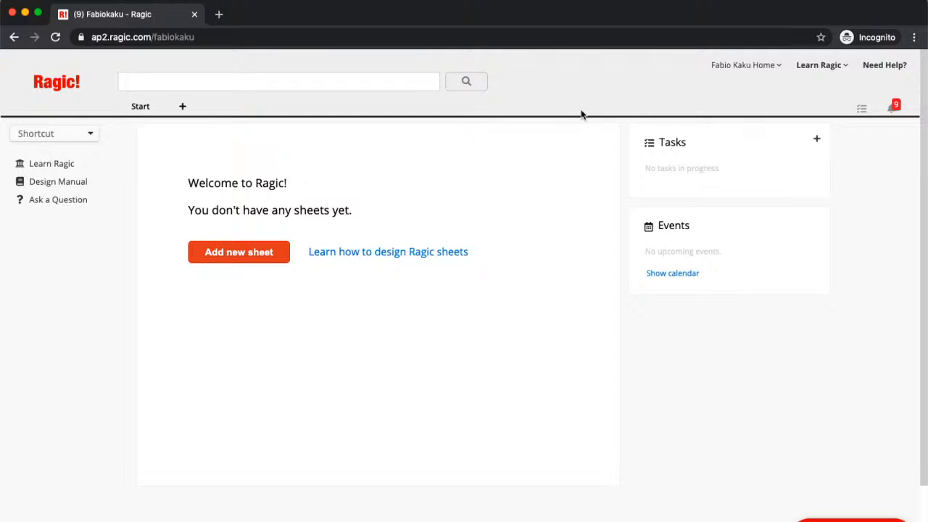
Add a new tab named Webinar to hold the new sheet
{"action": "left_click", "coordinate": [748, 72]}
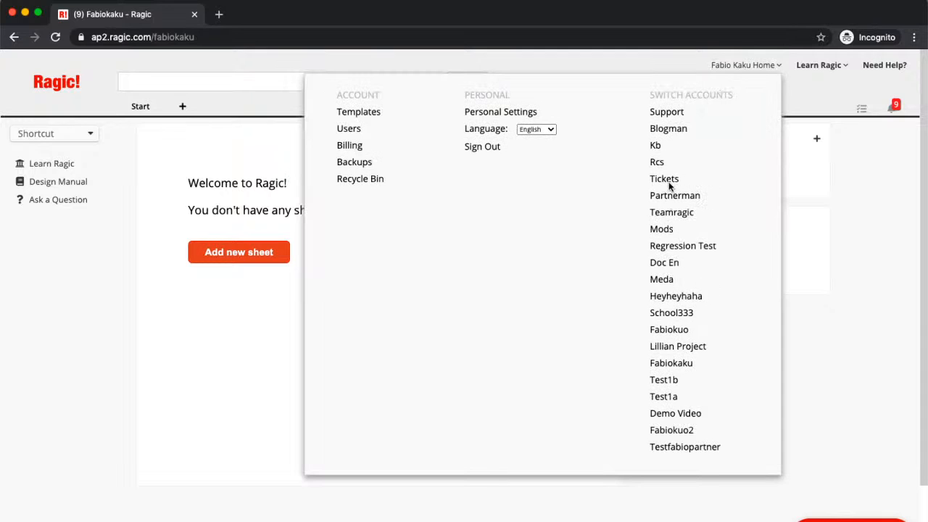
{"action": "left_click", "coordinate": [839, 206]}
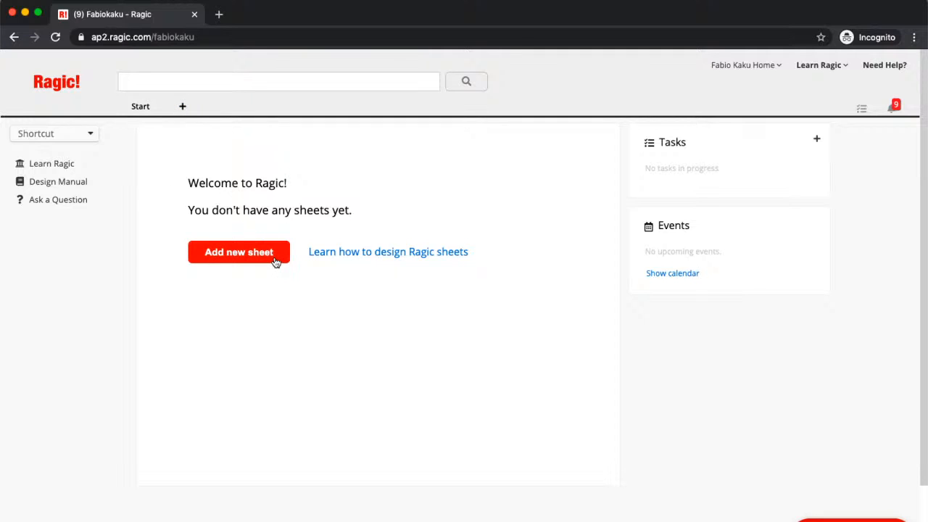
{"action": "left_click", "coordinate": [182, 107]}
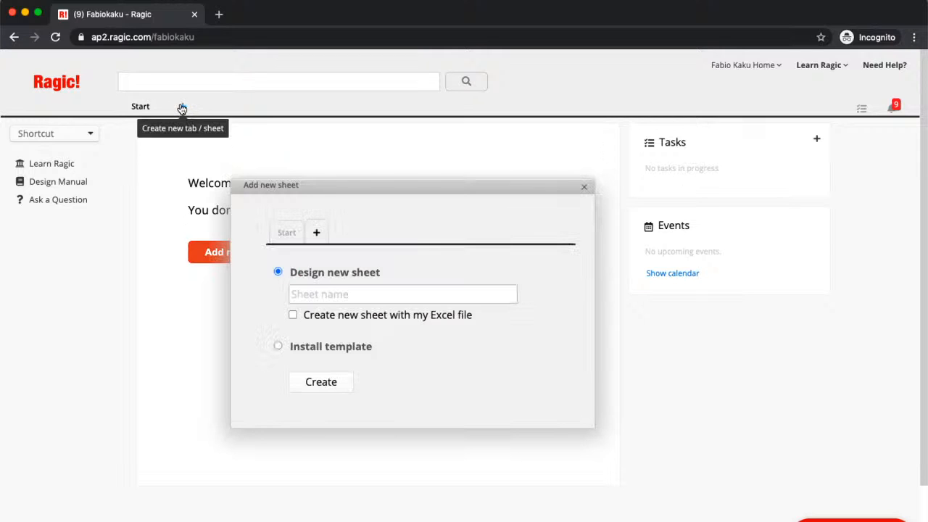
{"action": "left_click", "coordinate": [316, 233]}
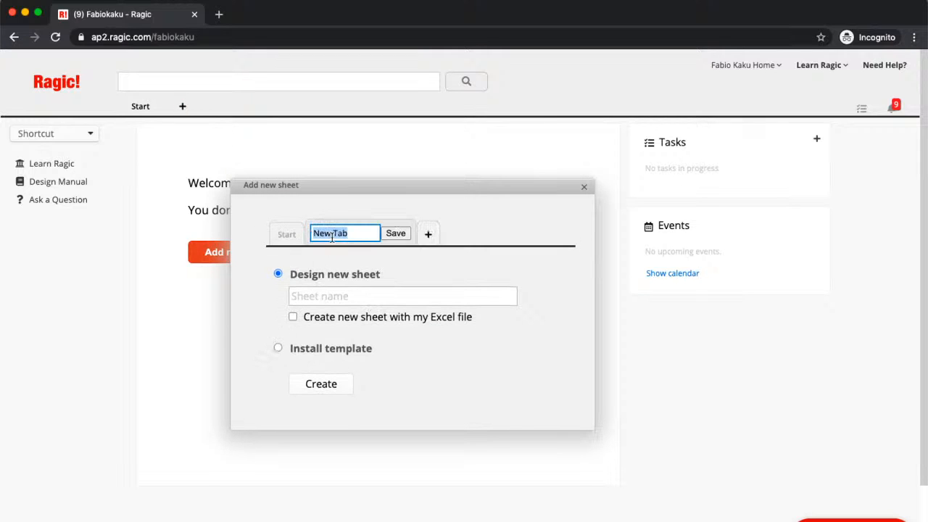
{"action": "type", "text": "Webinar"}
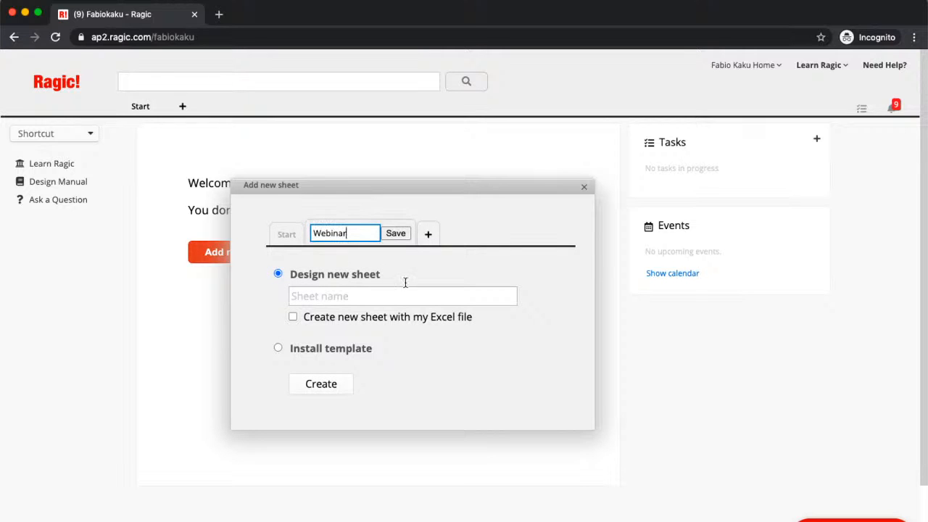
{"action": "left_click", "coordinate": [396, 233]}
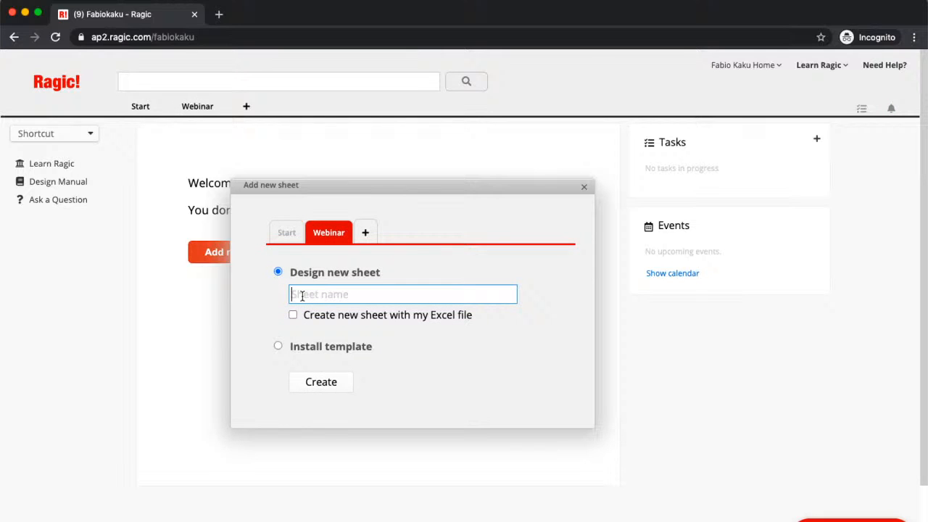
Create a sheet named 'Employees Sheet' in the Webinar tab
{"action": "type", "text": "Empl"}
{"action": "type", "text": "oye"}
{"action": "type", "text": "es"}
{"action": "key", "text": "BackSpace"}
{"action": "type", "text": "es Sheet"}
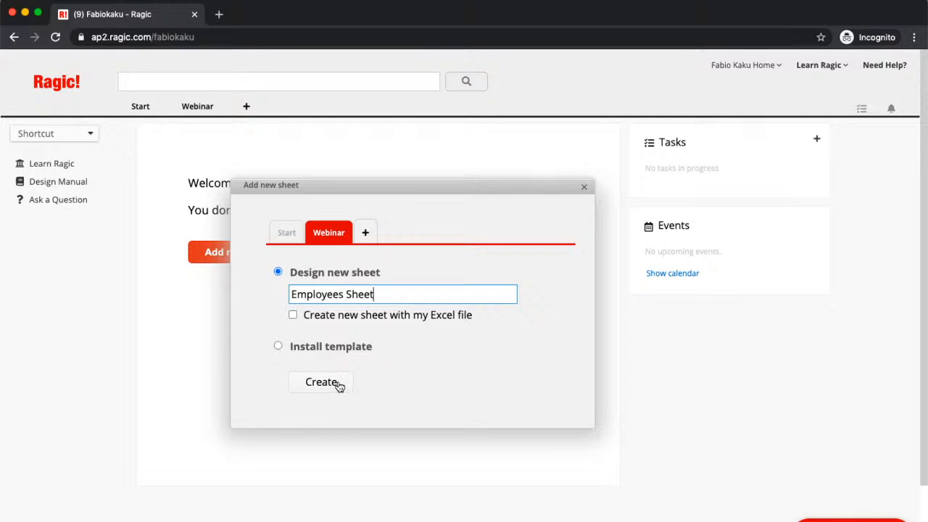
{"action": "left_click", "coordinate": [338, 386]}
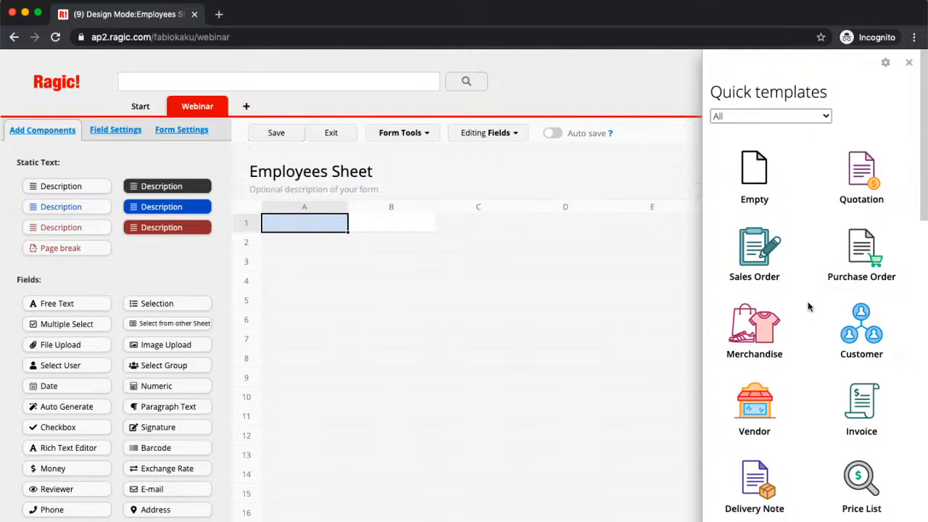
Browse the quick templates panel and close it without choosing a template
{"action": "scroll", "coordinate": [810, 306], "scroll_direction": "down", "scroll_amount": 1}
{"action": "scroll", "coordinate": [810, 307], "scroll_direction": "up", "scroll_amount": 1}
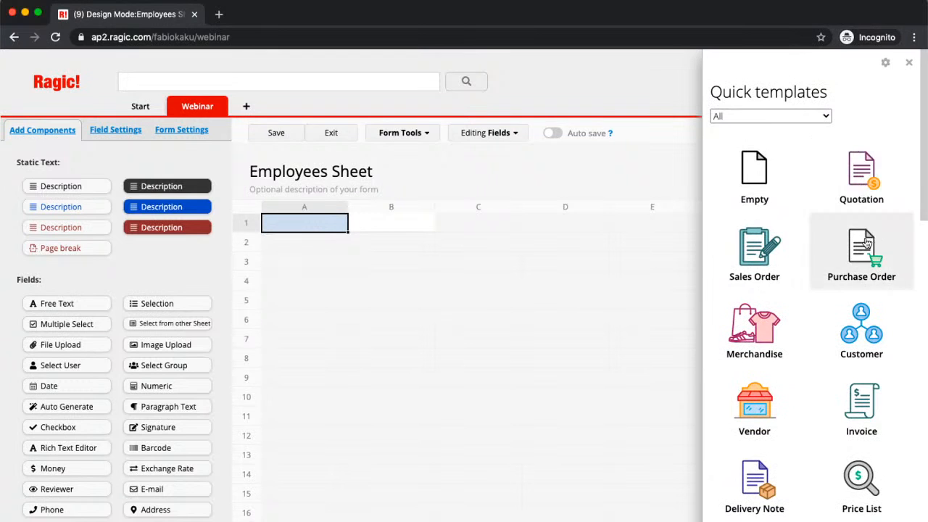
{"action": "scroll", "coordinate": [873, 261], "scroll_direction": "down", "scroll_amount": 5}
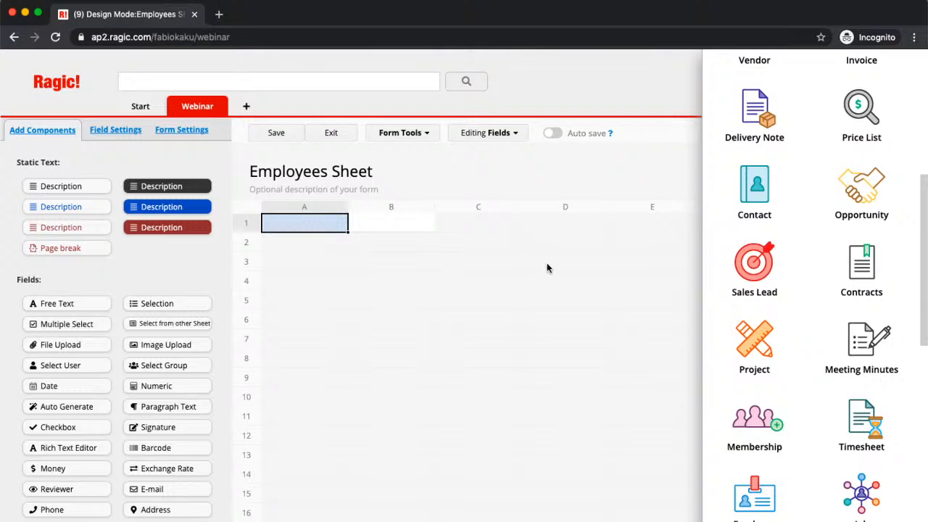
{"action": "scroll", "coordinate": [888, 214], "scroll_direction": "up", "scroll_amount": 5}
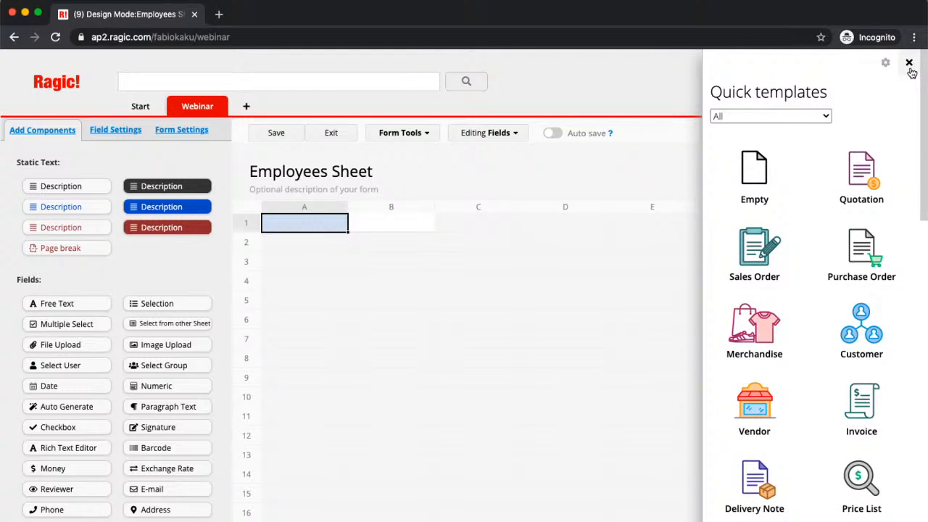
{"action": "left_click", "coordinate": [910, 65]}
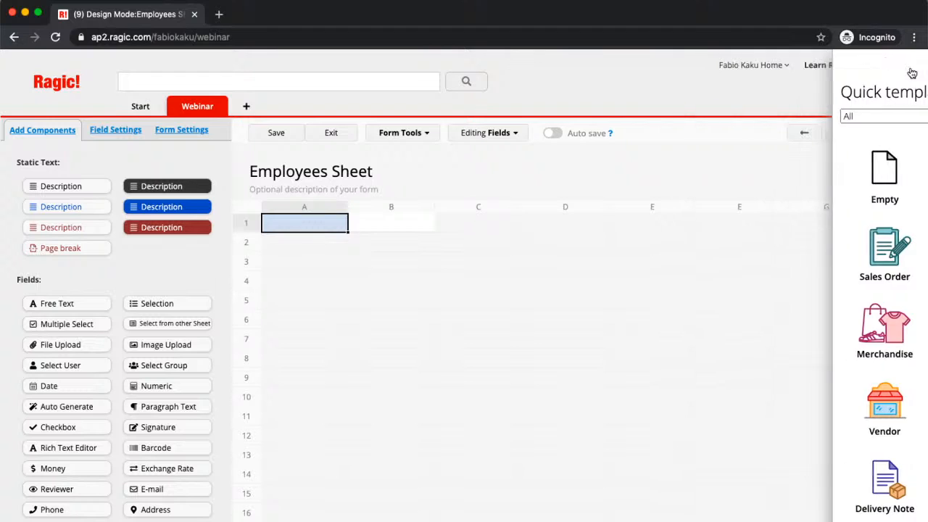
{"action": "left_click", "coordinate": [286, 246]}
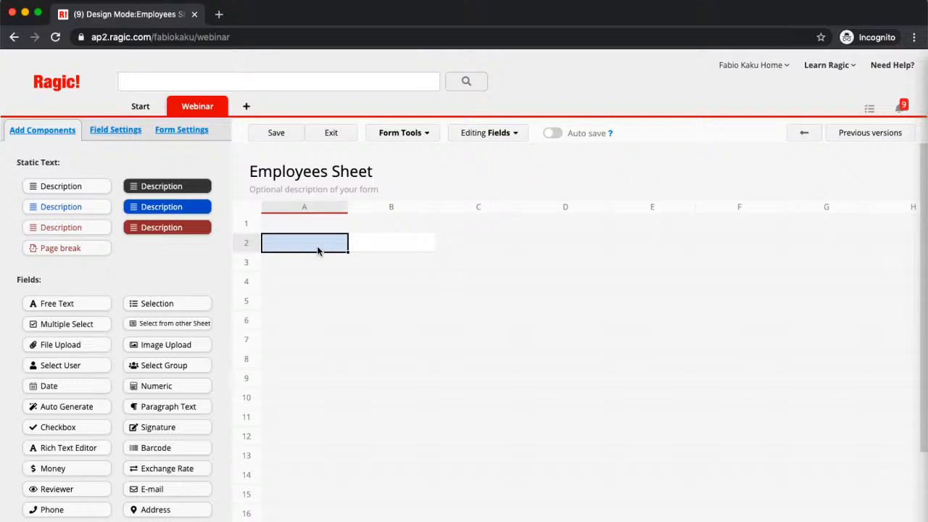
Create a Name field in A2, Phone Number in D2 and Office Extension in D3
{"action": "type", "text": "Nam"}
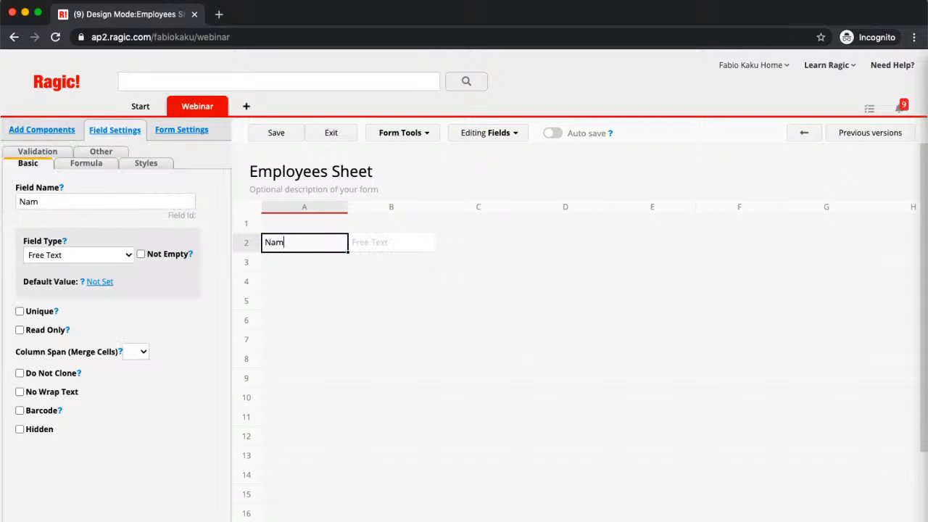
{"action": "type", "text": "e"}
{"action": "left_click", "coordinate": [546, 248]}
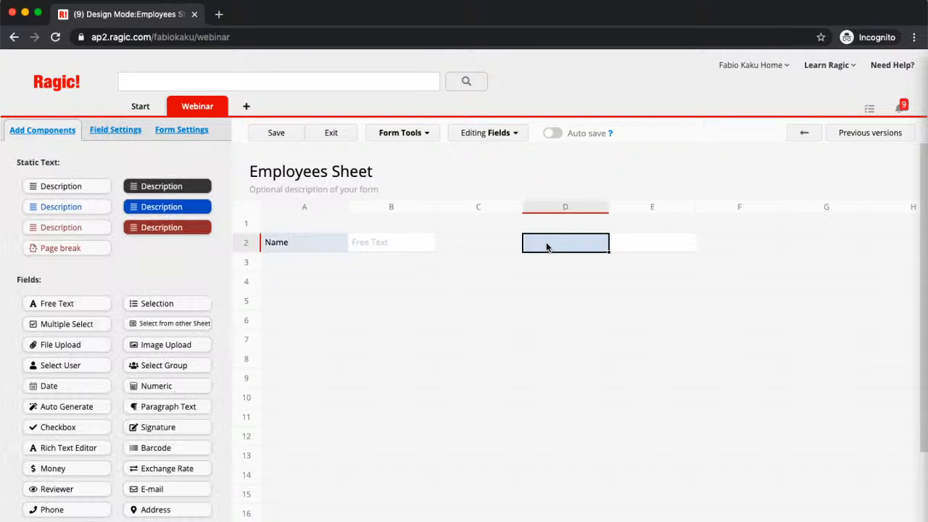
{"action": "type", "text": "Phone Numbe"}
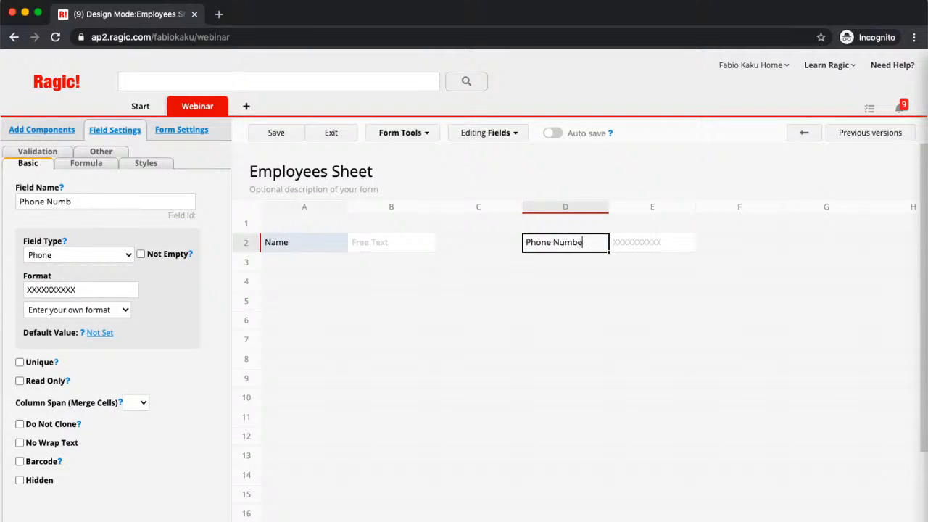
{"action": "type", "text": "r"}
{"action": "left_click", "coordinate": [320, 264]}
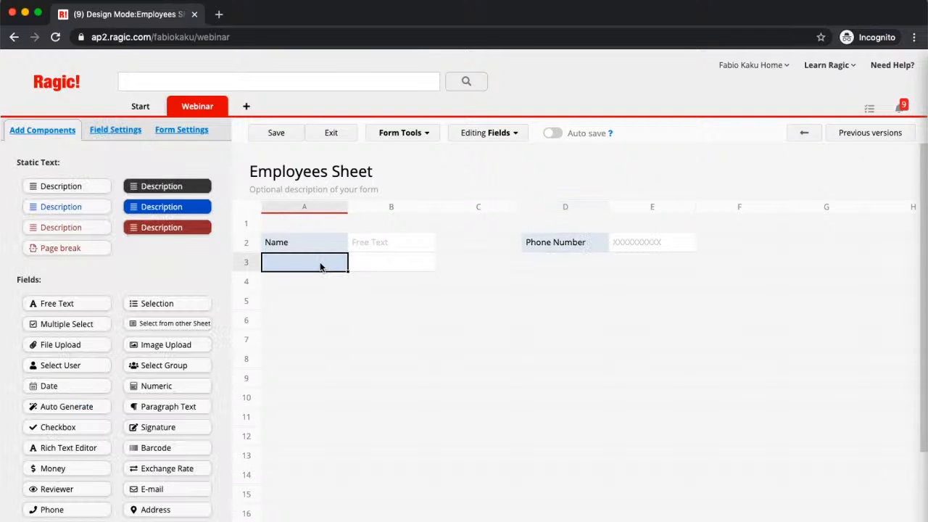
{"action": "left_click", "coordinate": [595, 263]}
{"action": "type", "text": "Office E"}
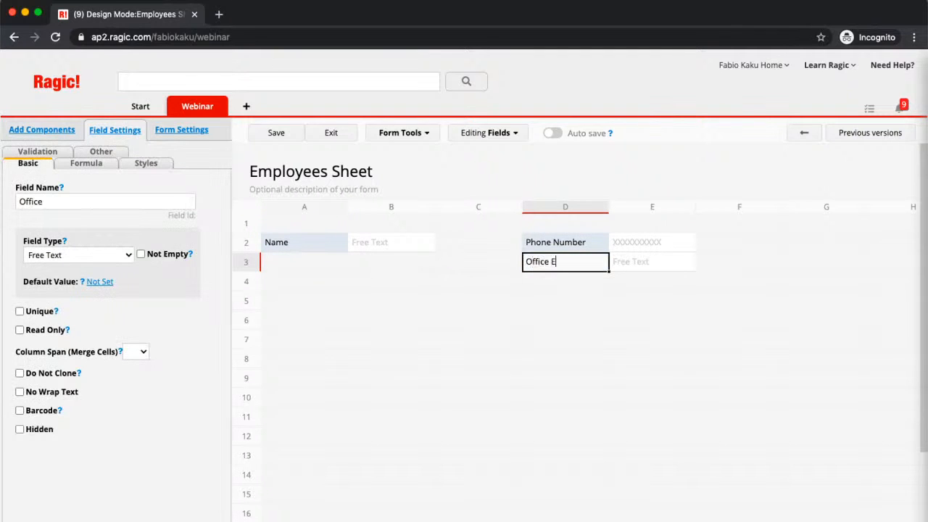
{"action": "type", "text": "xtension"}
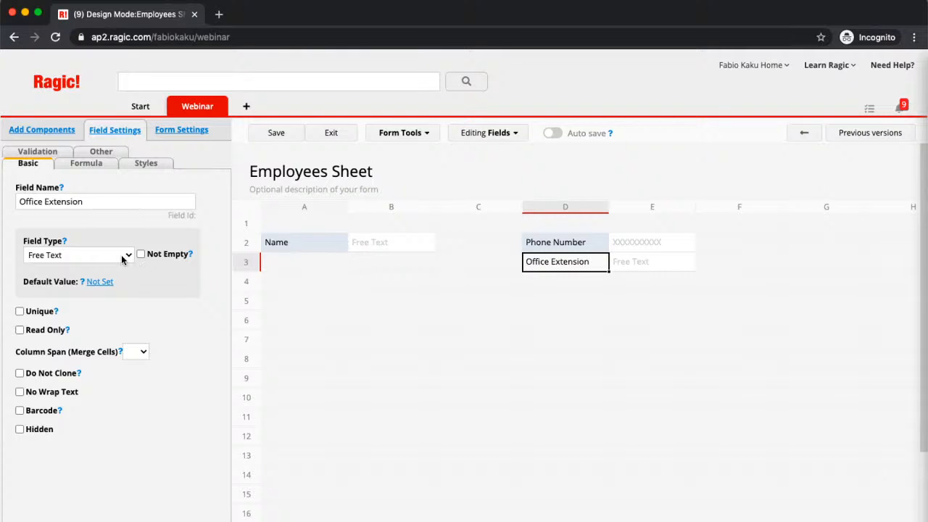
{"action": "left_click", "coordinate": [589, 243]}
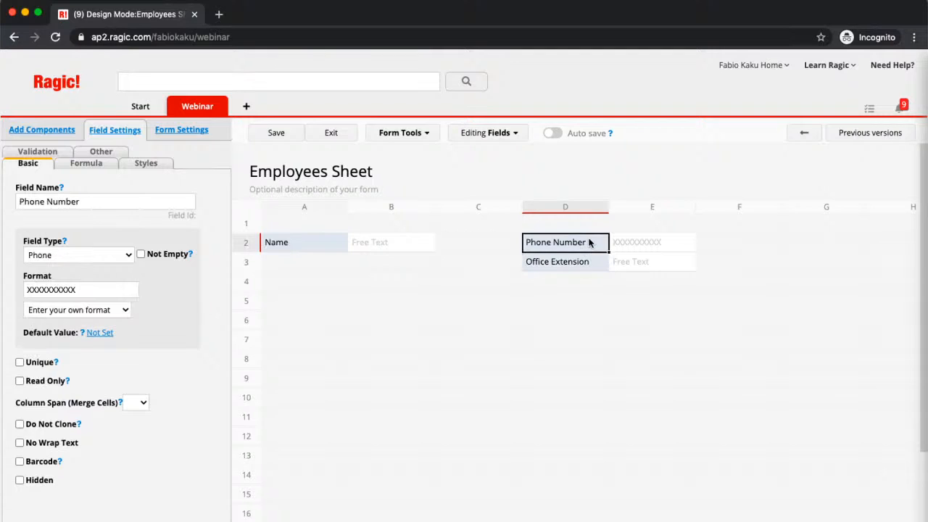
{"action": "left_click", "coordinate": [117, 290]}
{"action": "left_click_drag", "start_coordinate": [116, 289], "coordinate": [32, 289]}
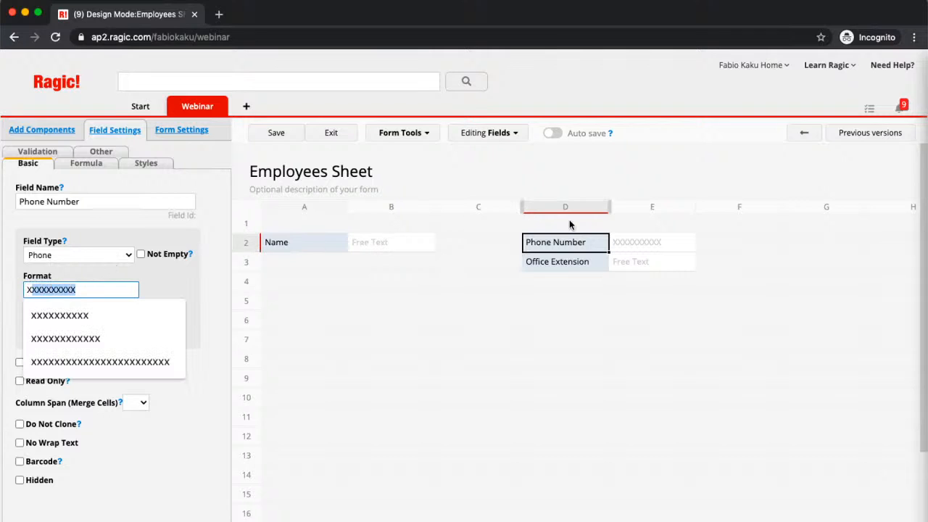
{"action": "left_click", "coordinate": [573, 263]}
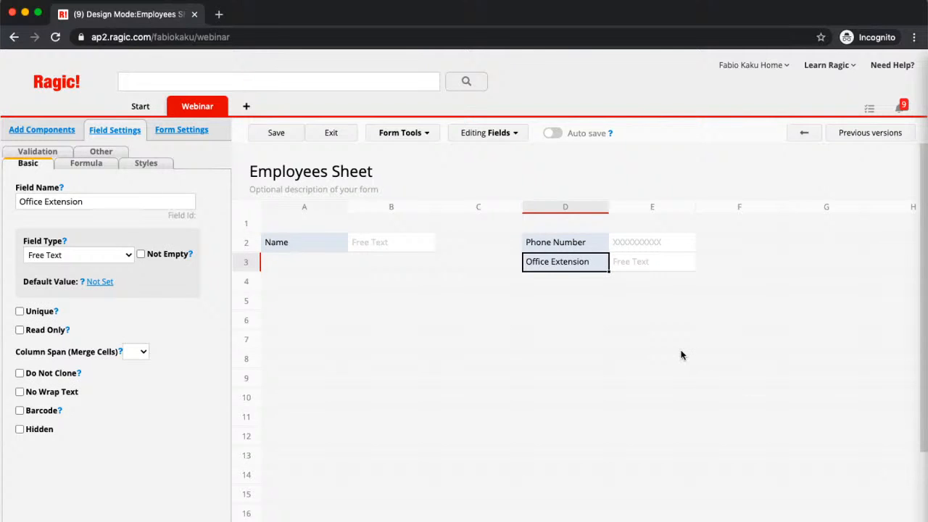
{"action": "left_click", "coordinate": [101, 255]}
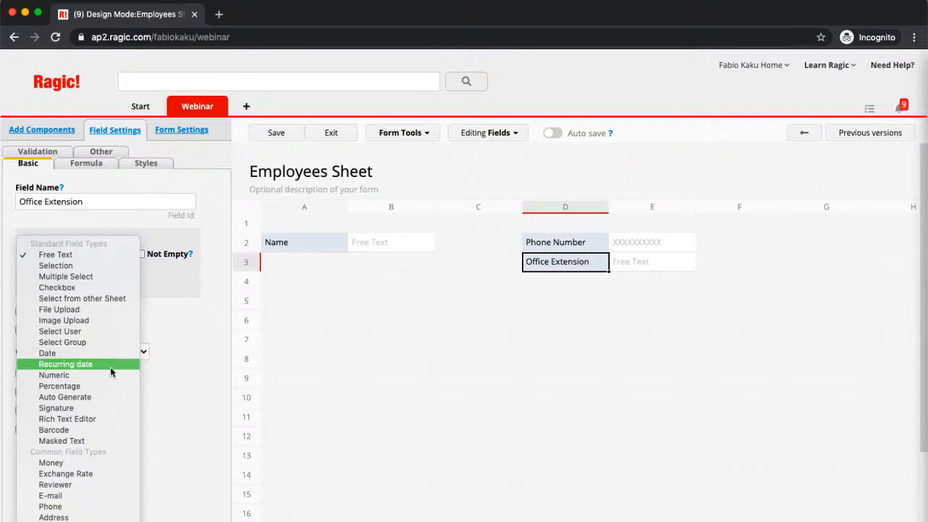
{"action": "left_click", "coordinate": [187, 364]}
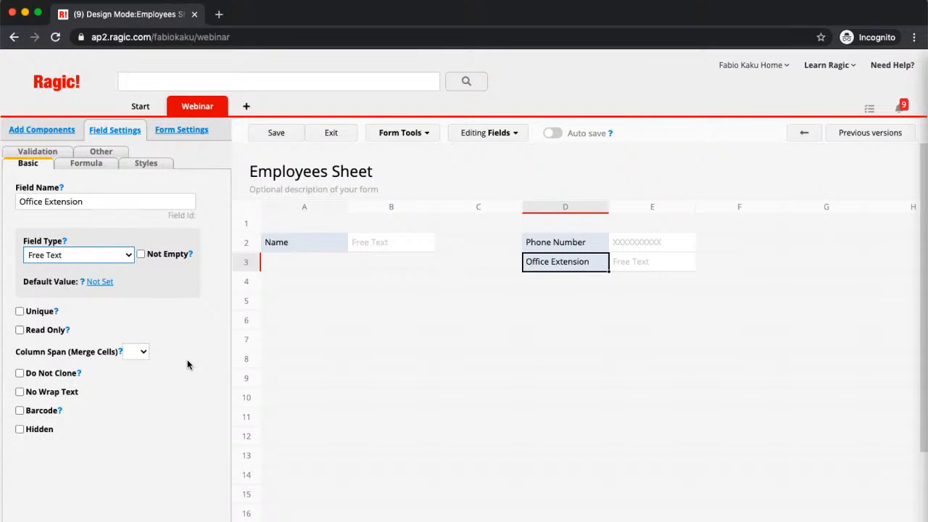
{"action": "left_click", "coordinate": [309, 258]}
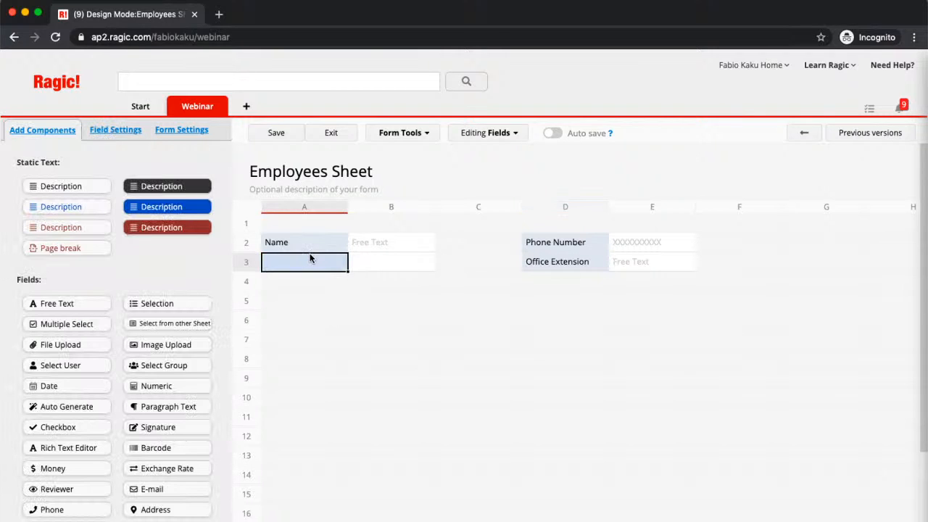
Add a Department field and make it a Selection field
{"action": "type", "text": "De"}
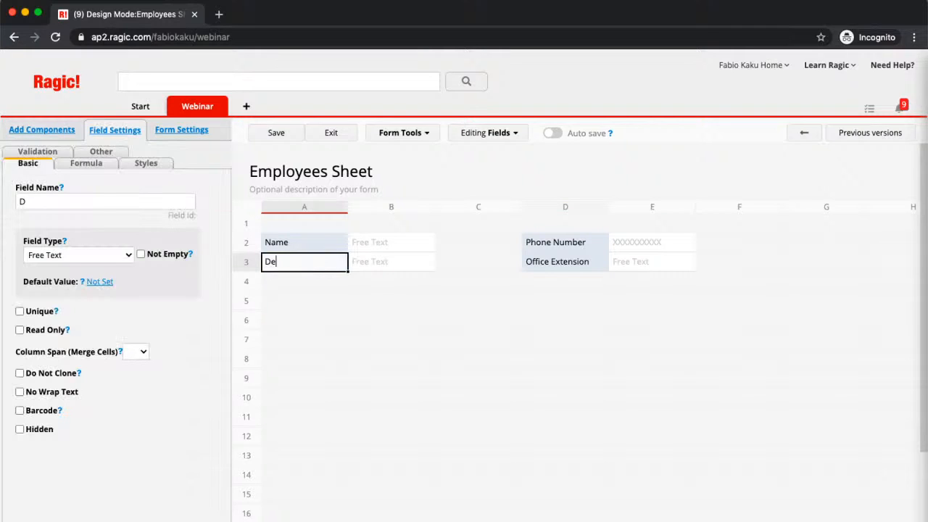
{"action": "type", "text": "partment"}
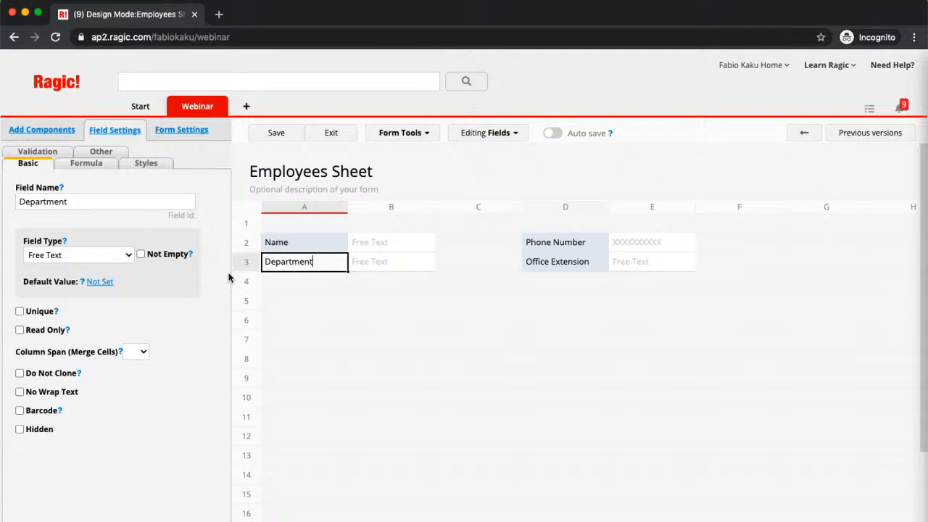
{"action": "left_click", "coordinate": [124, 256]}
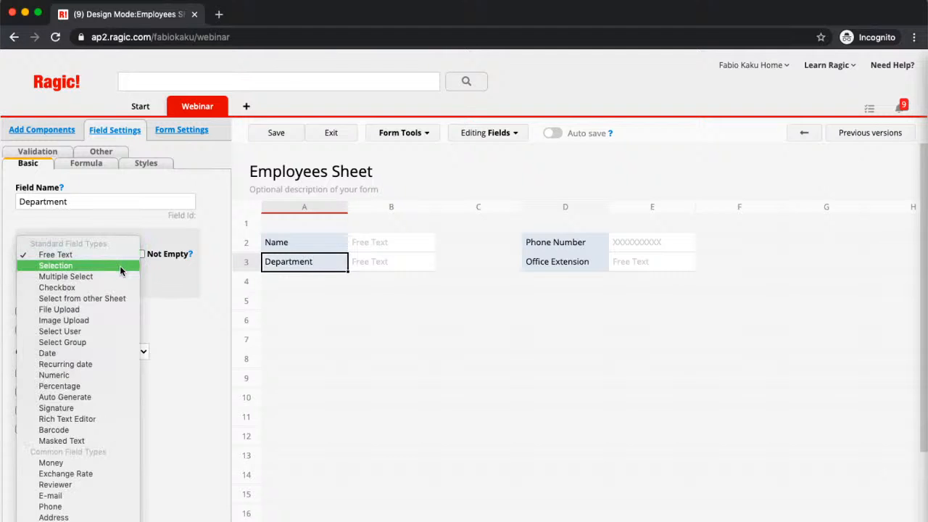
{"action": "left_click", "coordinate": [120, 265]}
{"action": "left_click", "coordinate": [97, 352]}
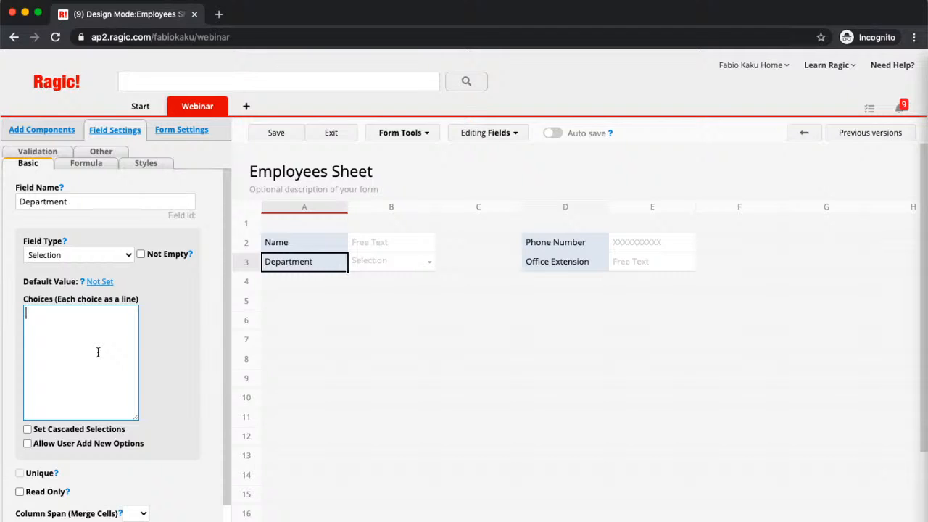
Give Department the choices Administration, Human Resources, Sales, Marketing, Finance, and add a Level field below
{"action": "type", "text": "Administration"}
{"action": "key", "text": "Return"}
{"action": "type", "text": "Human Resources"}
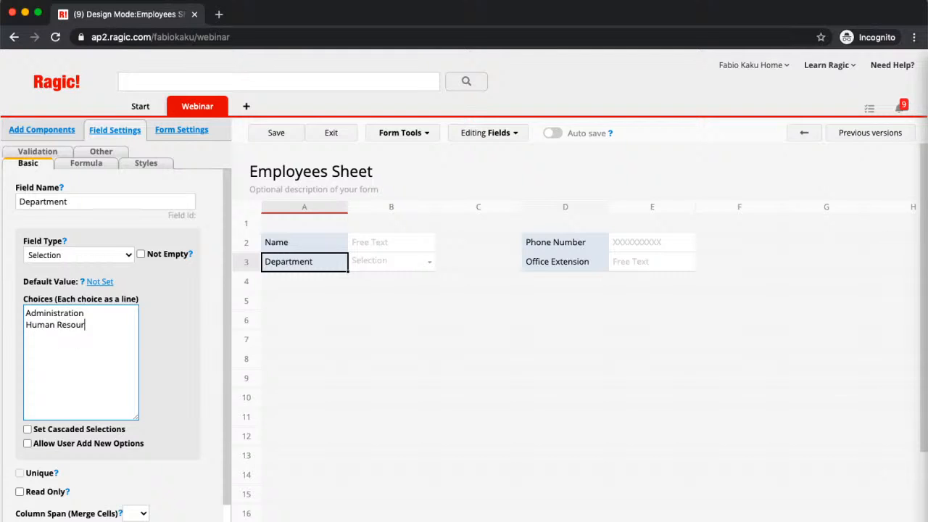
{"action": "key", "text": "Return"}
{"action": "type", "text": "Sales"}
{"action": "key", "text": "Return"}
{"action": "type", "text": "Marketing"}
{"action": "key", "text": "Return"}
{"action": "type", "text": "Finance"}
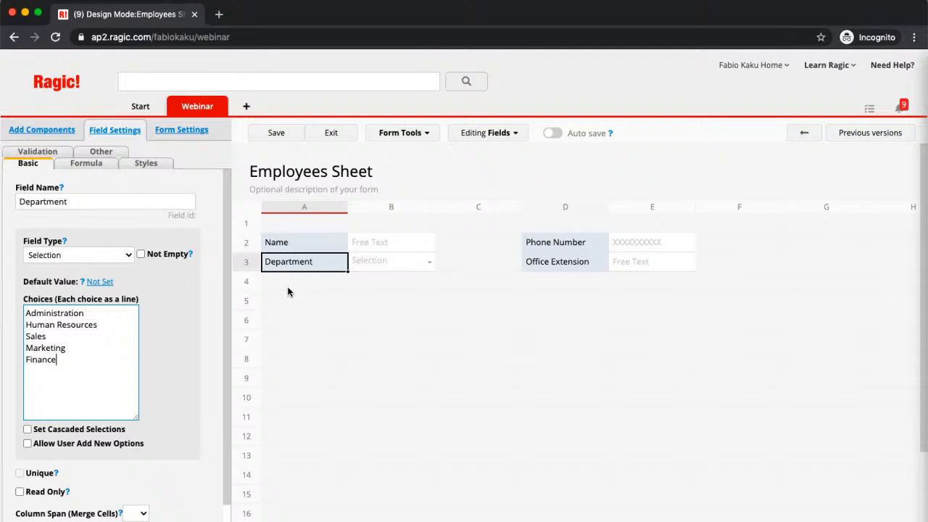
{"action": "left_click", "coordinate": [287, 292]}
{"action": "type", "text": "Level"}
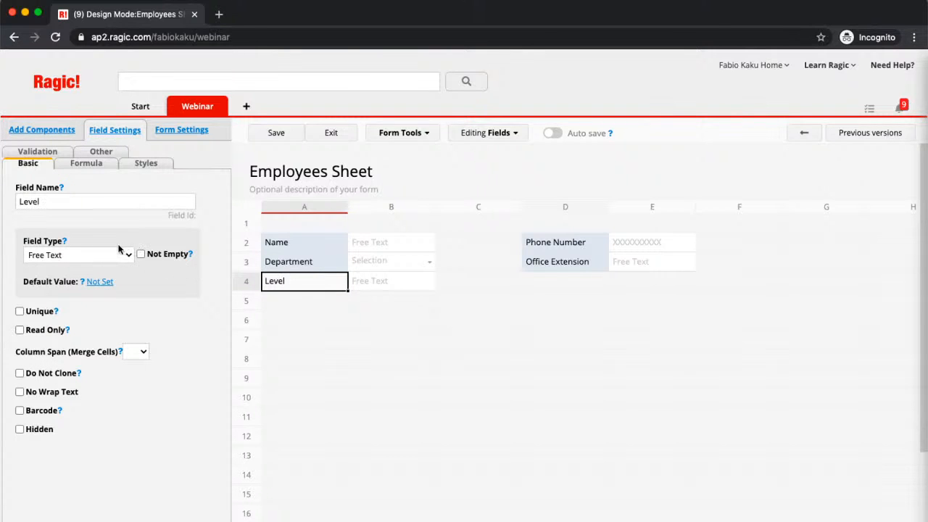
Make Level numeric, add a Joined Date field in row 5 and Address in row 6
{"action": "left_click", "coordinate": [111, 257]}
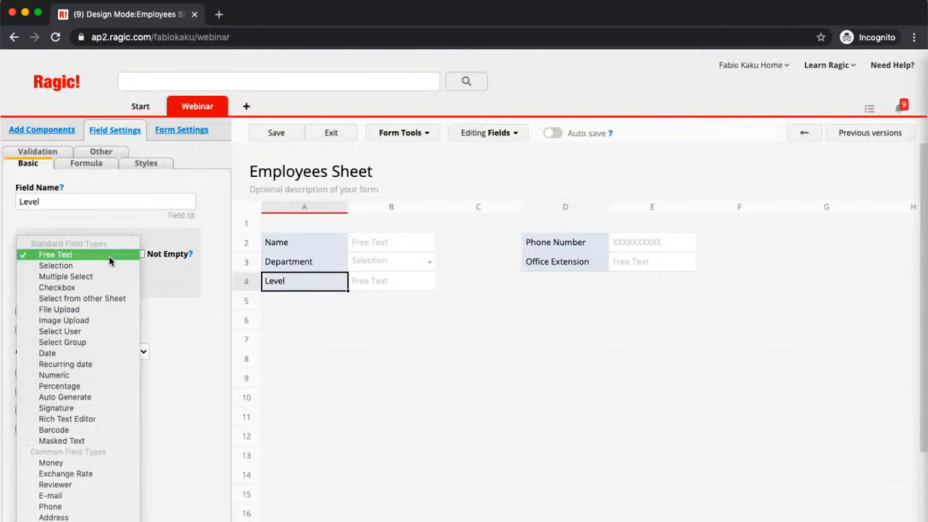
{"action": "left_click", "coordinate": [94, 375]}
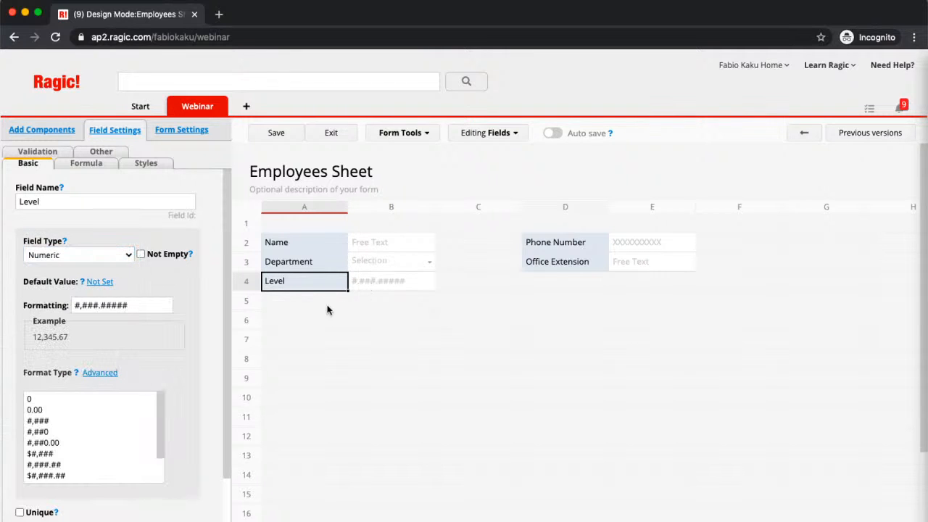
{"action": "left_click", "coordinate": [302, 303]}
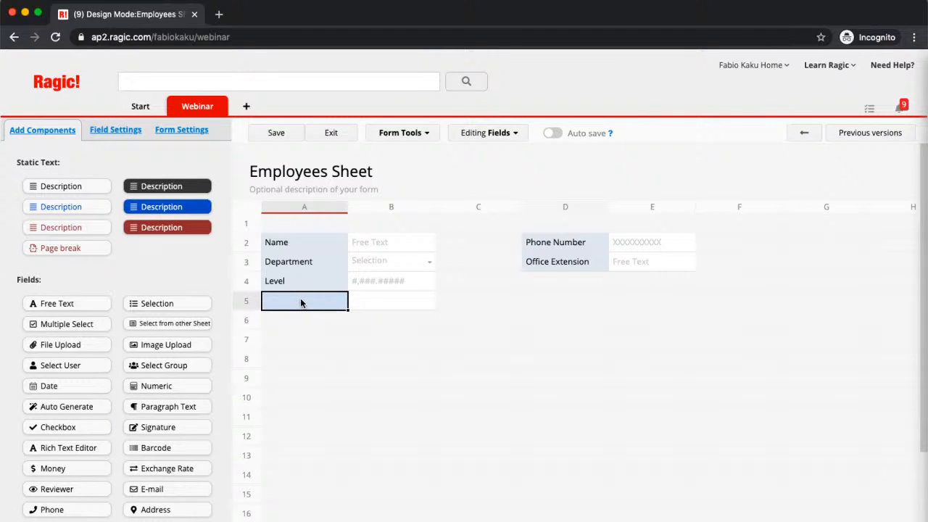
{"action": "type", "text": "Jo"}
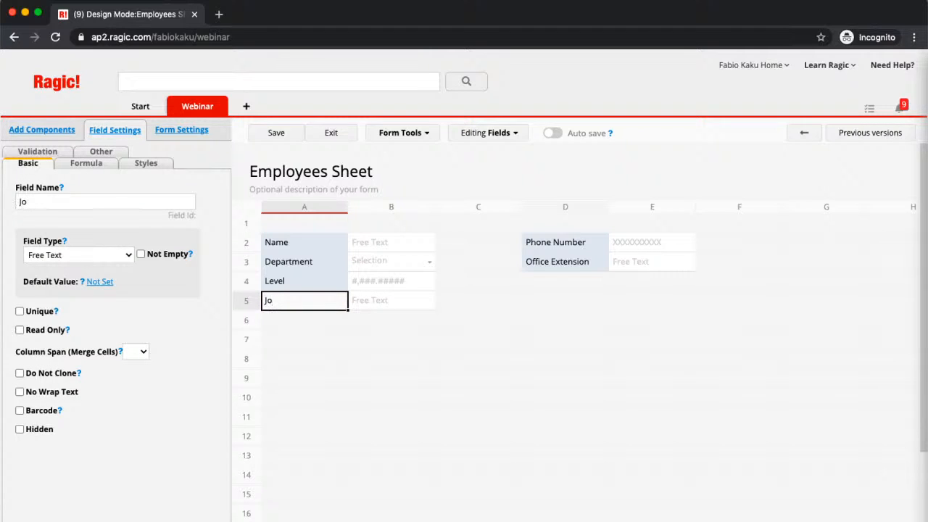
{"action": "type", "text": "in Date"}
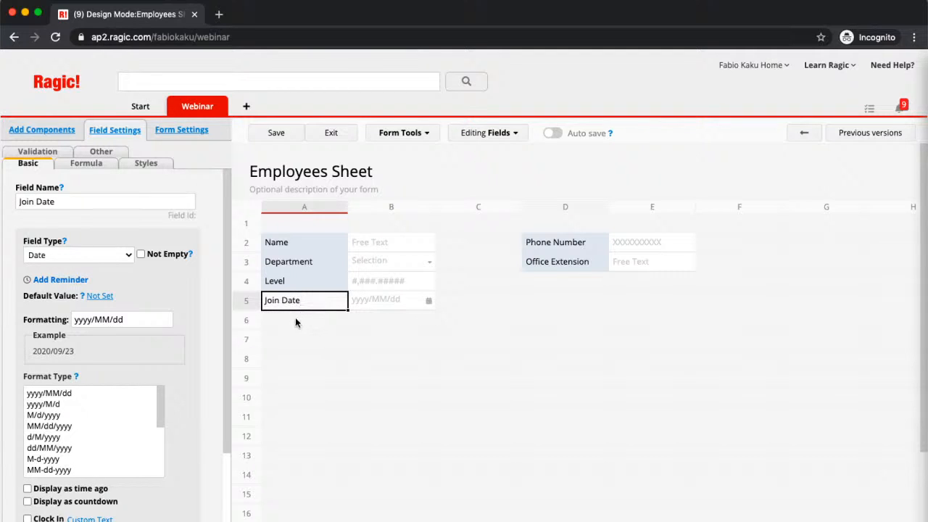
{"action": "left_click", "coordinate": [34, 201]}
{"action": "type", "text": "ed"}
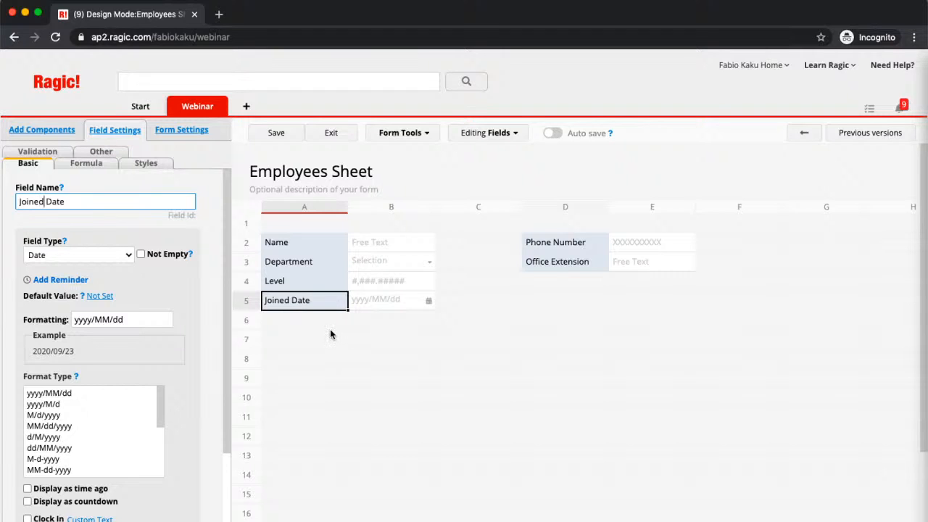
{"action": "left_click", "coordinate": [282, 331]}
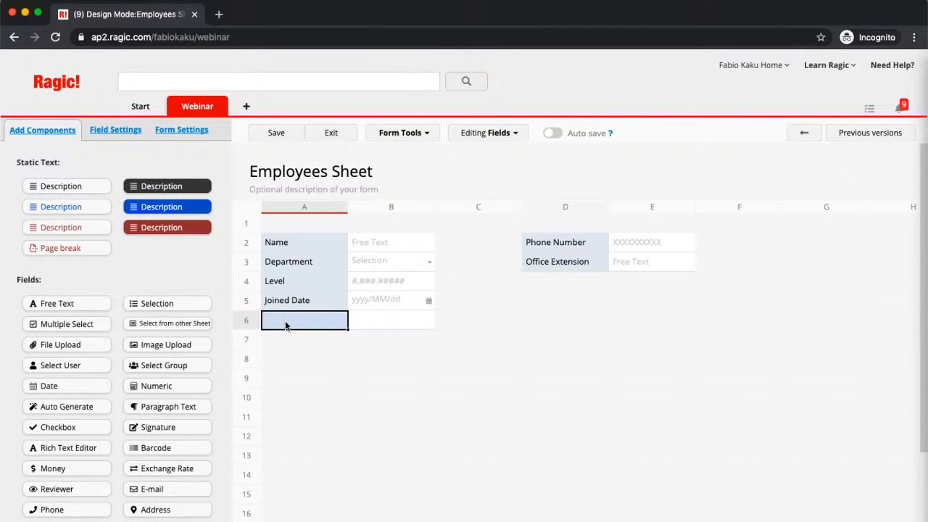
{"action": "type", "text": "Address"}
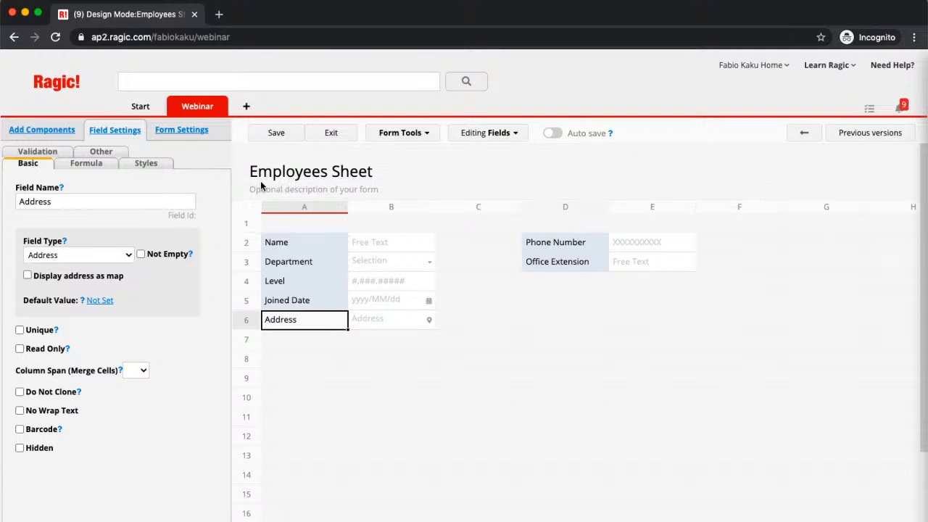
Save the Employees Sheet form design with its seven fields
{"action": "left_click", "coordinate": [269, 136]}
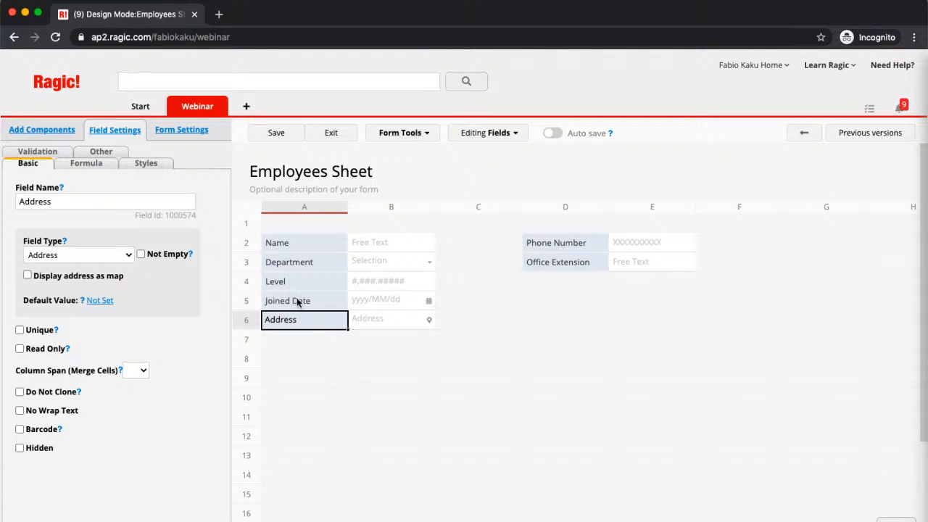
Move Joined Date to D4 under Office Extension and Address up into row 5
{"action": "left_click_drag", "start_coordinate": [297, 302], "coordinate": [557, 282]}
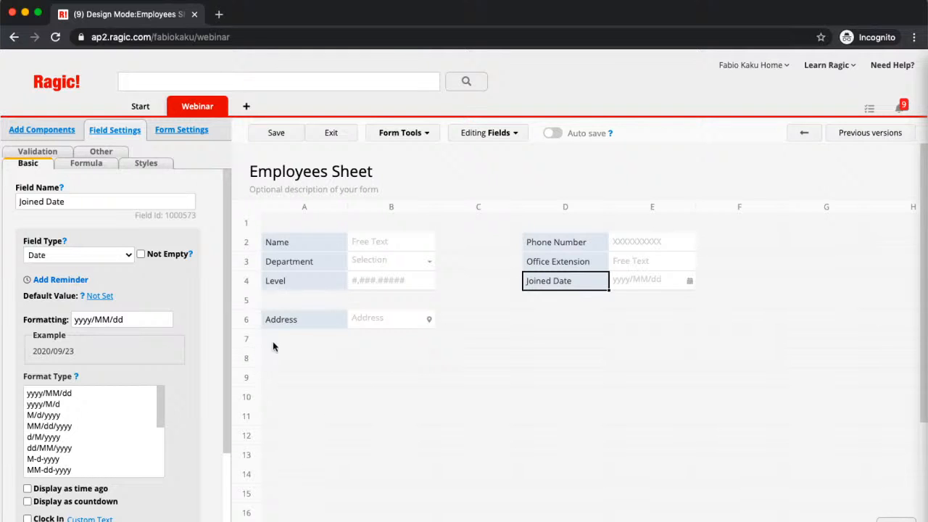
{"action": "left_click_drag", "start_coordinate": [284, 319], "coordinate": [286, 298]}
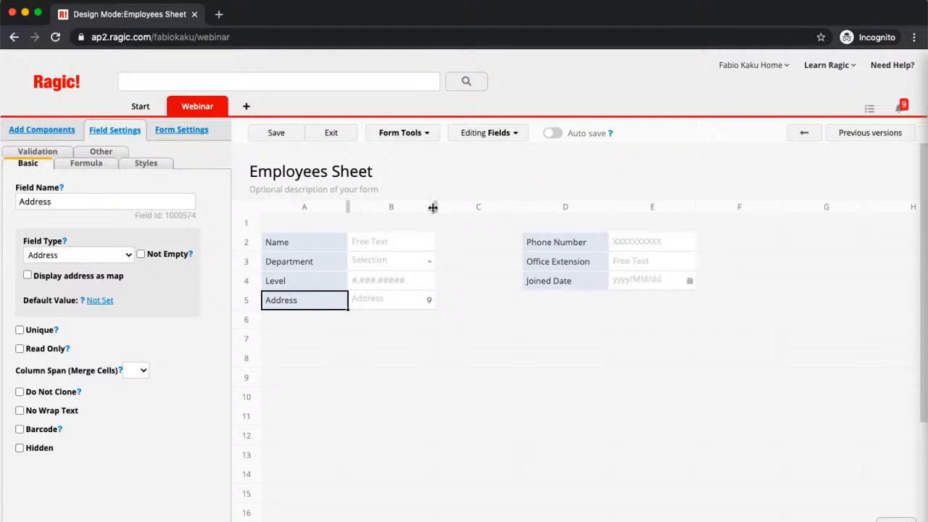
Widen column B and adjust the Name and Department row heights
{"action": "left_click_drag", "start_coordinate": [432, 208], "coordinate": [458, 210]}
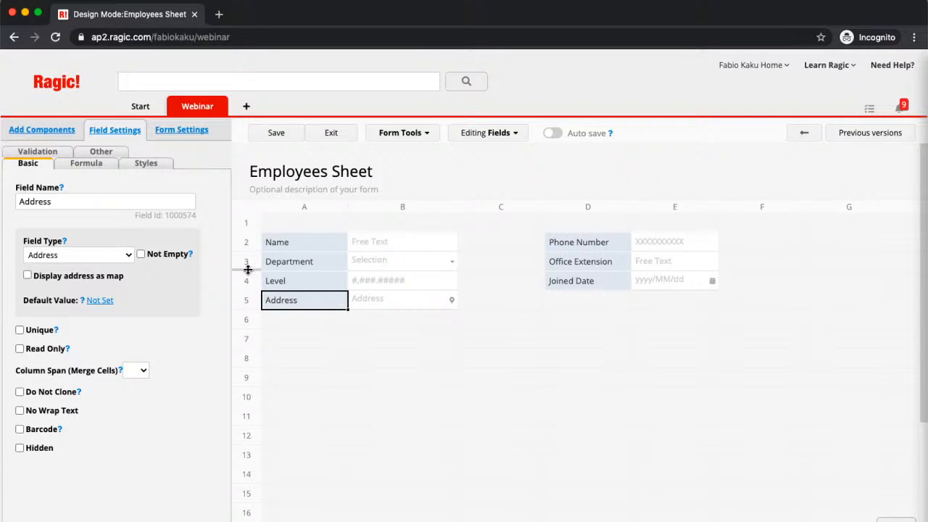
{"action": "left_click_drag", "start_coordinate": [247, 268], "coordinate": [248, 293]}
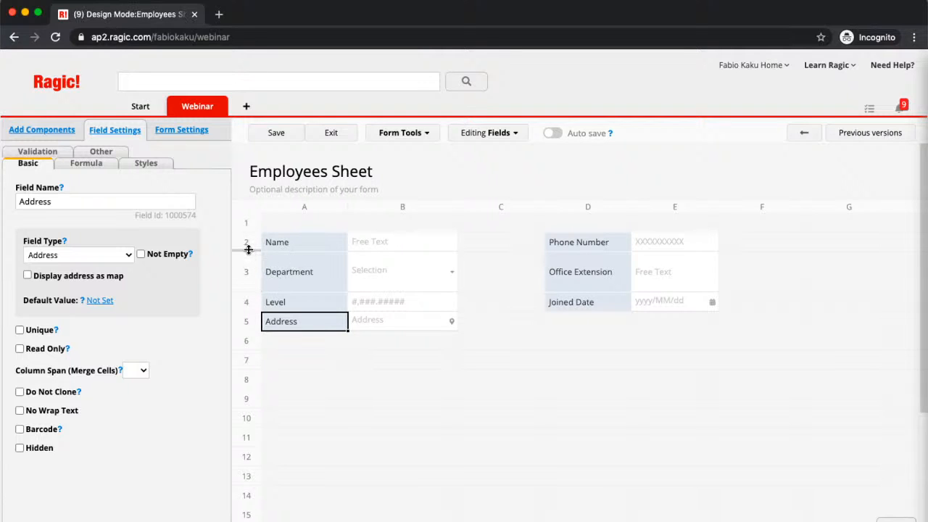
{"action": "left_click_drag", "start_coordinate": [248, 249], "coordinate": [248, 279]}
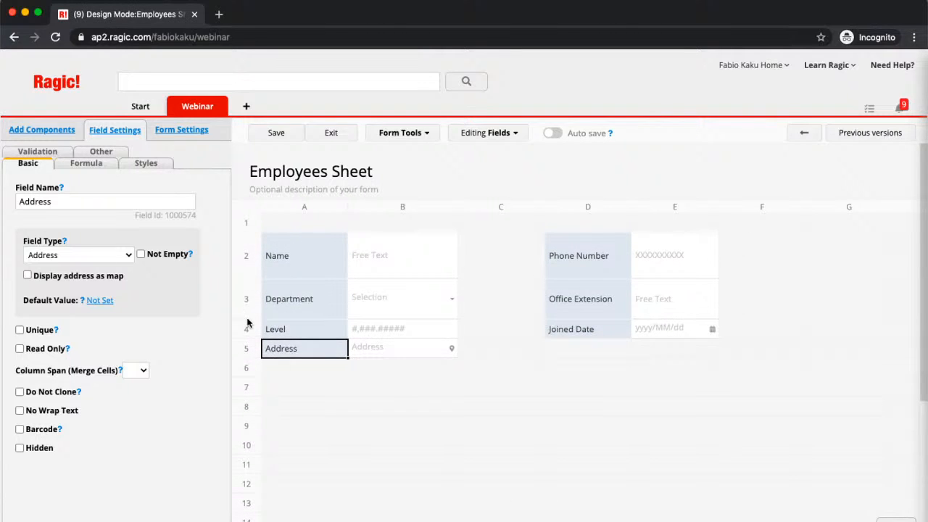
{"action": "left_click_drag", "start_coordinate": [245, 317], "coordinate": [244, 298]}
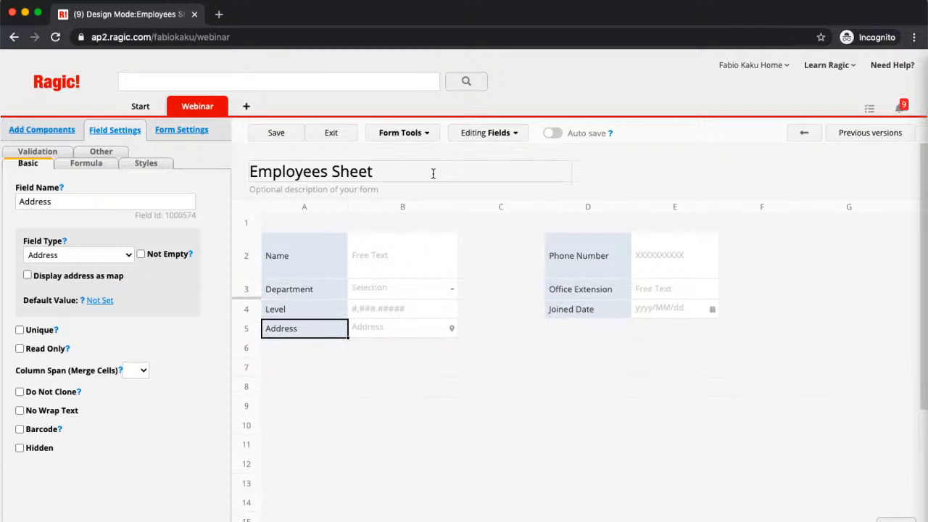
{"action": "left_click_drag", "start_coordinate": [456, 207], "coordinate": [463, 208]}
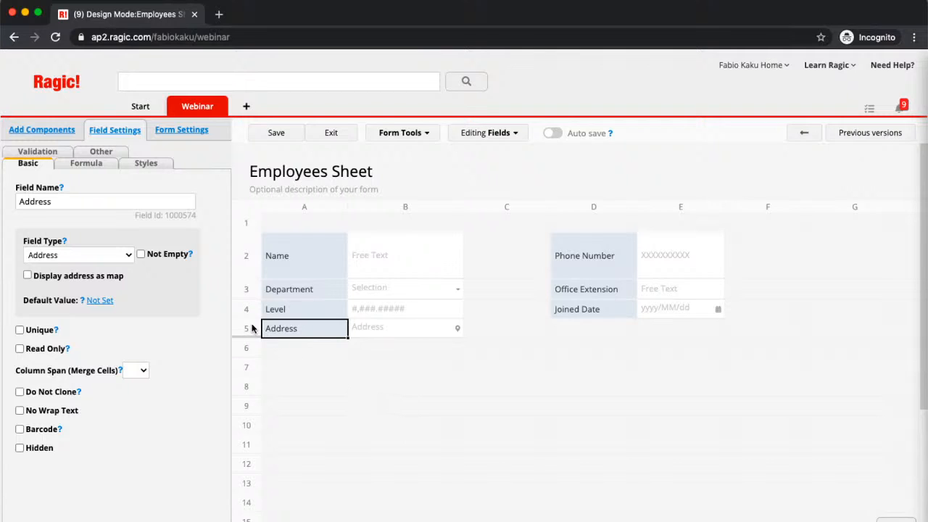
Set the Address field's column span to 4 so it stretches across columns B to E
{"action": "left_click", "coordinate": [135, 370]}
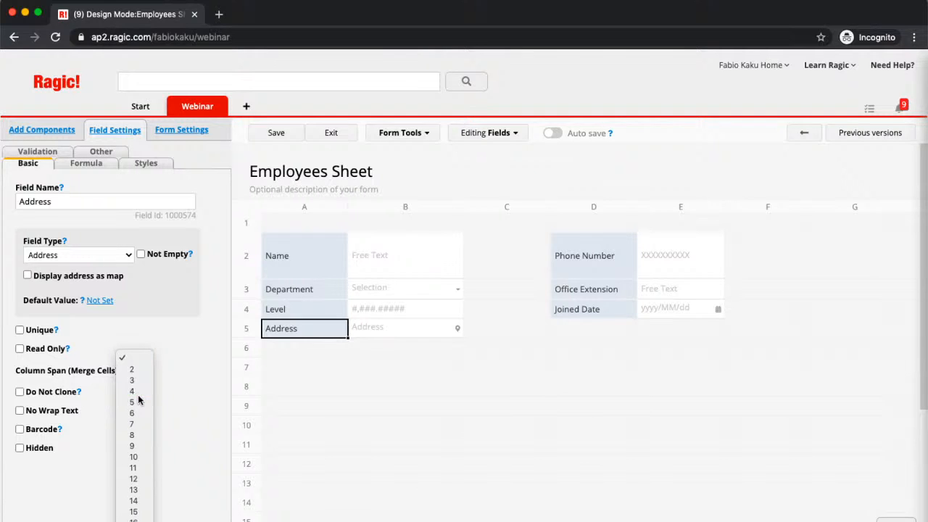
{"action": "left_click", "coordinate": [138, 395]}
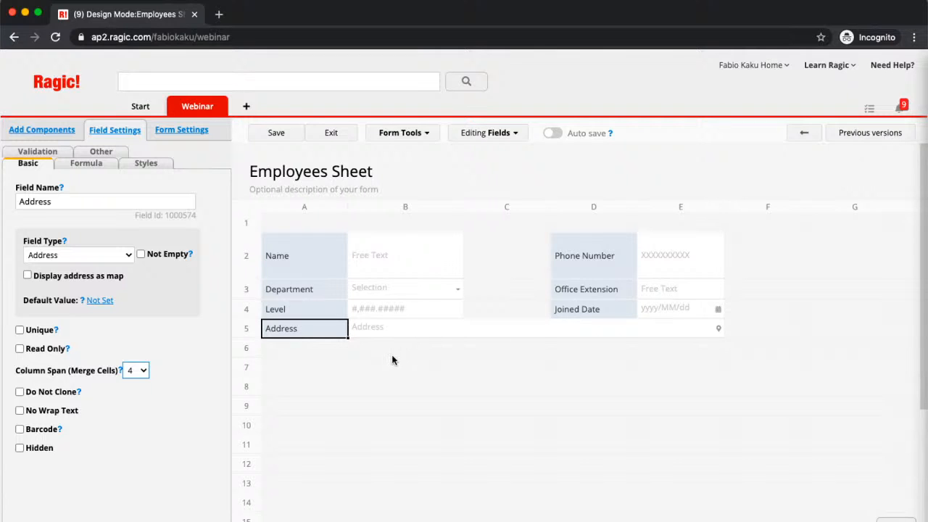
{"action": "left_click", "coordinate": [368, 360]}
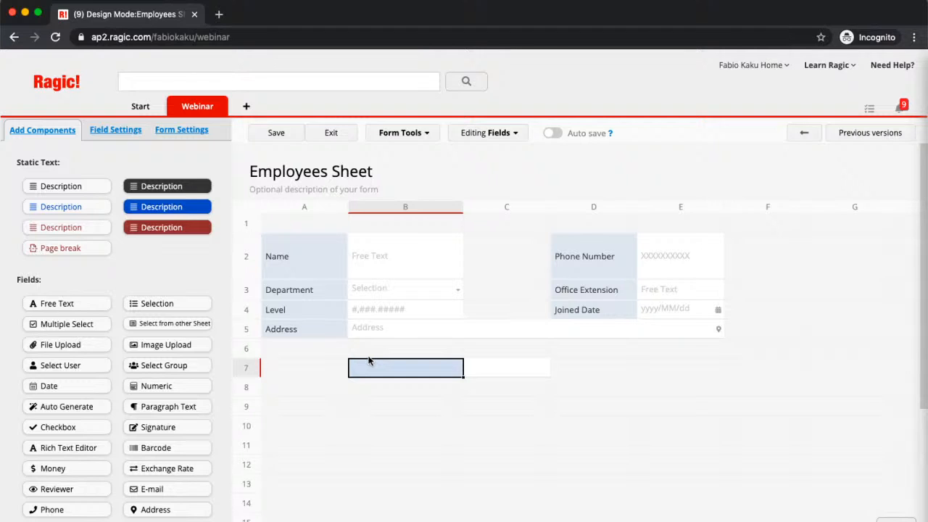
{"action": "left_click", "coordinate": [342, 264]}
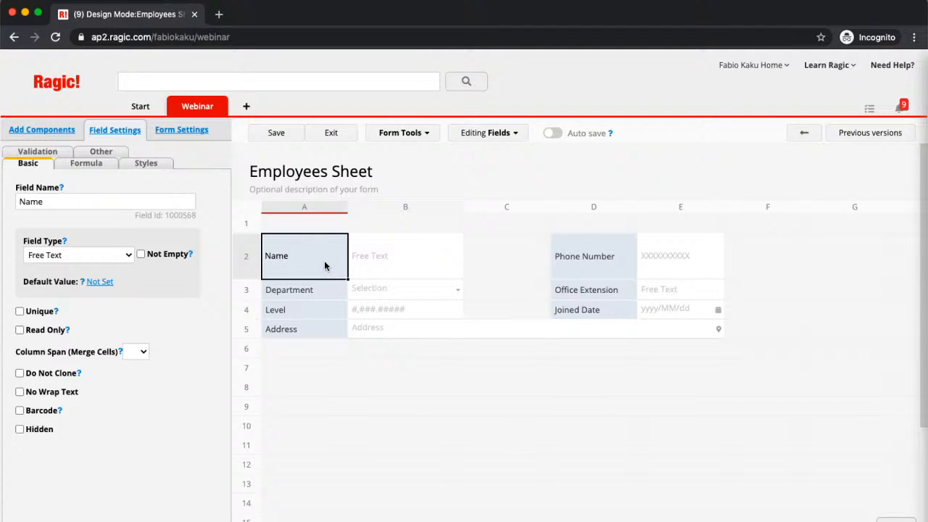
{"action": "left_click", "coordinate": [315, 225]}
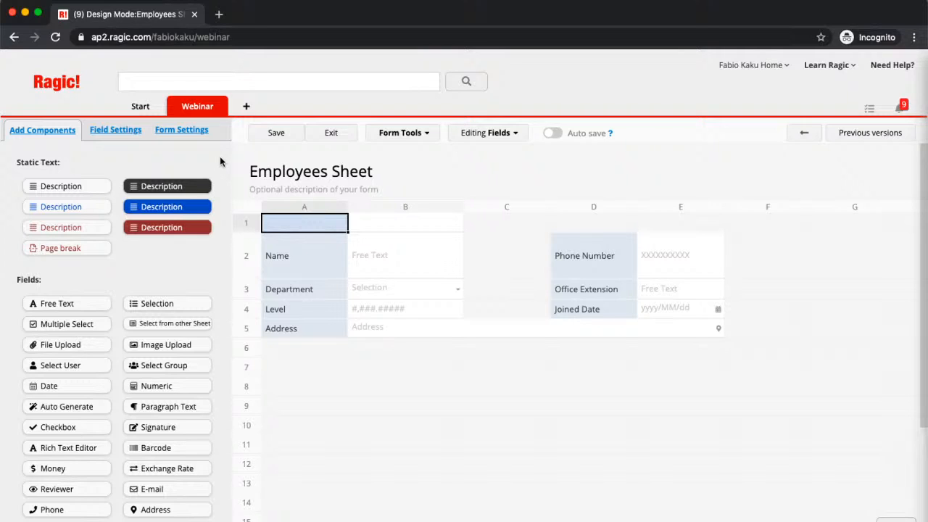
{"action": "type", "text": "E-"}
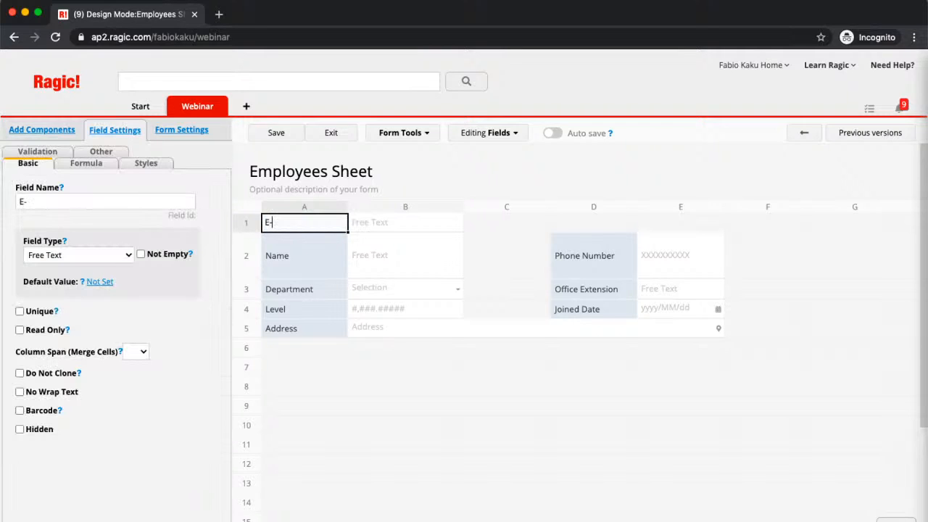
{"action": "type", "text": "Number"}
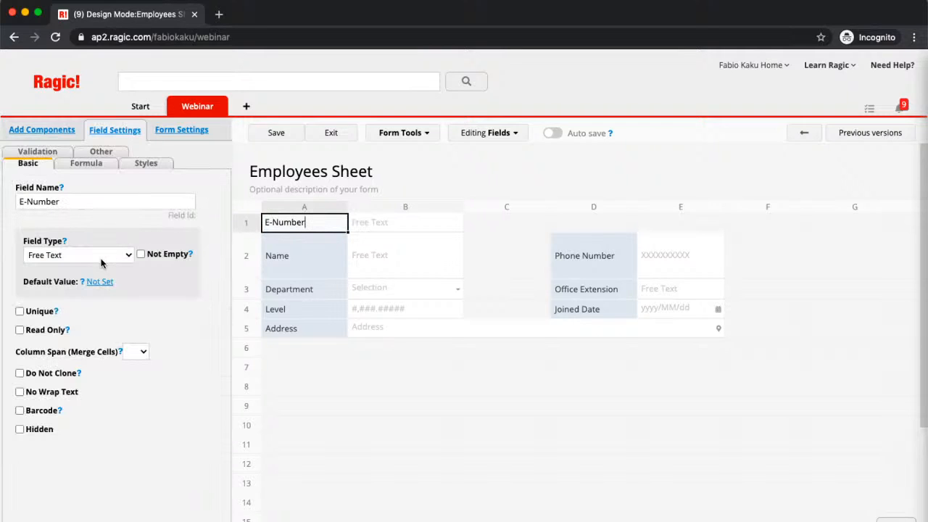
{"action": "left_click", "coordinate": [102, 263]}
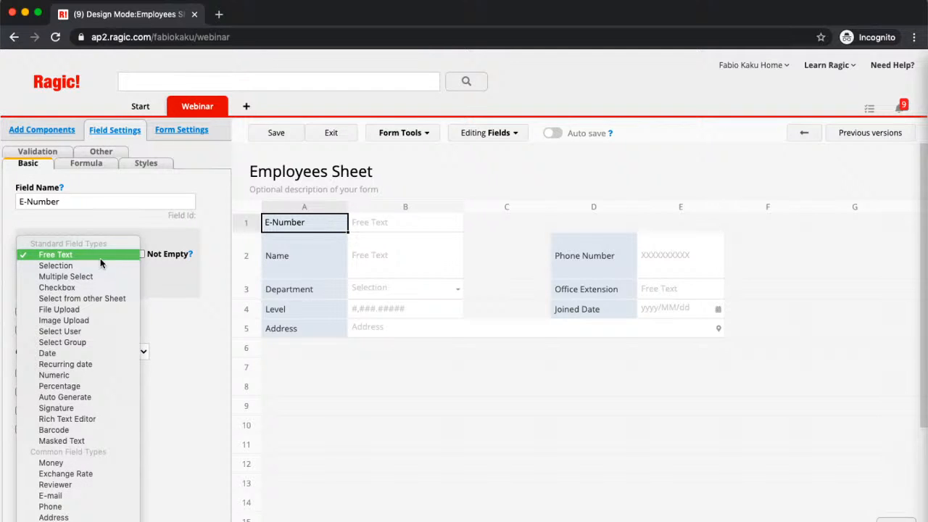
{"action": "left_click", "coordinate": [97, 396]}
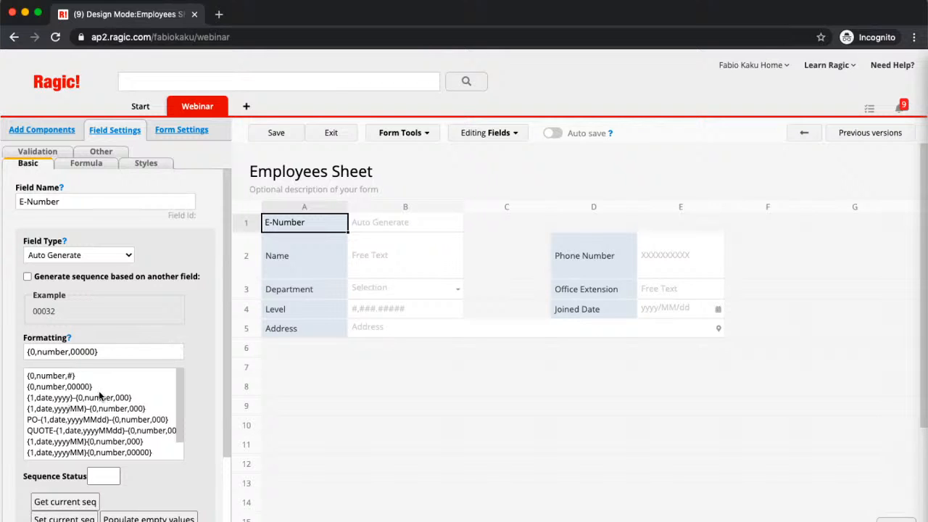
{"action": "scroll", "coordinate": [99, 392], "scroll_direction": "down", "scroll_amount": 1}
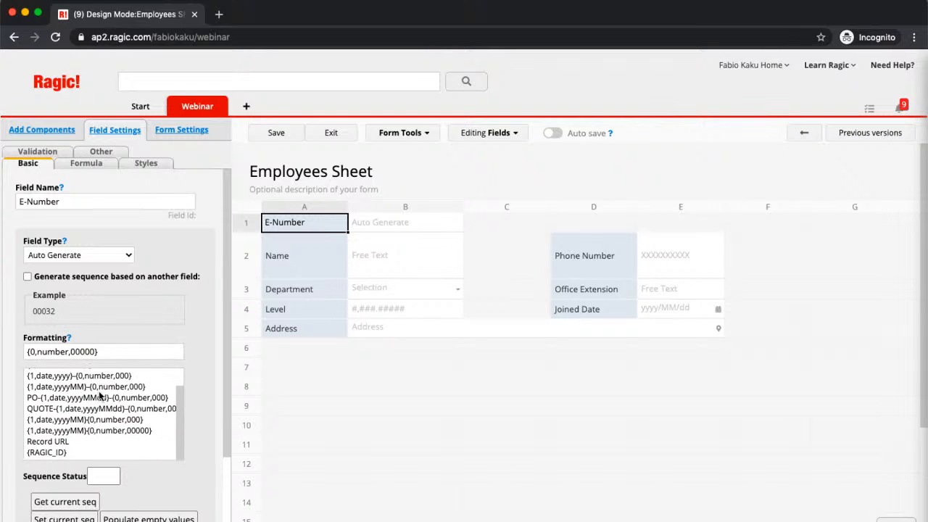
{"action": "left_click", "coordinate": [27, 352]}
{"action": "type", "text": "E-"}
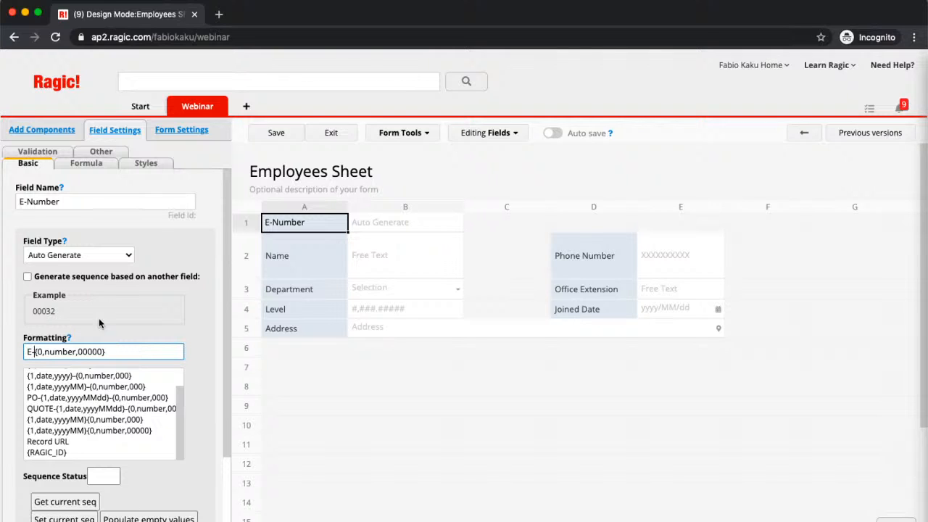
{"action": "scroll", "coordinate": [169, 311], "scroll_direction": "down", "scroll_amount": 3}
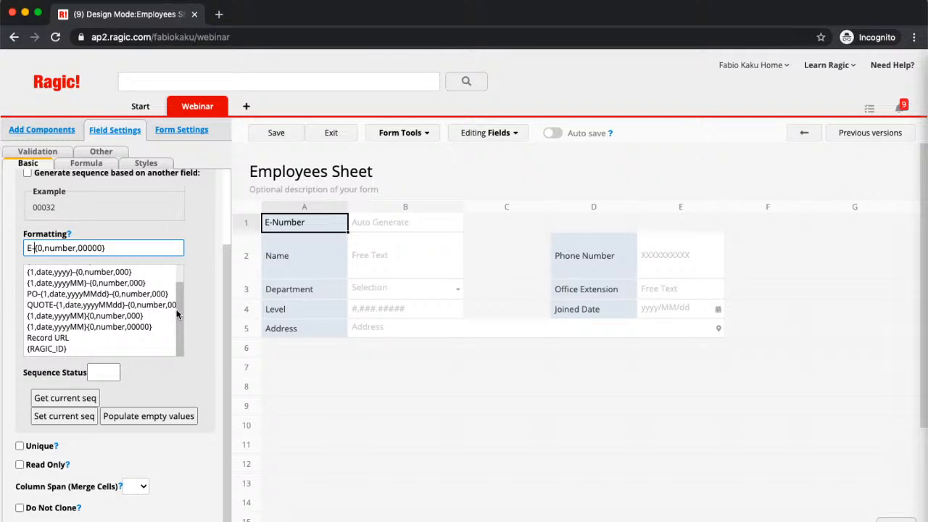
{"action": "scroll", "coordinate": [208, 309], "scroll_direction": "up", "scroll_amount": 2}
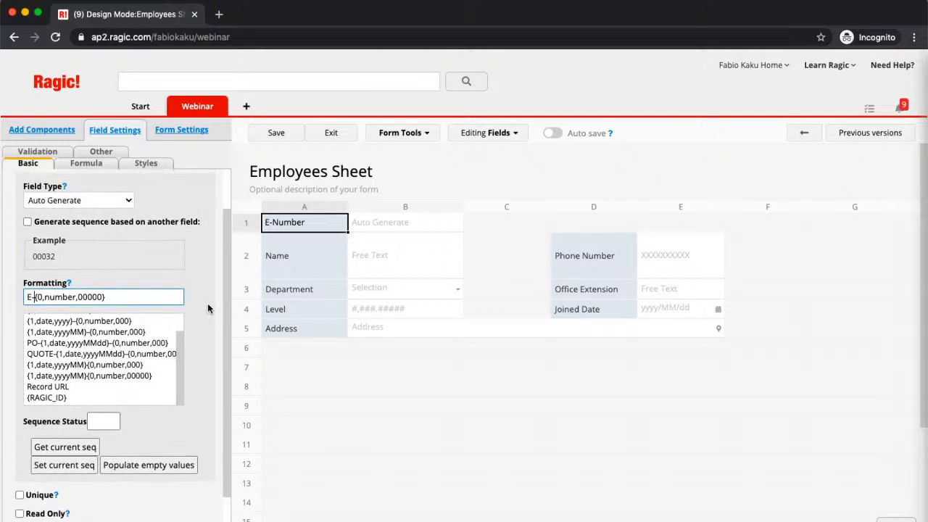
{"action": "scroll", "coordinate": [208, 309], "scroll_direction": "up", "scroll_amount": 2}
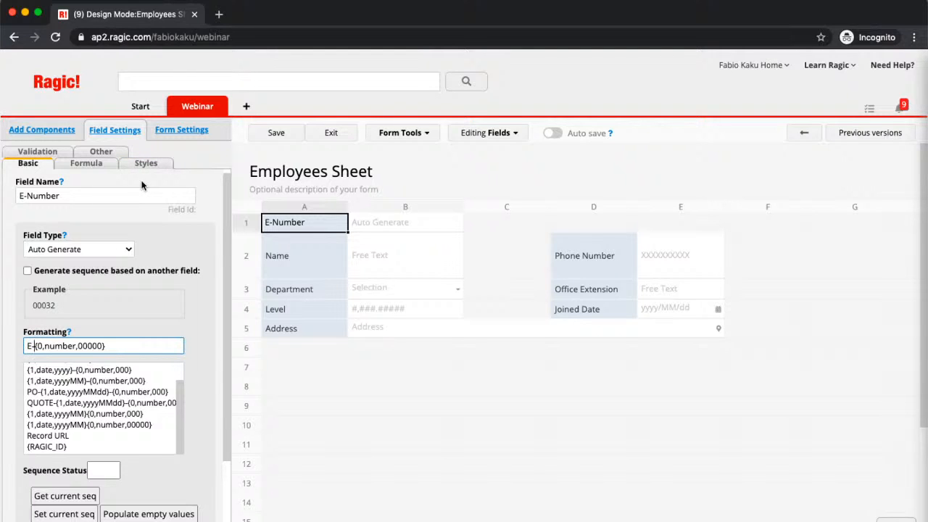
Make E-Number a unique, required Free Text field and save the form design
{"action": "left_click", "coordinate": [111, 251]}
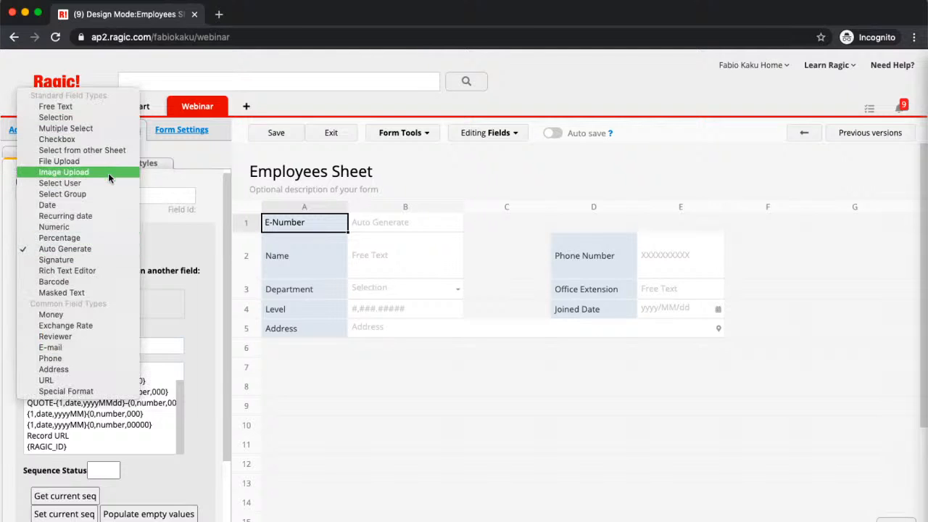
{"action": "left_click", "coordinate": [106, 107]}
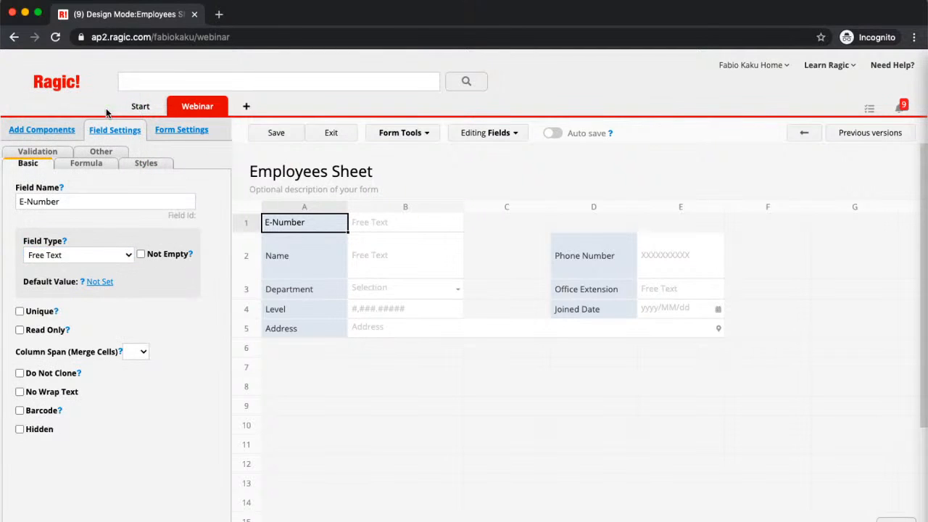
{"action": "left_click", "coordinate": [20, 311]}
{"action": "left_click", "coordinate": [141, 254]}
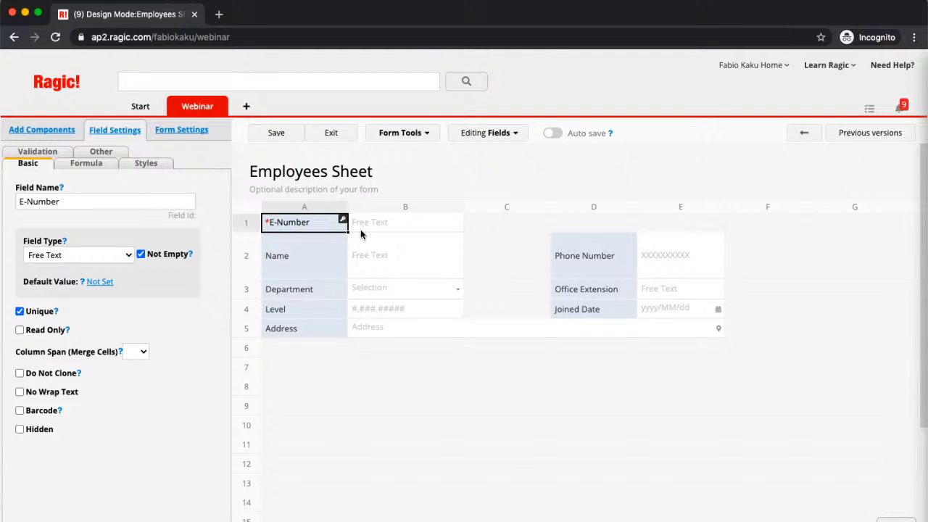
{"action": "left_click", "coordinate": [274, 135]}
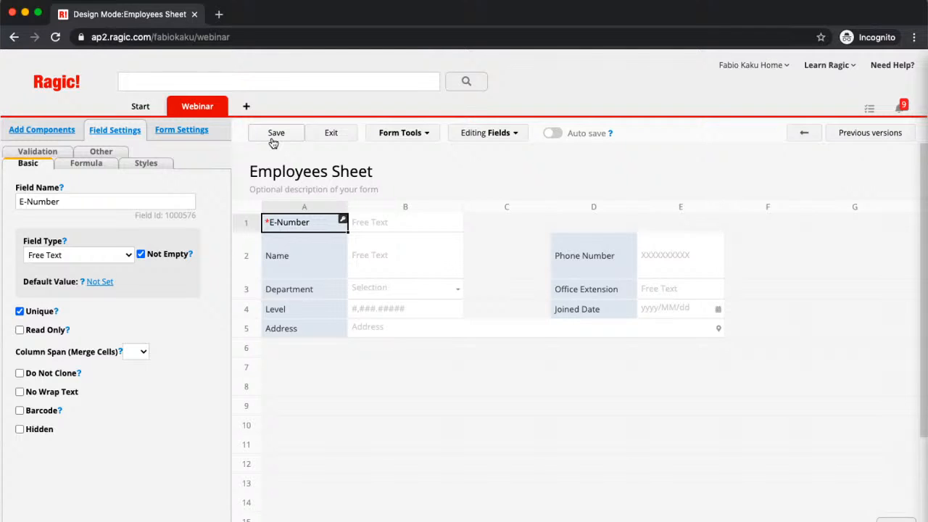
{"action": "left_click", "coordinate": [301, 411]}
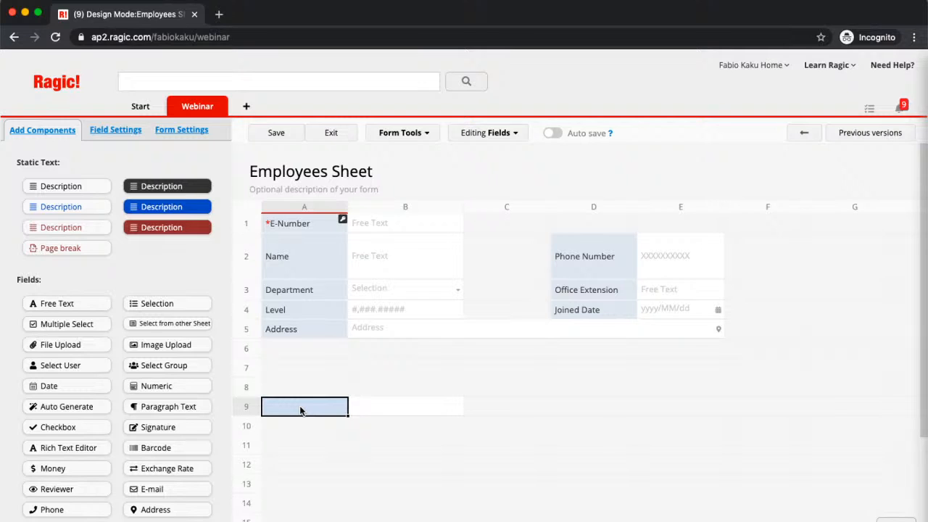
Enter the subtable headers Contact Person, Phone and Email across row 9
{"action": "type", "text": "Conta"}
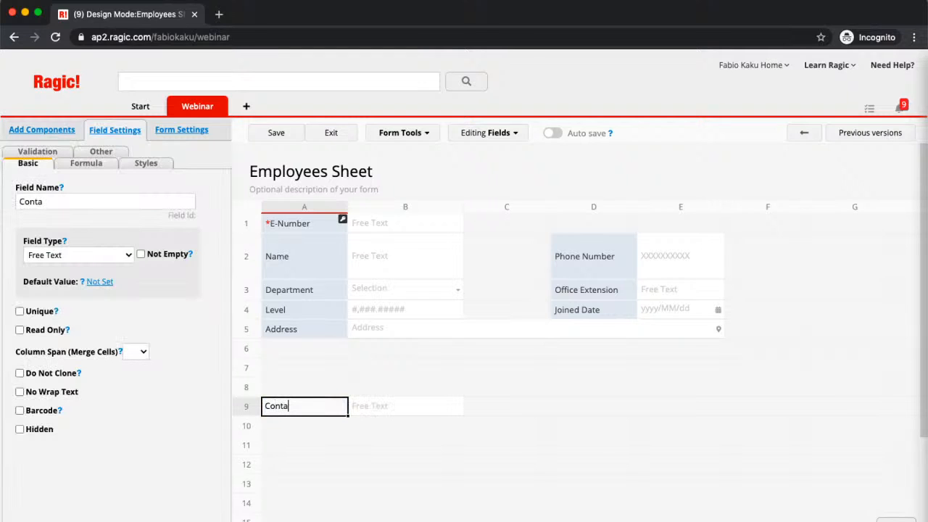
{"action": "type", "text": "ct Person"}
{"action": "key", "text": "Tab"}
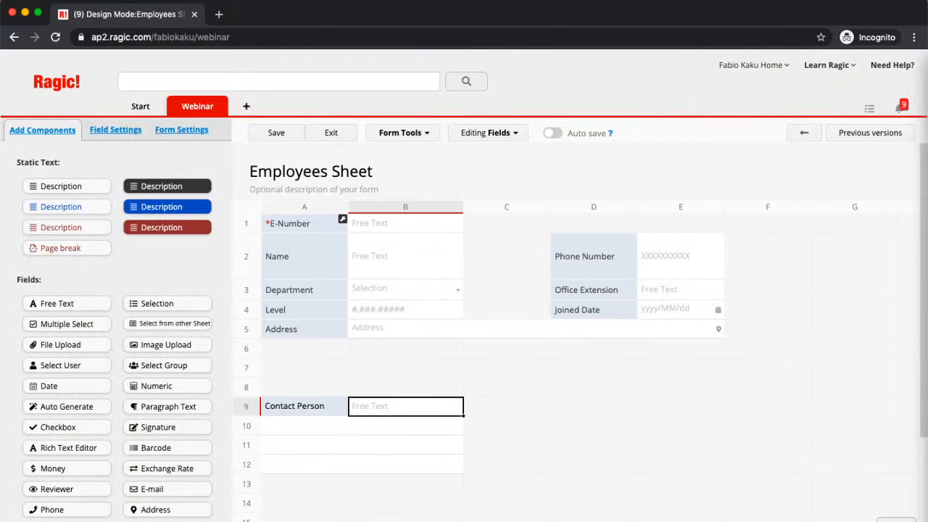
{"action": "type", "text": "Phone"}
{"action": "key", "text": "Tab"}
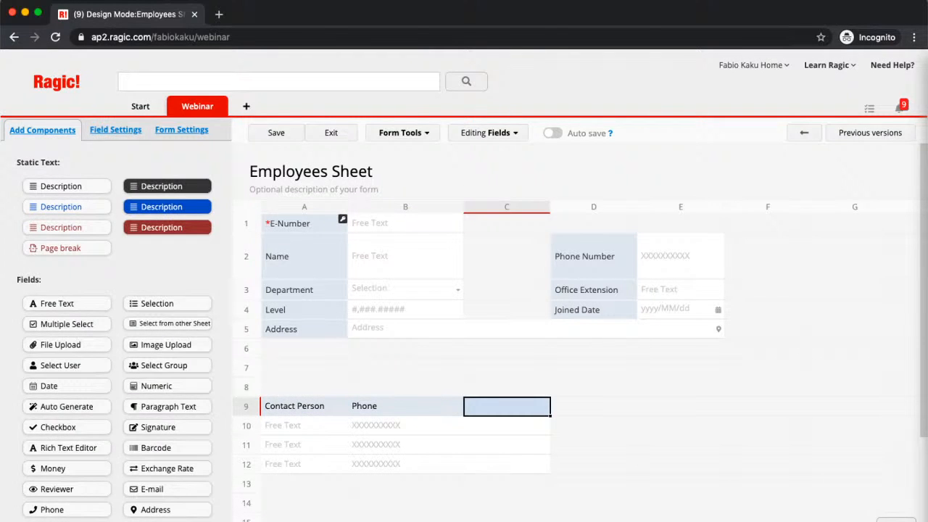
{"action": "type", "text": "Email"}
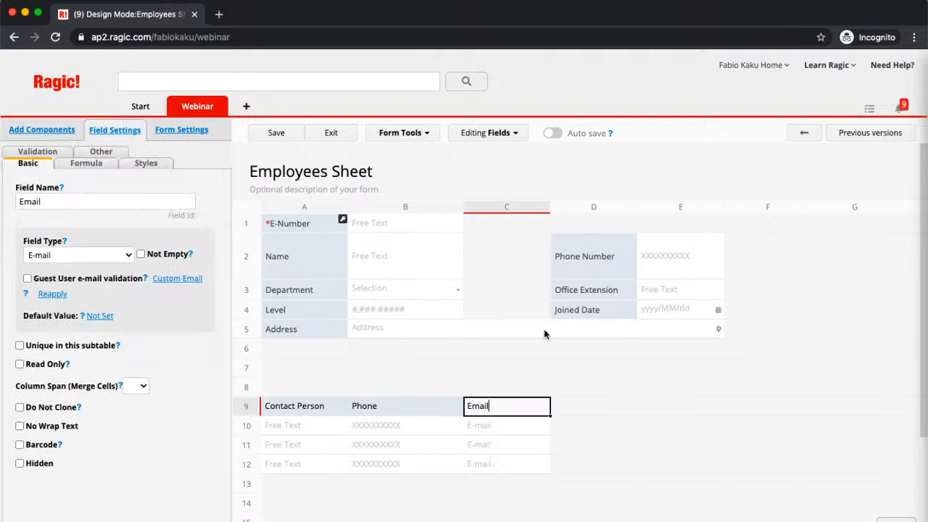
Add an Email field at D1 and add a Relationship column to the subtable
{"action": "left_click", "coordinate": [606, 226]}
{"action": "type", "text": "E"}
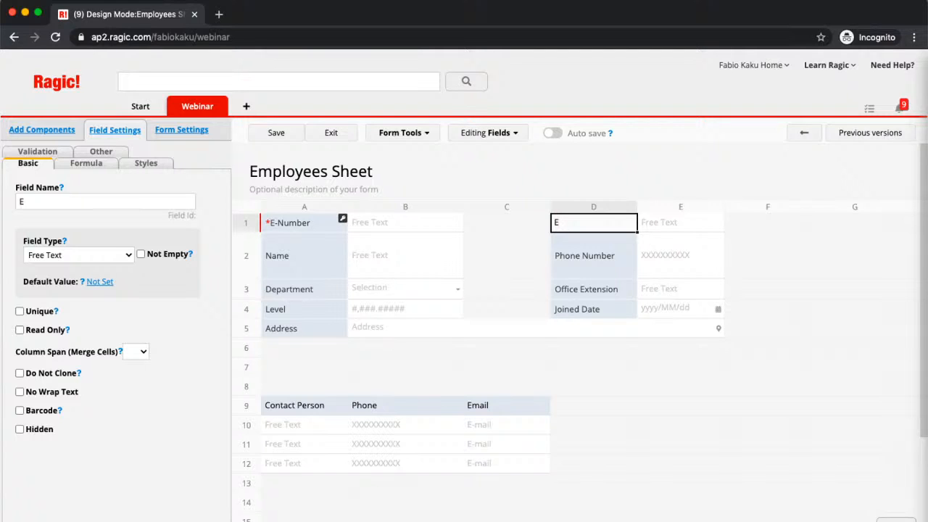
{"action": "type", "text": "mail"}
{"action": "left_click", "coordinate": [495, 412]}
{"action": "key", "text": "Tab"}
{"action": "type", "text": "Re"}
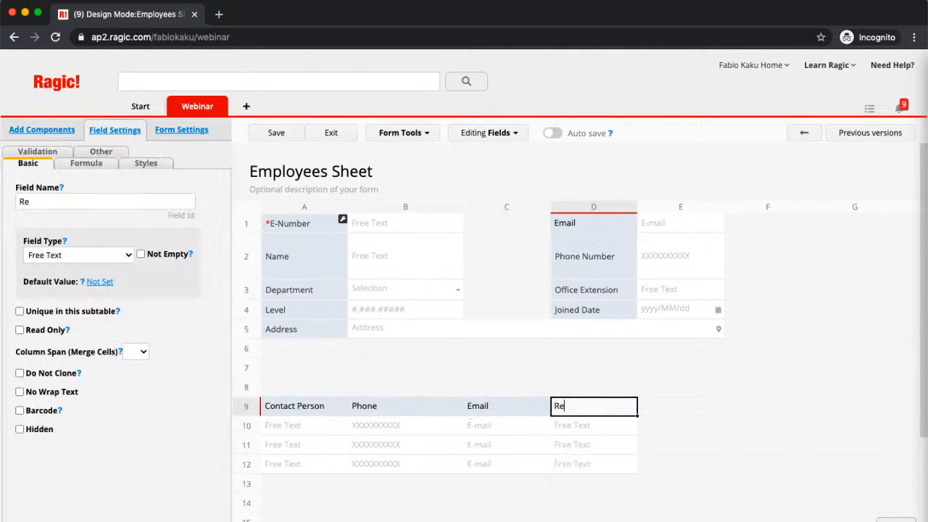
{"action": "type", "text": "lationship"}
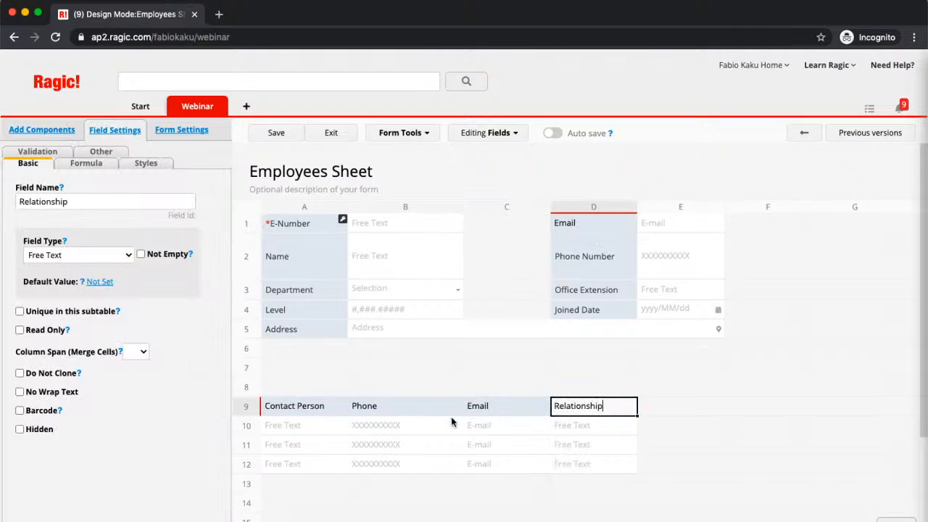
{"action": "left_click", "coordinate": [351, 410]}
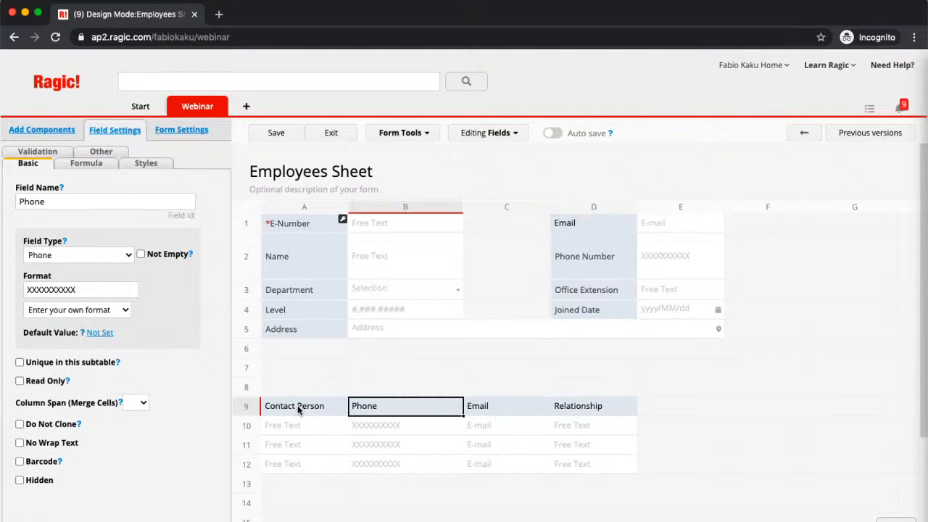
{"action": "left_click", "coordinate": [299, 410]}
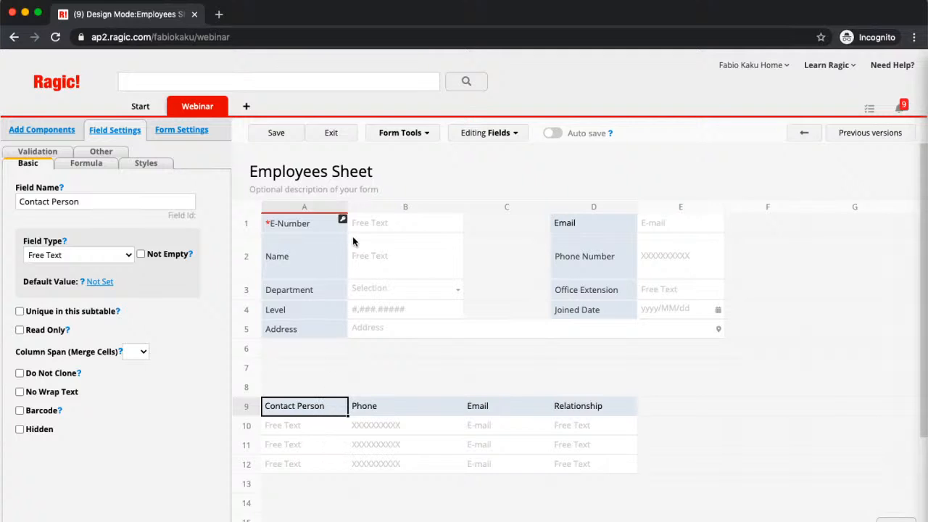
{"action": "left_click", "coordinate": [274, 263]}
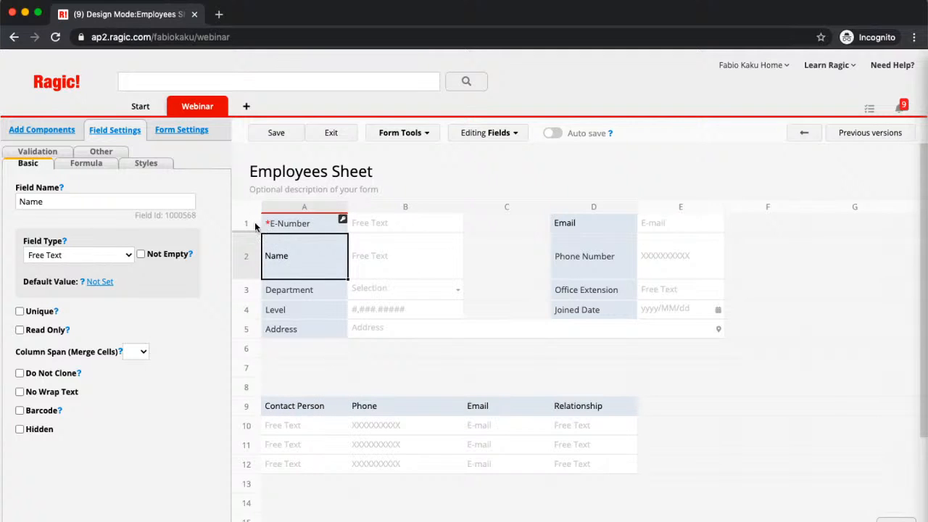
{"action": "left_click", "coordinate": [252, 223]}
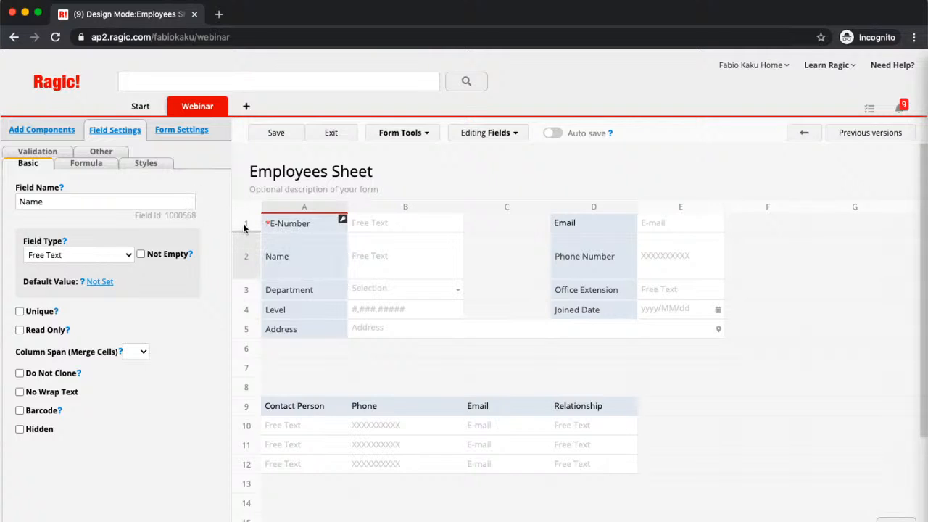
Insert two blank rows above E-Number so it moves down to row 3
{"action": "left_click", "coordinate": [271, 223]}
{"action": "right_click", "coordinate": [271, 224]}
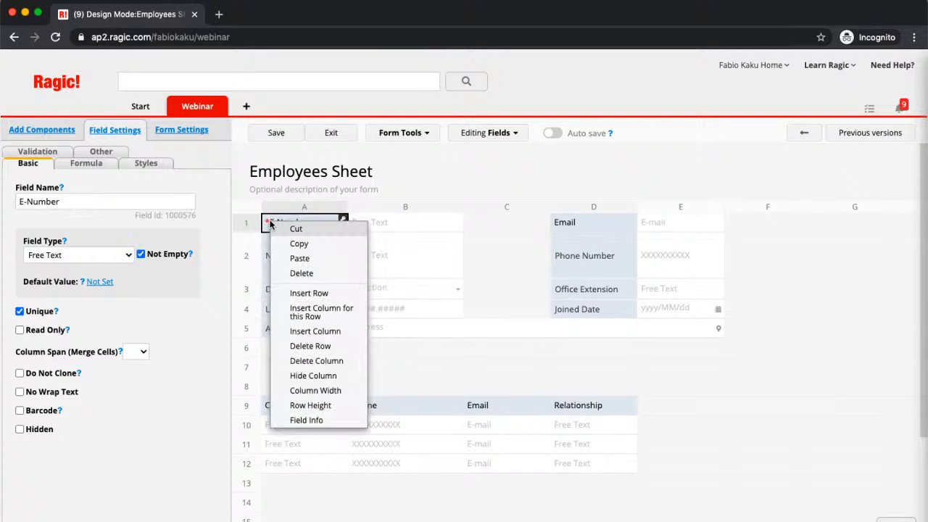
{"action": "left_click", "coordinate": [287, 296]}
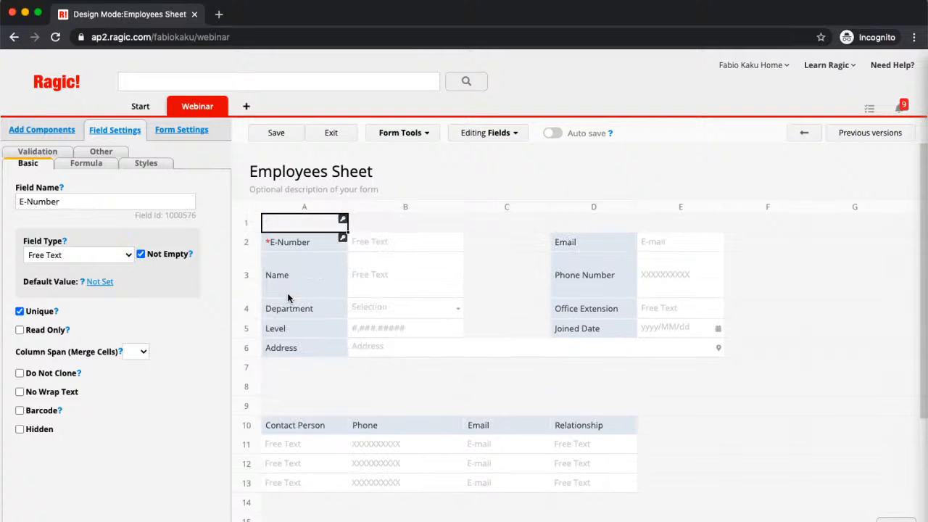
{"action": "left_click", "coordinate": [308, 245]}
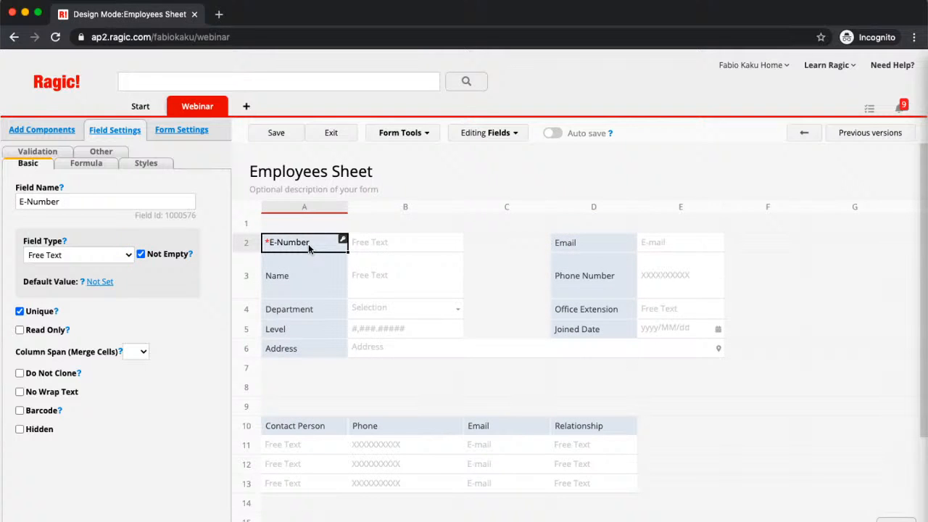
{"action": "left_click", "coordinate": [274, 225]}
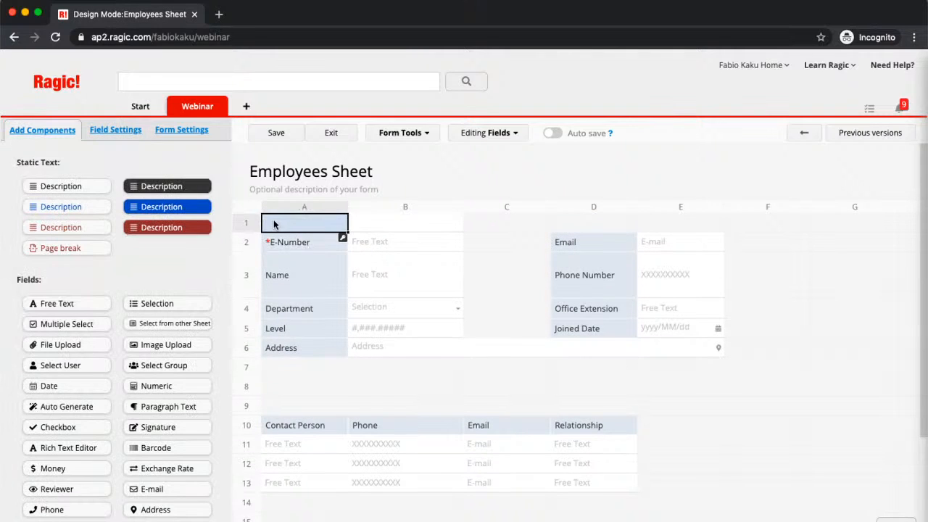
{"action": "right_click", "coordinate": [274, 225]}
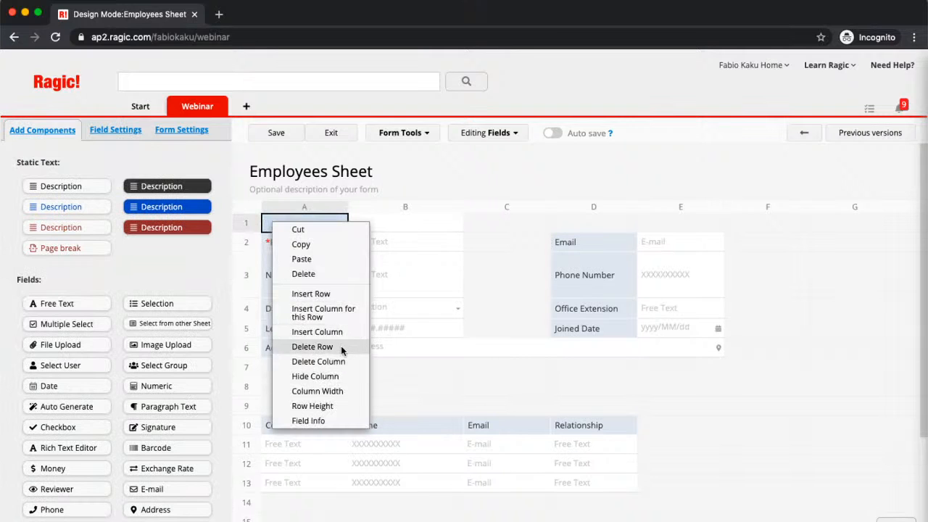
{"action": "left_click", "coordinate": [349, 294]}
{"action": "left_click", "coordinate": [334, 270]}
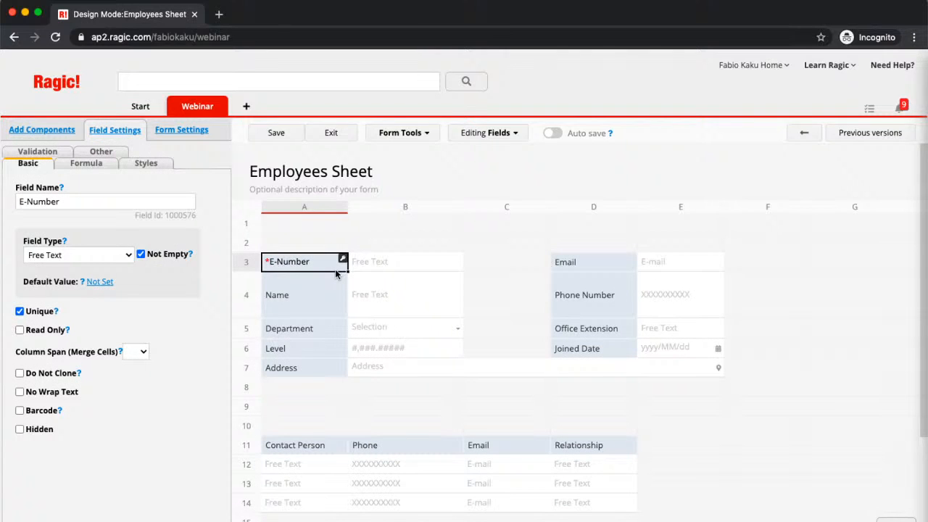
{"action": "left_click", "coordinate": [55, 132]}
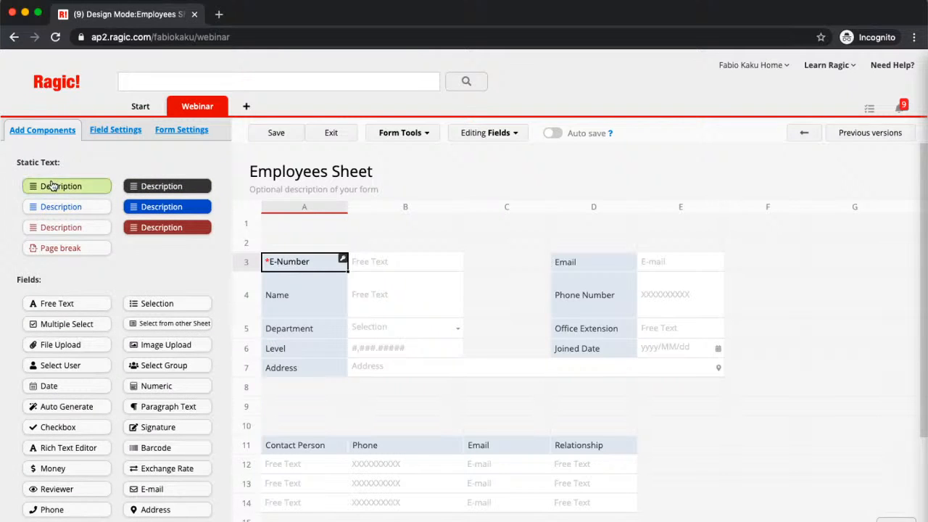
Place a description text block in row 2 spanning five columns
{"action": "left_click_drag", "start_coordinate": [64, 184], "coordinate": [318, 244]}
{"action": "left_click", "coordinate": [422, 243]}
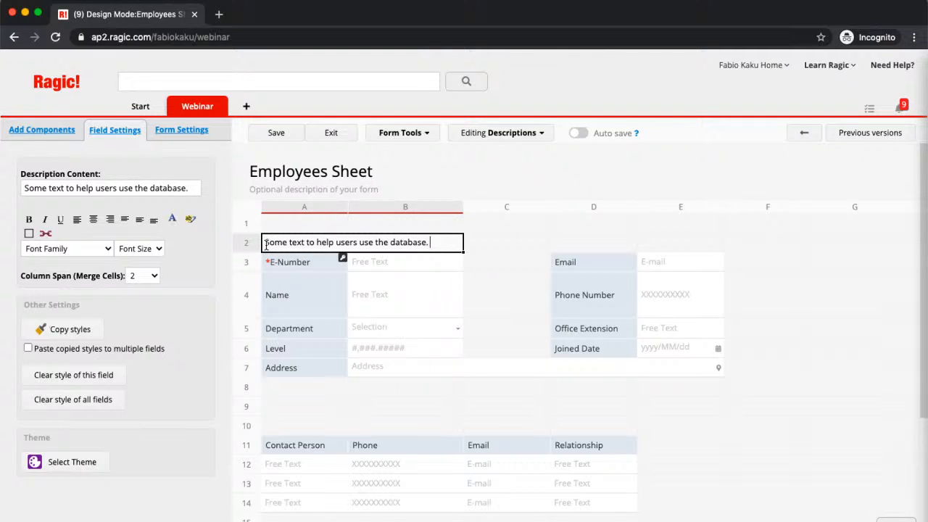
{"action": "left_click_drag", "start_coordinate": [266, 245], "coordinate": [428, 257]}
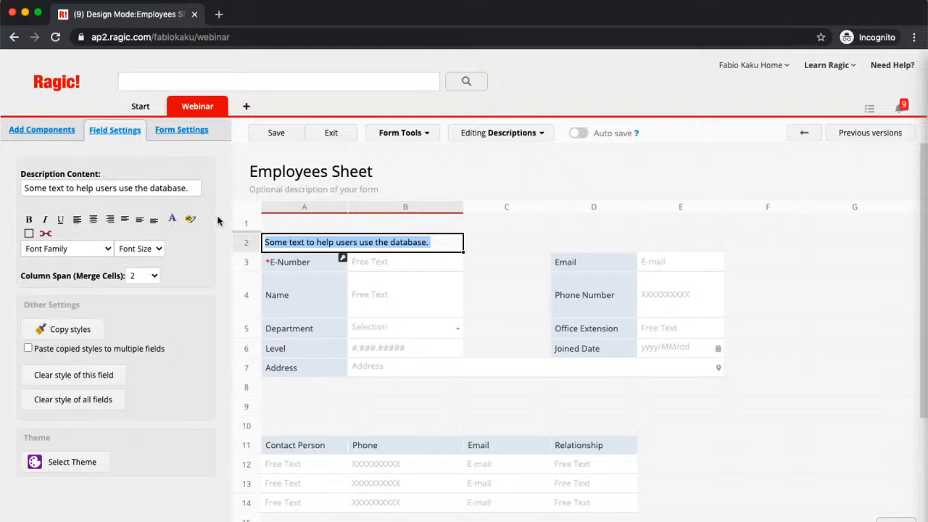
{"action": "left_click", "coordinate": [153, 280]}
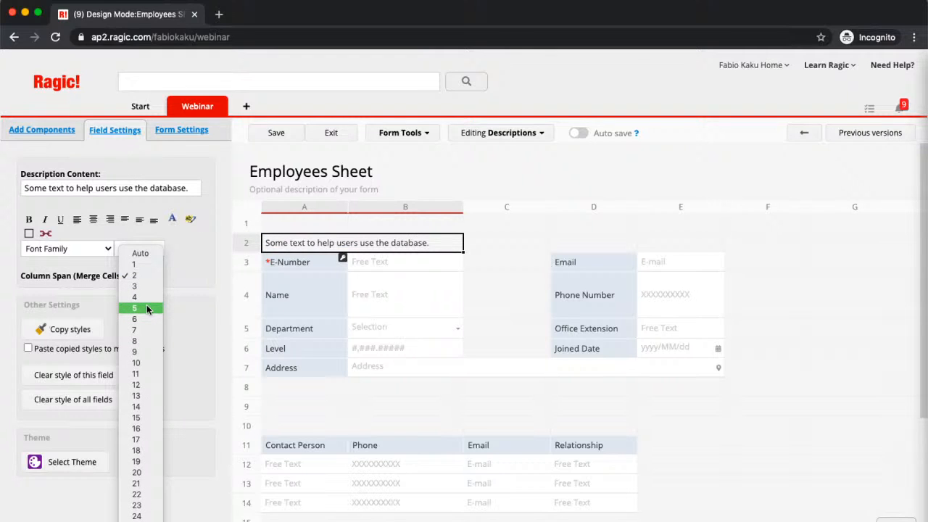
{"action": "left_click", "coordinate": [146, 308]}
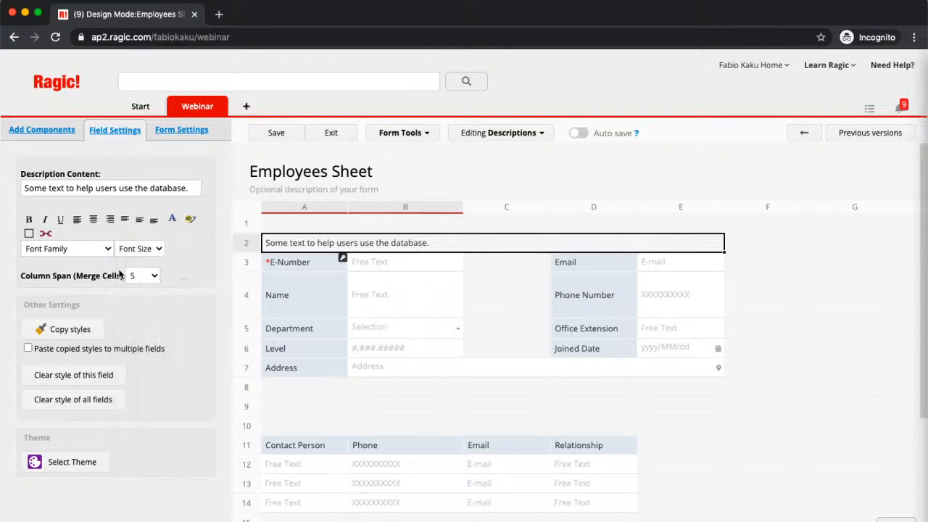
Give the row-2 description a pale yellow #FFFFCC background and 18-point font
{"action": "left_click", "coordinate": [173, 218]}
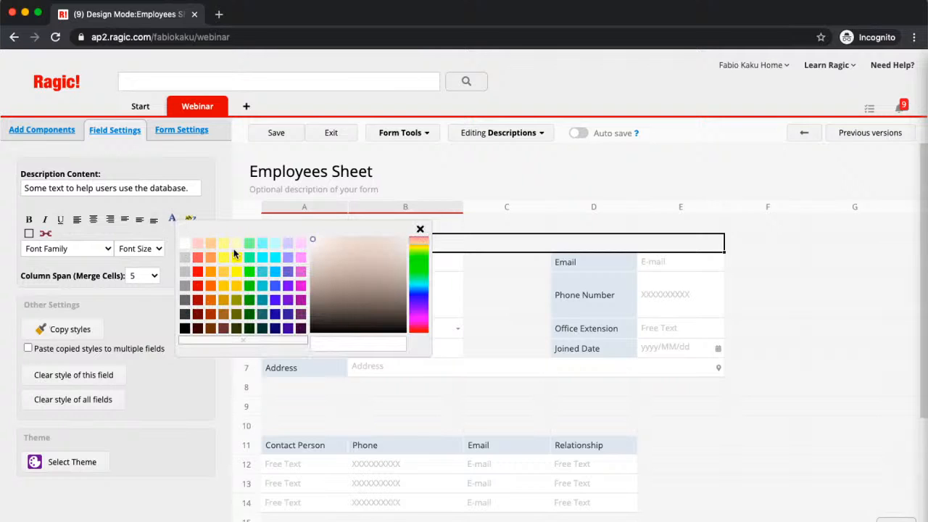
{"action": "left_click", "coordinate": [192, 217]}
{"action": "left_click", "coordinate": [192, 218]}
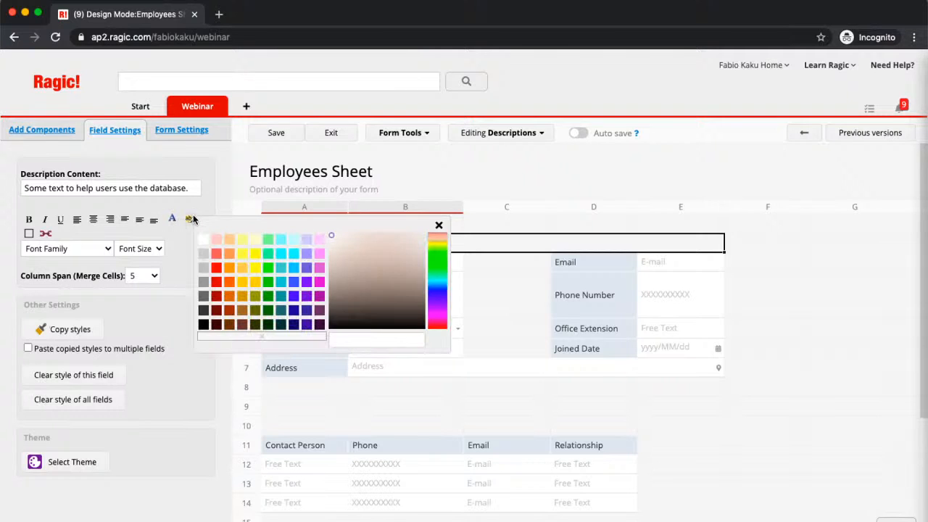
{"action": "left_click", "coordinate": [255, 238]}
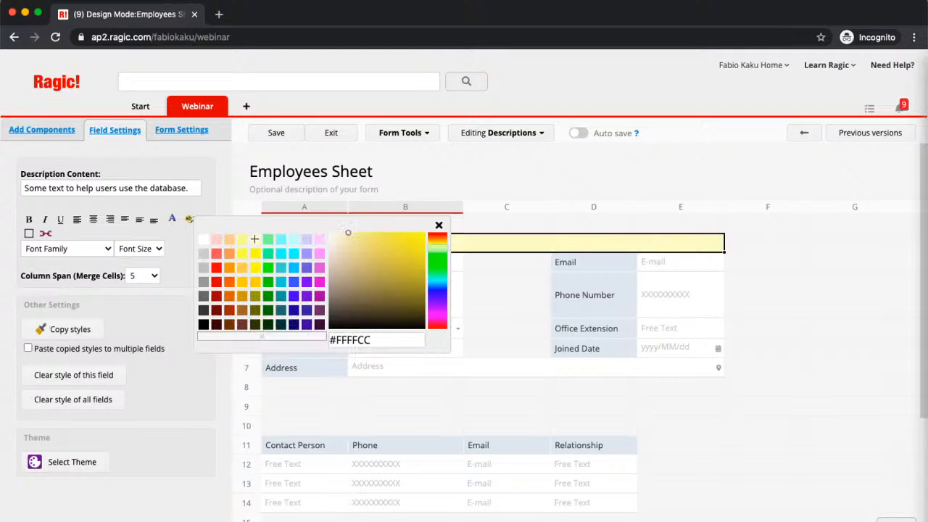
{"action": "left_click", "coordinate": [201, 197]}
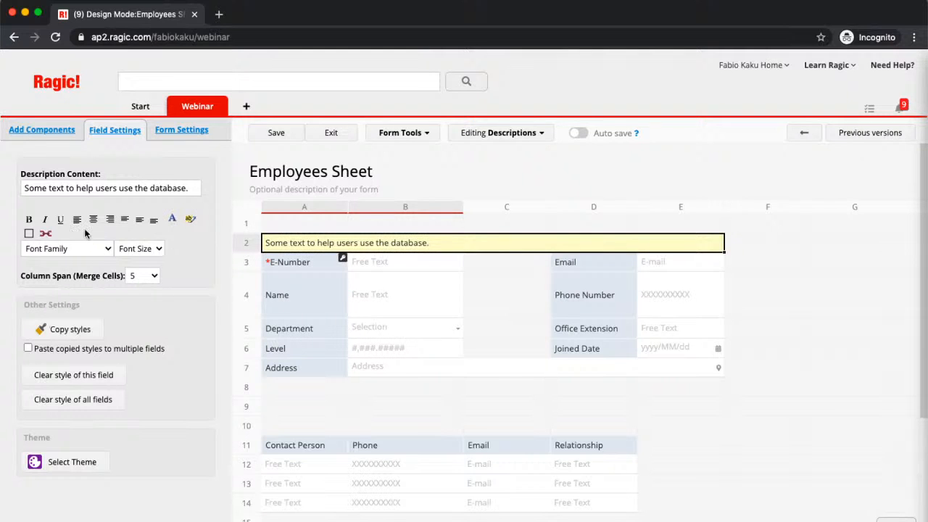
{"action": "left_click", "coordinate": [83, 249]}
{"action": "left_click", "coordinate": [143, 249]}
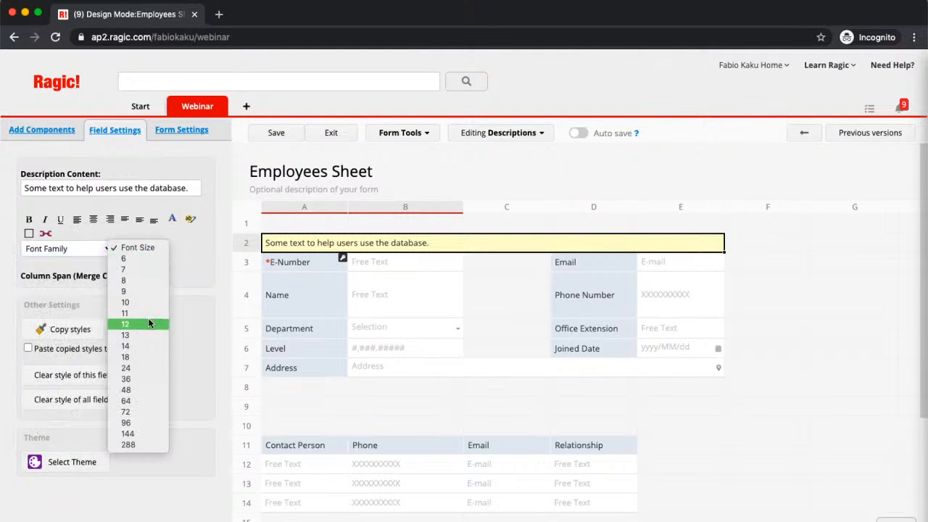
{"action": "left_click", "coordinate": [144, 358]}
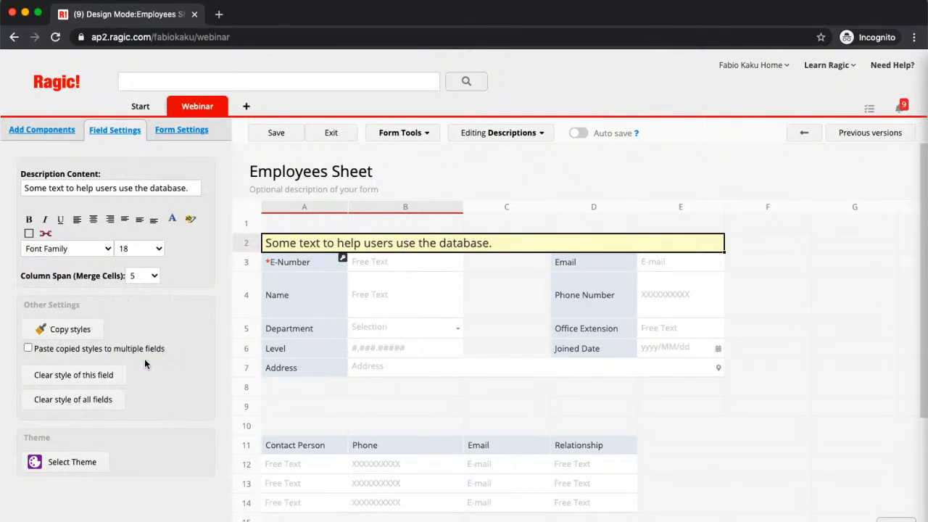
Replace the description text with 'General Information' and center it
{"action": "left_click", "coordinate": [384, 245]}
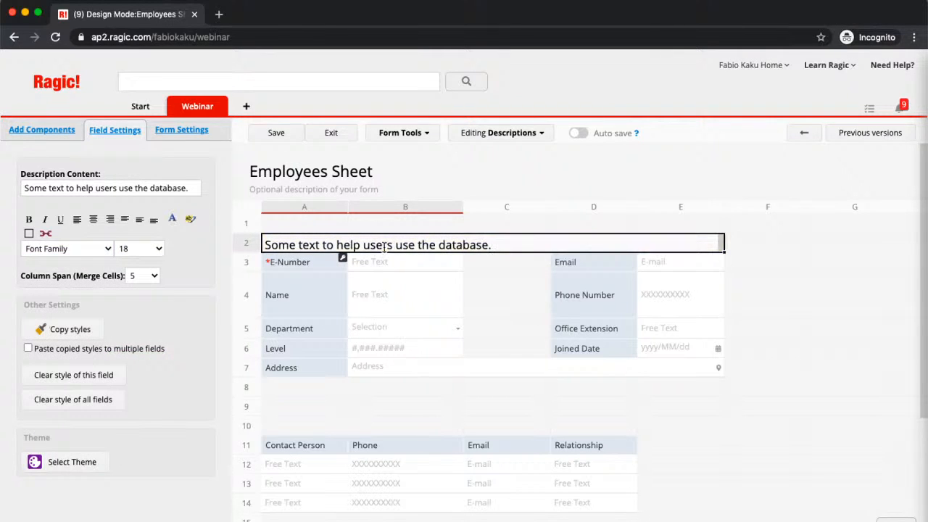
{"action": "key", "text": "super+a"}
{"action": "type", "text": "Ge"}
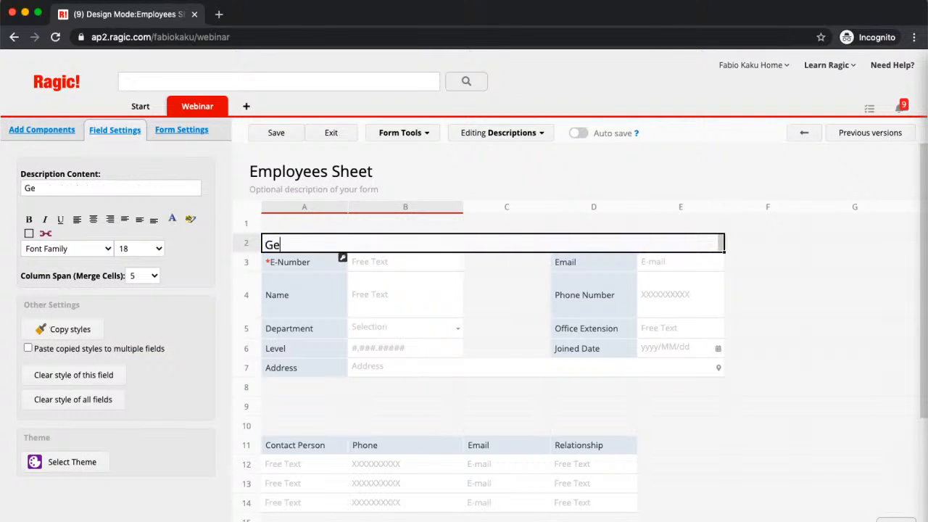
{"action": "type", "text": "neral Information"}
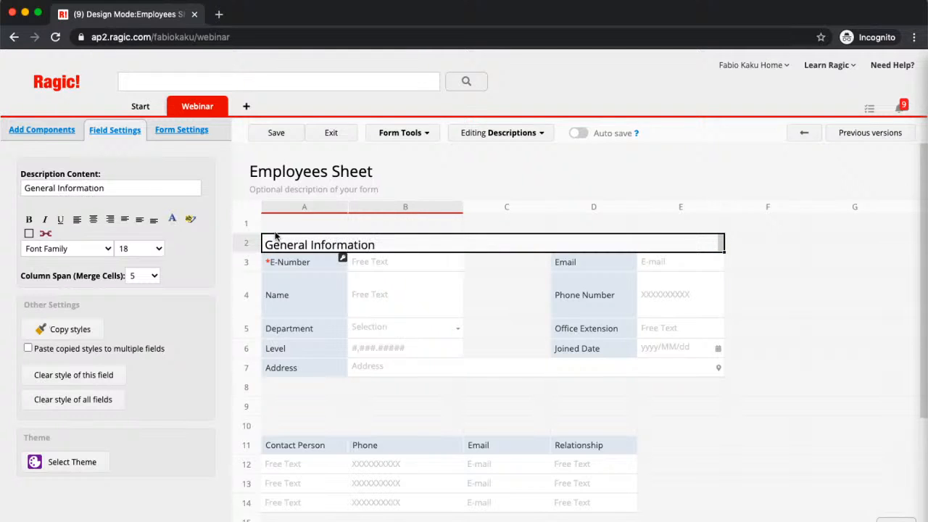
{"action": "left_click", "coordinate": [88, 219]}
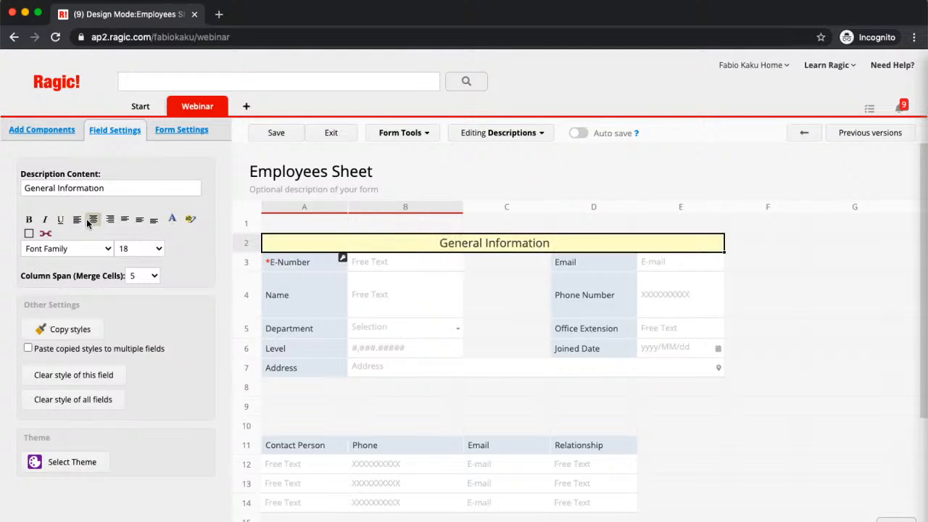
{"action": "left_click", "coordinate": [446, 283]}
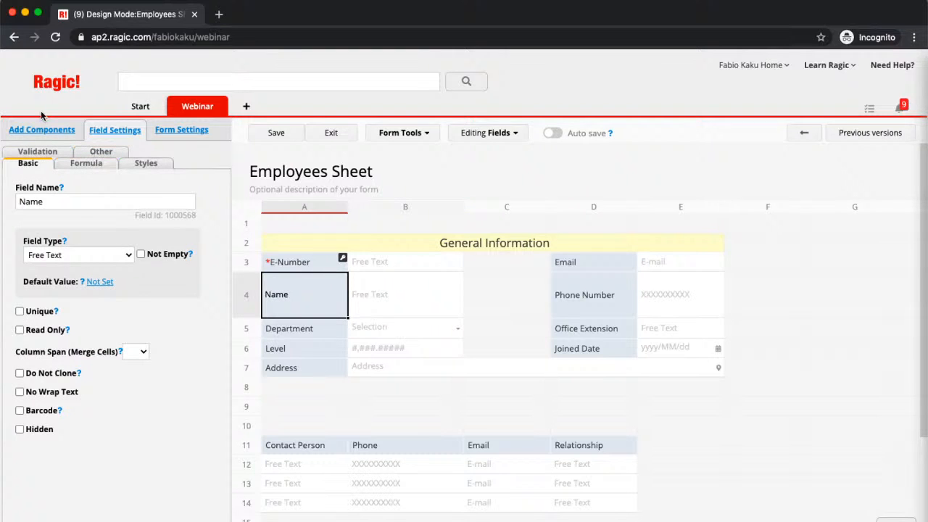
{"action": "left_click", "coordinate": [41, 130]}
Place a description in row 10 reading 'Emergency Contact List', centered
{"action": "left_click_drag", "start_coordinate": [53, 186], "coordinate": [308, 428]}
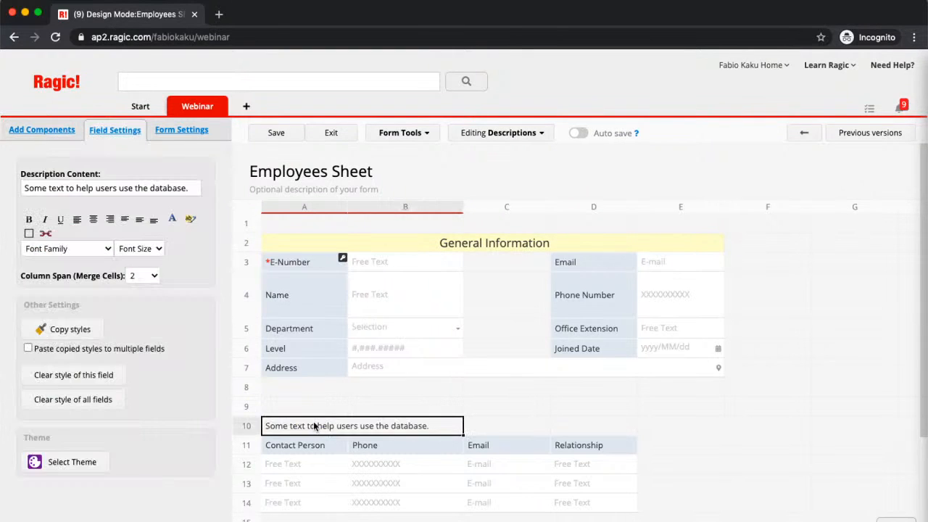
{"action": "double_click", "coordinate": [345, 424]}
{"action": "key", "text": "super+a"}
{"action": "type", "text": "E"}
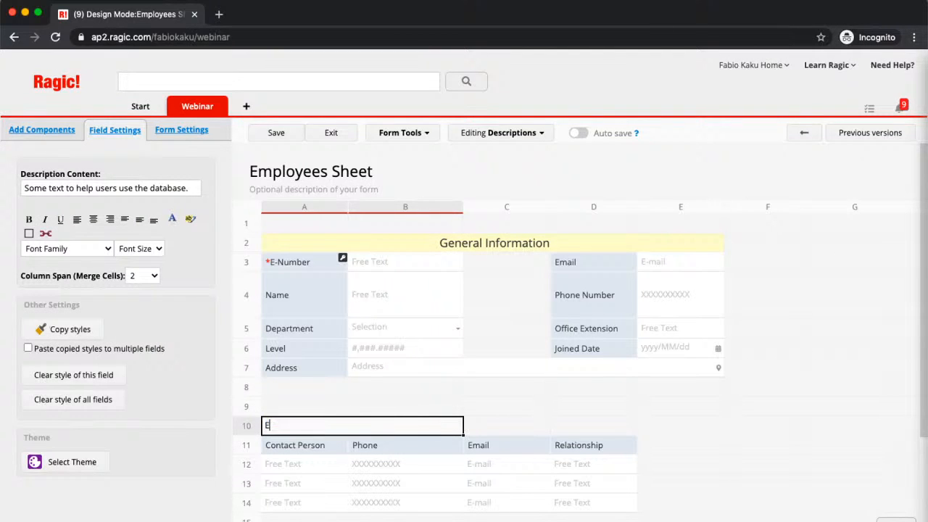
{"action": "type", "text": "mergency Conta"}
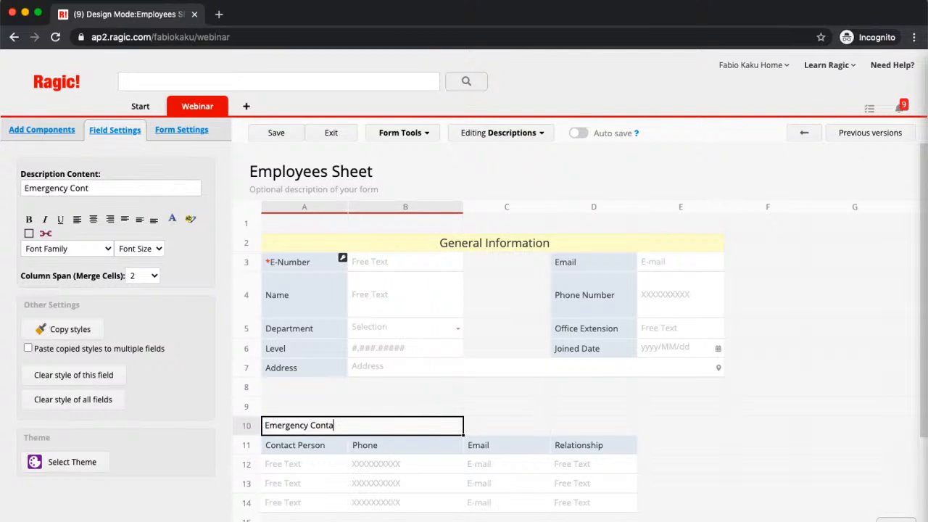
{"action": "type", "text": "ct List"}
{"action": "left_click", "coordinate": [93, 218]}
Make the Emergency Contact List heading span four columns, 14 pt, light pink, bold
{"action": "left_click", "coordinate": [143, 280]}
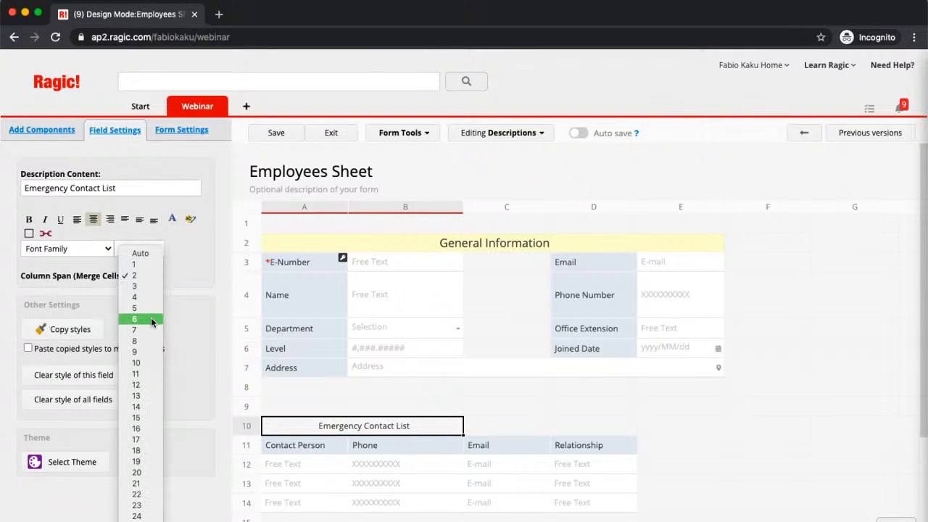
{"action": "left_click", "coordinate": [148, 297]}
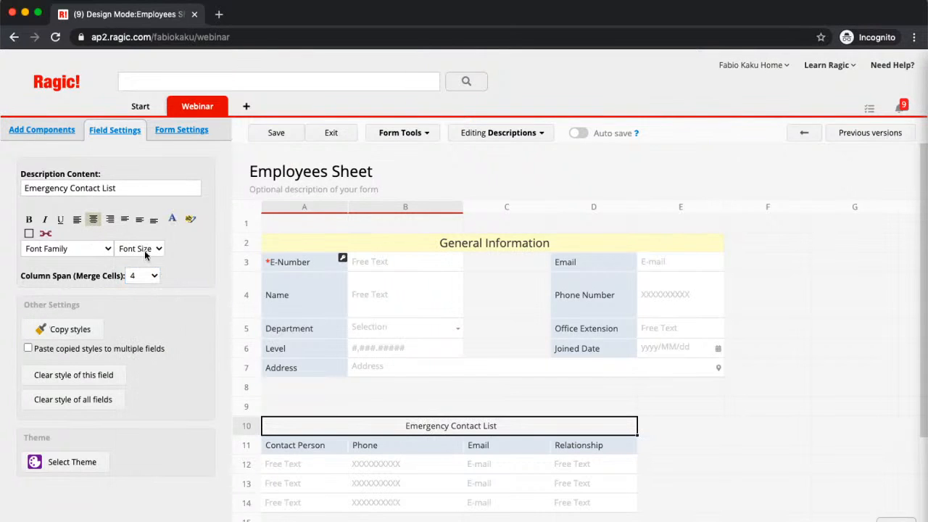
{"action": "left_click", "coordinate": [144, 250]}
{"action": "left_click", "coordinate": [151, 349]}
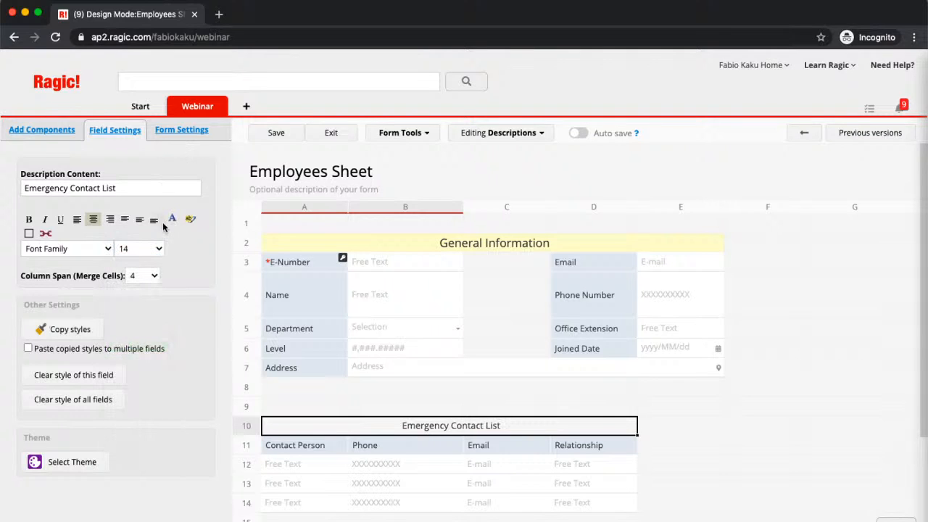
{"action": "left_click", "coordinate": [187, 222]}
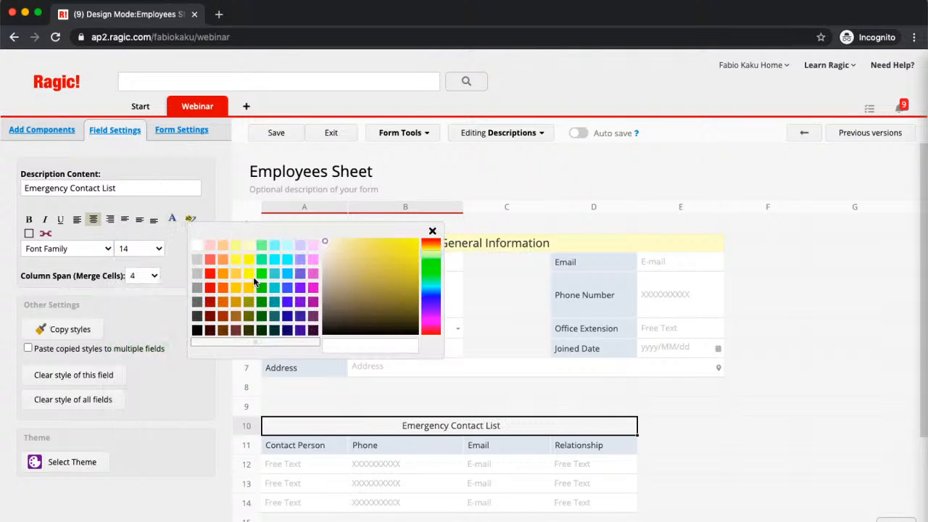
{"action": "left_click", "coordinate": [281, 246]}
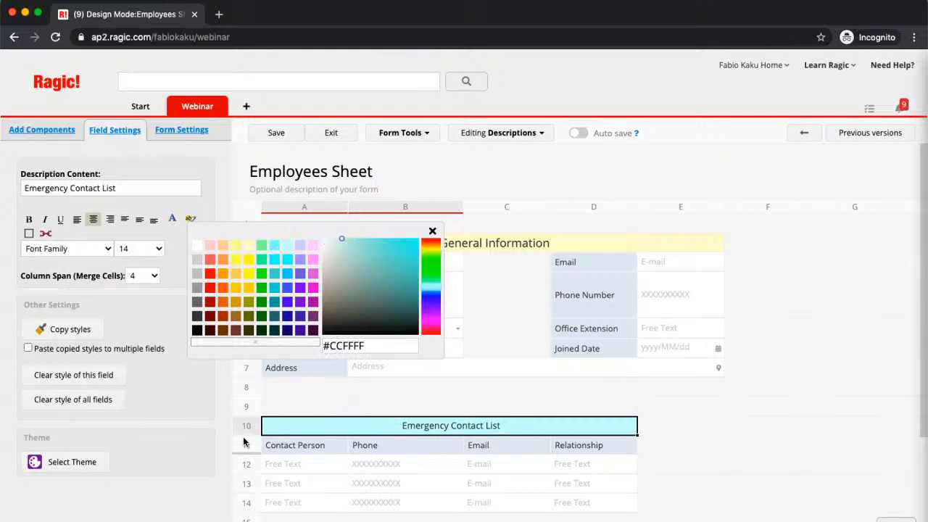
{"action": "left_click", "coordinate": [209, 245]}
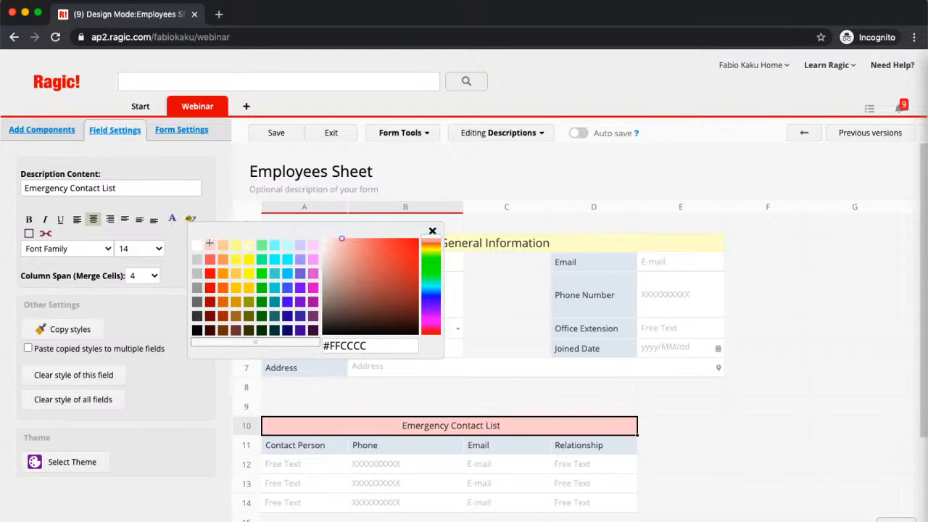
{"action": "left_click", "coordinate": [201, 396]}
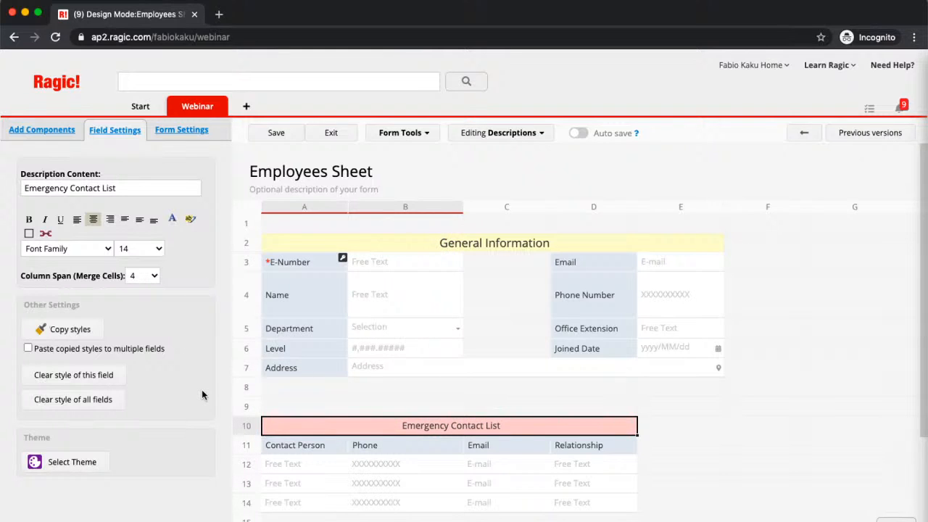
{"action": "left_click", "coordinate": [30, 219]}
Make the General Information heading bold
{"action": "left_click", "coordinate": [464, 244]}
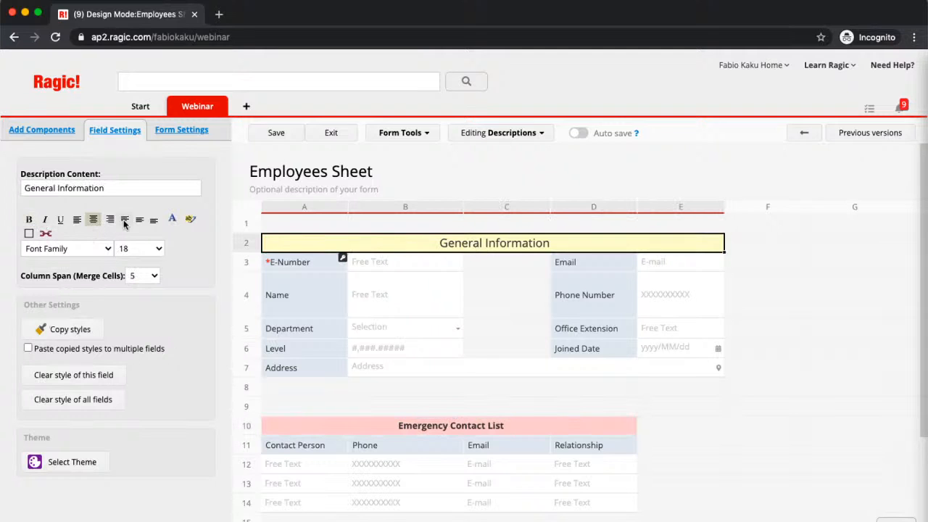
{"action": "left_click", "coordinate": [29, 219]}
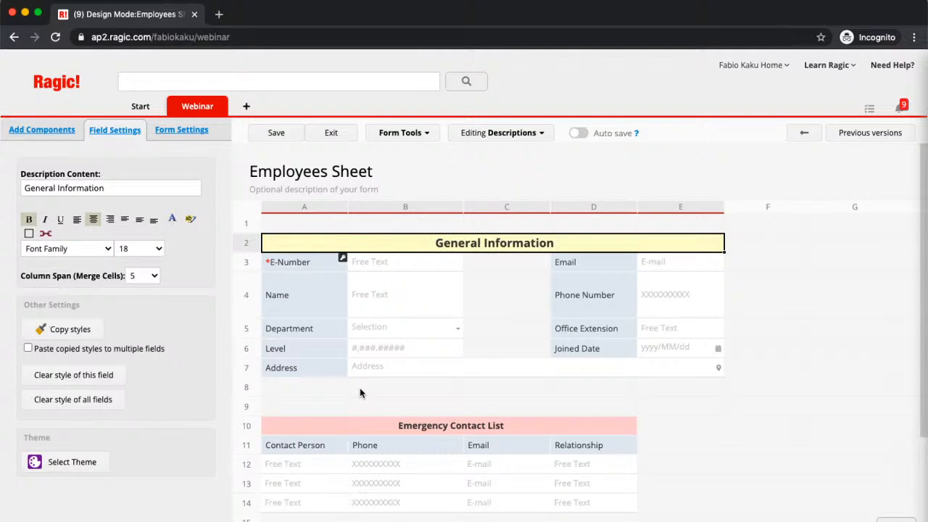
{"action": "left_click", "coordinate": [360, 387]}
{"action": "left_click", "coordinate": [270, 381]}
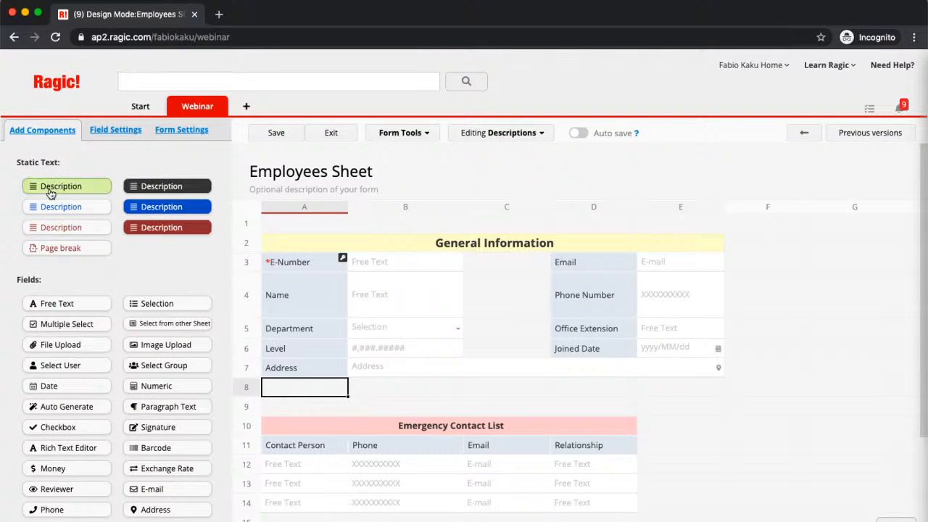
Add a description beside E-Number reading 'Must enter E-Number obtained from administration'
{"action": "left_click_drag", "start_coordinate": [51, 193], "coordinate": [456, 261]}
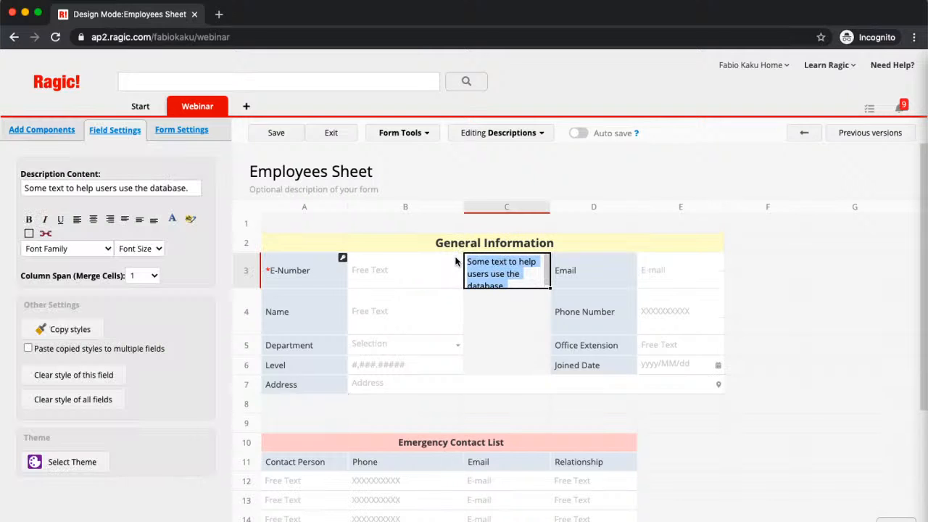
{"action": "type", "text": "Mus"}
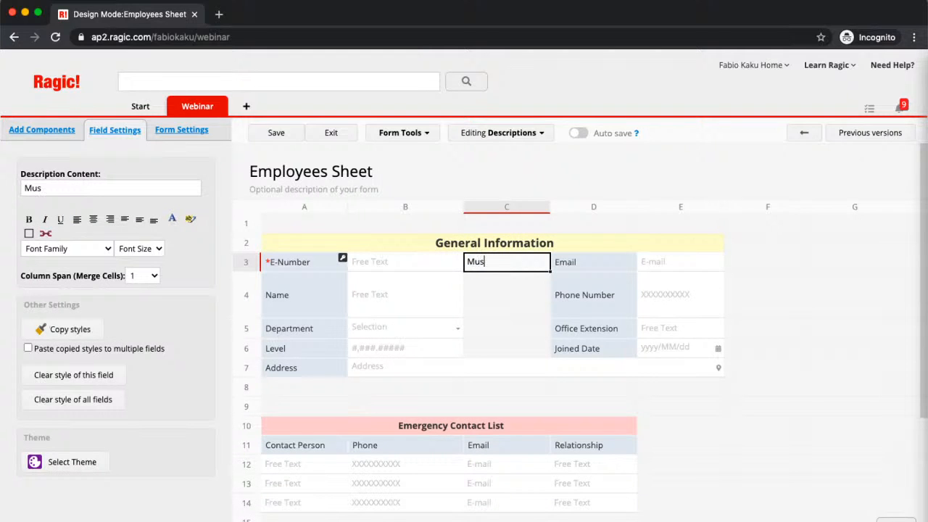
{"action": "type", "text": "t enter E-Numbers"}
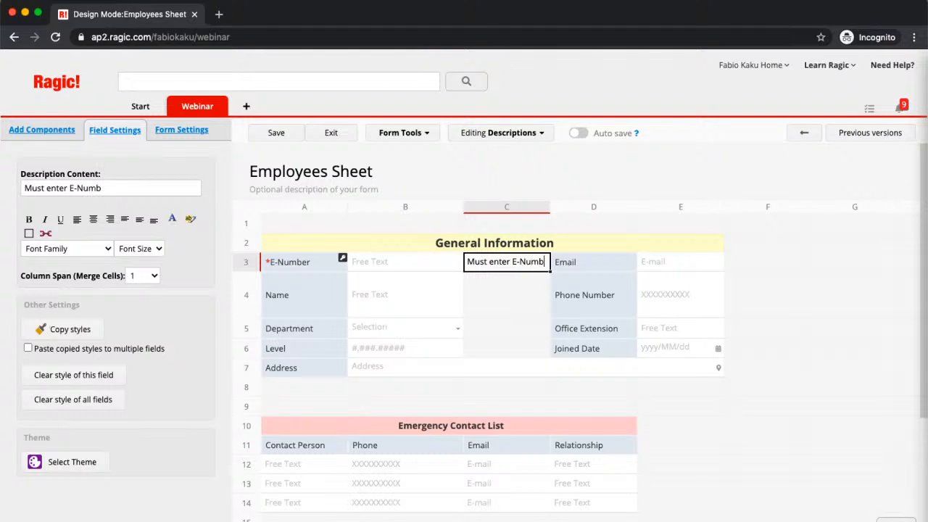
{"action": "key", "text": "BackSpace"}
{"action": "type", "text": "obtained"}
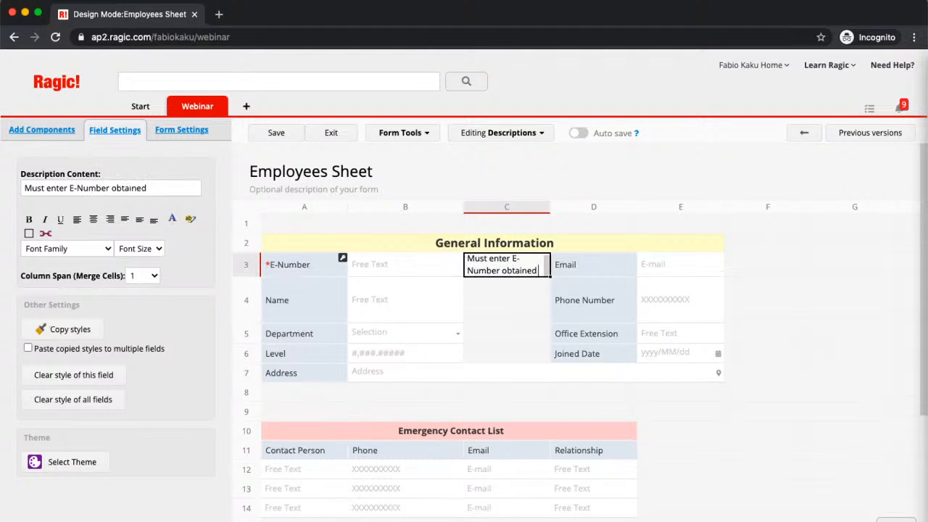
{"action": "type", "text": " from admin"}
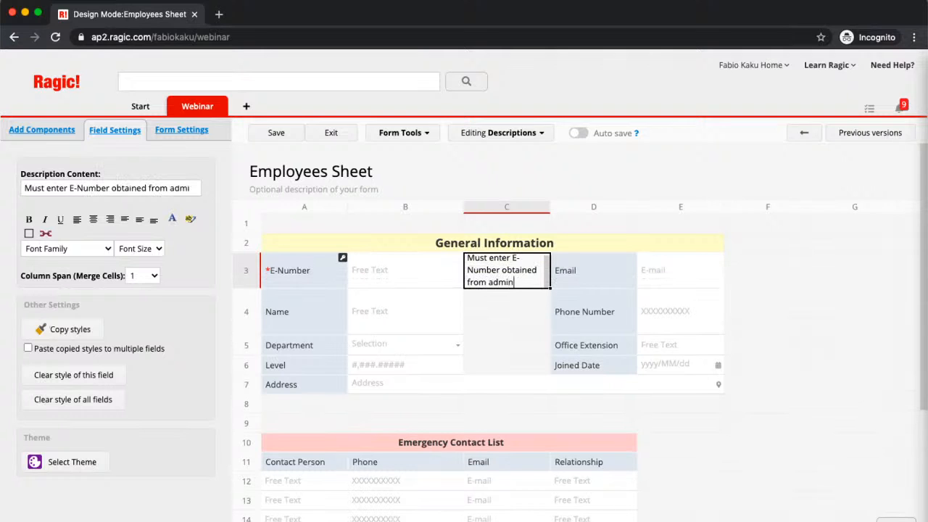
{"action": "type", "text": "istration"}
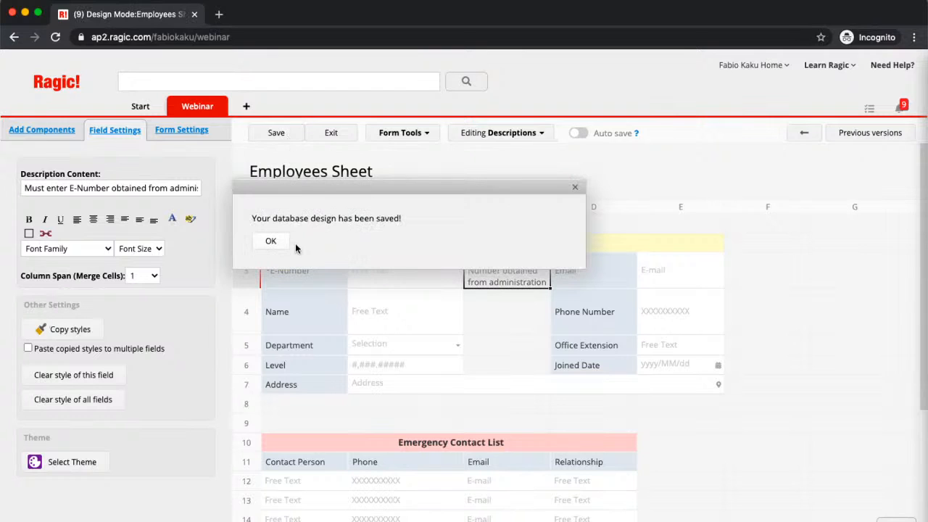
Dismiss the design-saved confirmation and review the headings and E-Number hint
{"action": "left_click", "coordinate": [288, 245]}
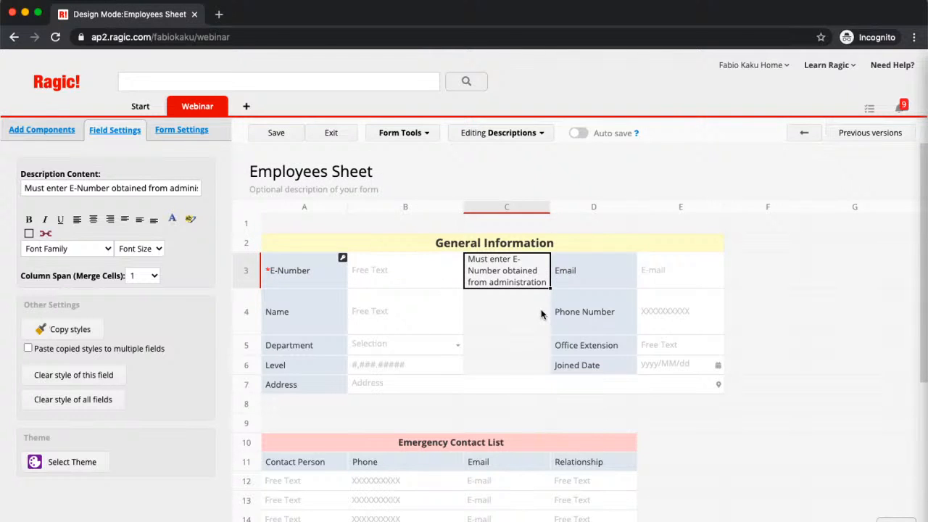
{"action": "left_click", "coordinate": [475, 246]}
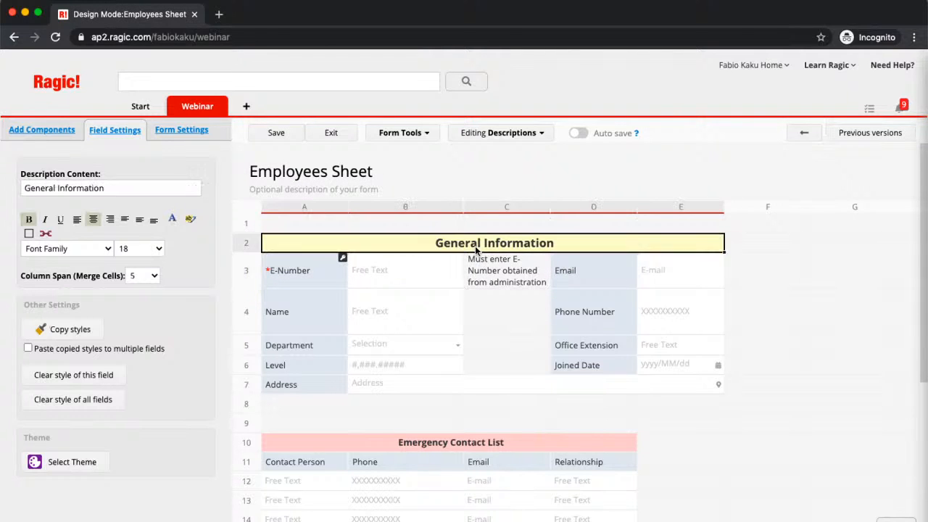
{"action": "left_click", "coordinate": [495, 273]}
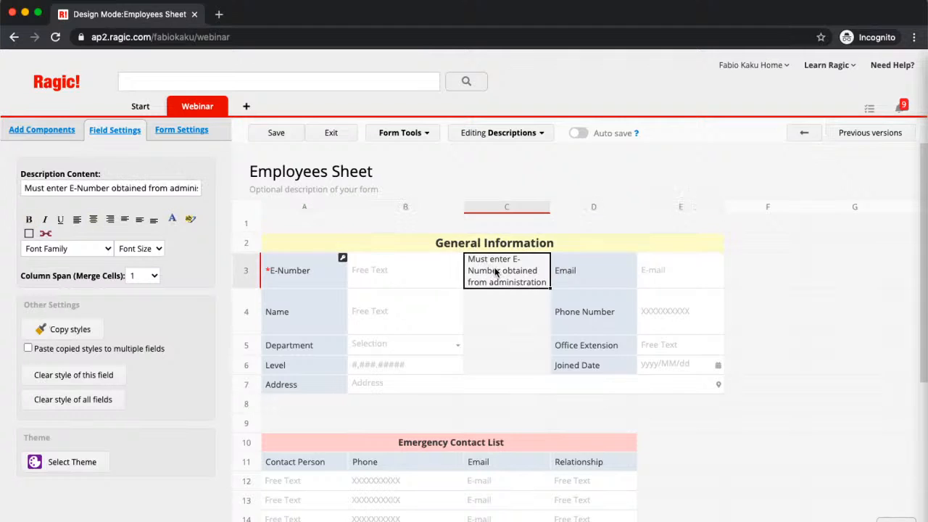
{"action": "left_click", "coordinate": [438, 446]}
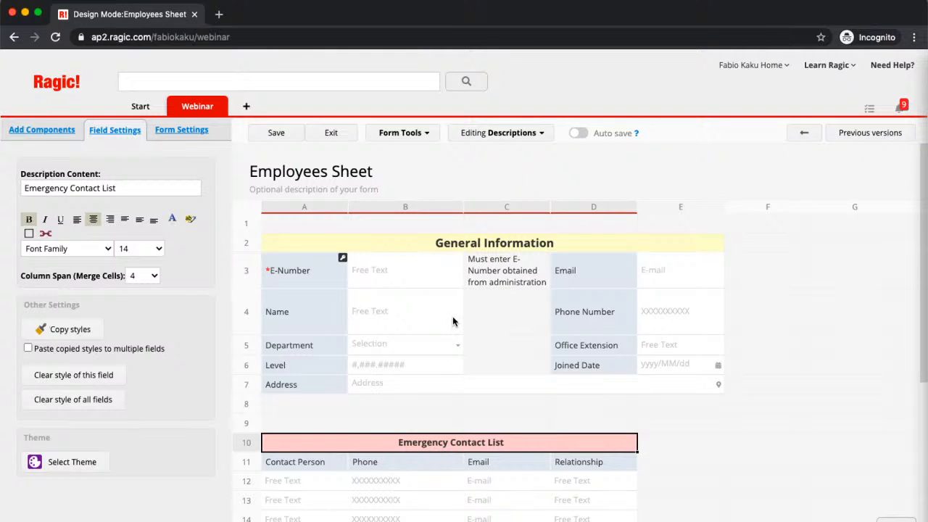
{"action": "left_click", "coordinate": [475, 246]}
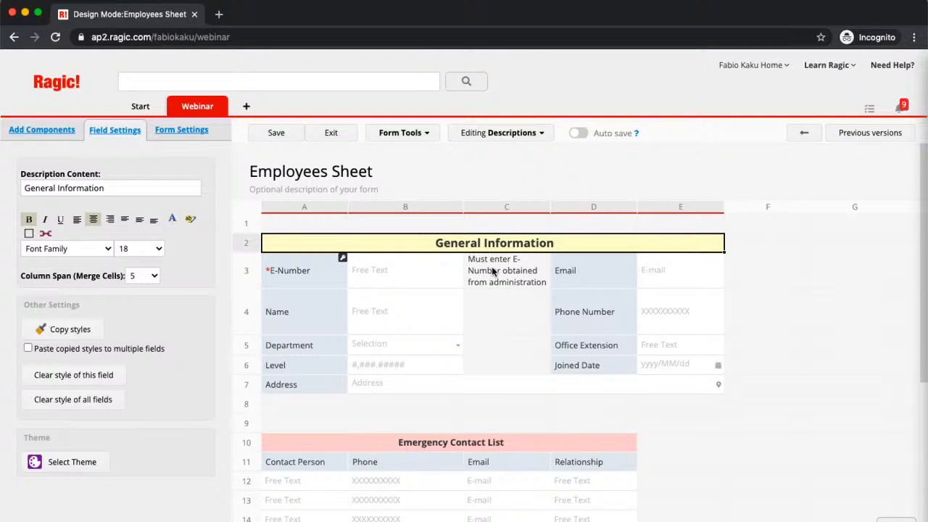
{"action": "left_click", "coordinate": [492, 271]}
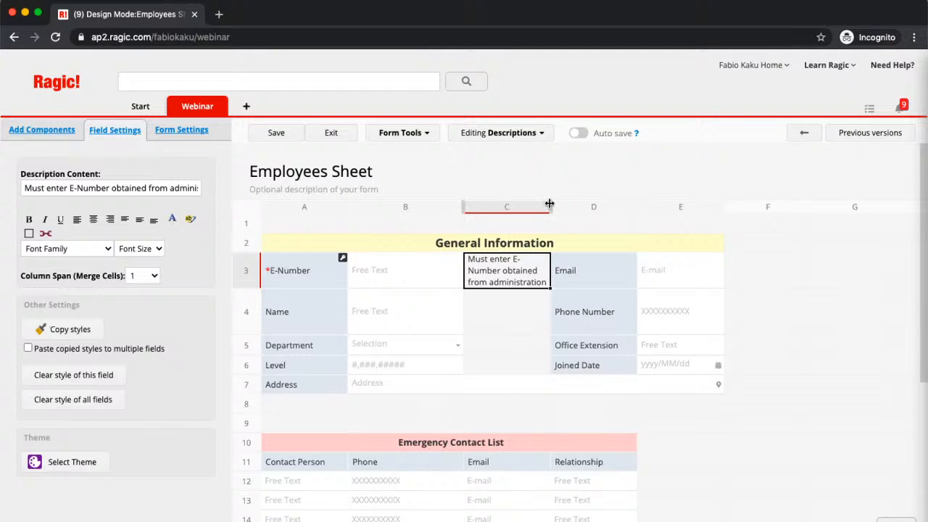
Insert a blank column before the E-Number hint
{"action": "left_click_drag", "start_coordinate": [550, 200], "coordinate": [587, 209]}
{"action": "left_click", "coordinate": [506, 374]}
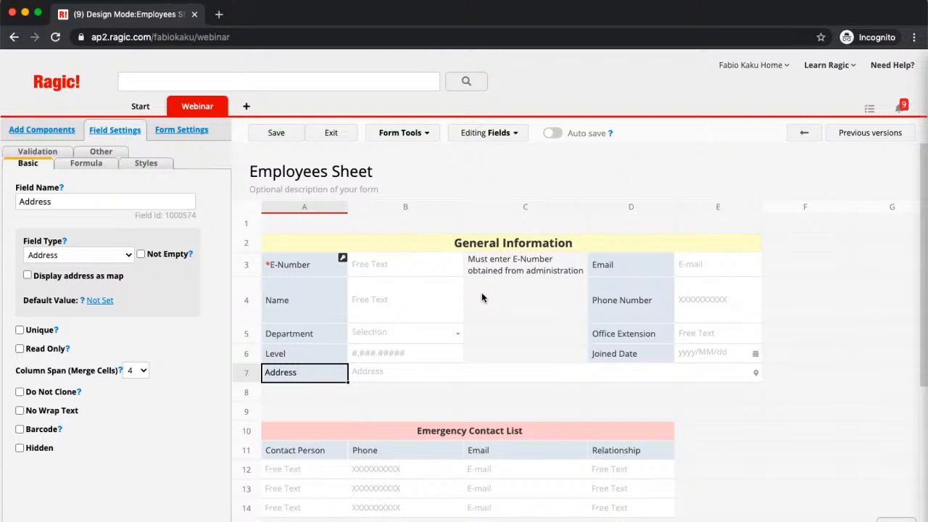
{"action": "right_click", "coordinate": [557, 207]}
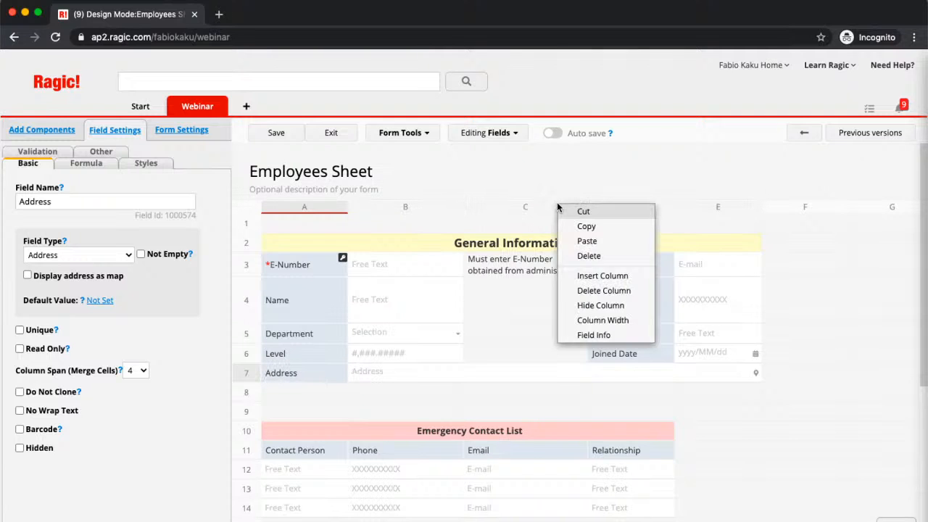
{"action": "left_click", "coordinate": [581, 275]}
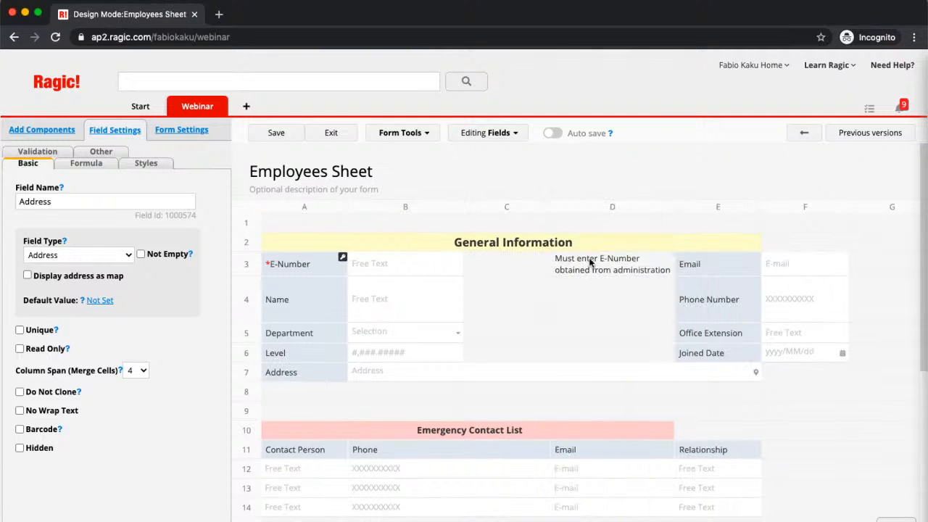
Move the hint back into C3, widen column C to ~176px, and narrow column D to ~146px
{"action": "left_click", "coordinate": [591, 262]}
{"action": "left_click_drag", "start_coordinate": [612, 255], "coordinate": [507, 268]}
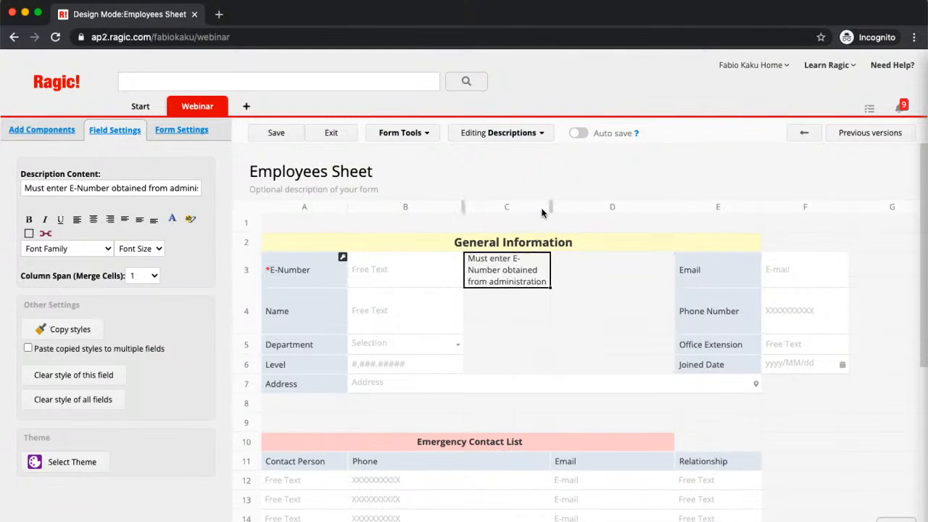
{"action": "left_click_drag", "start_coordinate": [549, 208], "coordinate": [580, 210]}
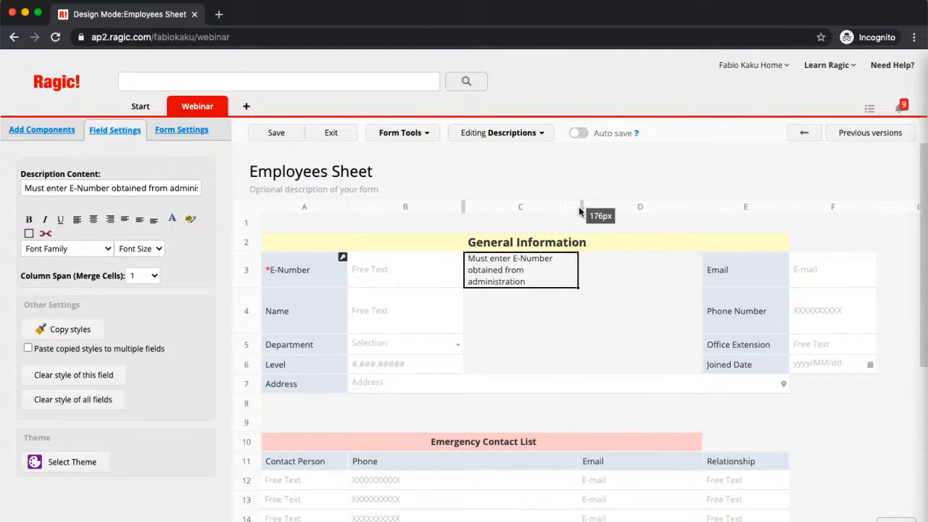
{"action": "left_click_drag", "start_coordinate": [700, 208], "coordinate": [636, 208]}
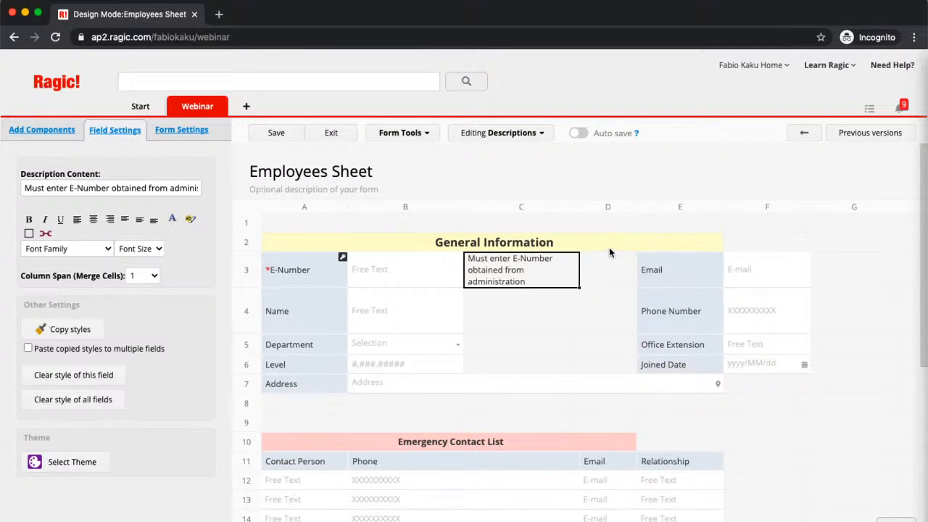
Make Address span five columns and widen column C to about 184px
{"action": "left_click", "coordinate": [270, 385]}
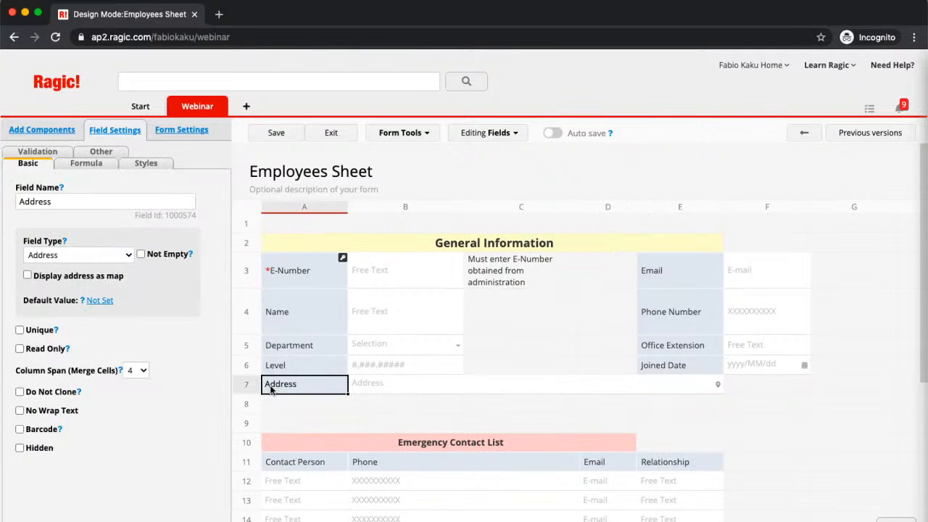
{"action": "left_click", "coordinate": [138, 371]}
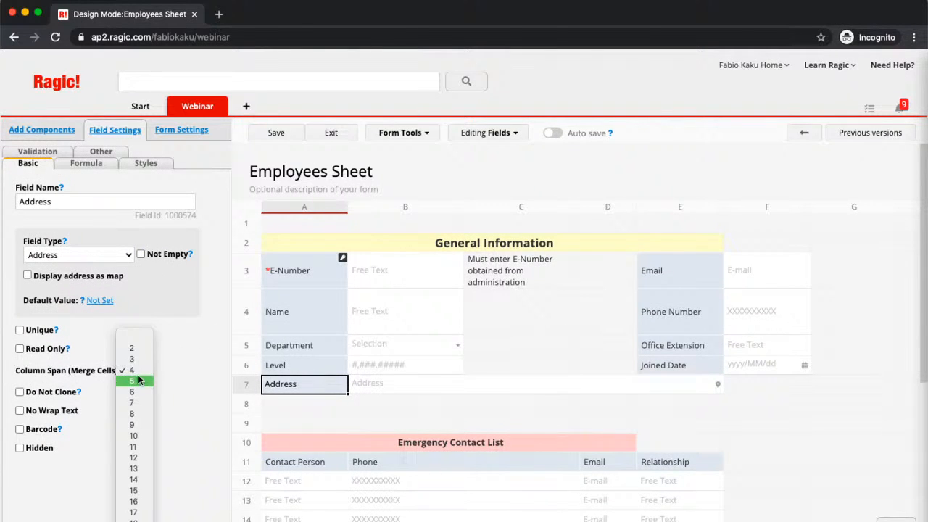
{"action": "left_click", "coordinate": [135, 381]}
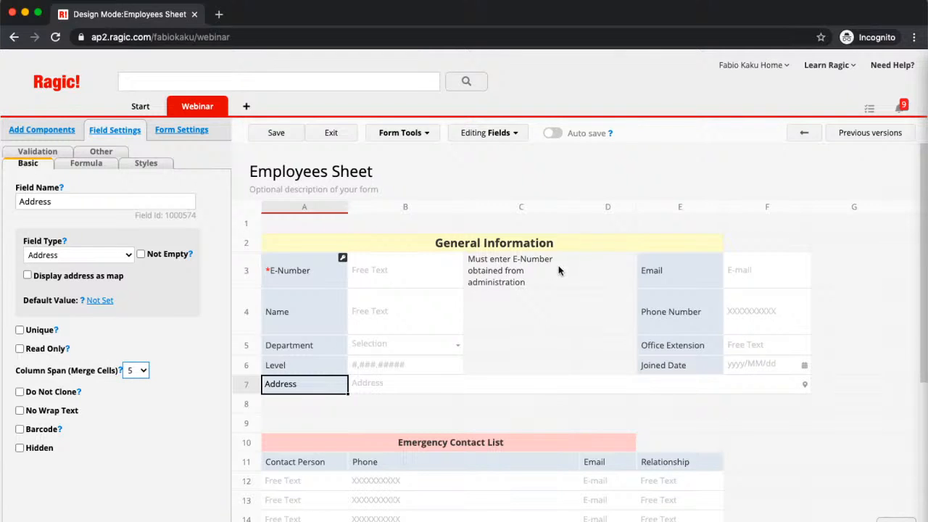
{"action": "left_click_drag", "start_coordinate": [579, 207], "coordinate": [588, 212]}
Stretch General Information across six columns and shrink the Phone subtable header to one column
{"action": "left_click", "coordinate": [556, 245]}
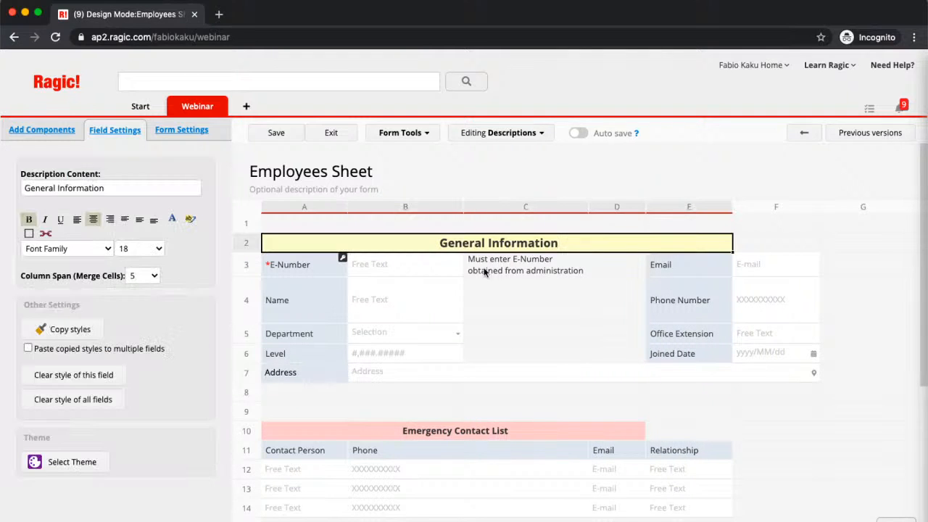
{"action": "left_click", "coordinate": [137, 275]}
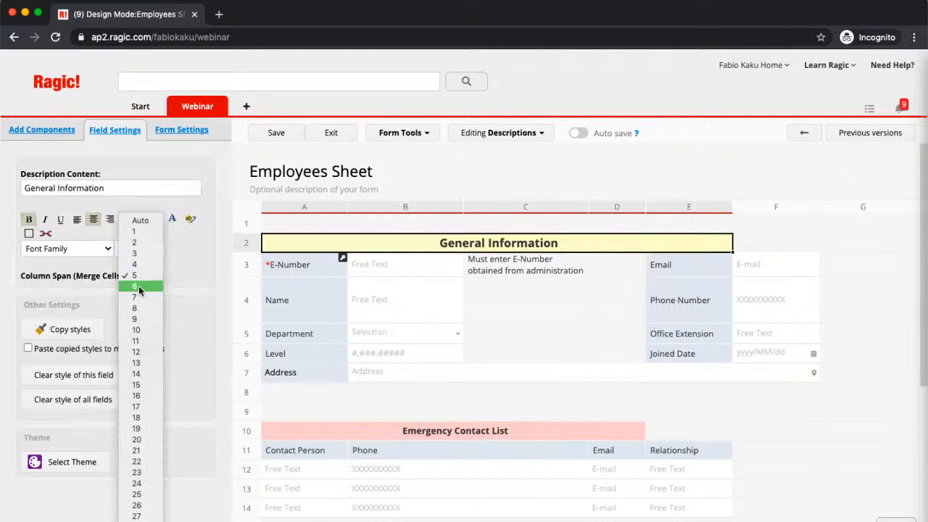
{"action": "left_click", "coordinate": [138, 285]}
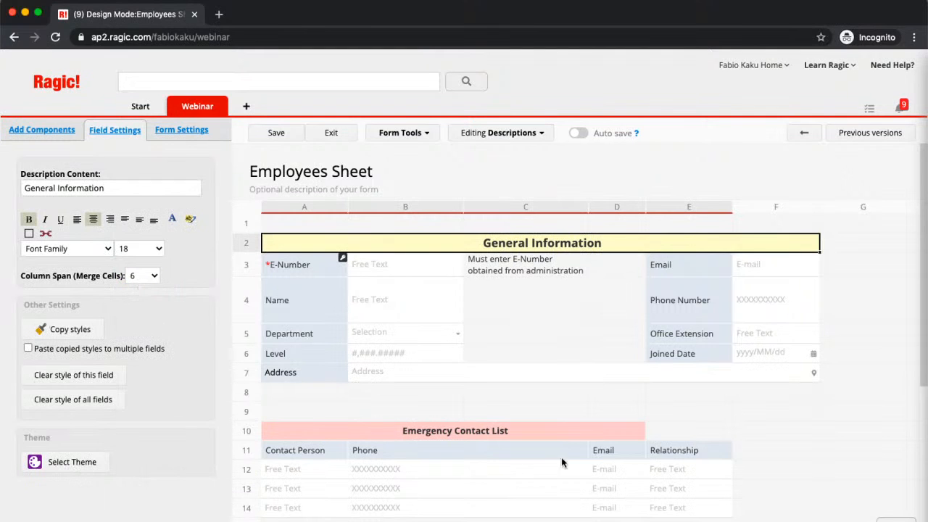
{"action": "left_click", "coordinate": [498, 466]}
{"action": "left_click", "coordinate": [474, 446]}
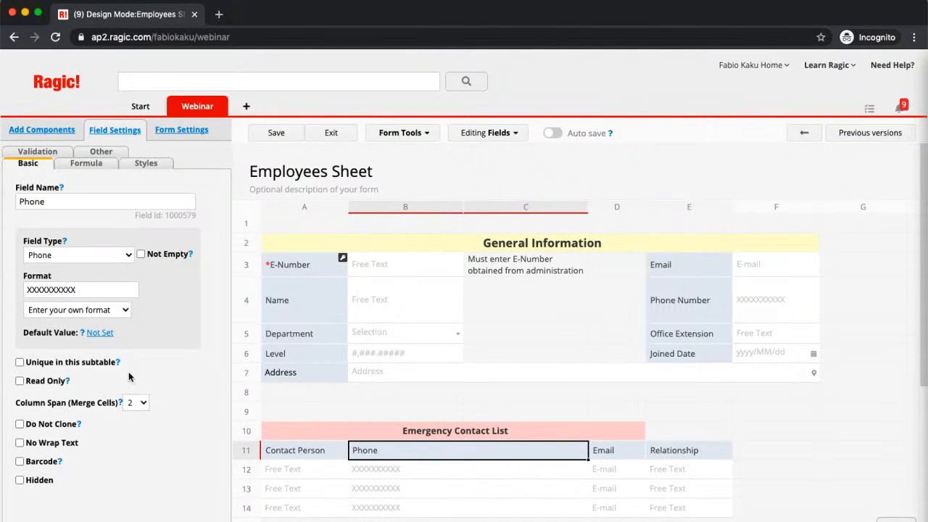
{"action": "left_click", "coordinate": [131, 403]}
{"action": "left_click", "coordinate": [133, 392]}
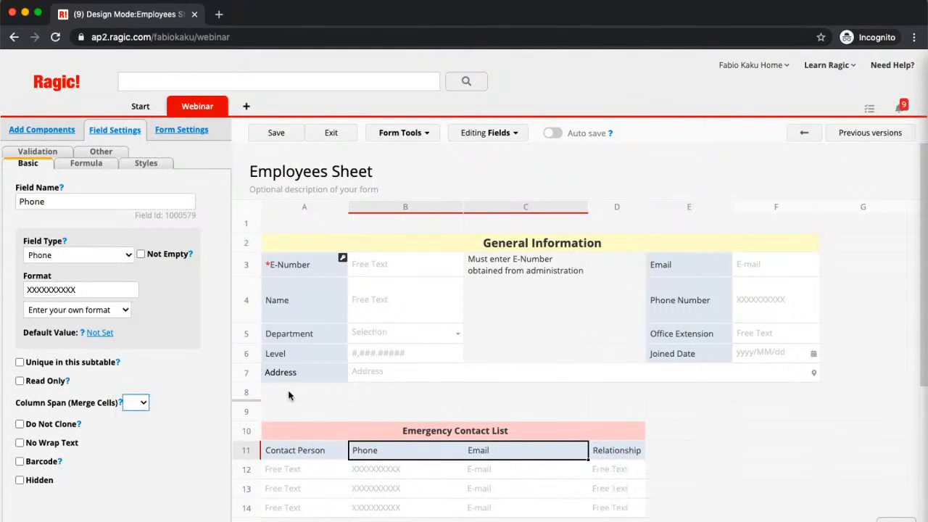
{"action": "left_click", "coordinate": [573, 342]}
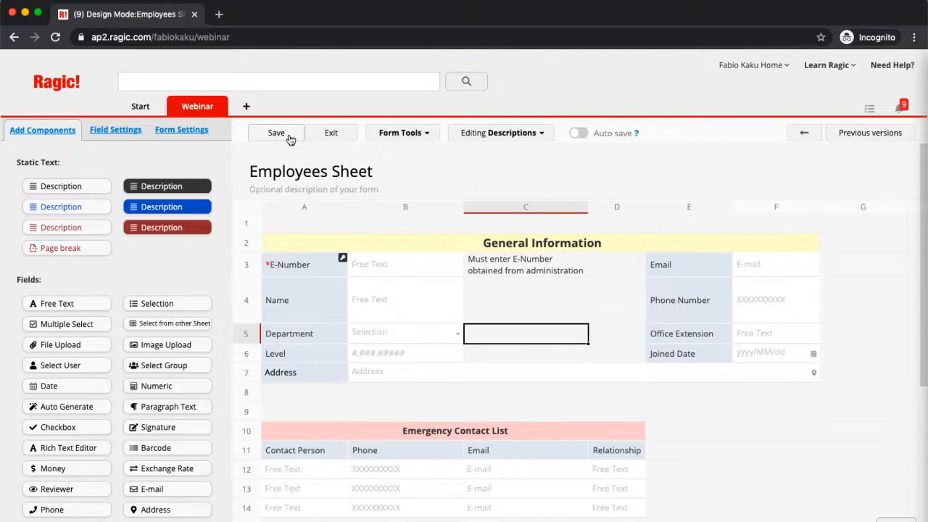
Save the form design and exit to the New Employees Sheet entry page
{"action": "left_click", "coordinate": [290, 140]}
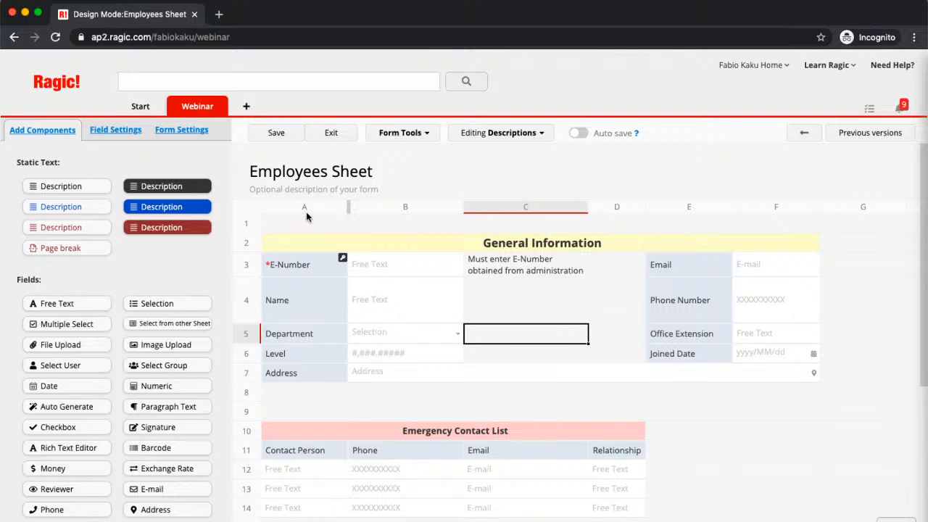
{"action": "left_click", "coordinate": [329, 176]}
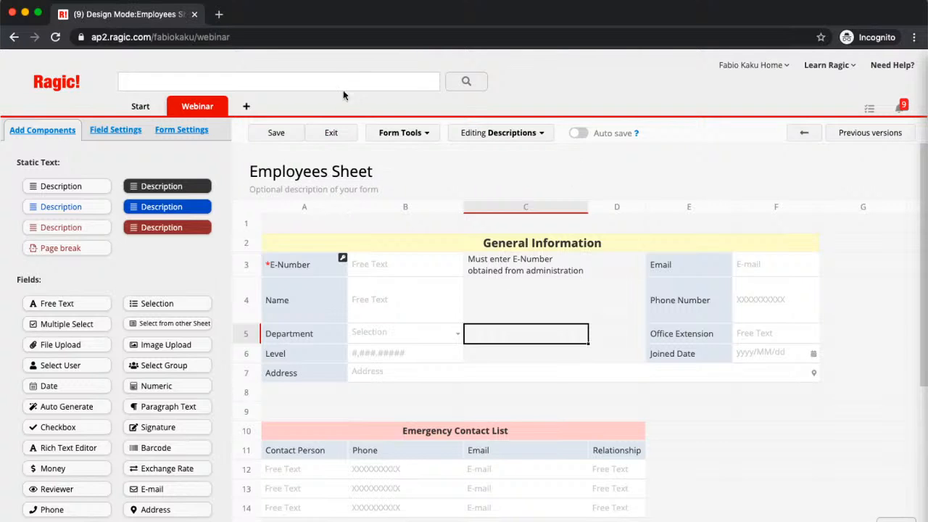
{"action": "left_click", "coordinate": [326, 137]}
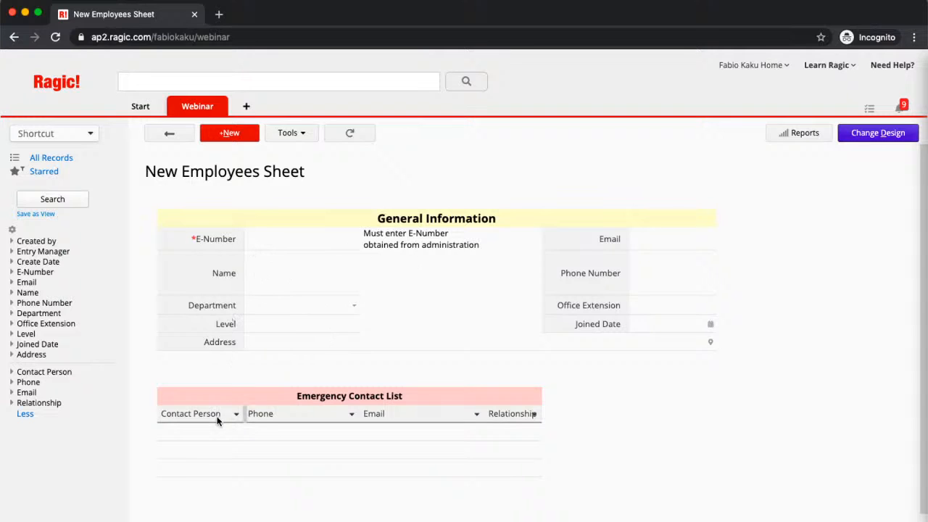
Enter E-Number E-101, the employee's name, department Administration and level 3
{"action": "left_click", "coordinate": [288, 245]}
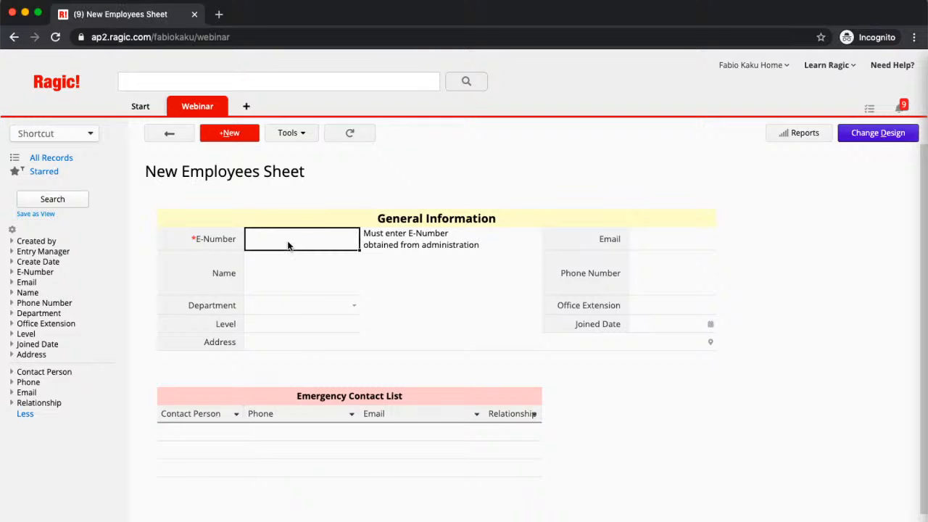
{"action": "type", "text": "E-101"}
{"action": "key", "text": "Tab"}
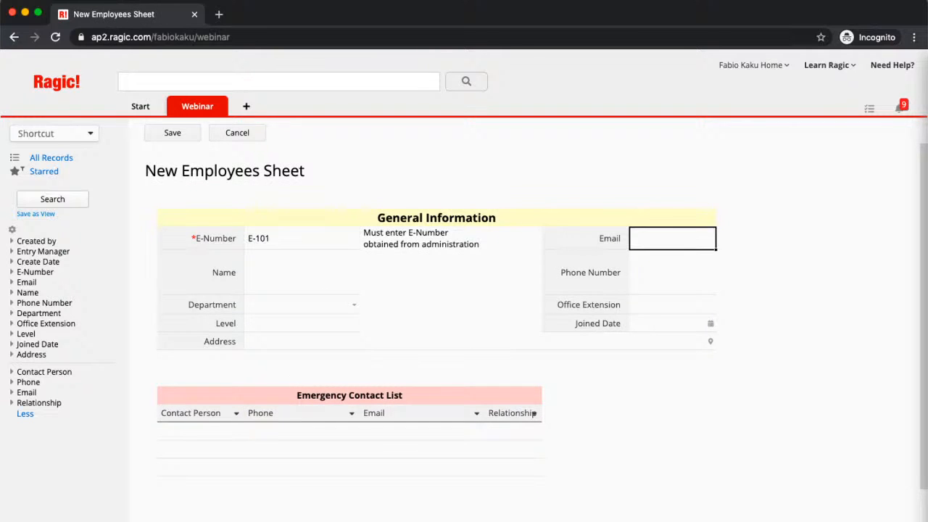
{"action": "left_click", "coordinate": [282, 272]}
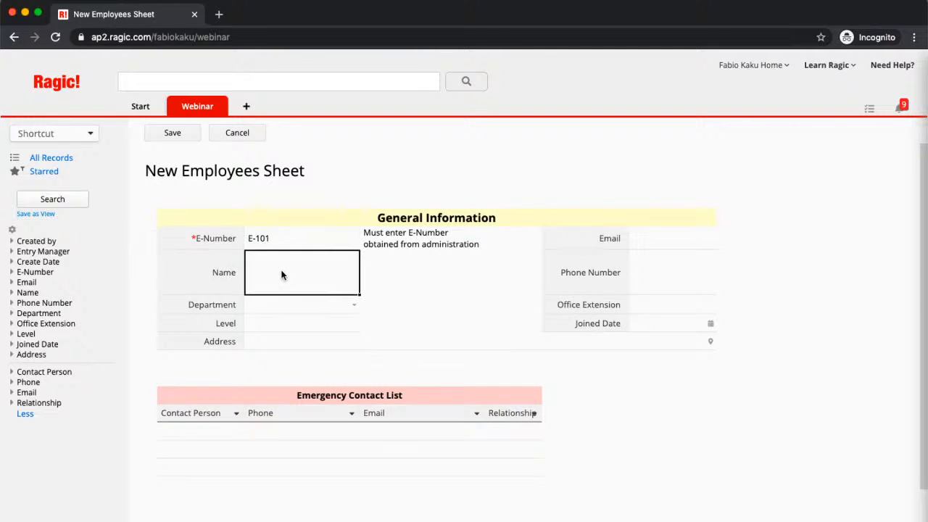
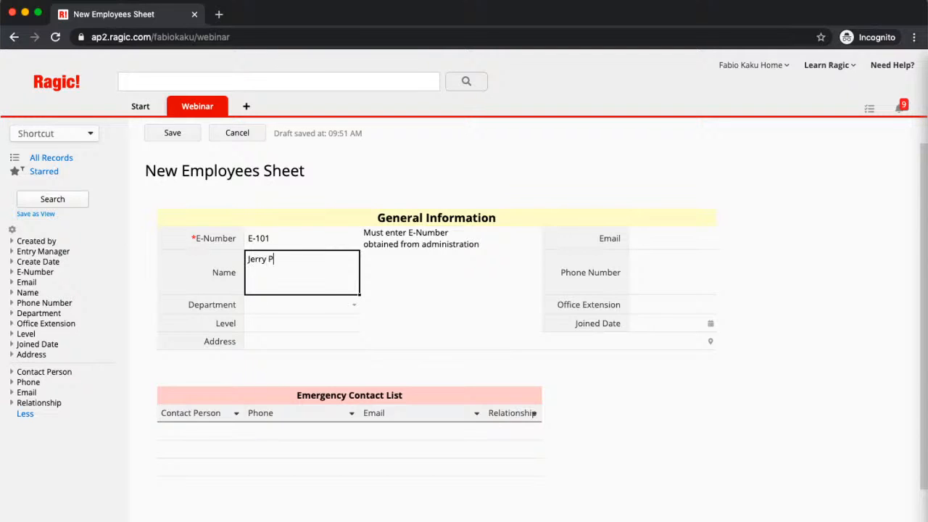
{"action": "left_click", "coordinate": [352, 304]}
{"action": "left_click", "coordinate": [329, 321]}
{"action": "left_click", "coordinate": [299, 326]}
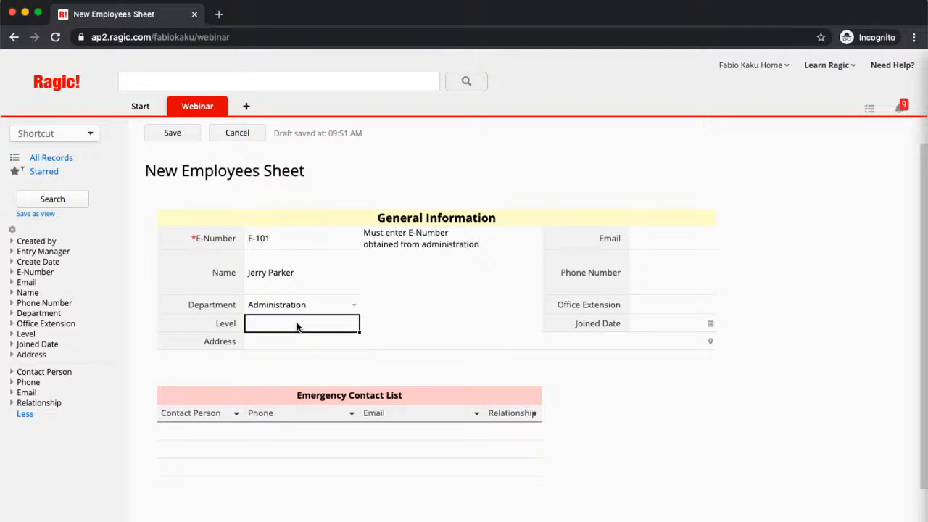
{"action": "type", "text": "3"}
Fill in the employee's email and phone number, with office extension 23
{"action": "left_click", "coordinate": [654, 245]}
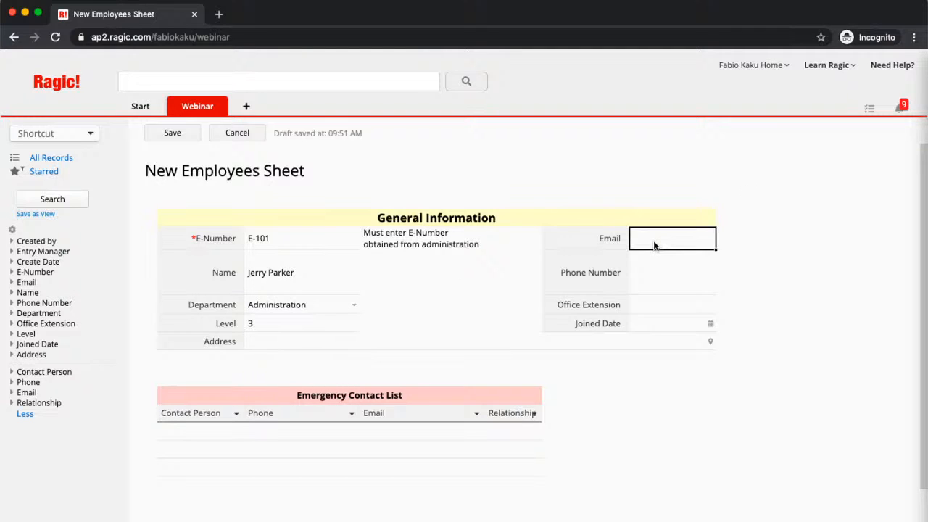
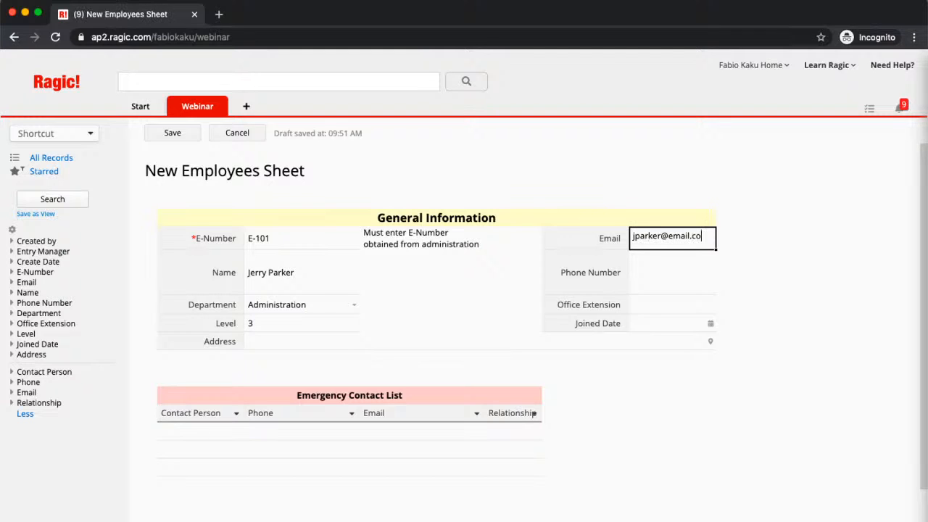
{"action": "key", "text": "Tab"}
{"action": "left_click", "coordinate": [652, 265]}
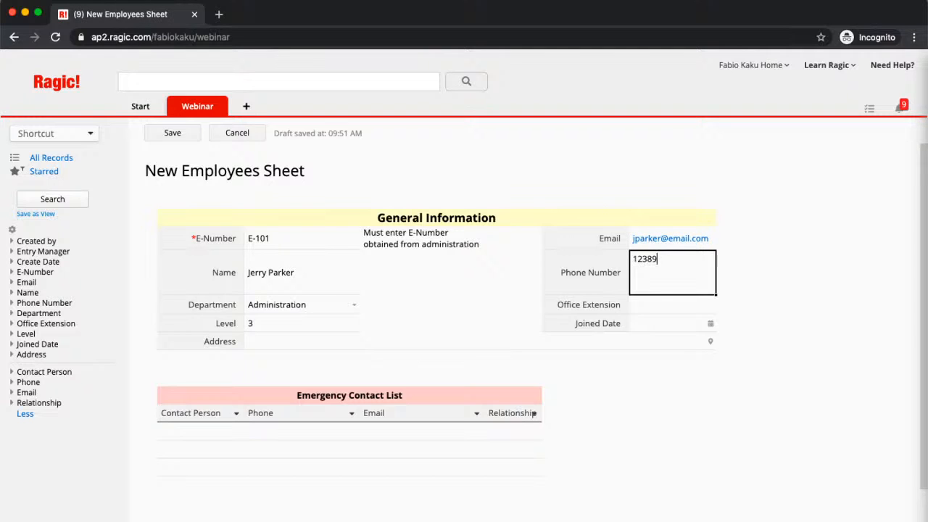
{"action": "left_click", "coordinate": [658, 315]}
{"action": "type", "text": "23"}
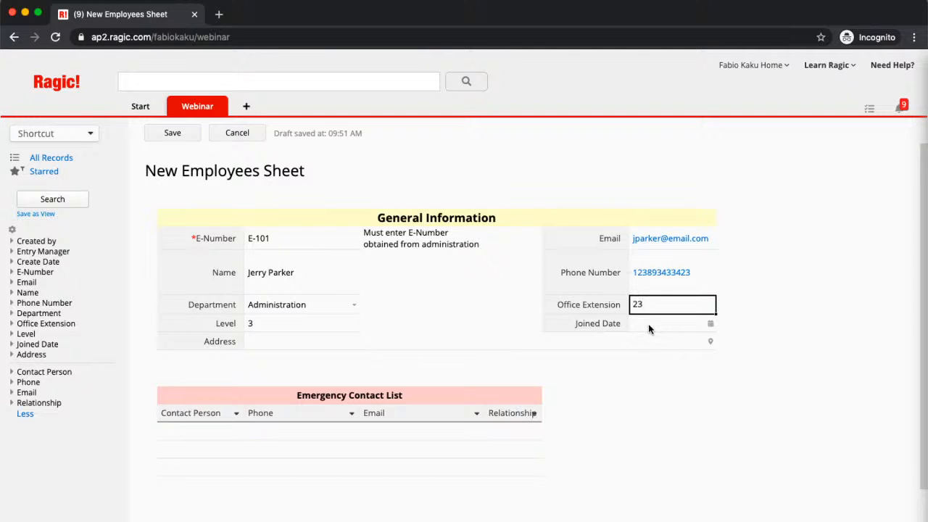
Set the joined date to 2015/09/18 and enter the employee's address
{"action": "left_click", "coordinate": [648, 323]}
{"action": "left_click", "coordinate": [710, 323]}
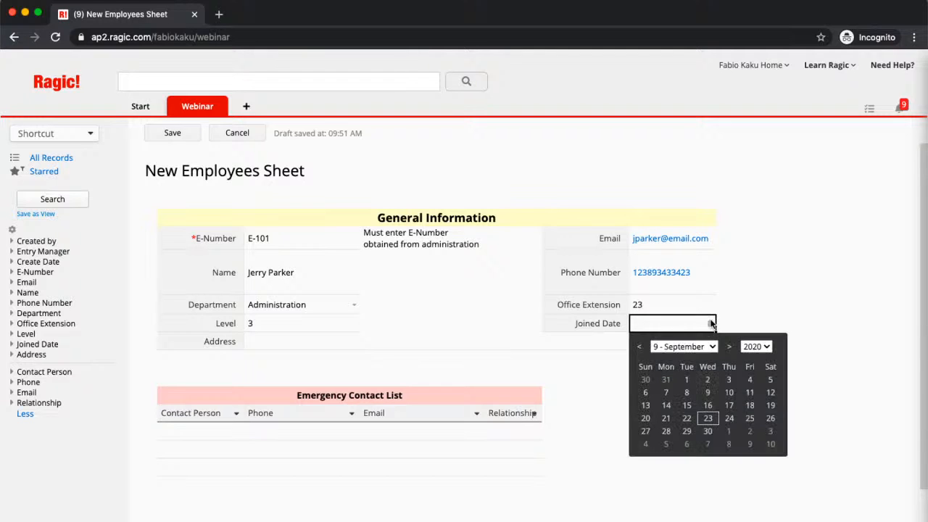
{"action": "left_click", "coordinate": [754, 346]}
{"action": "left_click", "coordinate": [756, 291]}
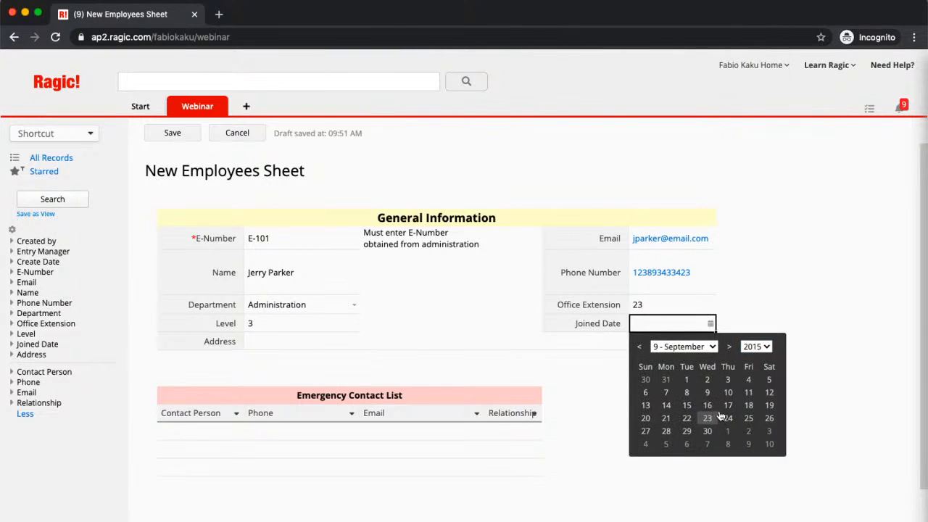
{"action": "left_click", "coordinate": [750, 406]}
{"action": "left_click", "coordinate": [311, 342]}
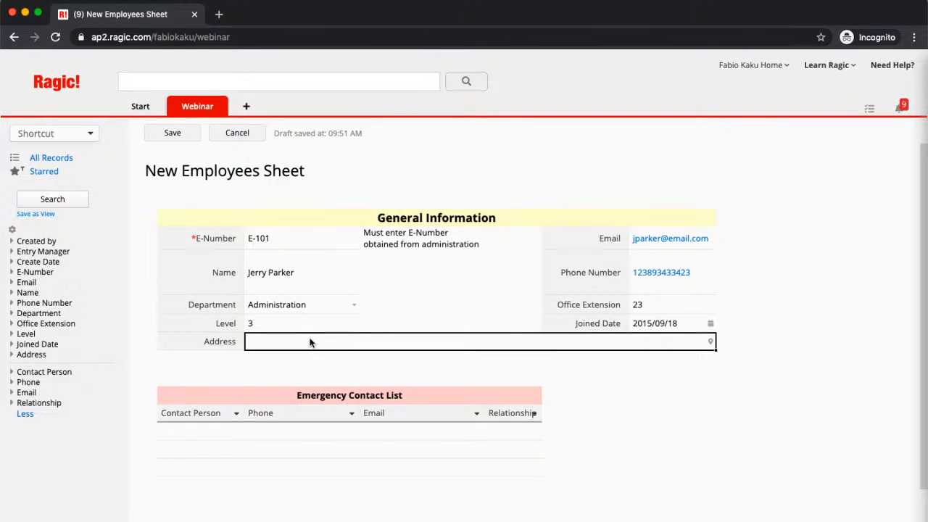
{"action": "type", "text": "123 main"}
{"action": "key", "text": "BackSpace"}
{"action": "key", "text": "BackSpace"}
{"action": "key", "text": "BackSpace"}
{"action": "key", "text": "BackSpace"}
{"action": "key", "text": "BackSpace"}
{"action": "type", "text": "Main Street, New"}
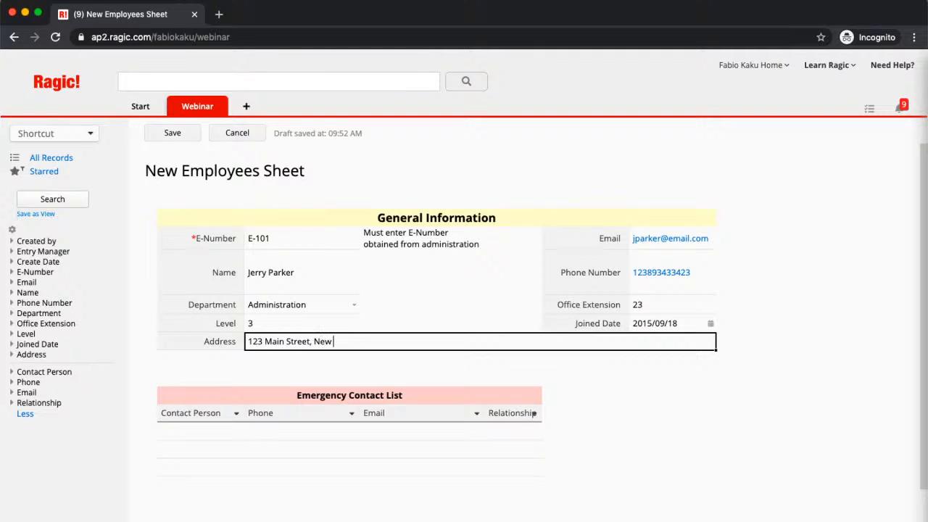
{"action": "type", "text": " York, NY"}
Add an emergency contact with their name, phone, email and relationship Brother, then save
{"action": "left_click", "coordinate": [196, 435]}
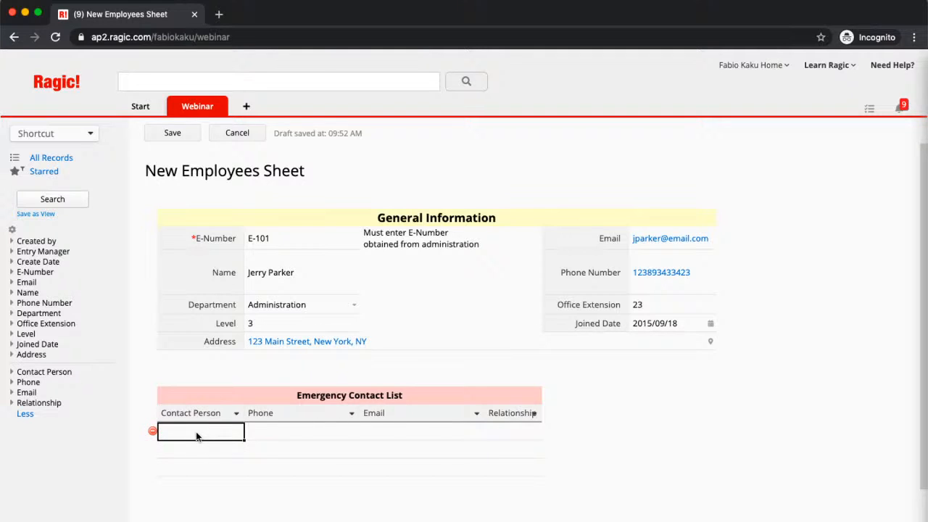
{"action": "key", "text": "Tab"}
{"action": "type", "text": "1239u03"}
{"action": "key", "text": "BackSpace"}
{"action": "key", "text": "BackSpace"}
{"action": "key", "text": "BackSpace"}
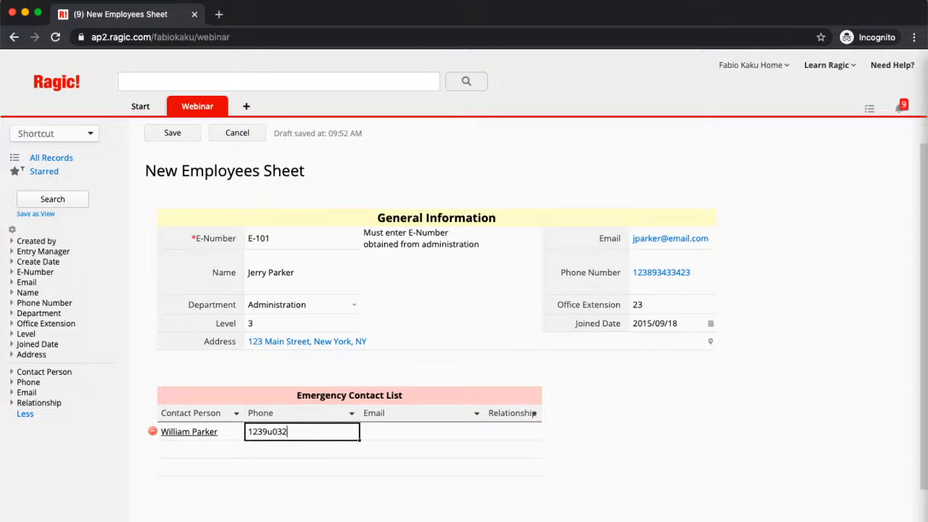
{"action": "type", "text": "87903"}
{"action": "key", "text": "Tab"}
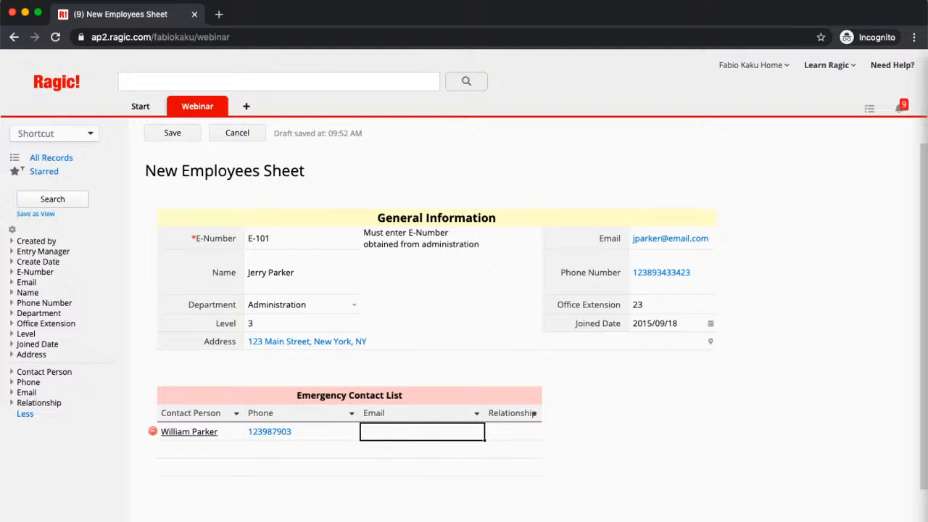
{"action": "key", "text": "Tab"}
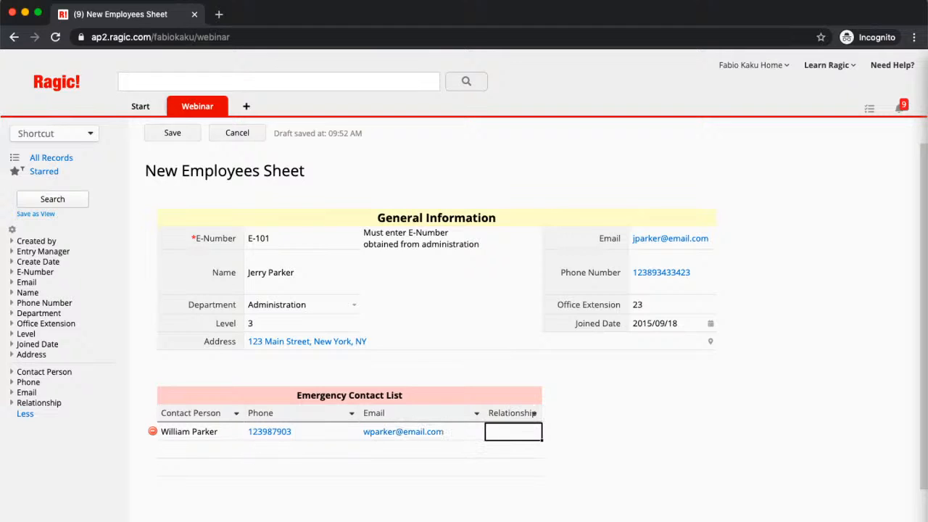
{"action": "type", "text": "Brother"}
{"action": "left_click", "coordinate": [165, 136]}
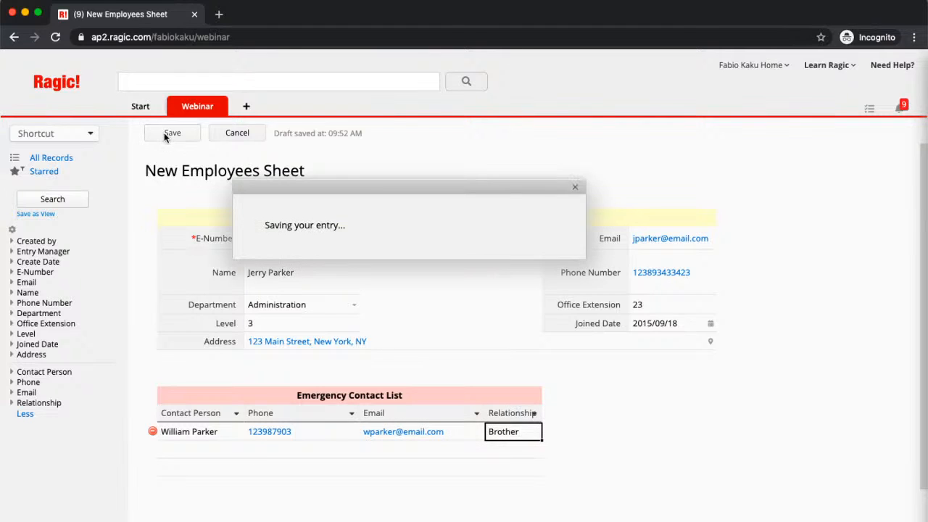
Create new employee E102, enter the employee's name, department Human Resources and level 7
{"action": "left_click", "coordinate": [228, 131]}
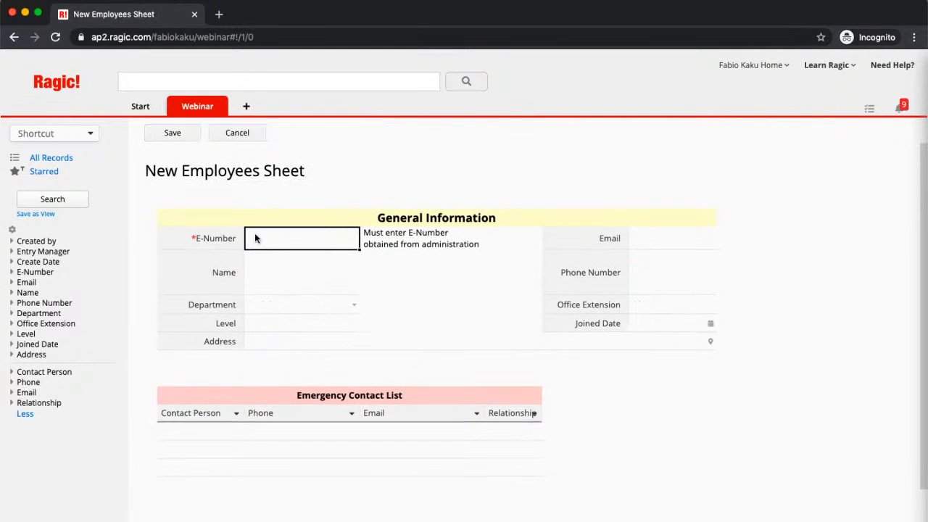
{"action": "type", "text": "E102"}
{"action": "left_click", "coordinate": [340, 286]}
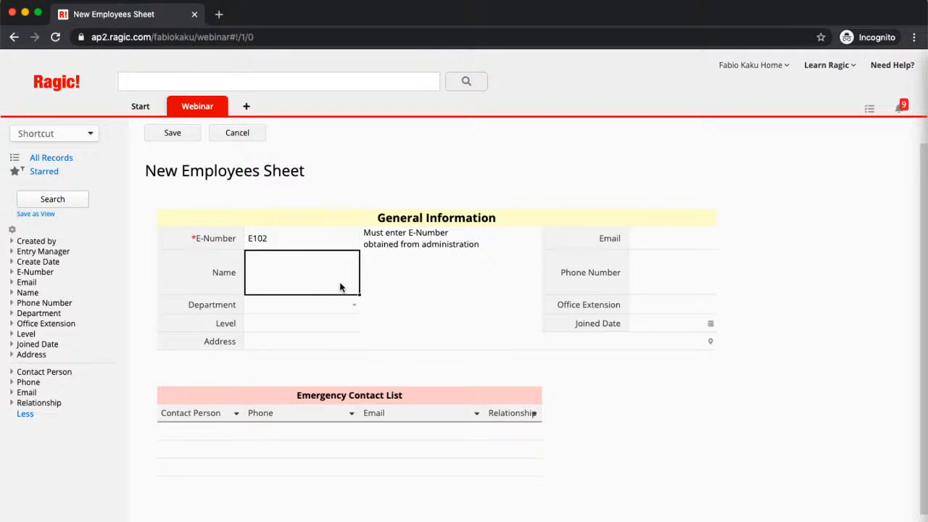
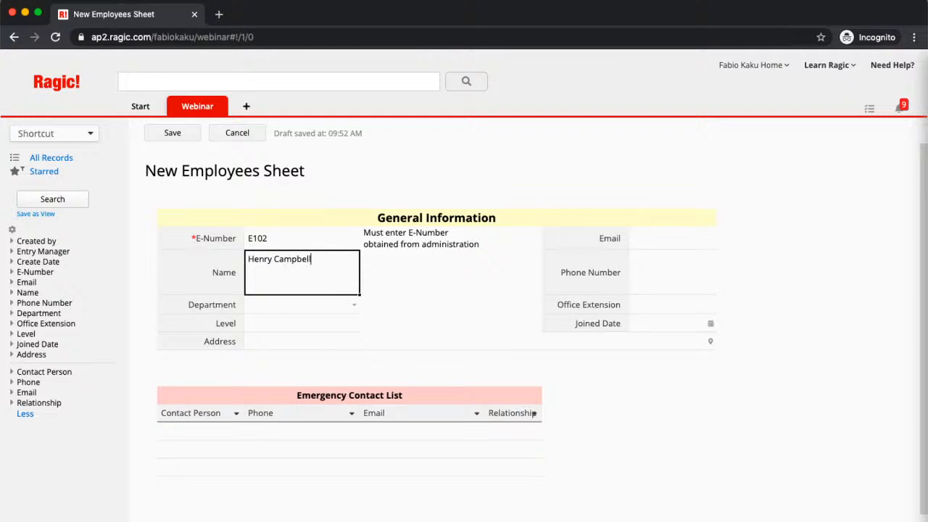
{"action": "left_click", "coordinate": [354, 305]}
{"action": "left_click", "coordinate": [327, 338]}
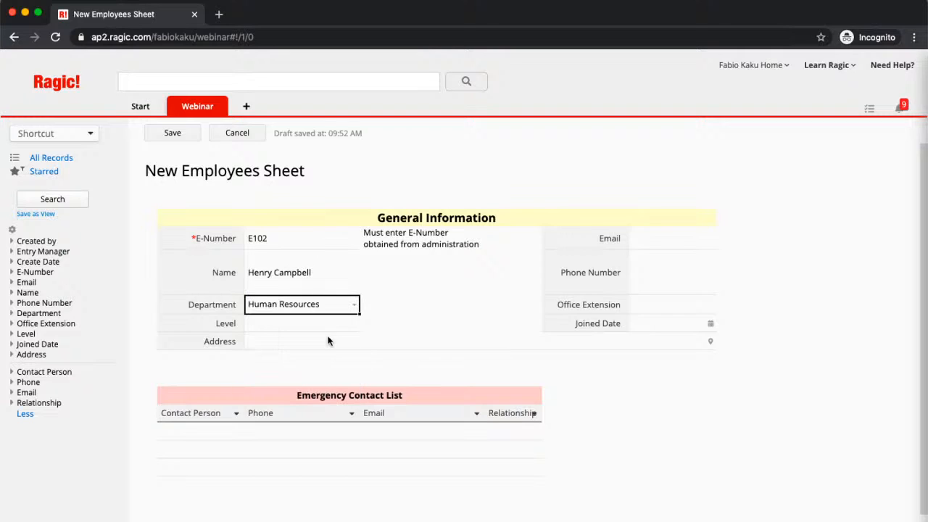
{"action": "left_click", "coordinate": [274, 327]}
{"action": "type", "text": "7"}
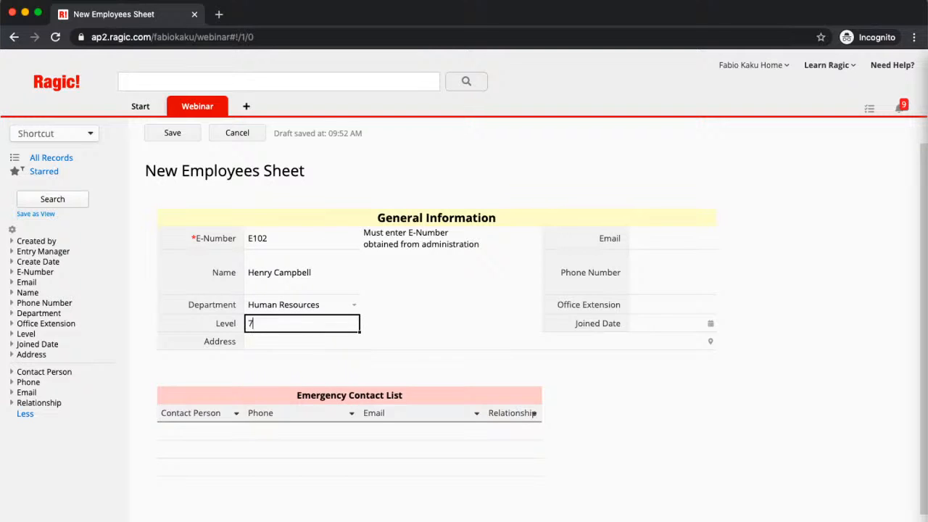
Fill in the employee's e-mail and phone number, extension 43, and joined date 2020/09/07
{"action": "left_click", "coordinate": [649, 244]}
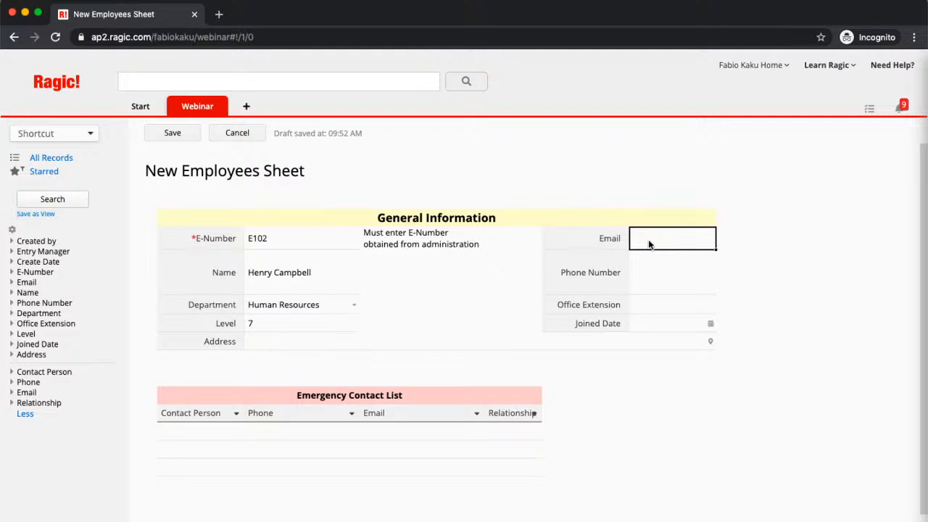
{"action": "key", "text": "Tab"}
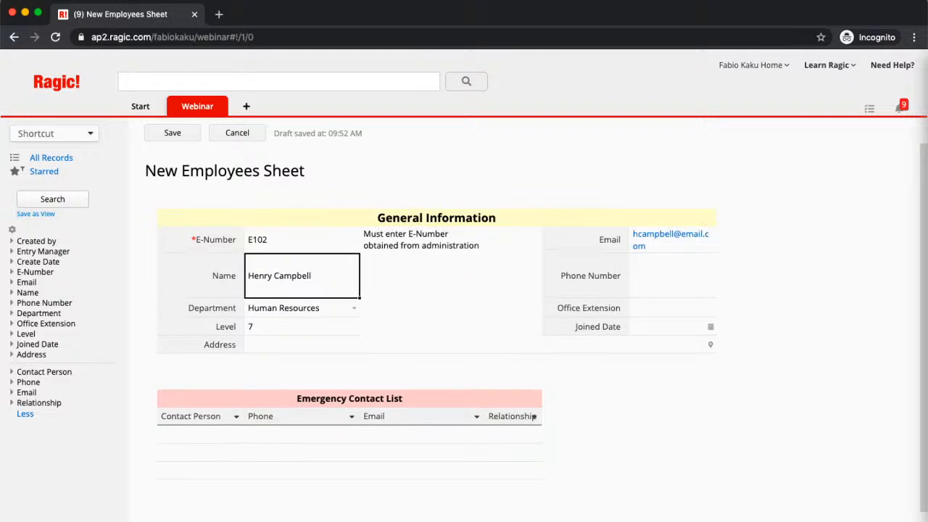
{"action": "left_click", "coordinate": [685, 262]}
{"action": "type", "text": "128939534"}
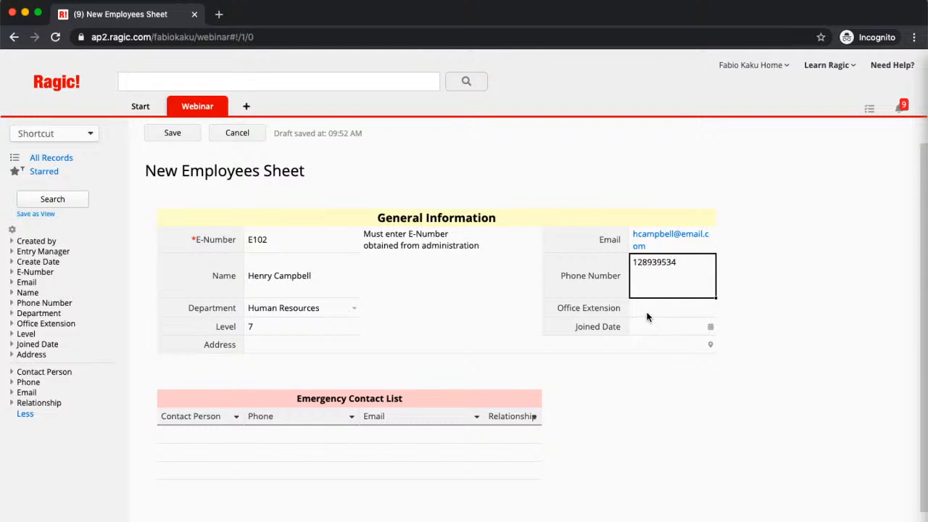
{"action": "left_click", "coordinate": [647, 314]}
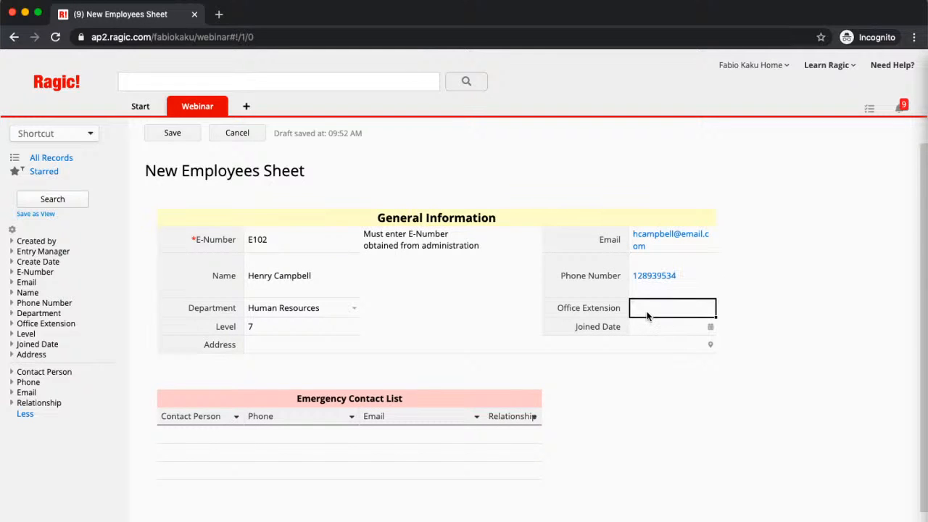
{"action": "type", "text": "43"}
{"action": "left_click", "coordinate": [642, 328]}
{"action": "left_click", "coordinate": [711, 327]}
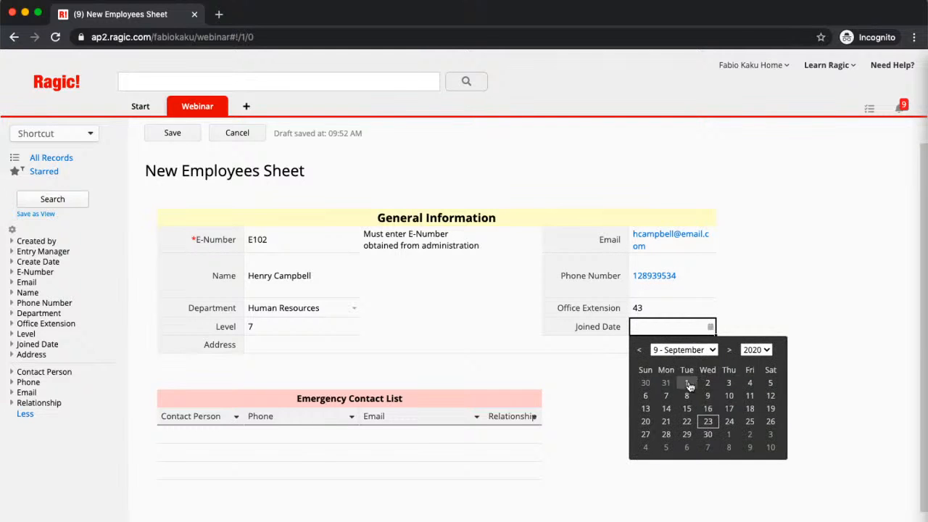
{"action": "left_click", "coordinate": [665, 395]}
Enter the employee's street address in the Address field, correcting typos
{"action": "left_click", "coordinate": [333, 348]}
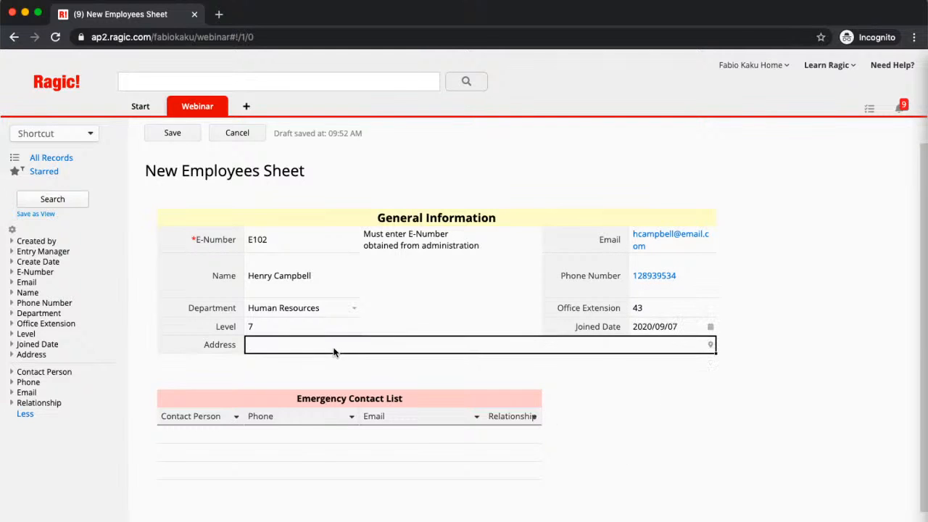
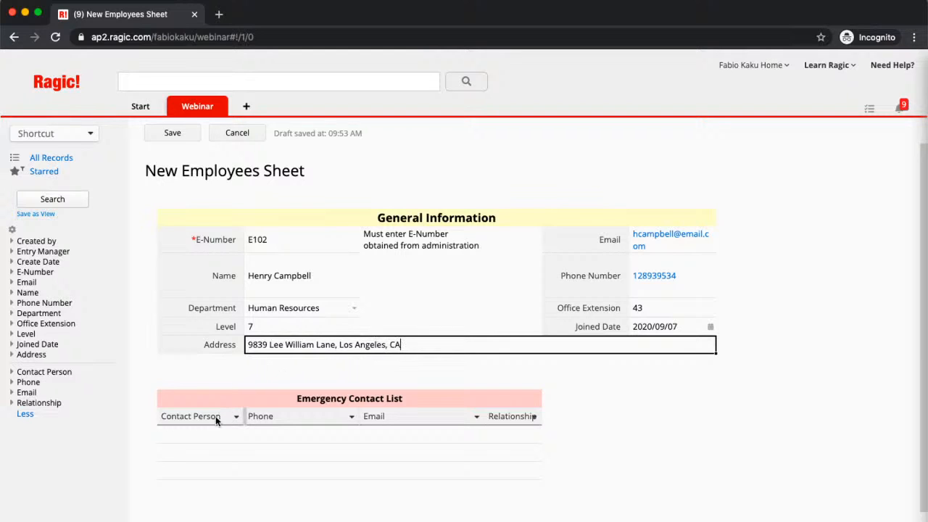
Add the first emergency contact with name, phone number, e-mail and relationship Father
{"action": "left_click", "coordinate": [200, 433]}
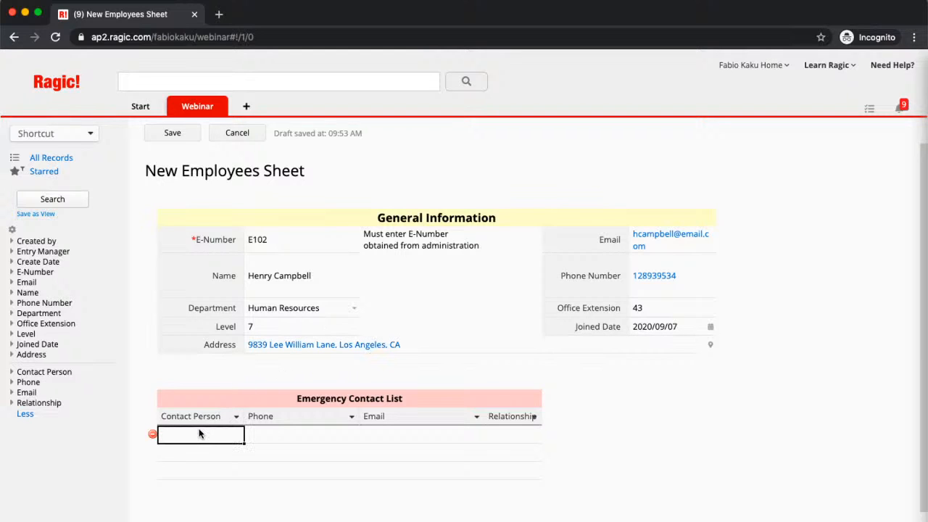
{"action": "key", "text": "Tab"}
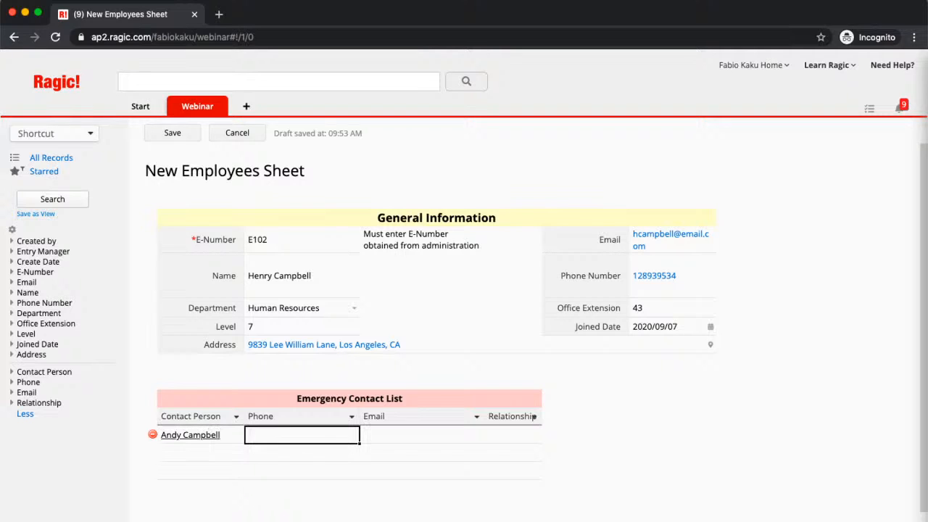
{"action": "type", "text": "91862323"}
{"action": "left_click", "coordinate": [435, 442]}
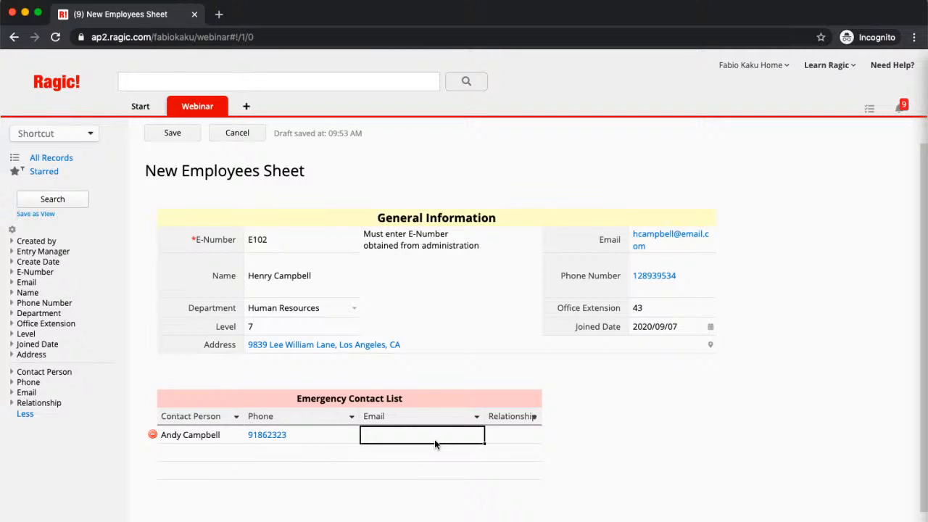
{"action": "type", "text": "m"}
{"action": "key", "text": "BackSpace"}
{"action": "key", "text": "Tab"}
{"action": "type", "text": "Father"}
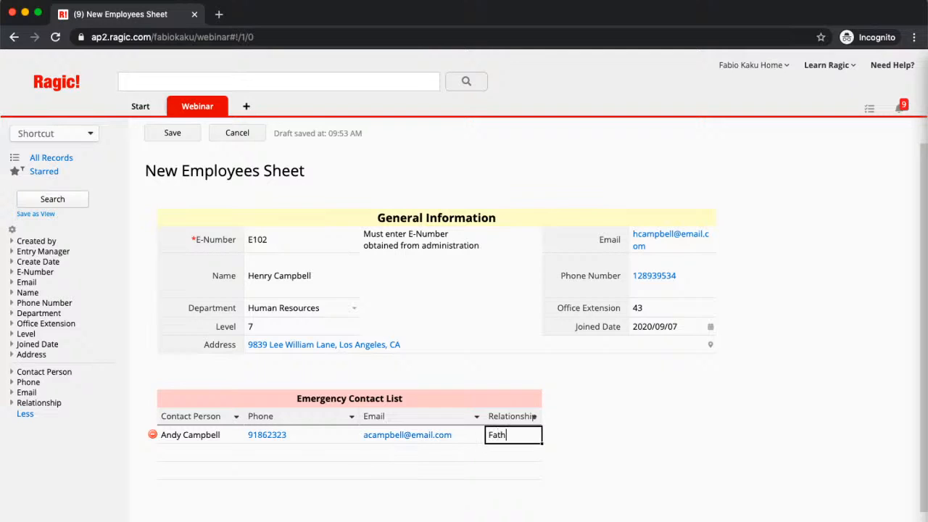
Add a second emergency contact with relationship Wife, then save the E102 record
{"action": "left_click", "coordinate": [174, 449]}
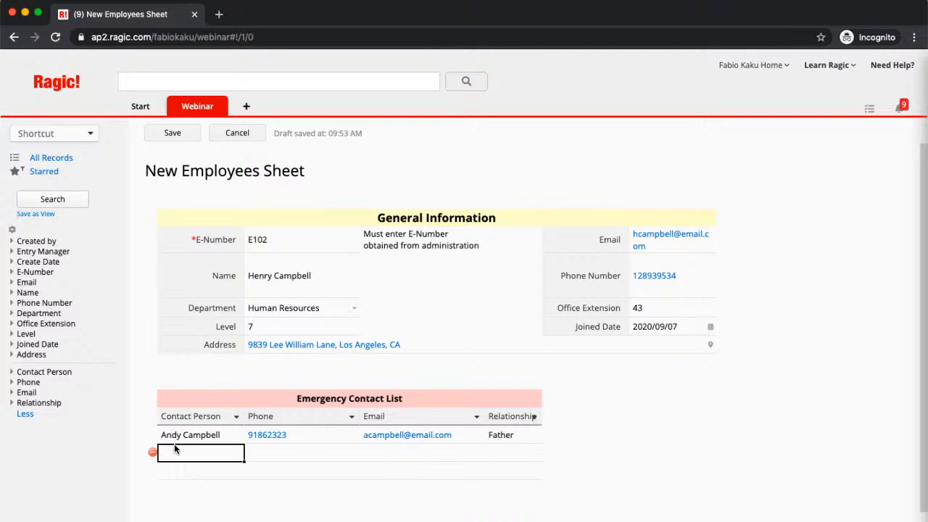
{"action": "key", "text": "Tab"}
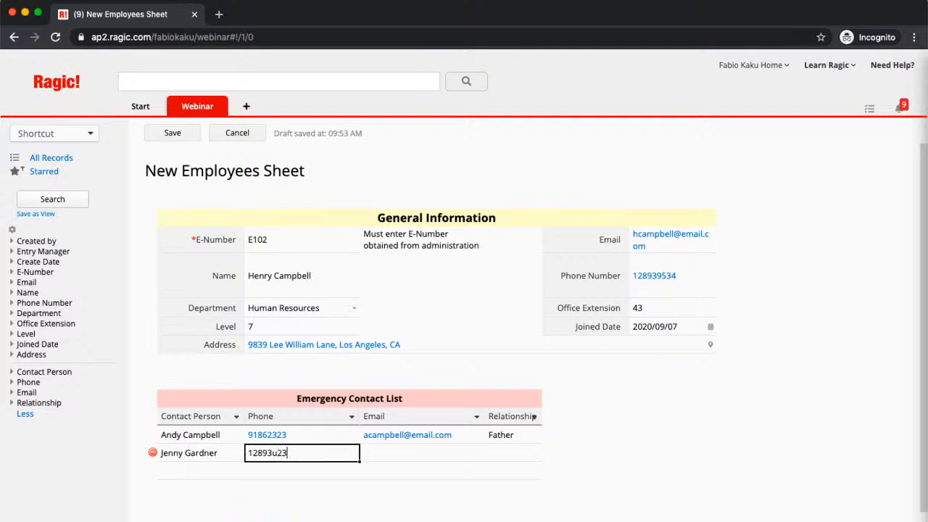
{"action": "left_click", "coordinate": [427, 449]}
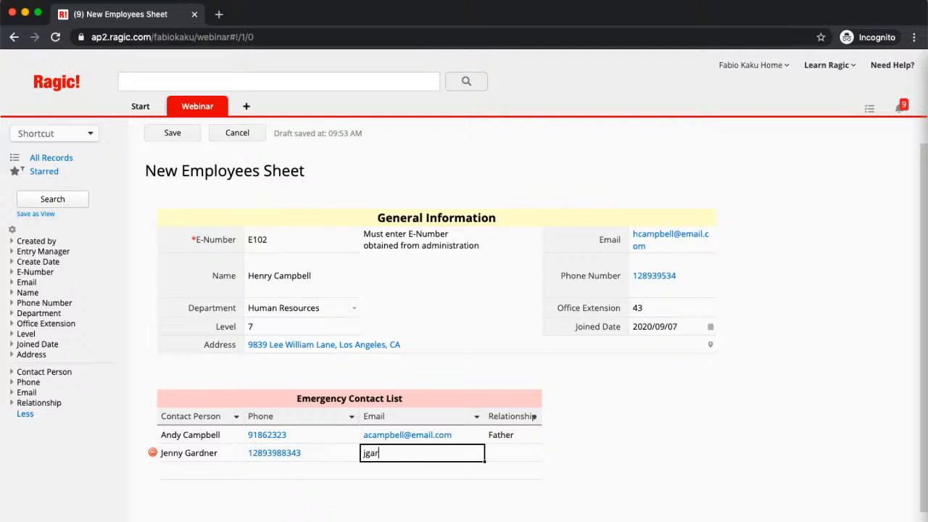
{"action": "key", "text": "Tab"}
{"action": "type", "text": "Wife"}
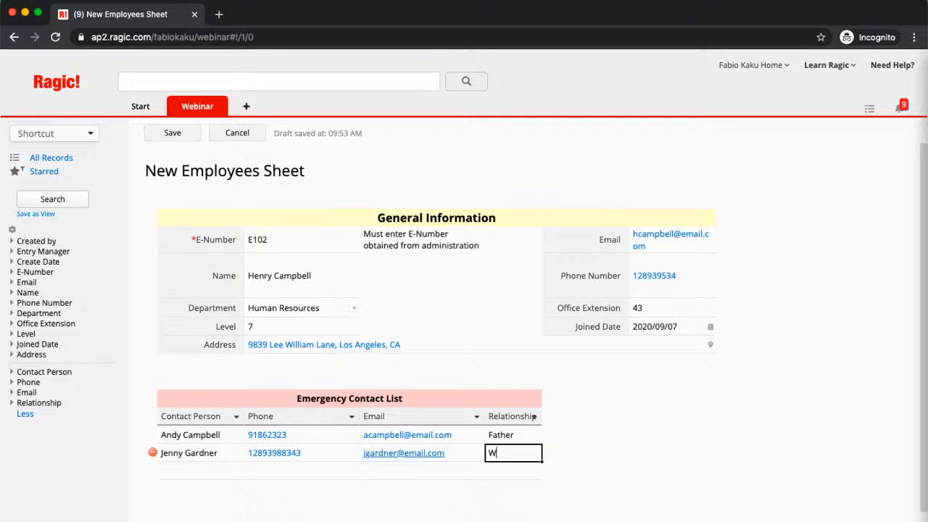
{"action": "left_click", "coordinate": [171, 132]}
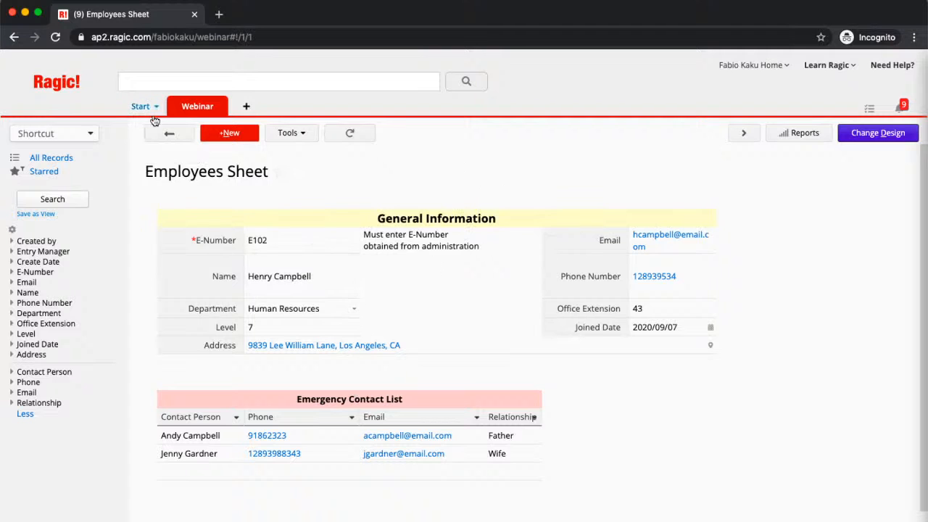
Return to the Employees Sheet listing showing both employee rows
{"action": "left_click", "coordinate": [169, 133]}
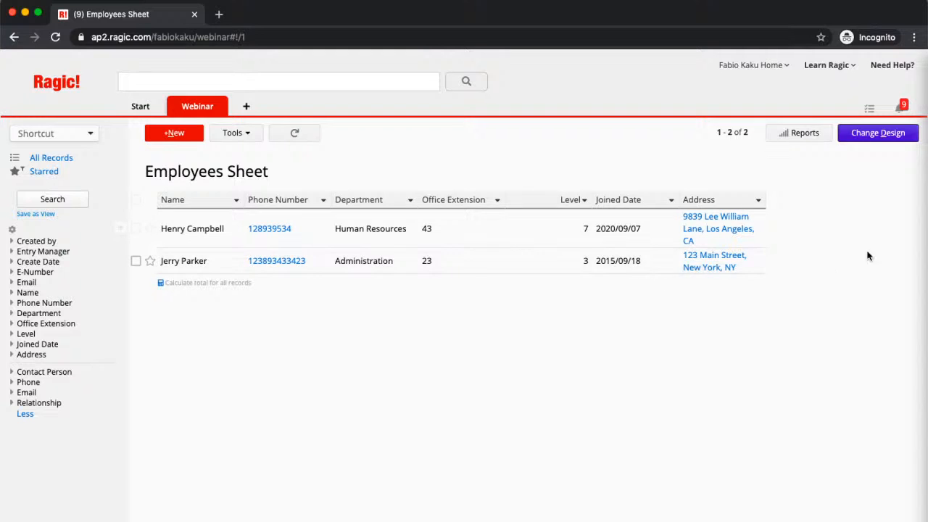
Enter Design Mode on the Employees Sheet to open the Listing Page Field Picker
{"action": "left_click", "coordinate": [872, 133]}
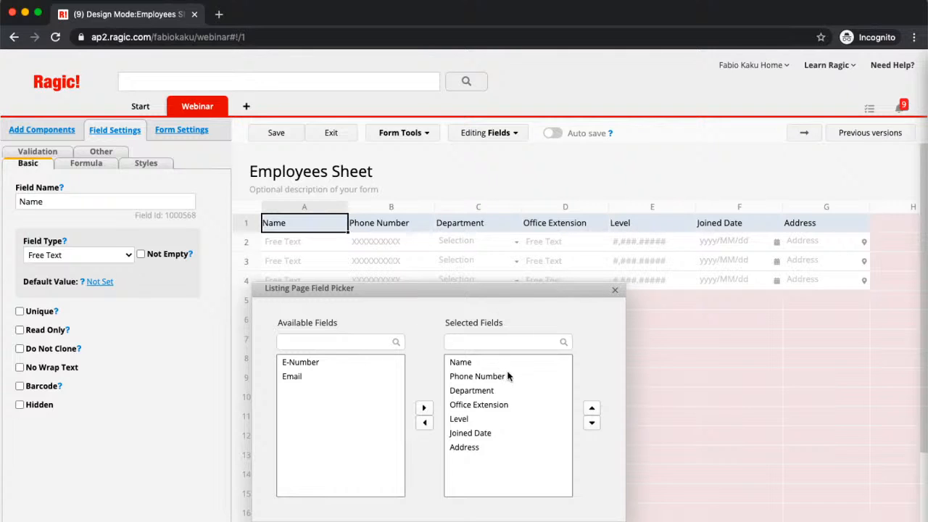
Remove Office Extension, Level, Joined Date and Address from the listing page fields
{"action": "left_click", "coordinate": [459, 419]}
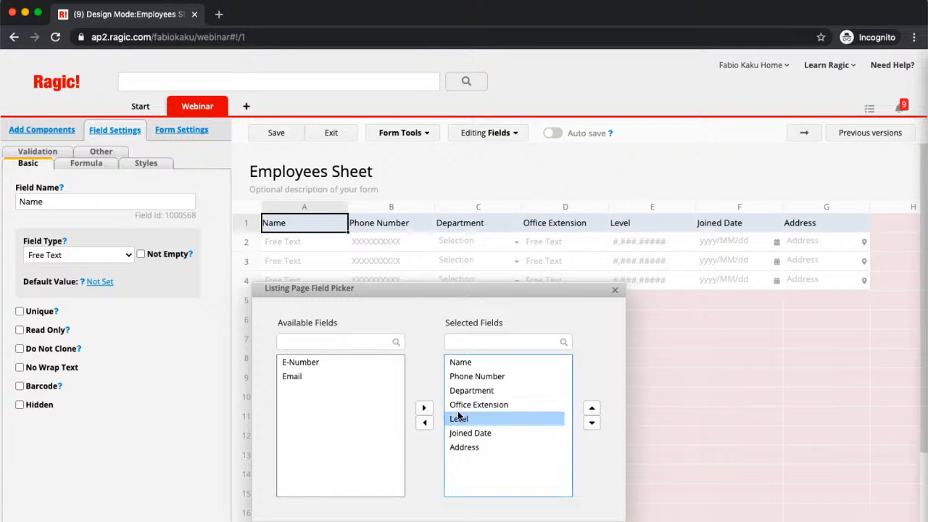
{"action": "left_click", "coordinate": [458, 408]}
{"action": "left_click", "coordinate": [426, 422]}
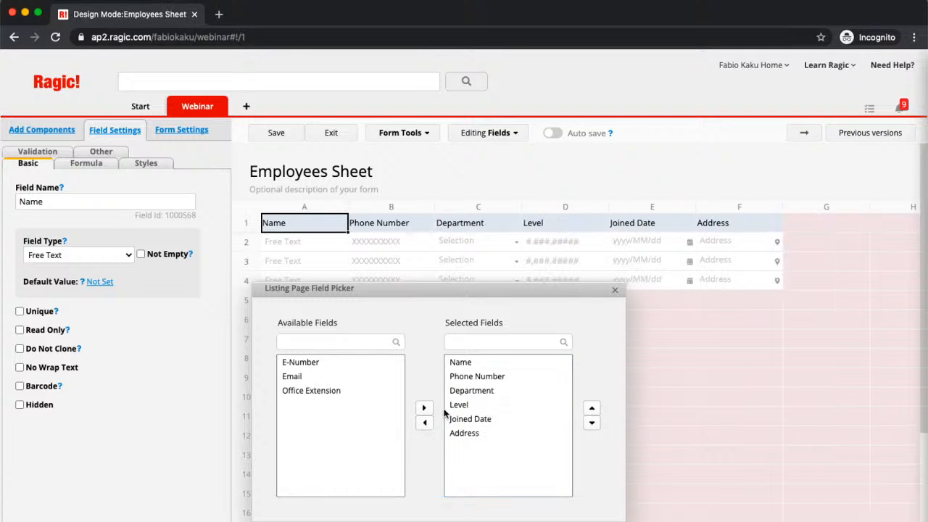
{"action": "left_click", "coordinate": [456, 405]}
{"action": "left_click", "coordinate": [425, 423]}
{"action": "left_click", "coordinate": [468, 407]}
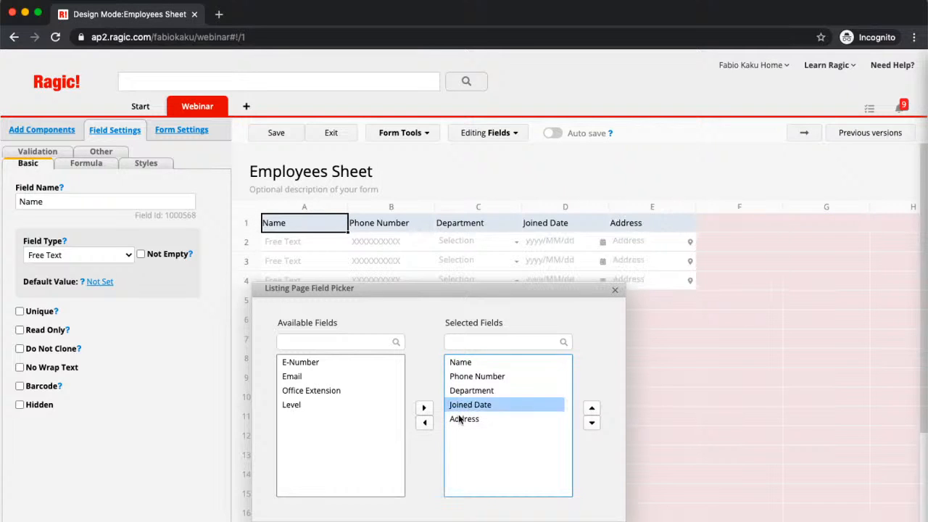
{"action": "left_click", "coordinate": [425, 423]}
{"action": "left_click", "coordinate": [471, 405]}
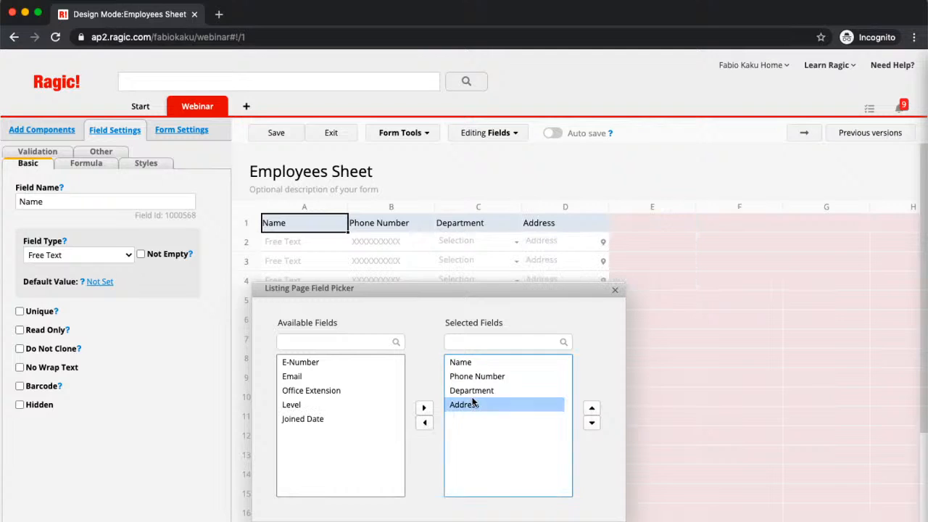
{"action": "left_click", "coordinate": [424, 422]}
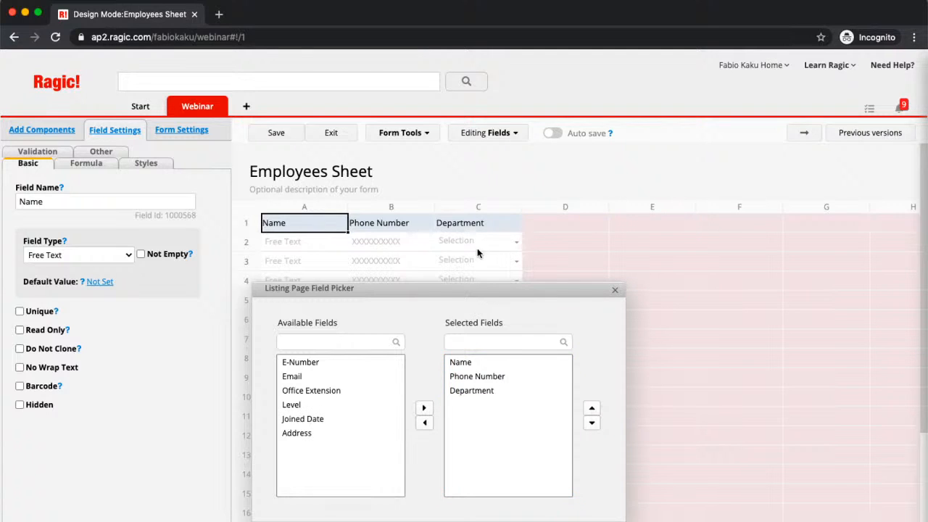
{"action": "left_click", "coordinate": [615, 290]}
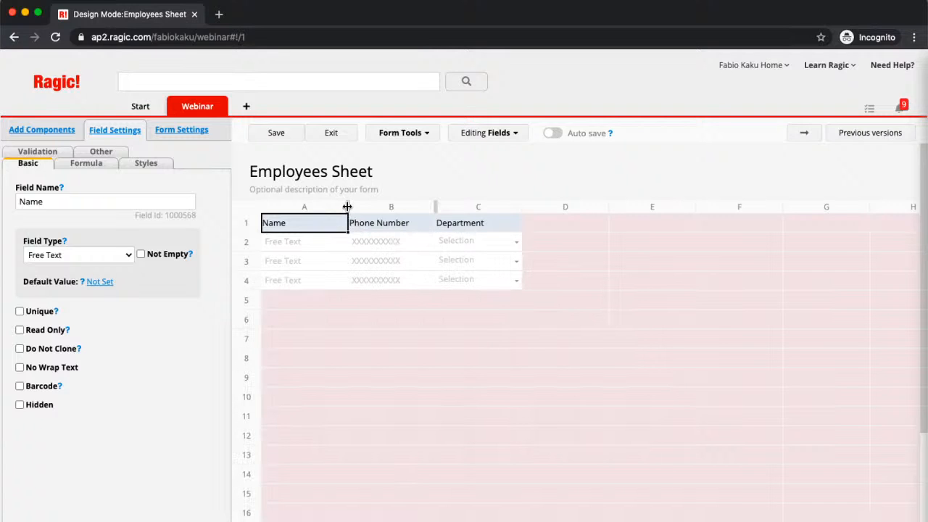
Widen the Name, Phone Number and Department columns, Department to 160px
{"action": "left_click_drag", "start_coordinate": [348, 206], "coordinate": [360, 209]}
{"action": "left_click_drag", "start_coordinate": [441, 207], "coordinate": [457, 207]}
{"action": "left_click_drag", "start_coordinate": [544, 207], "coordinate": [564, 207]}
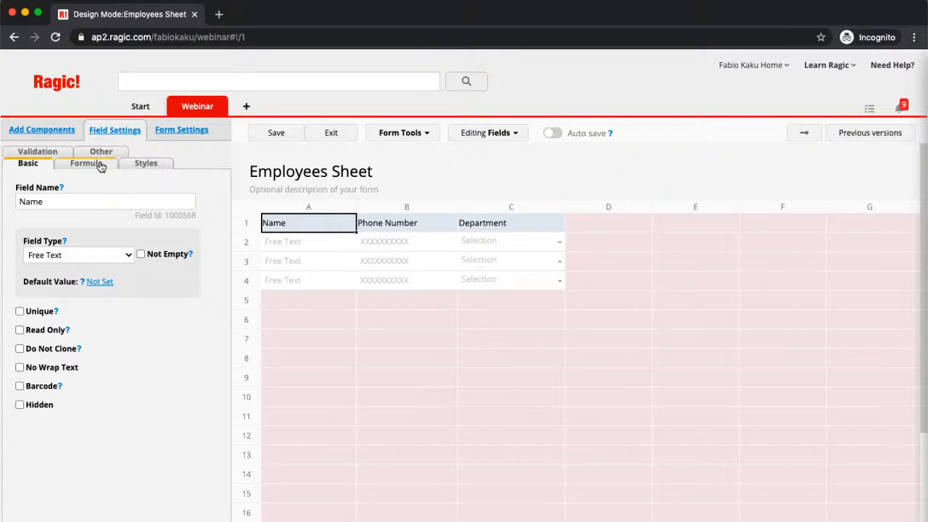
Show the Styles settings and open the Form Tools menu with Conditional Formatting
{"action": "left_click", "coordinate": [141, 164]}
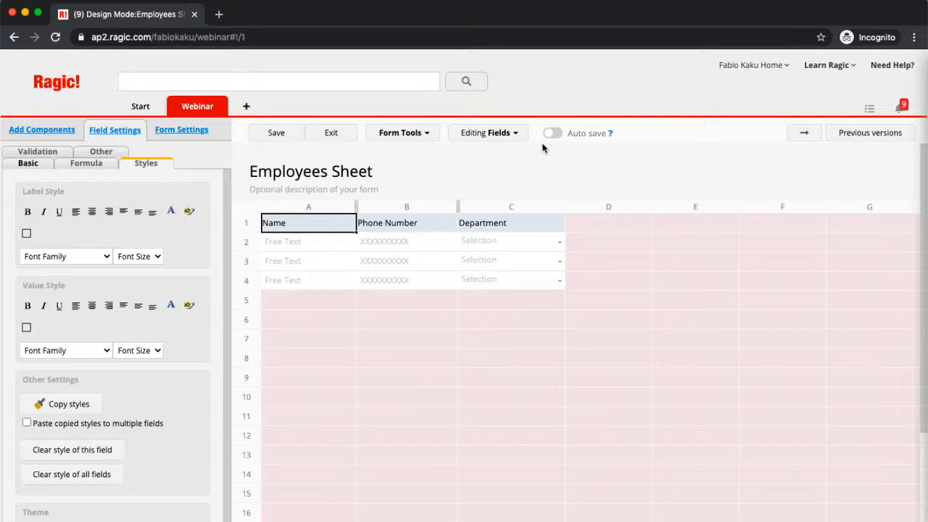
{"action": "left_click", "coordinate": [412, 137]}
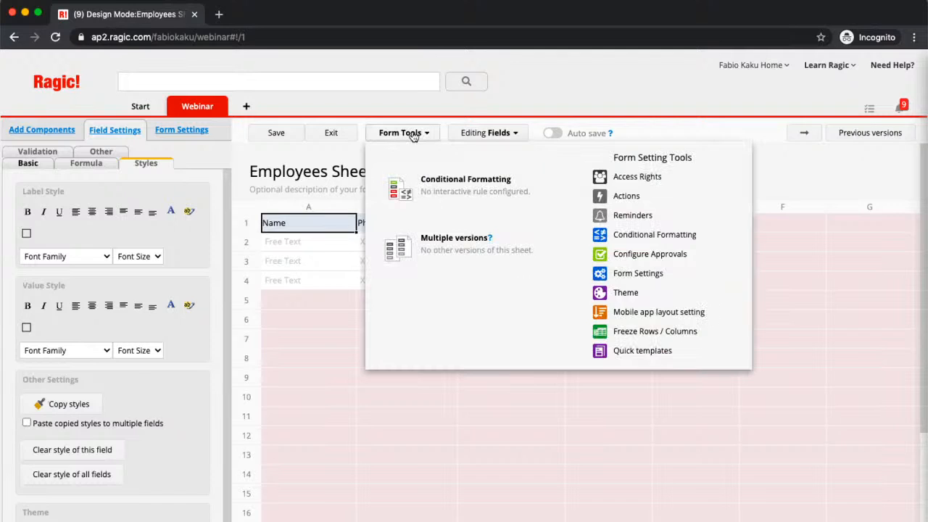
Open Conditional Formatting and add a rule with condition Department equals Finance
{"action": "left_click", "coordinate": [693, 234]}
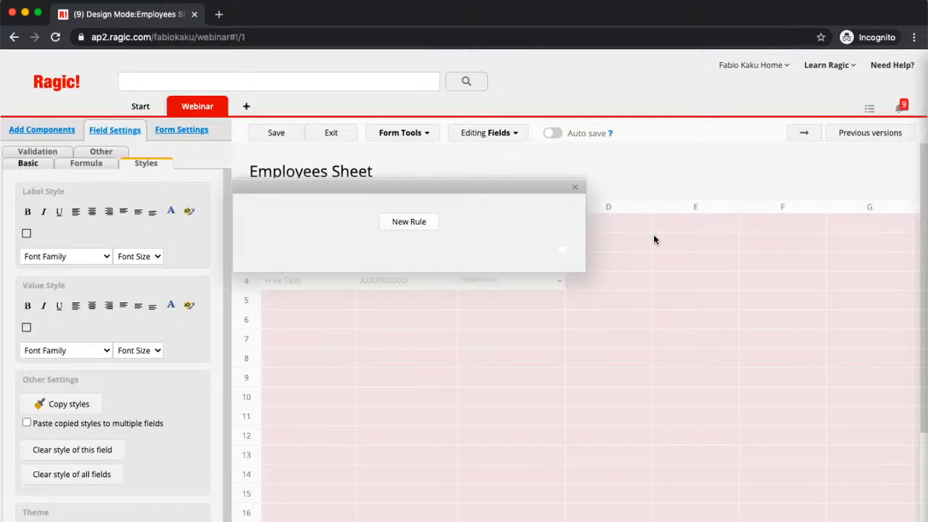
{"action": "left_click", "coordinate": [426, 220]}
{"action": "left_click", "coordinate": [366, 283]}
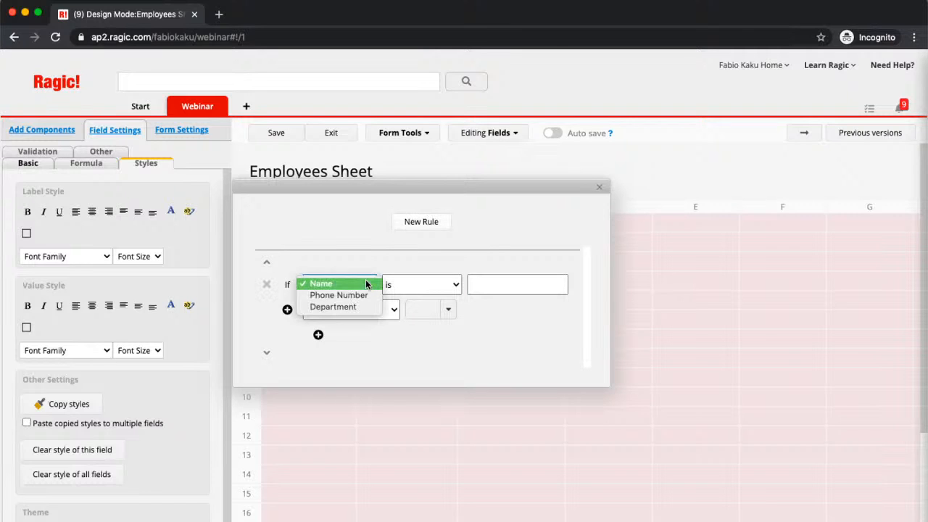
{"action": "left_click", "coordinate": [358, 307]}
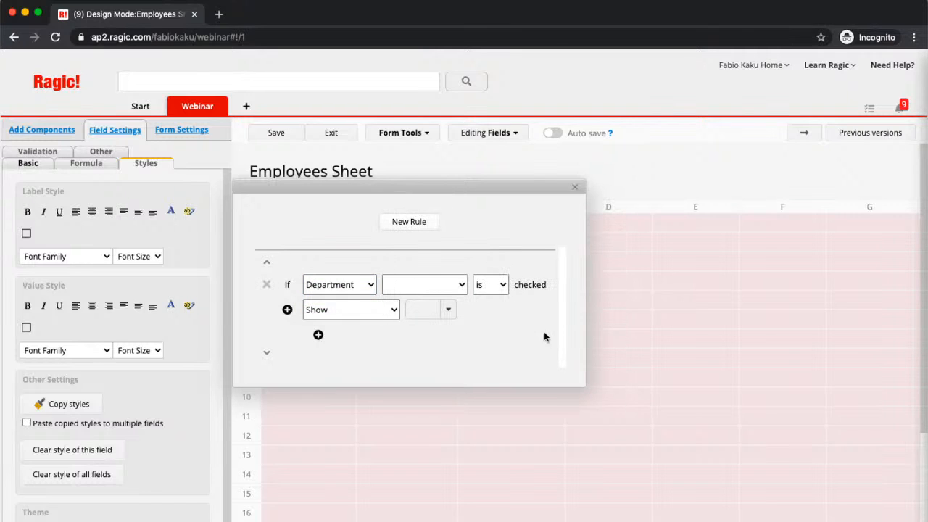
{"action": "left_click", "coordinate": [450, 284]}
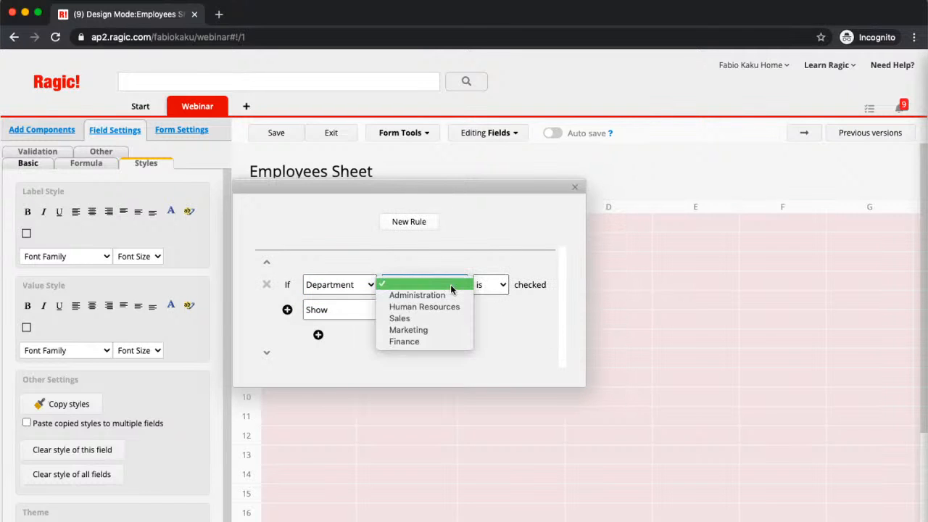
{"action": "left_click", "coordinate": [431, 340]}
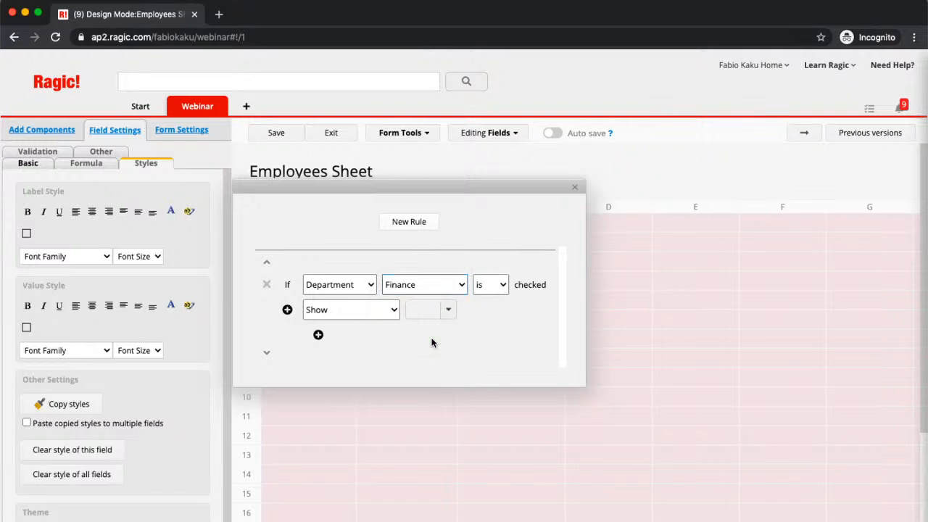
Make the Finance rule set value colour on the whole row to light green #99FF99
{"action": "left_click", "coordinate": [372, 313]}
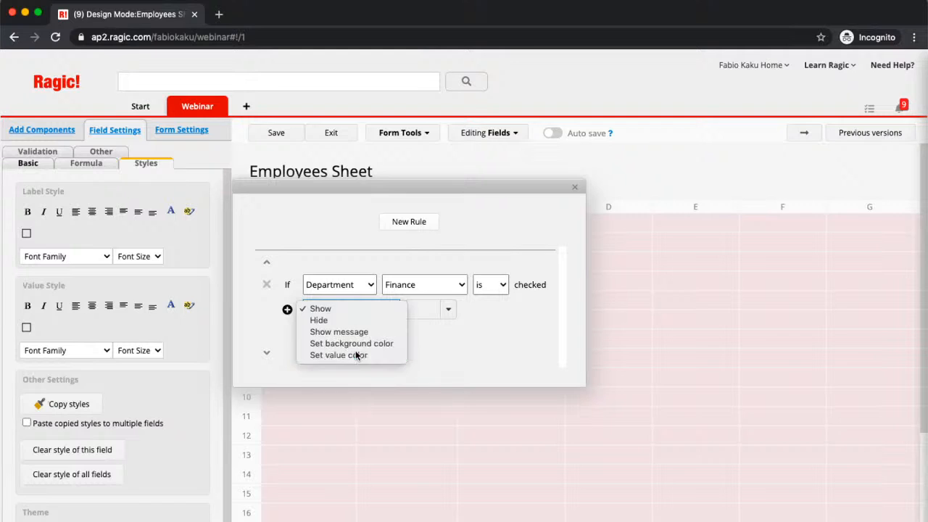
{"action": "left_click", "coordinate": [356, 355]}
{"action": "left_click", "coordinate": [375, 313]}
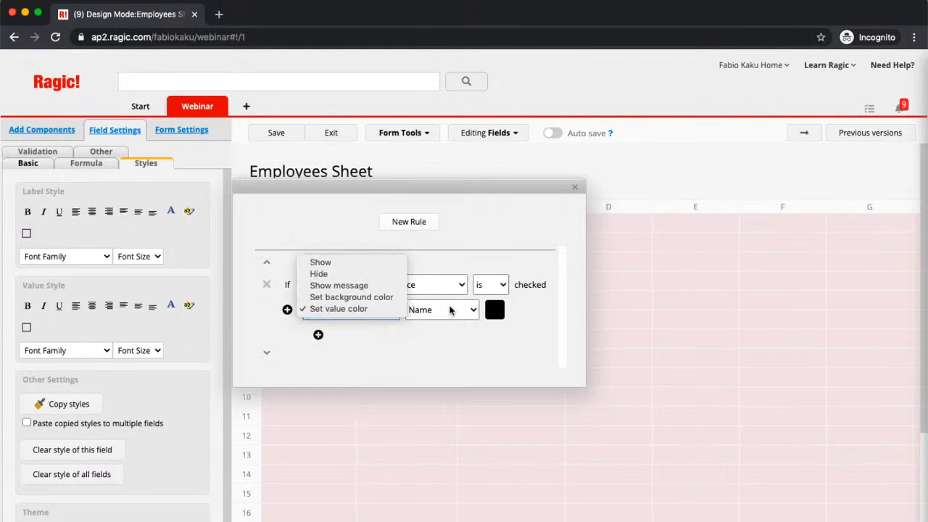
{"action": "left_click", "coordinate": [451, 310]}
{"action": "left_click", "coordinate": [464, 310]}
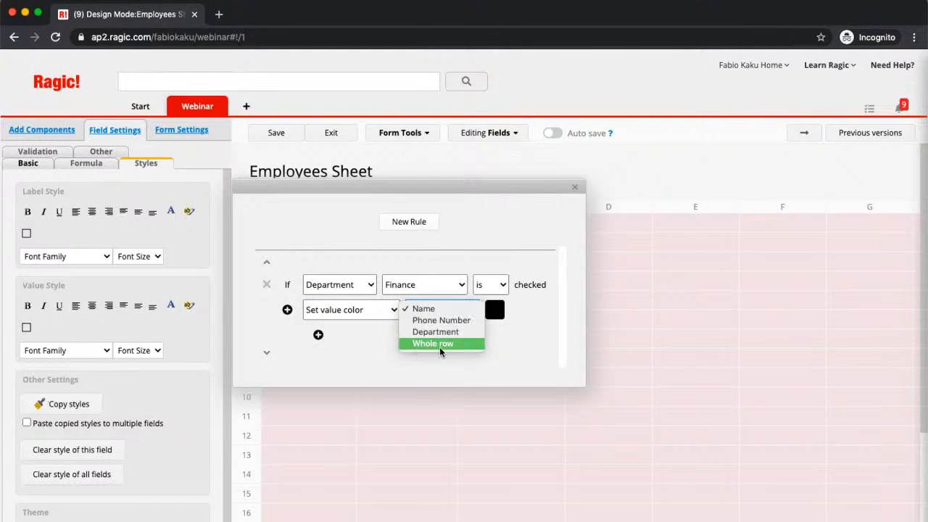
{"action": "left_click", "coordinate": [439, 347]}
{"action": "left_click", "coordinate": [499, 310]}
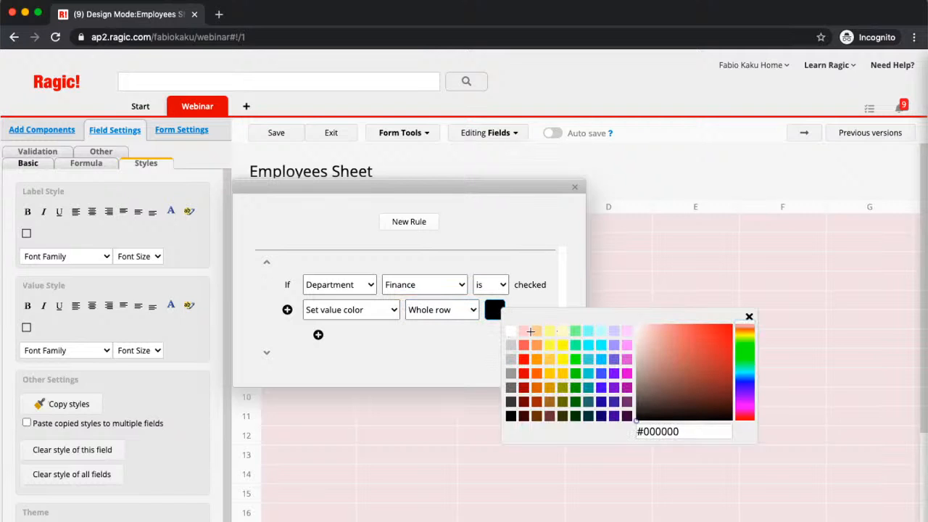
{"action": "left_click", "coordinate": [577, 330]}
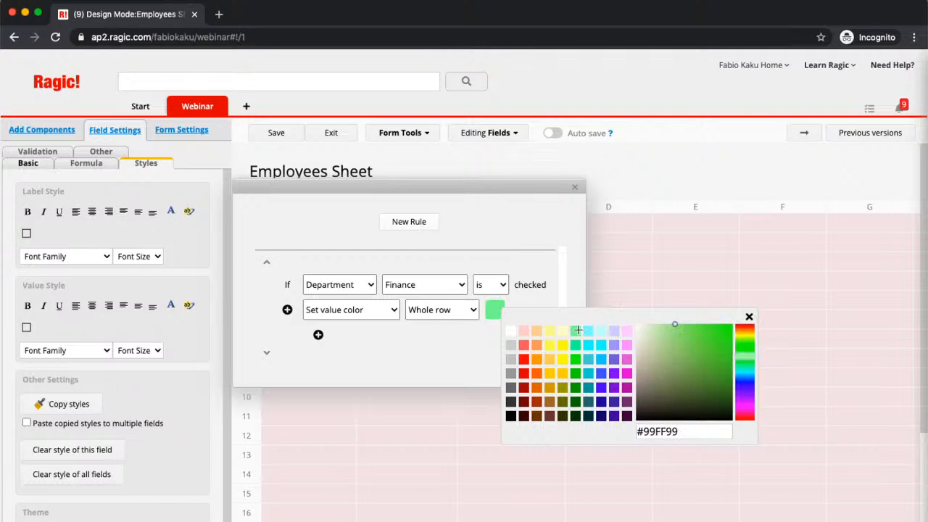
{"action": "left_click", "coordinate": [464, 222]}
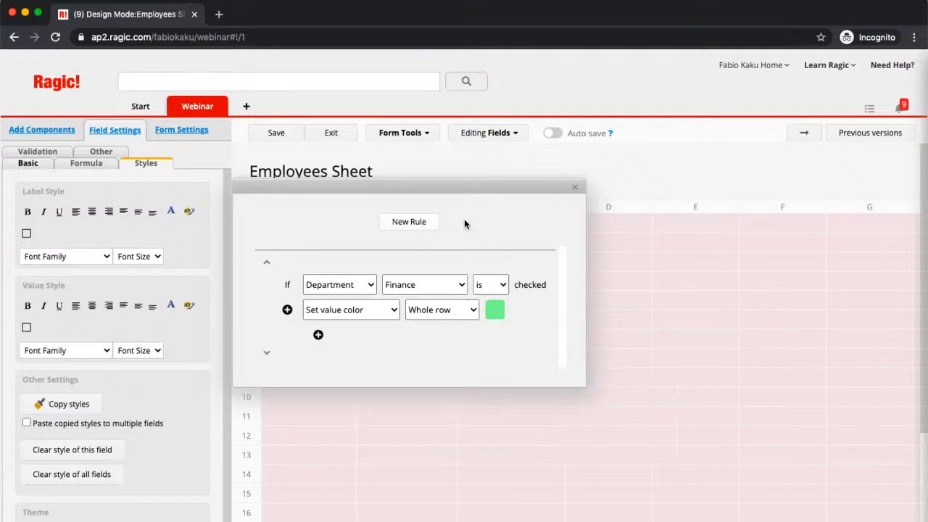
{"action": "left_click", "coordinate": [318, 334]}
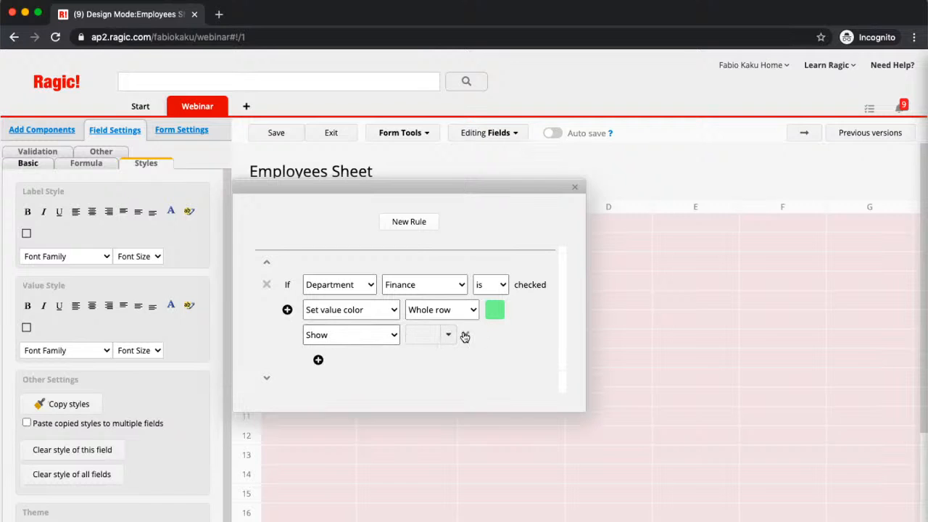
{"action": "left_click", "coordinate": [465, 335]}
Add then remove an extra Name condition on the Finance rule, and start a new rule
{"action": "left_click", "coordinate": [287, 311]}
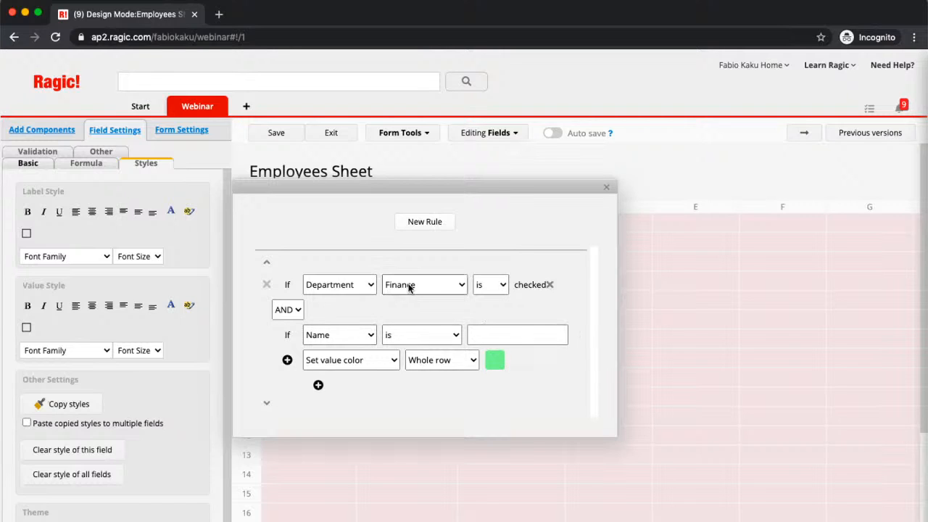
{"action": "left_click", "coordinate": [352, 334]}
{"action": "left_click", "coordinate": [384, 313]}
{"action": "left_click", "coordinate": [578, 336]}
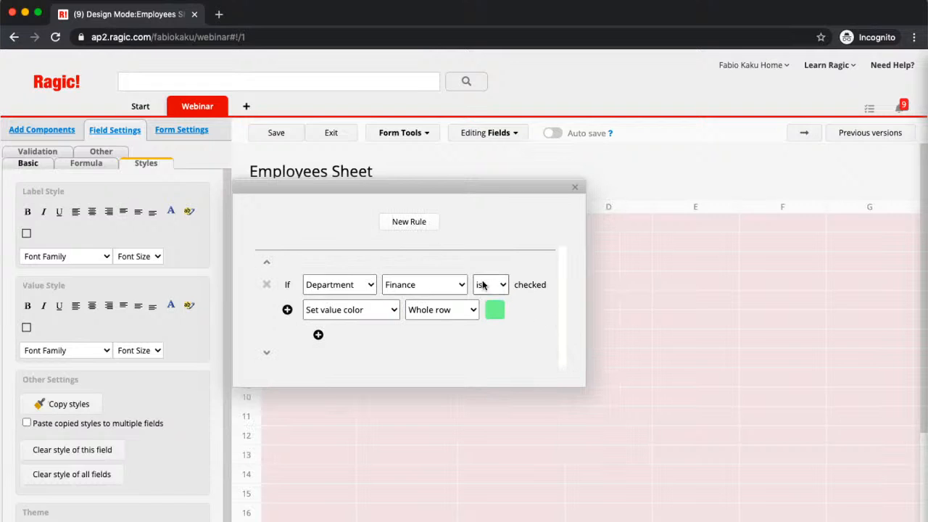
{"action": "left_click", "coordinate": [424, 225]}
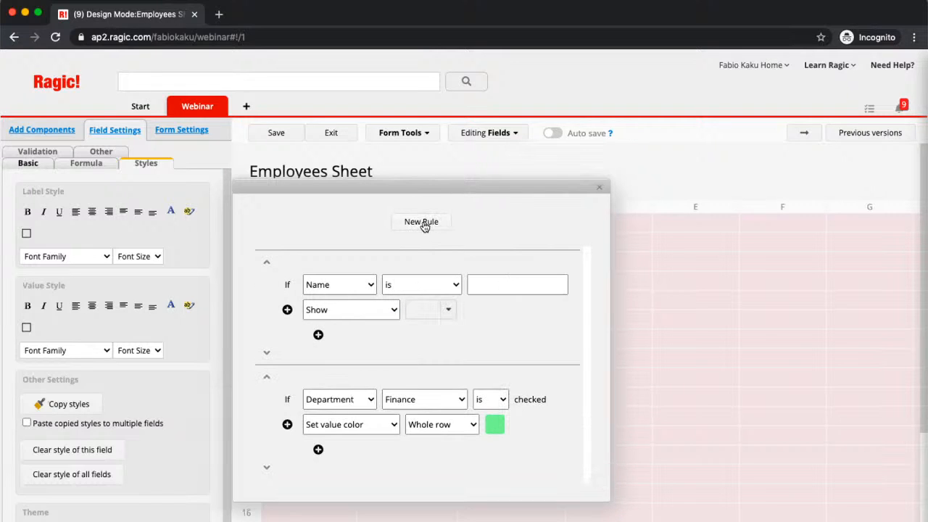
Set the new rule's condition to Department is Sales
{"action": "left_click", "coordinate": [355, 286]}
{"action": "left_click", "coordinate": [352, 308]}
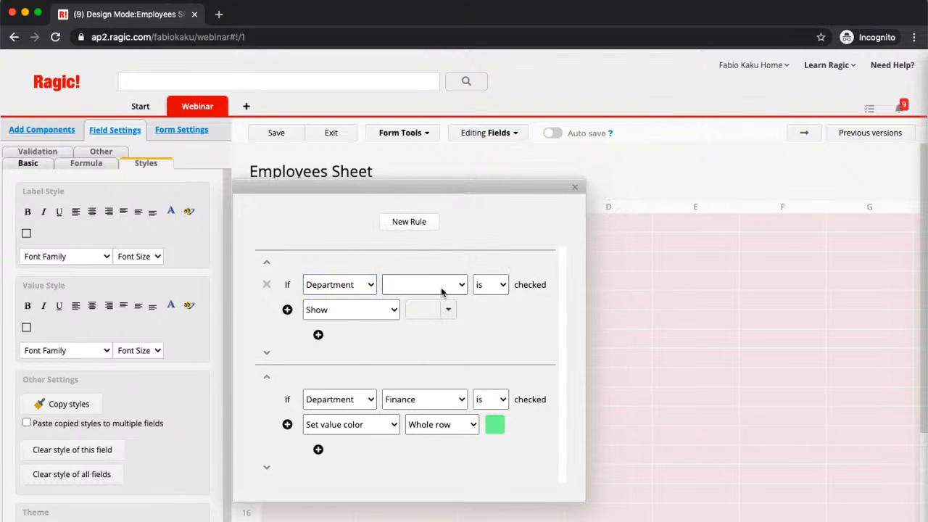
{"action": "left_click", "coordinate": [441, 291]}
{"action": "left_click", "coordinate": [439, 320]}
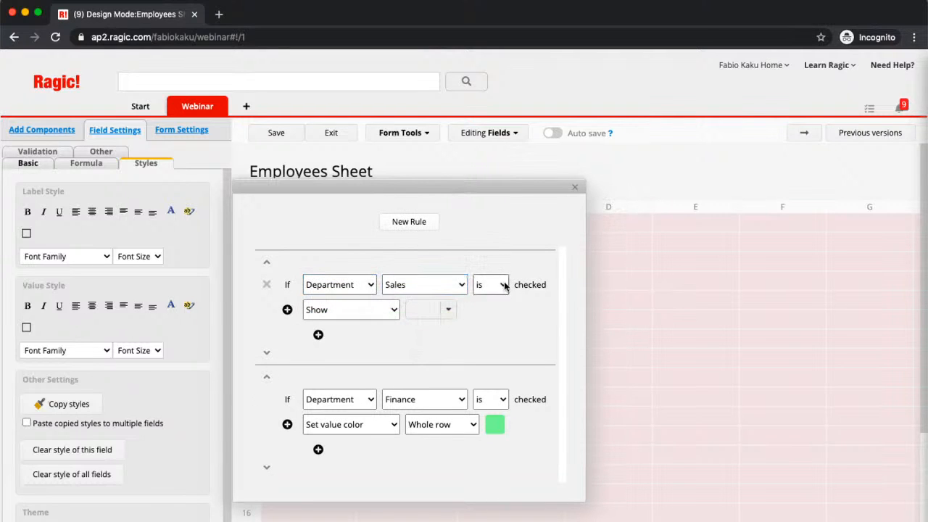
{"action": "left_click", "coordinate": [505, 287]}
{"action": "left_click", "coordinate": [479, 336]}
Make the Sales rule colour the whole row light yellow #FFFF99, then close the dialog
{"action": "left_click", "coordinate": [325, 308]}
{"action": "left_click", "coordinate": [334, 354]}
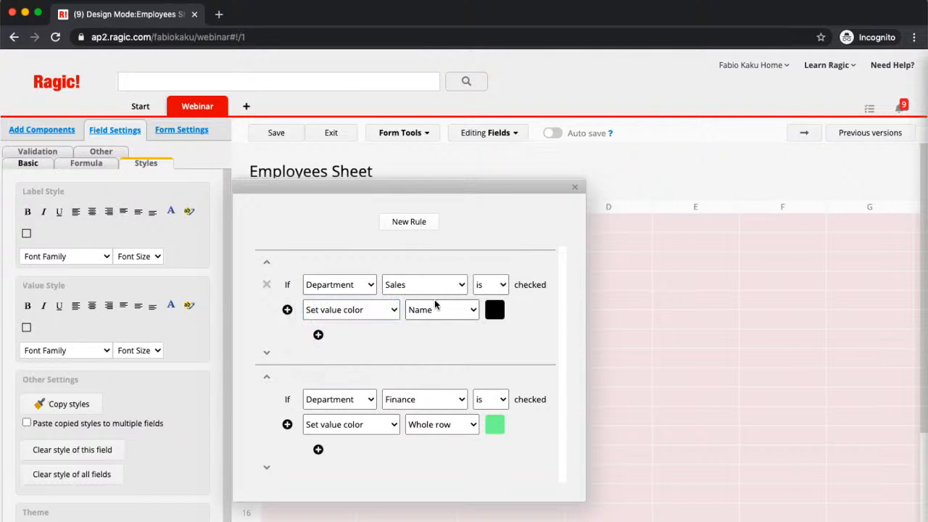
{"action": "left_click", "coordinate": [441, 310]}
{"action": "left_click", "coordinate": [435, 343]}
{"action": "left_click", "coordinate": [494, 309]}
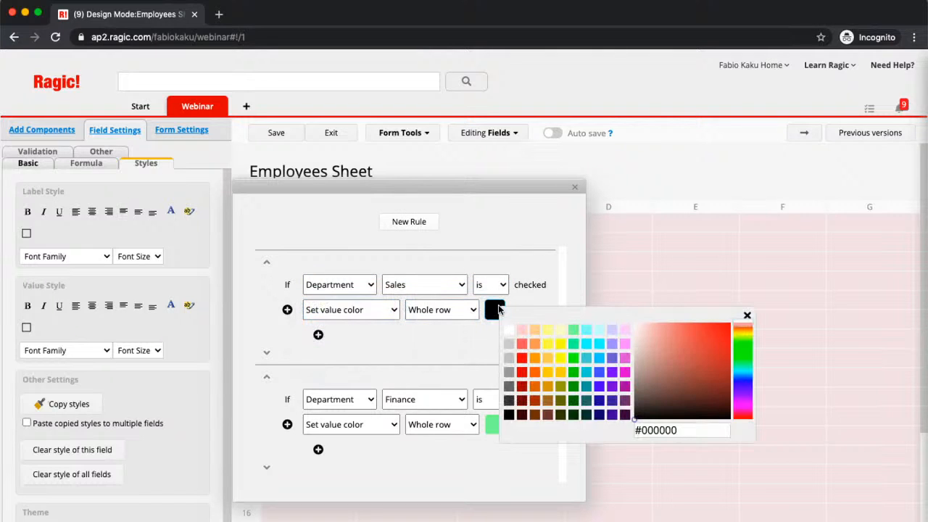
{"action": "left_click", "coordinate": [547, 331]}
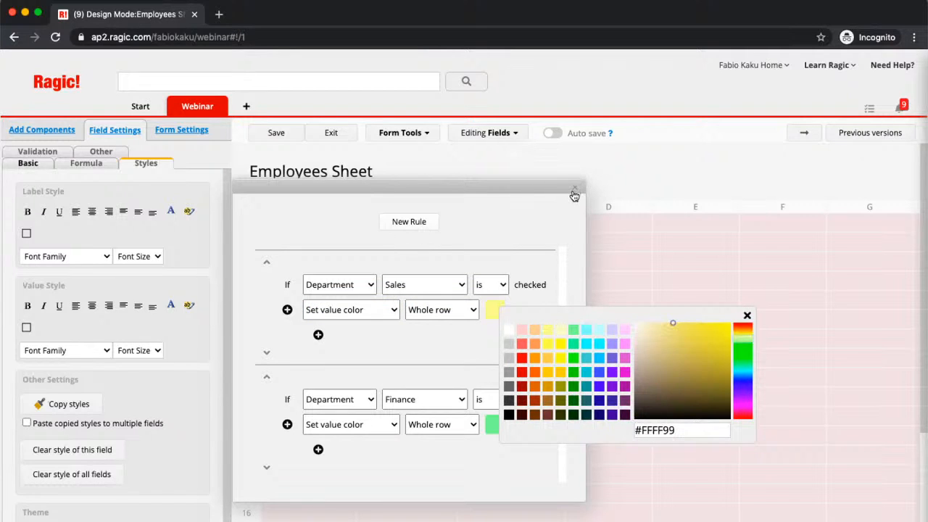
{"action": "left_click", "coordinate": [574, 193]}
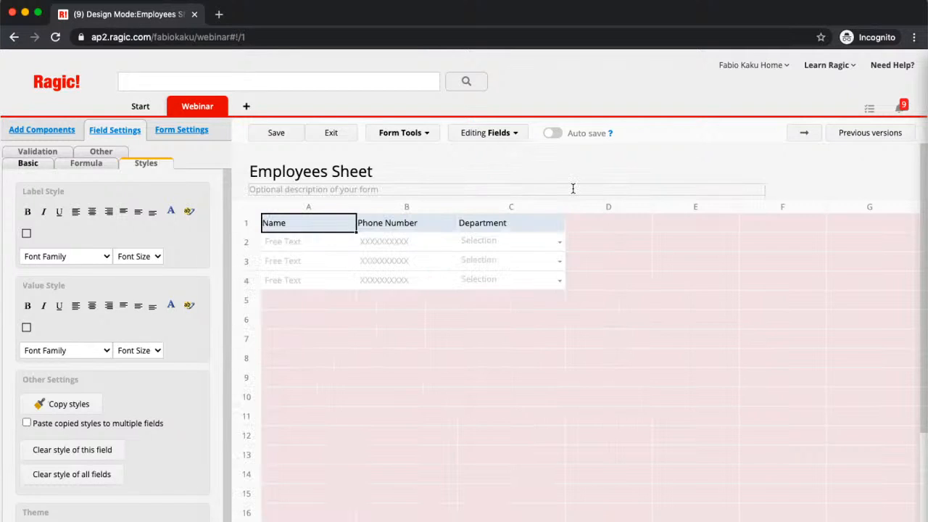
Review the Finance and Sales conditional formatting rules, then exit Design Mode to the listing
{"action": "left_click", "coordinate": [415, 136]}
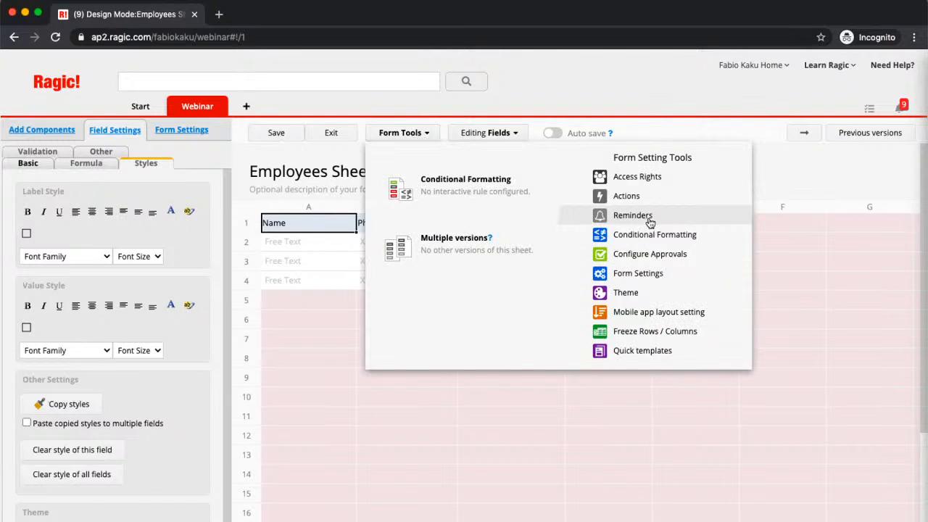
{"action": "left_click", "coordinate": [638, 234]}
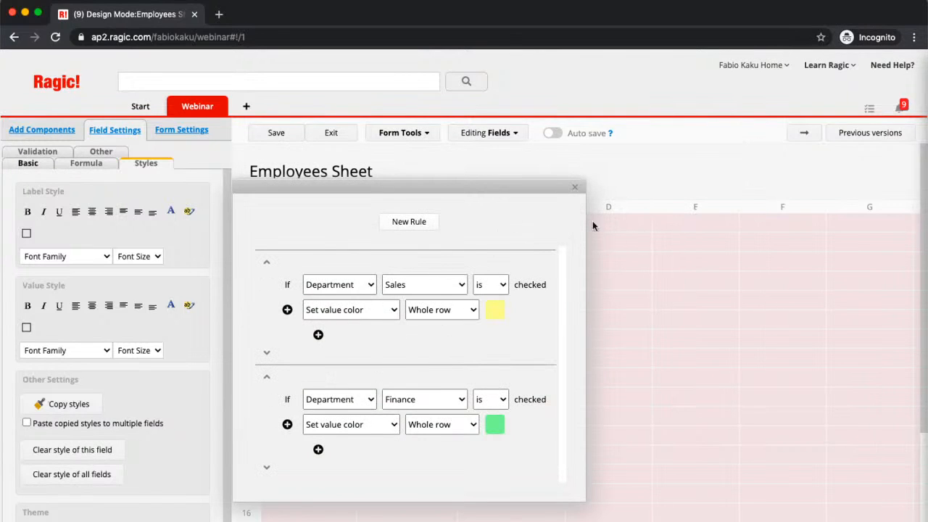
{"action": "left_click", "coordinate": [272, 138]}
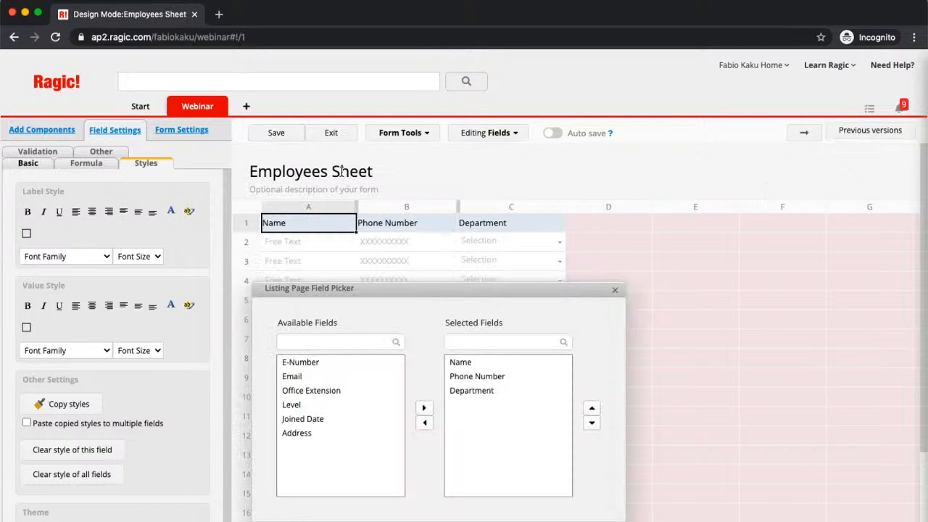
{"action": "left_click", "coordinate": [331, 133]}
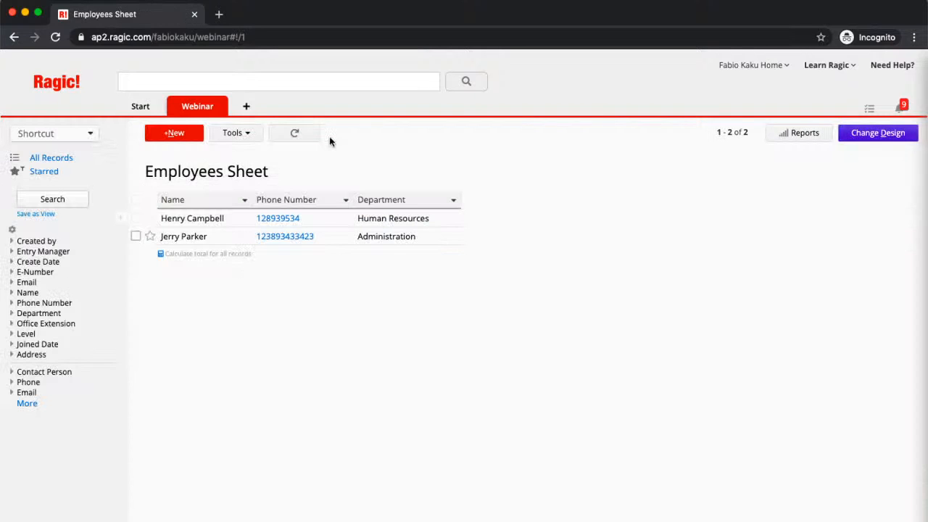
Change the first employee's department to Finance and save, turning that row green, then reopen the sheet design
{"action": "left_click", "coordinate": [455, 216]}
{"action": "left_click", "coordinate": [149, 139]}
{"action": "left_click", "coordinate": [454, 221]}
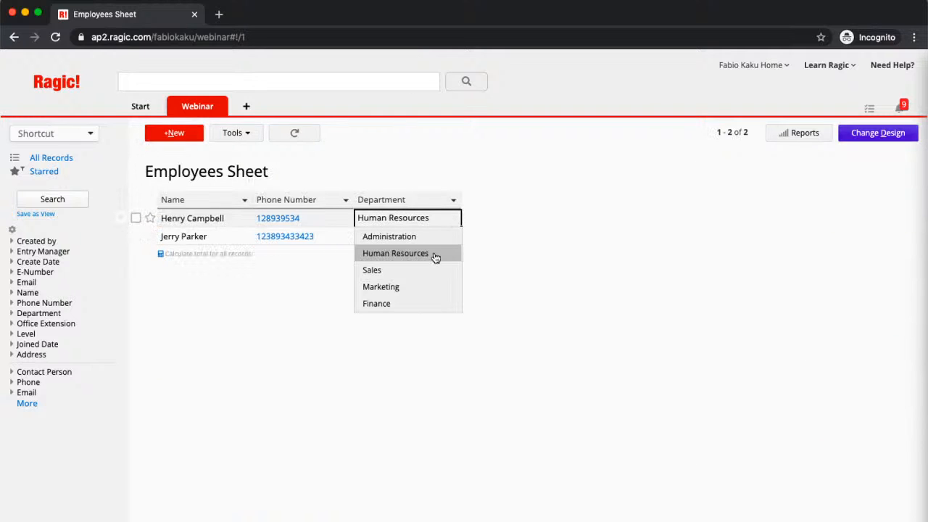
{"action": "left_click", "coordinate": [418, 300]}
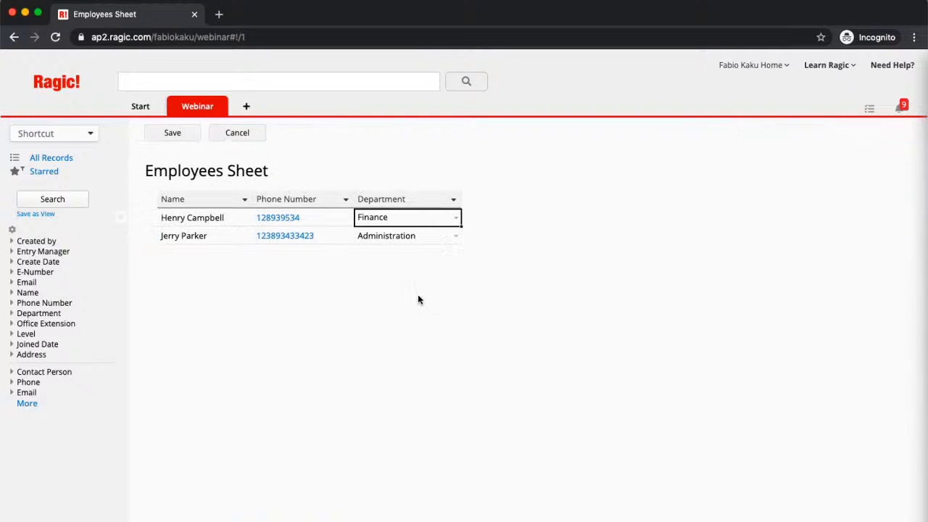
{"action": "left_click", "coordinate": [172, 134]}
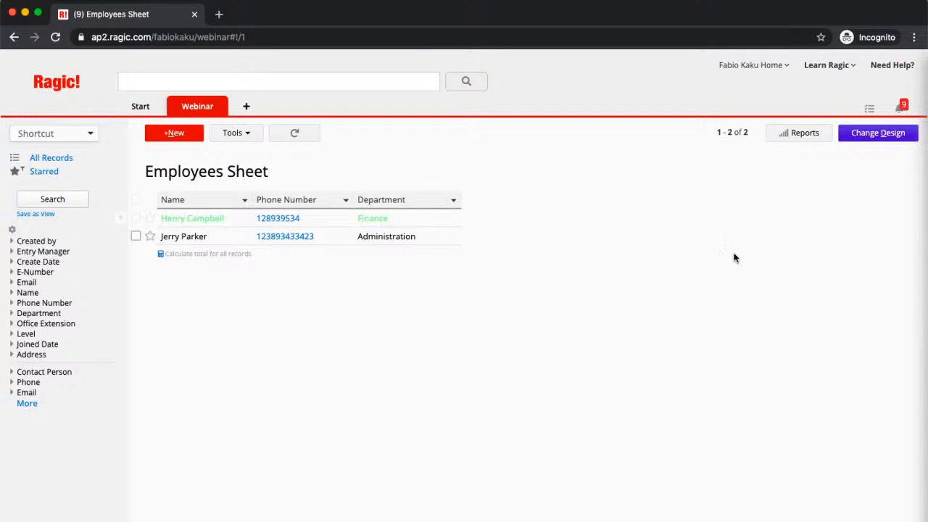
{"action": "left_click", "coordinate": [889, 134]}
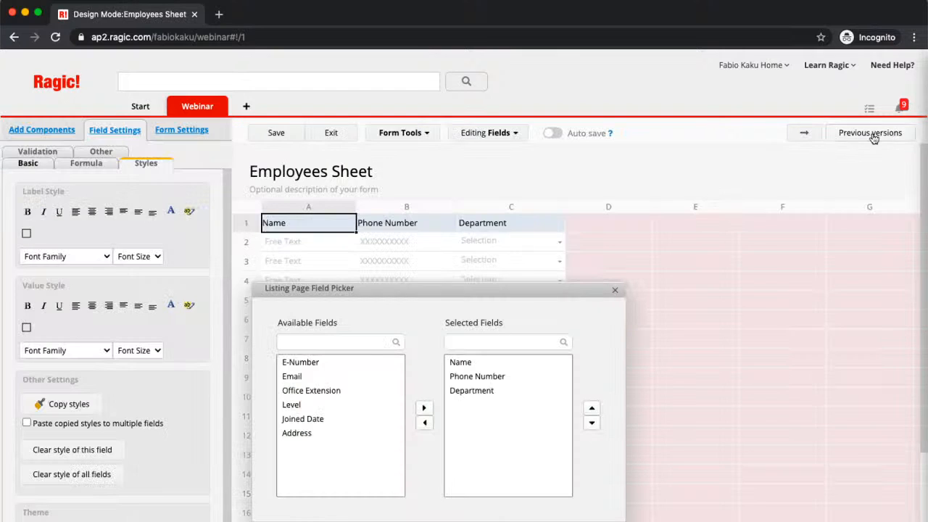
Change the Finance conditional formatting rule to set the Name background to light green
{"action": "left_click", "coordinate": [419, 138]}
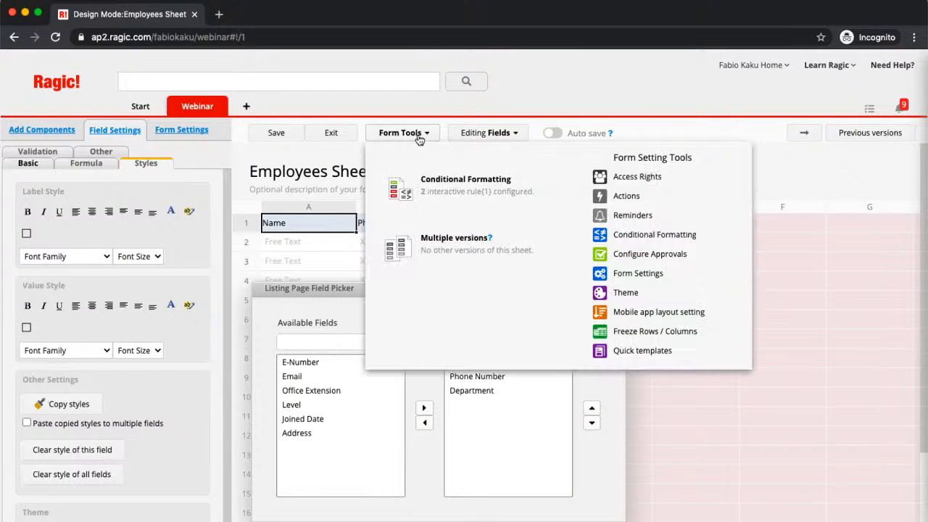
{"action": "left_click", "coordinate": [645, 244]}
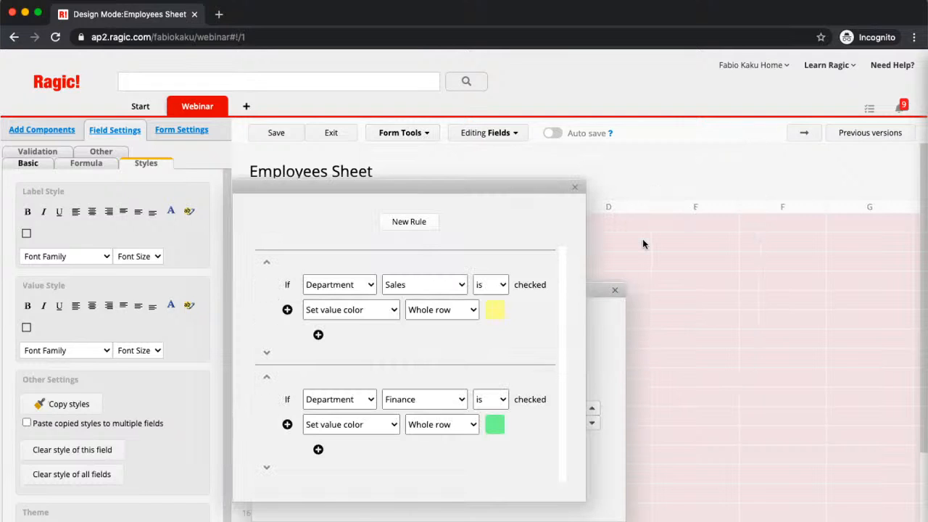
{"action": "left_click", "coordinate": [348, 426]}
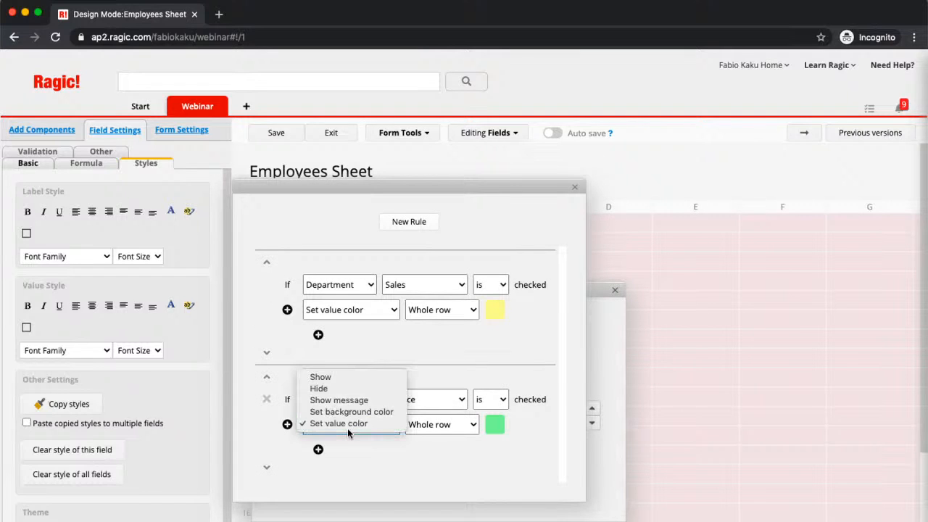
{"action": "left_click", "coordinate": [358, 411]}
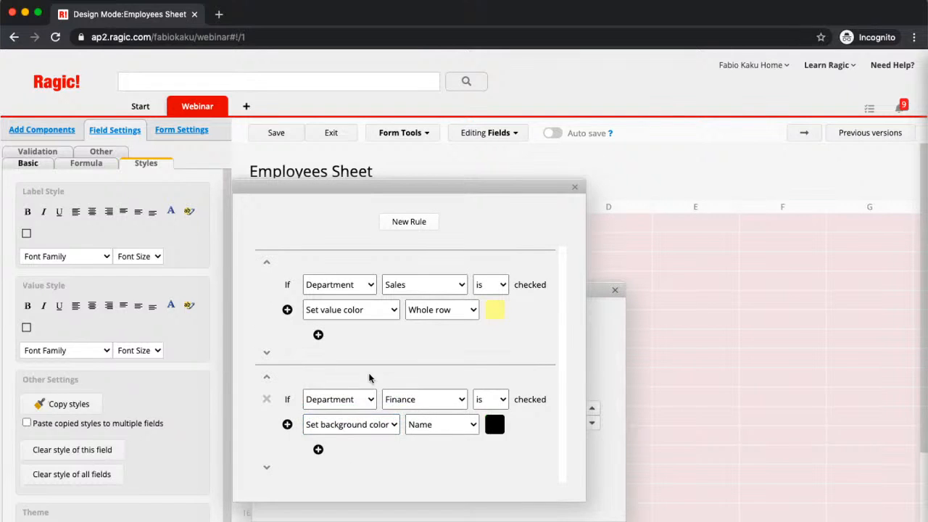
{"action": "left_click", "coordinate": [495, 425]}
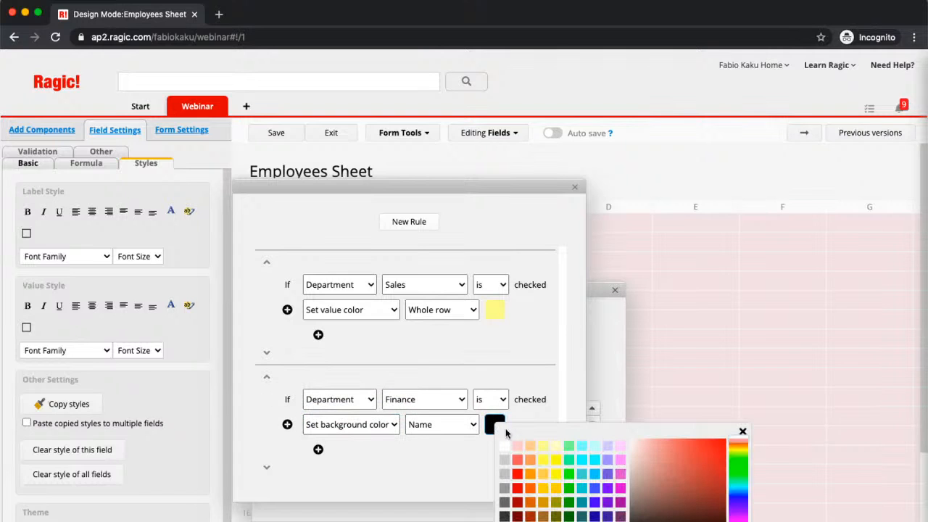
{"action": "left_click", "coordinate": [569, 445]}
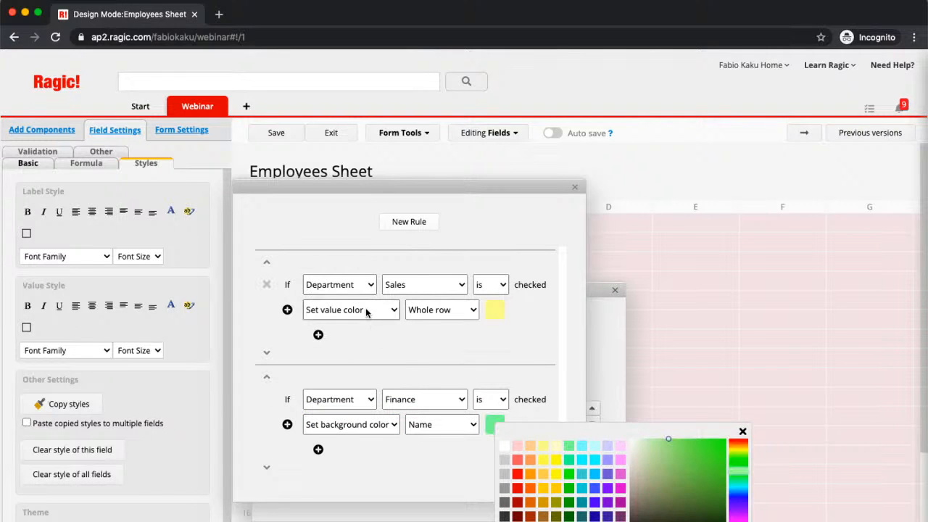
Change the Sales rule to set the Name background to pale yellow (#FFFFCC)
{"action": "left_click", "coordinate": [365, 308]}
{"action": "left_click", "coordinate": [368, 296]}
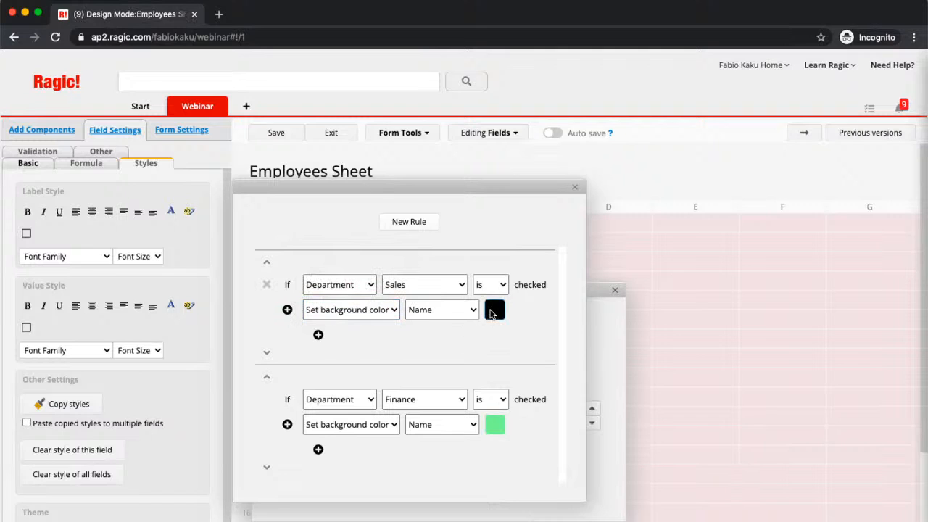
{"action": "left_click", "coordinate": [495, 310]}
{"action": "left_click", "coordinate": [548, 335]}
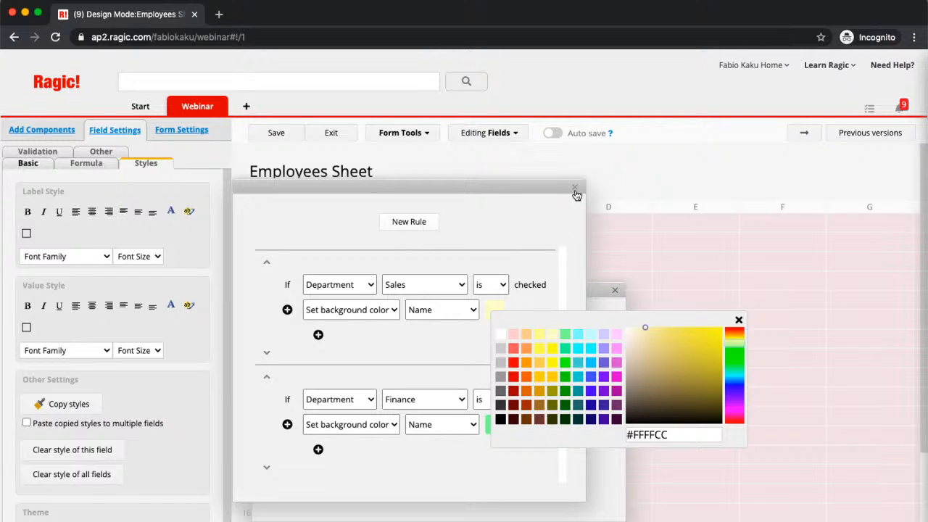
Close the Sales and Finance background-colour rules and save the Employees Sheet design
{"action": "left_click", "coordinate": [575, 191]}
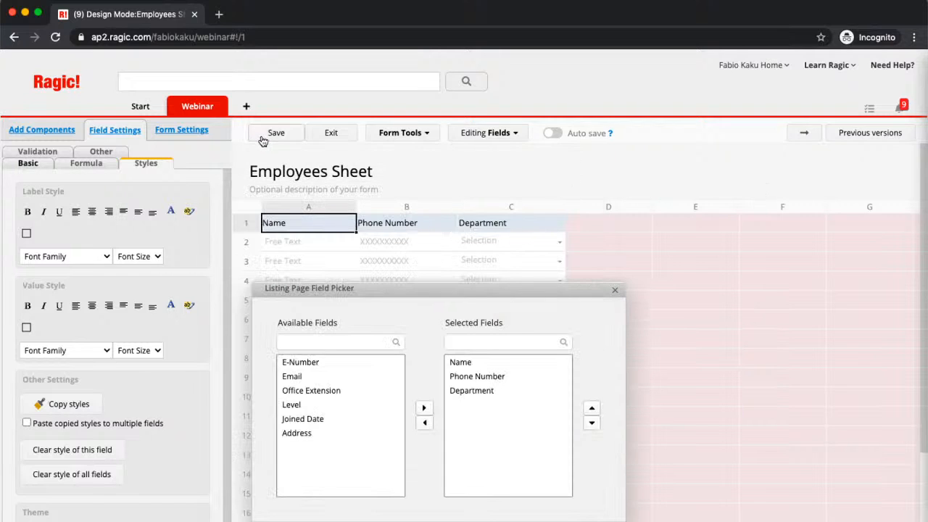
{"action": "left_click", "coordinate": [263, 141]}
Exit design mode and change the second employee's department to Sales, turning their name yellow
{"action": "left_click", "coordinate": [345, 137]}
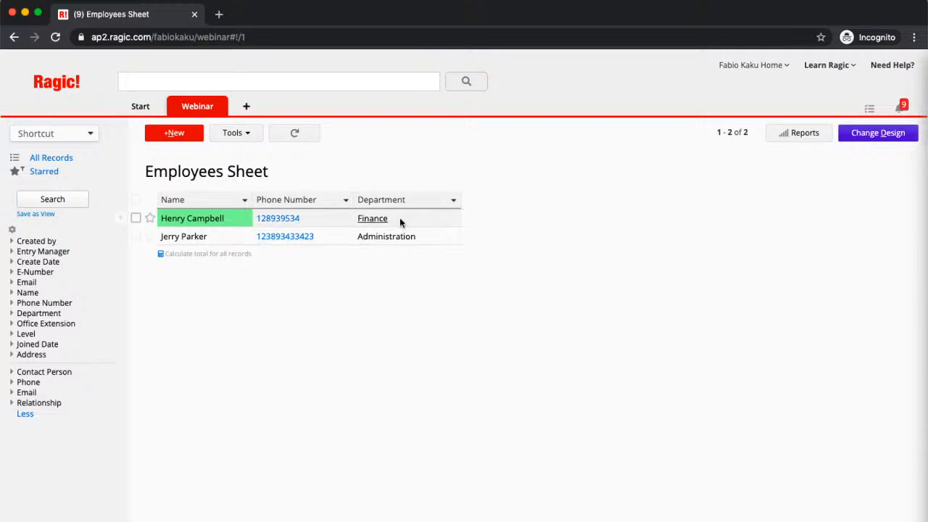
{"action": "left_click", "coordinate": [451, 242]}
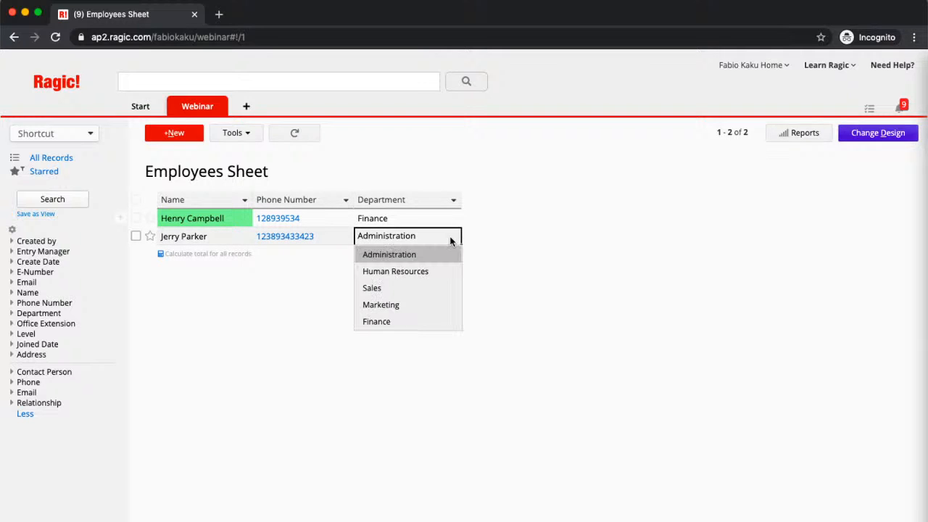
{"action": "left_click", "coordinate": [437, 292]}
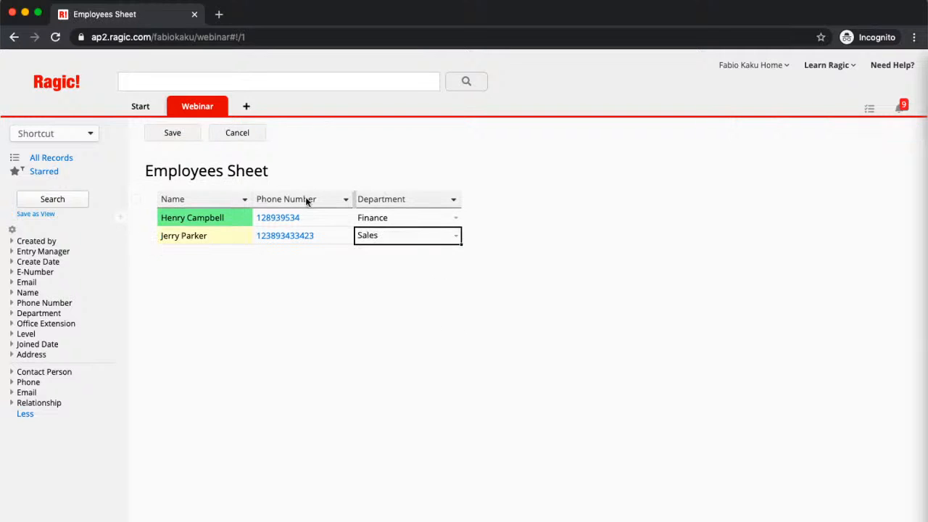
{"action": "left_click", "coordinate": [173, 137]}
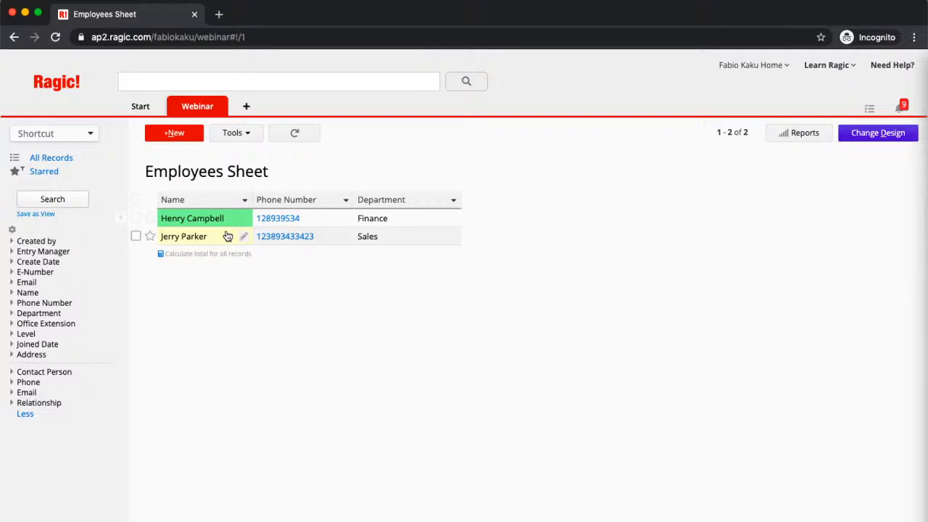
Add a blank sheet named 'Sales Order' under the Webinar tab, skipping the quick templates
{"action": "left_click", "coordinate": [219, 107]}
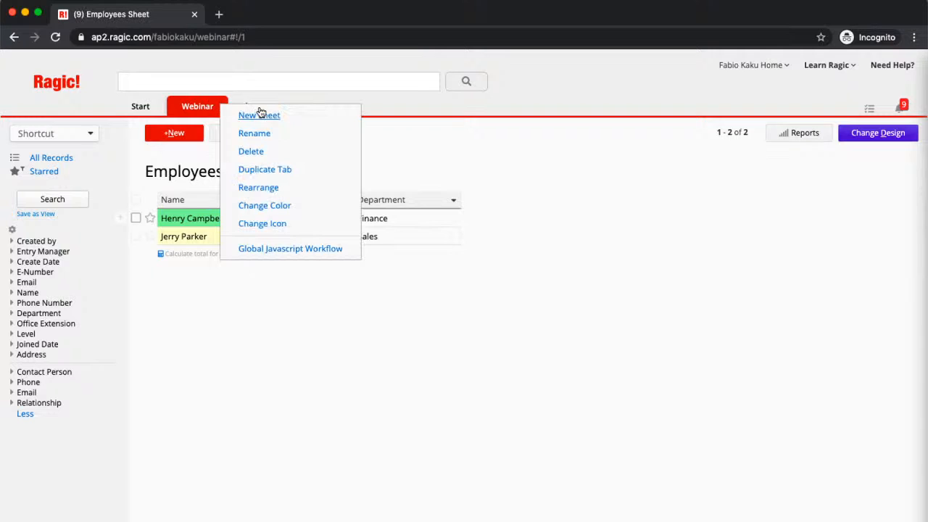
{"action": "left_click", "coordinate": [259, 115]}
{"action": "type", "text": "Sales Ord"}
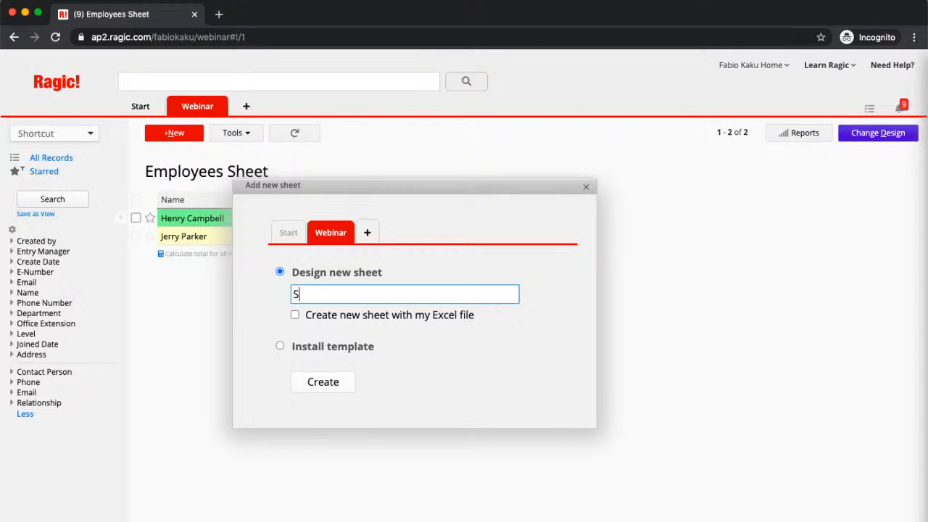
{"action": "type", "text": "er"}
{"action": "left_click", "coordinate": [332, 388]}
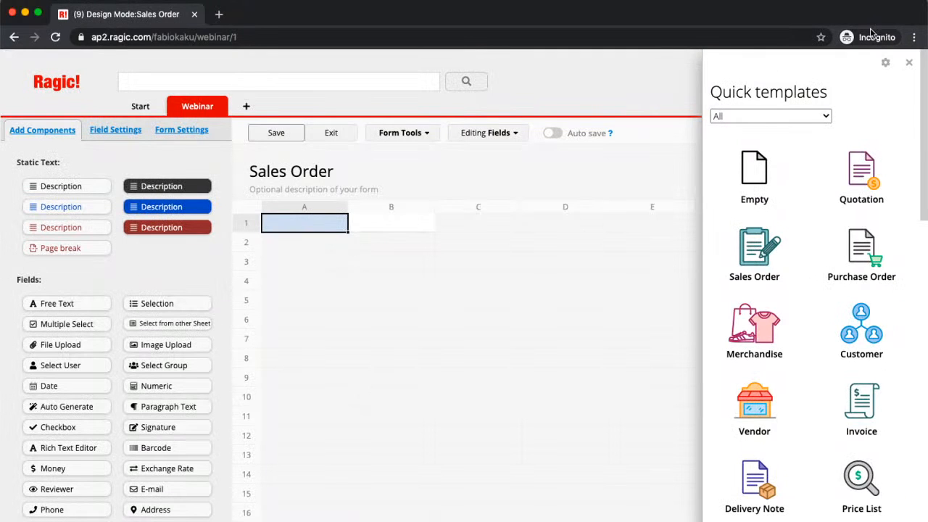
{"action": "left_click", "coordinate": [907, 63]}
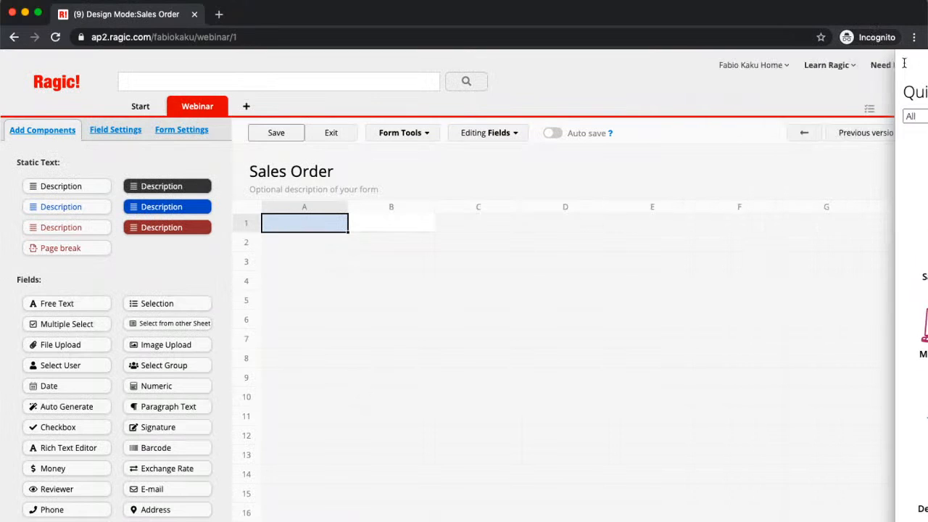
Create an Auto Generate 'SO-Number' field in A1 formatted SO-{0,number,00000}
{"action": "left_click", "coordinate": [408, 411]}
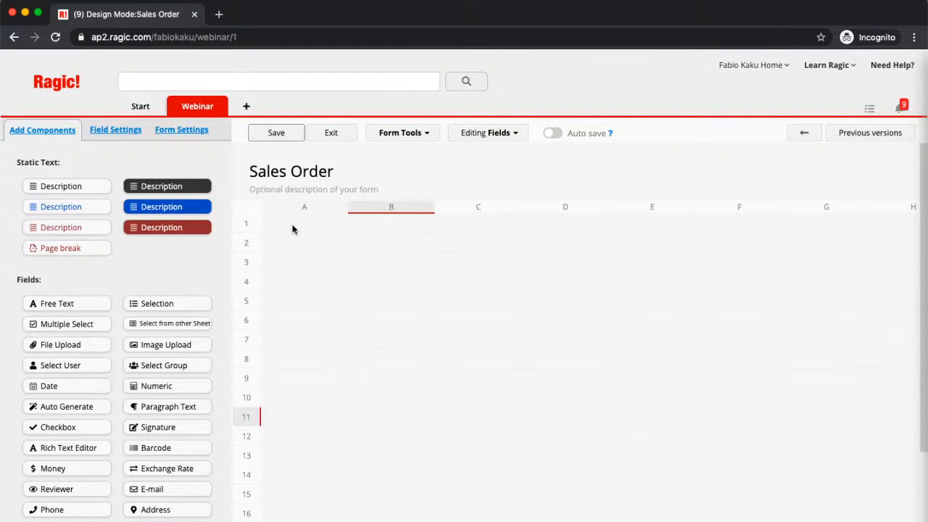
{"action": "left_click", "coordinate": [293, 228]}
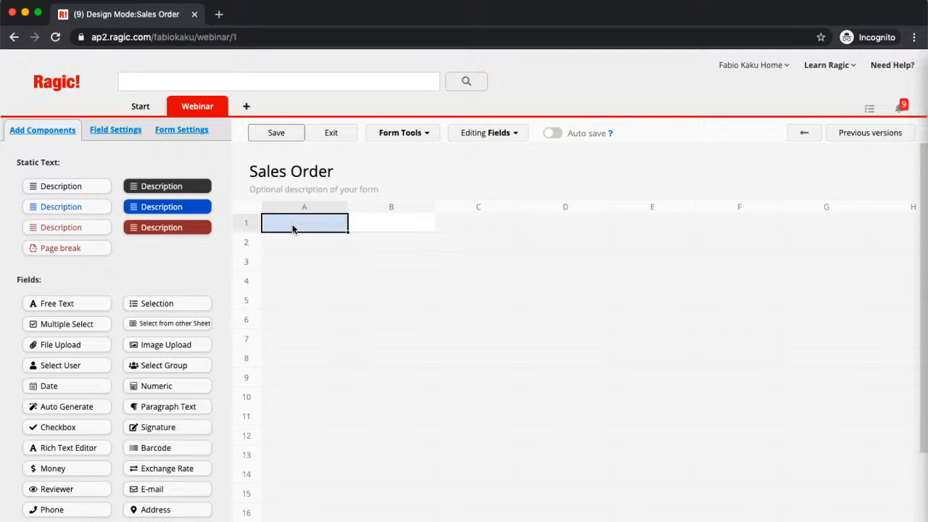
{"action": "type", "text": "SO-"}
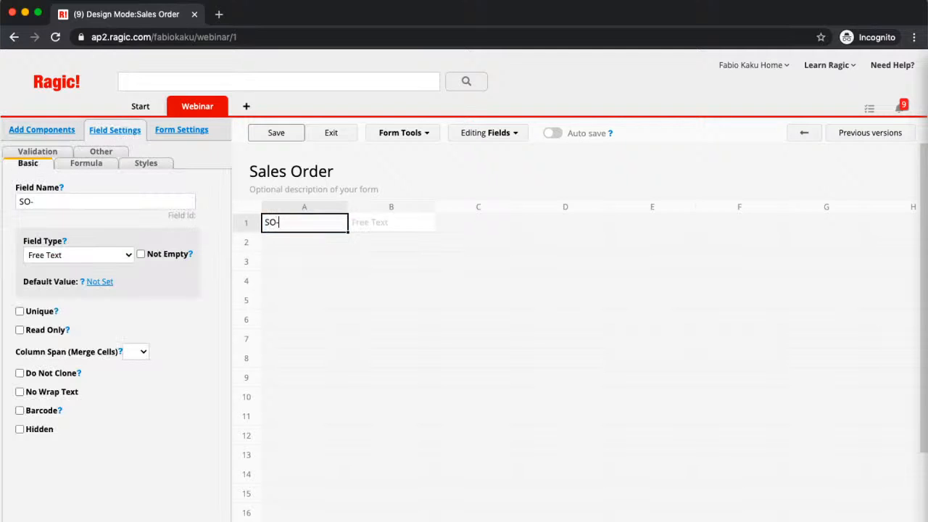
{"action": "type", "text": "Number"}
{"action": "left_click", "coordinate": [98, 254]}
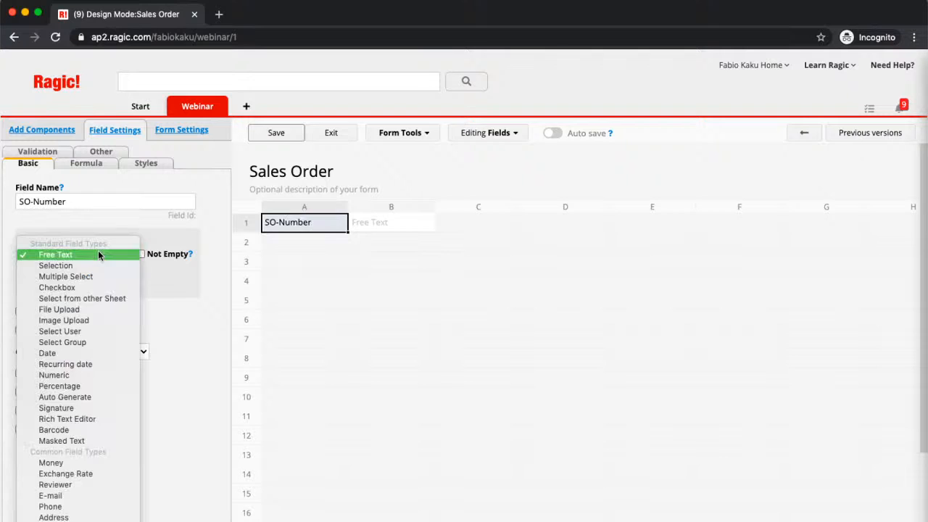
{"action": "left_click", "coordinate": [106, 397]}
{"action": "left_click", "coordinate": [29, 351]}
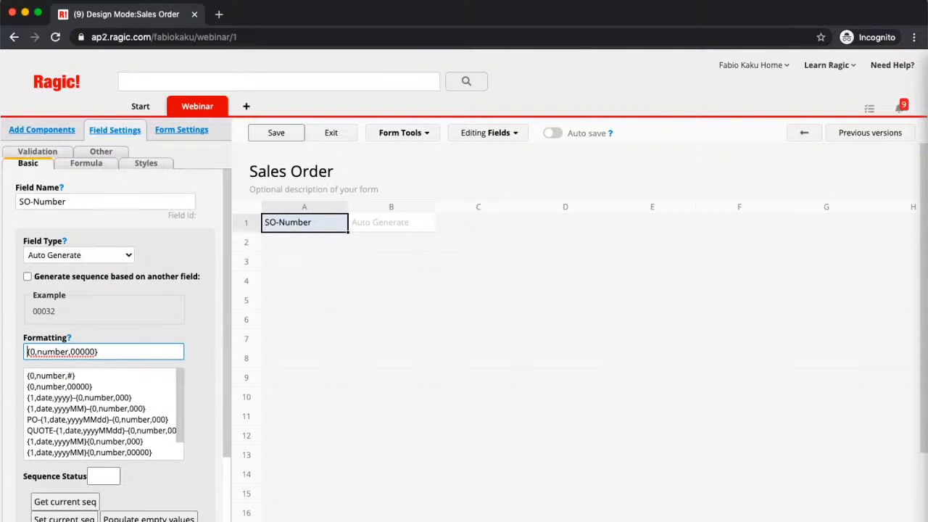
{"action": "type", "text": "SO-"}
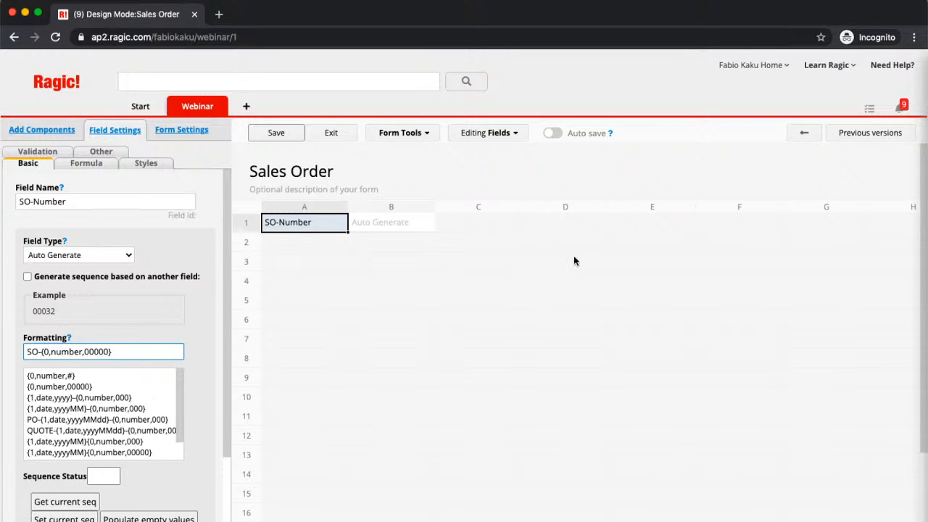
{"action": "left_click", "coordinate": [282, 249]}
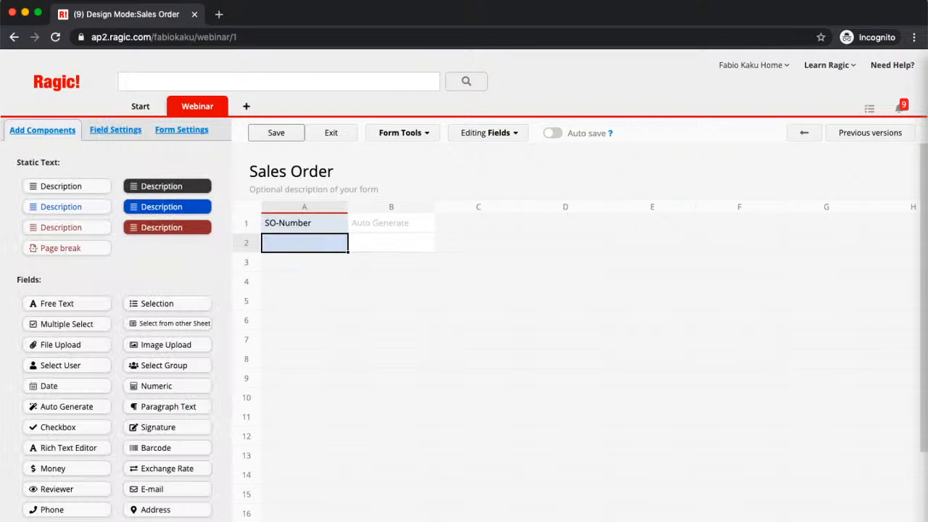
Add Date, Customer Name, Phone, Email and Address fields down column A
{"action": "type", "text": "Date"}
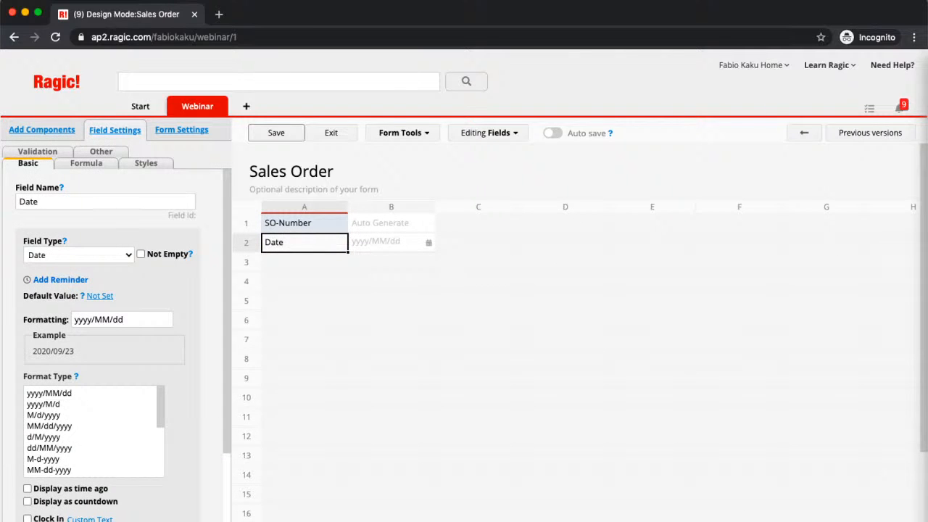
{"action": "key", "text": "Return"}
{"action": "type", "text": "Custome"}
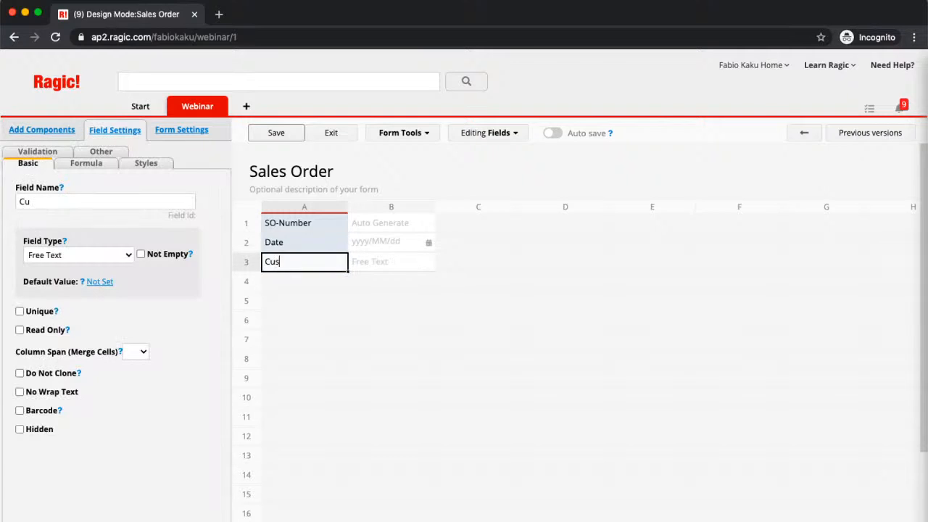
{"action": "key", "text": "BackSpace"}
{"action": "key", "text": "BackSpace"}
{"action": "key", "text": "BackSpace"}
{"action": "key", "text": "BackSpace"}
{"action": "key", "text": "BackSpace"}
{"action": "key", "text": "BackSpace"}
{"action": "key", "text": "BackSpace"}
{"action": "left_click", "coordinate": [313, 301]}
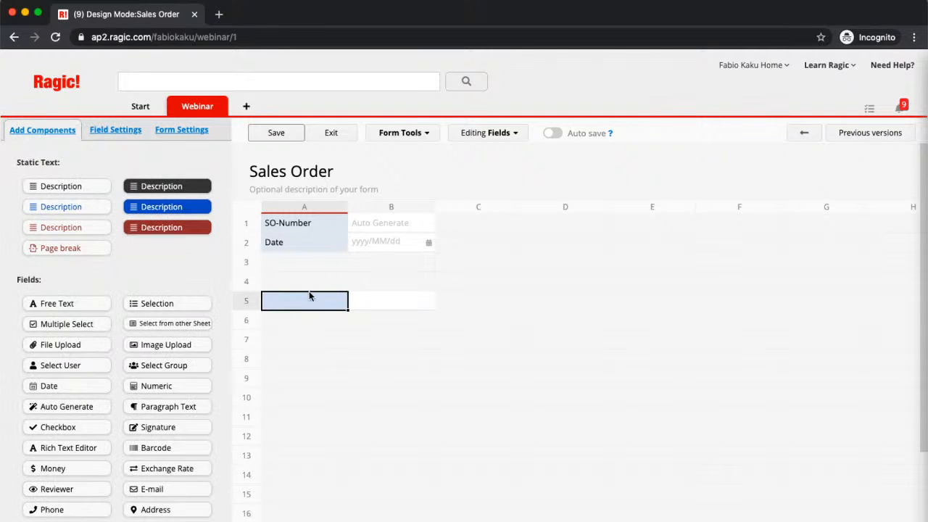
{"action": "type", "text": "Customer Name"}
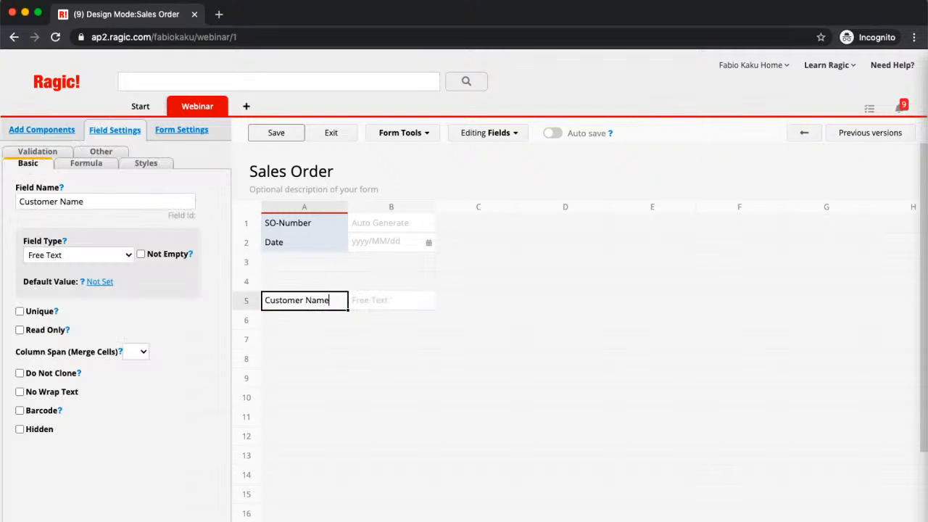
{"action": "key", "text": "Return"}
{"action": "type", "text": "Phone"}
{"action": "key", "text": "Return"}
{"action": "type", "text": "Email"}
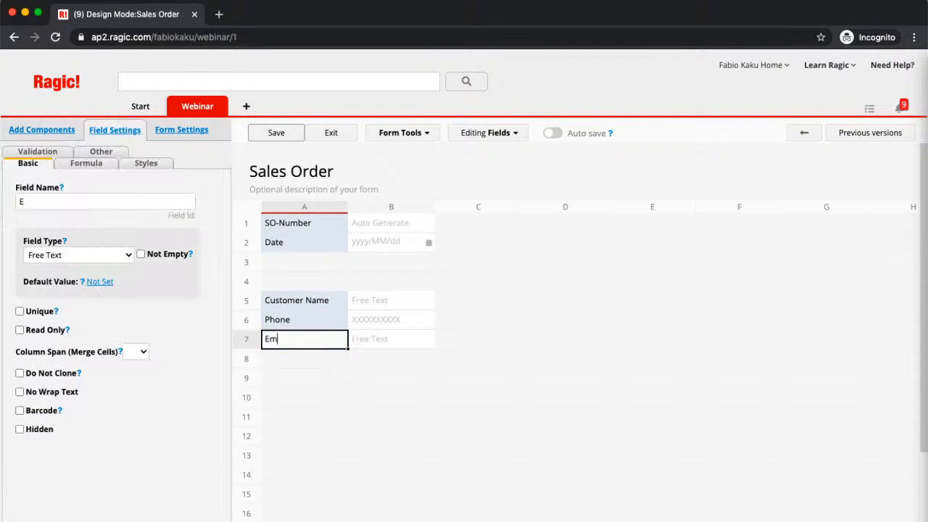
{"action": "key", "text": "Return"}
{"action": "type", "text": "Address"}
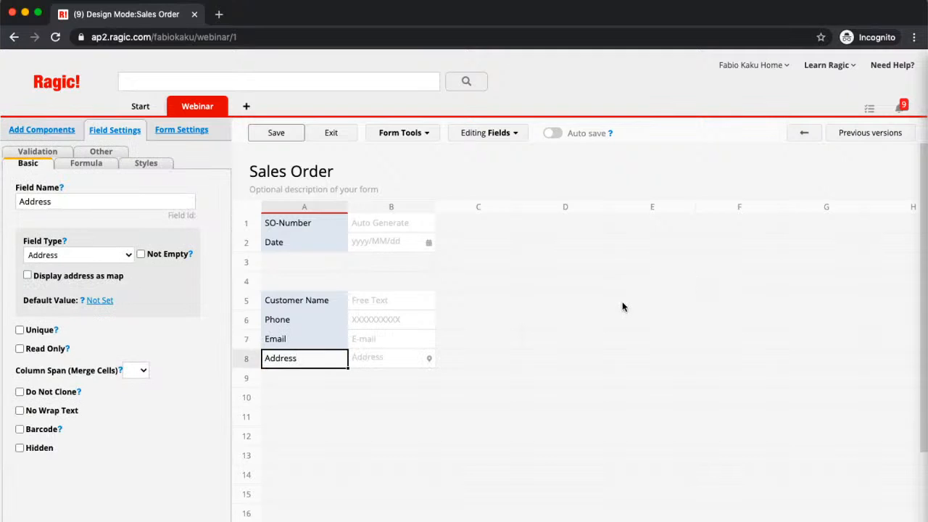
Add a 'Created By' field, move it to row 6, and label D5 'Creator E-Number'
{"action": "left_click", "coordinate": [579, 298]}
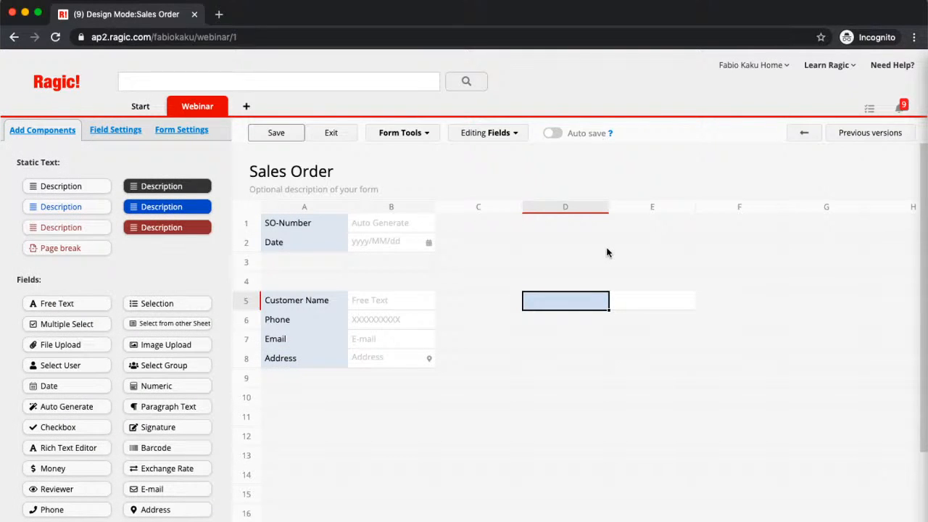
{"action": "type", "text": "Created"}
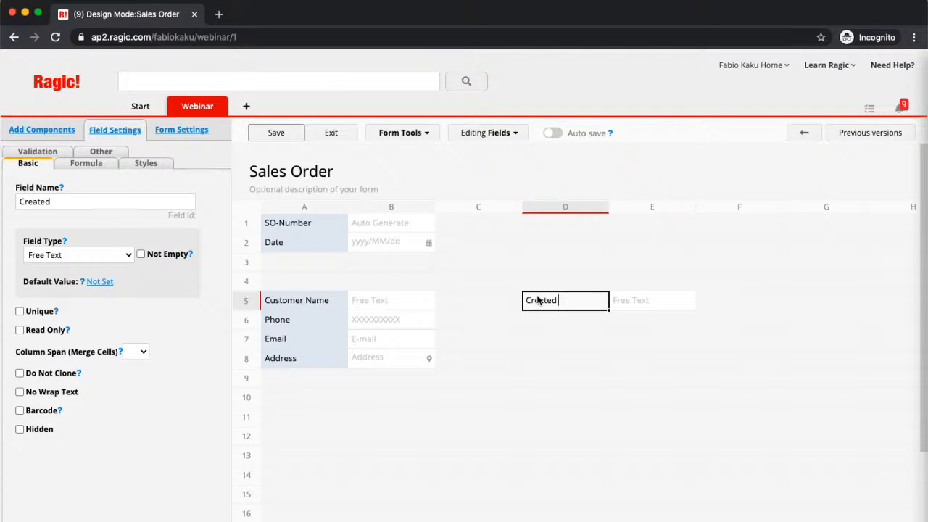
{"action": "type", "text": " By"}
{"action": "left_click", "coordinate": [564, 332]}
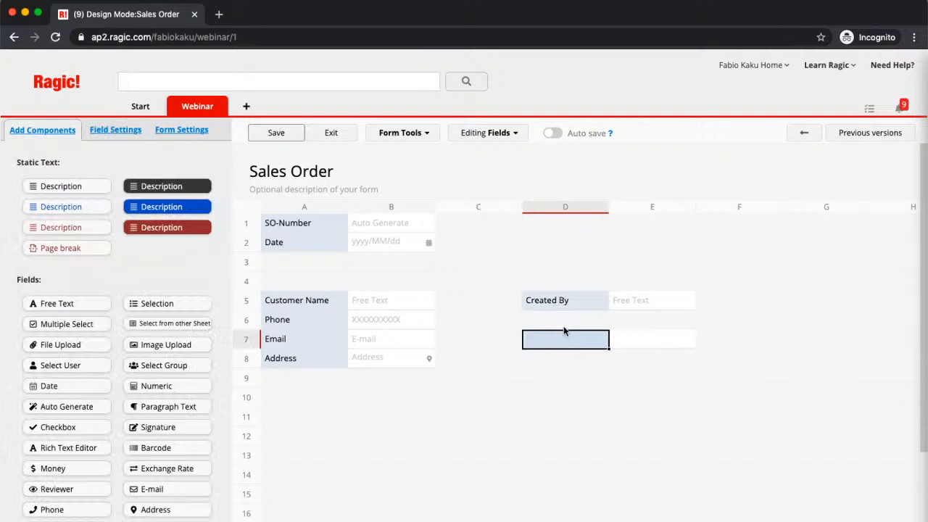
{"action": "left_click", "coordinate": [580, 296]}
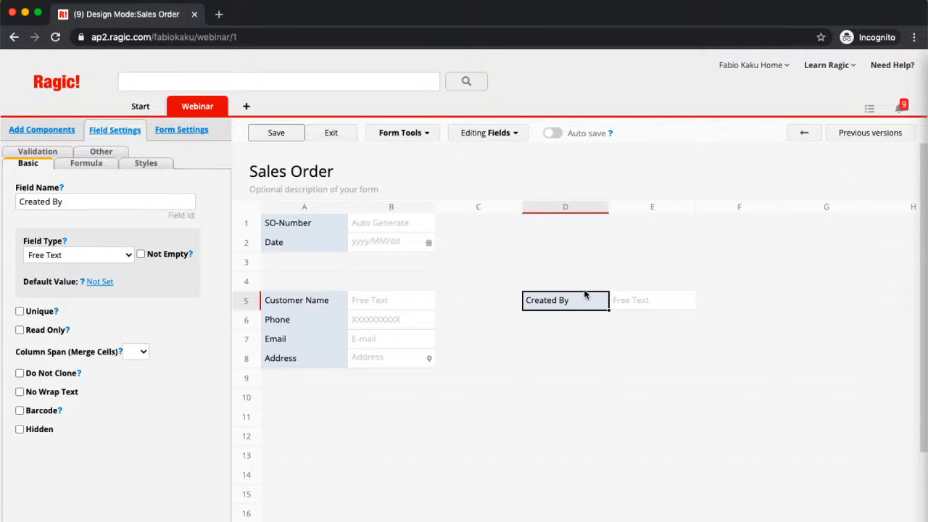
{"action": "left_click_drag", "start_coordinate": [585, 293], "coordinate": [576, 321]}
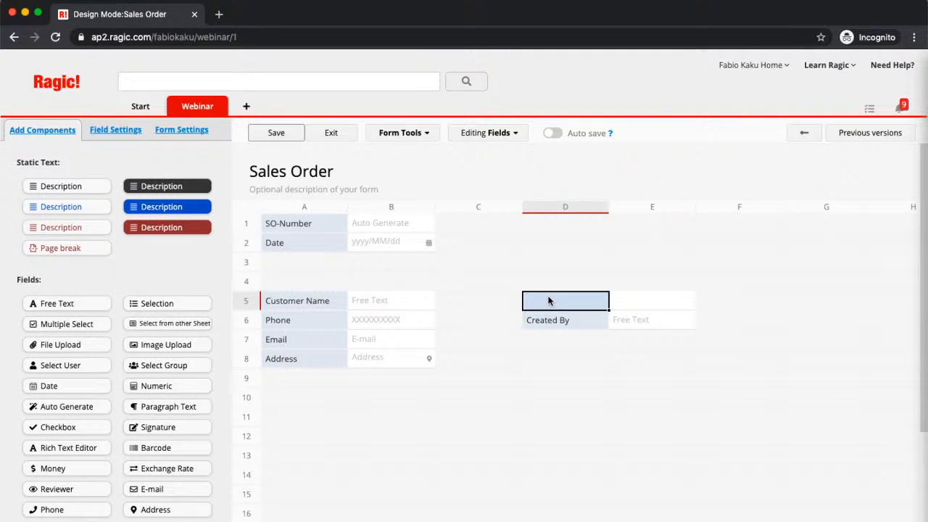
{"action": "type", "text": "Creator E"}
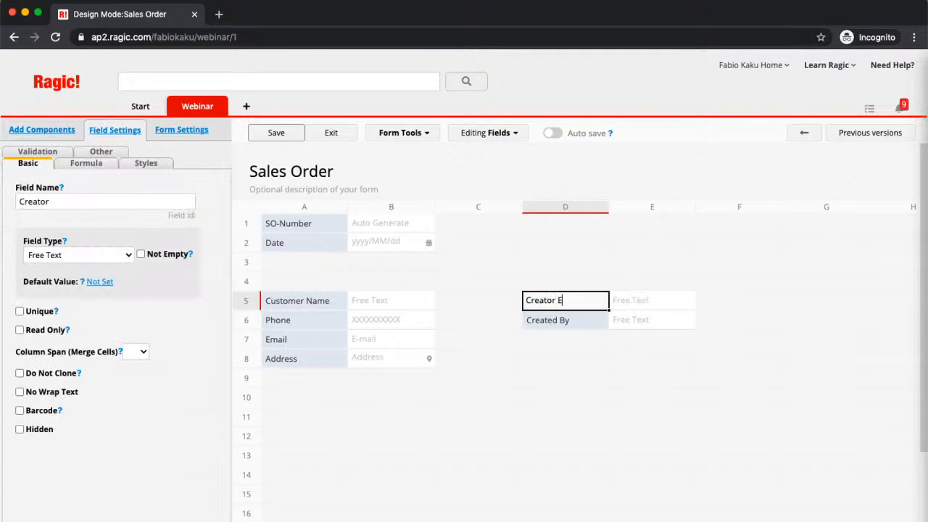
{"action": "type", "text": "-Number"}
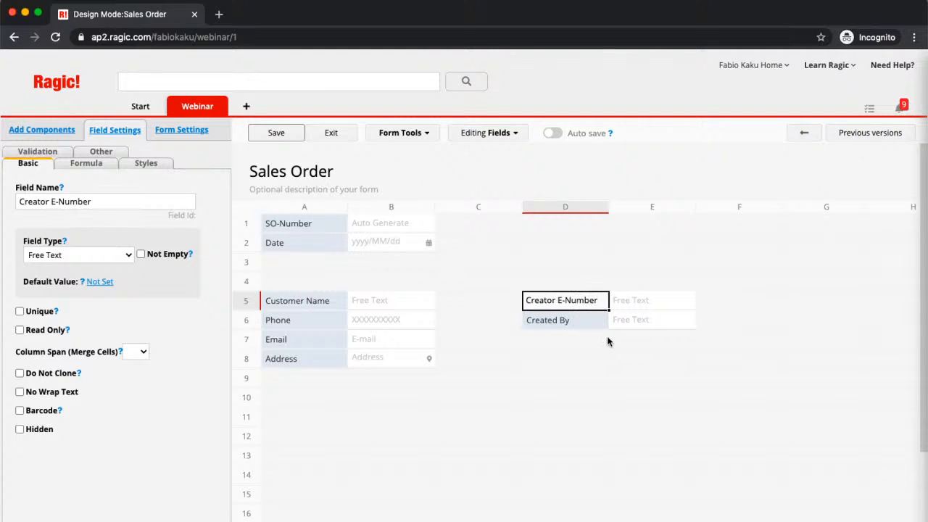
Enter line-item headers Product, Quantity, Price Per Item and Total in row 10, with Total as Money
{"action": "left_click", "coordinate": [299, 403]}
{"action": "left_click", "coordinate": [298, 403]}
{"action": "type", "text": "Products"}
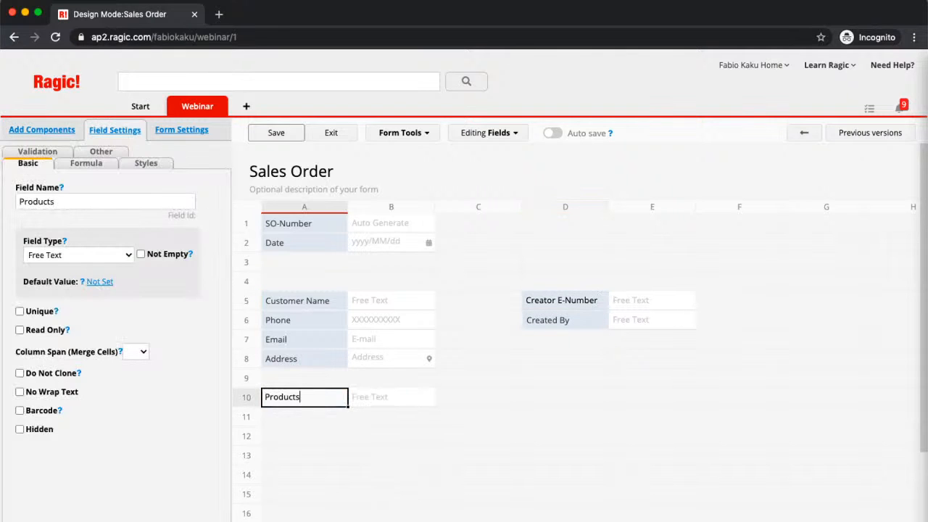
{"action": "key", "text": "BackSpace"}
{"action": "type", "text": "s"}
{"action": "key", "text": "BackSpace"}
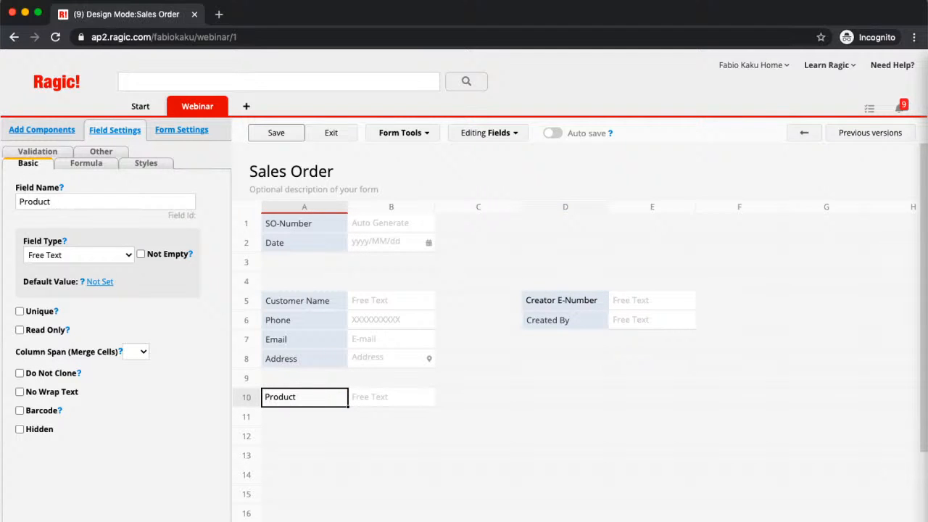
{"action": "key", "text": "Tab"}
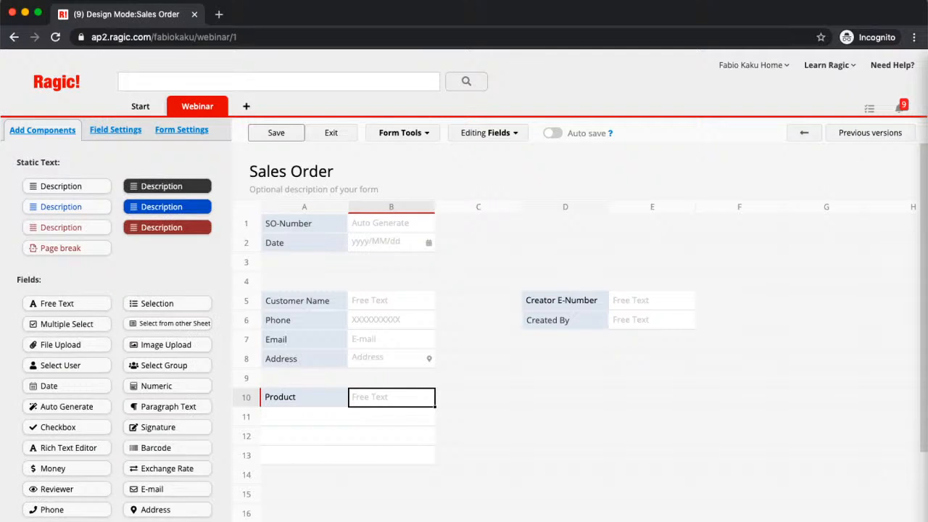
{"action": "type", "text": "Quantity"}
{"action": "key", "text": "Tab"}
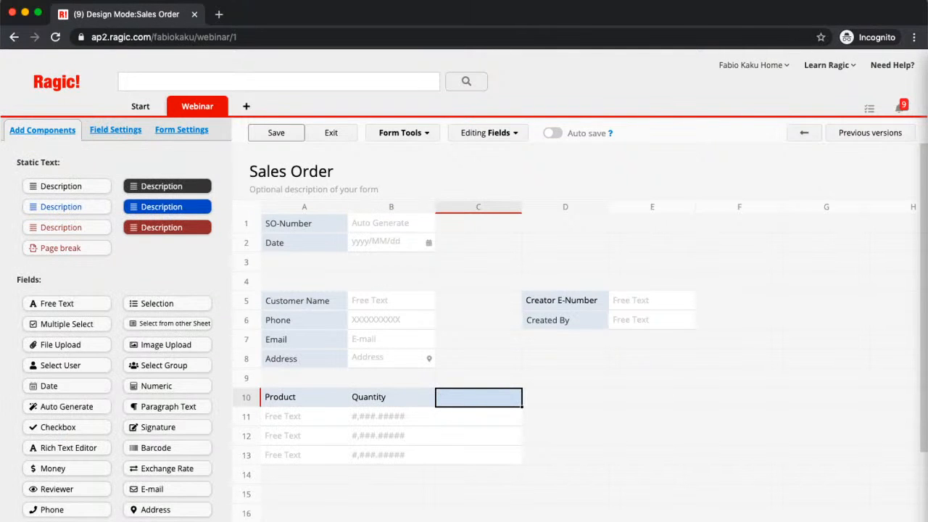
{"action": "type", "text": "Pric"}
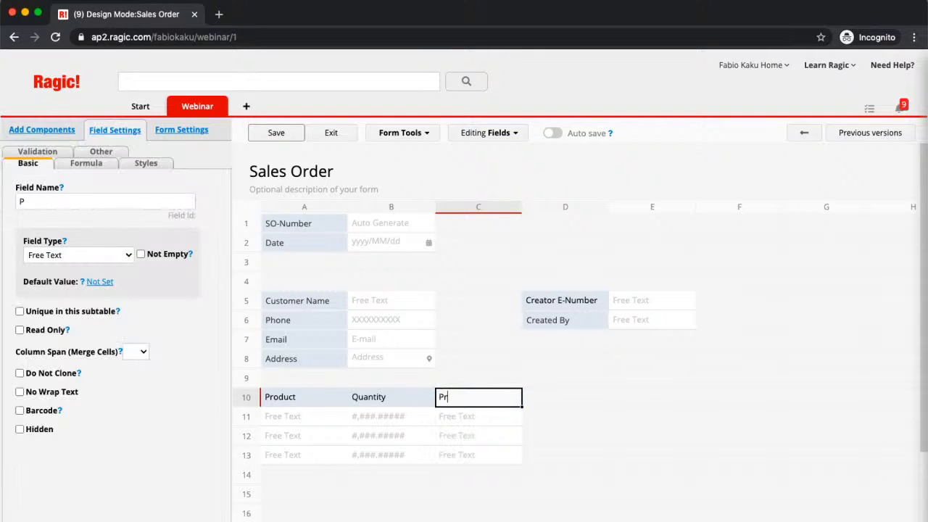
{"action": "key", "text": "BackSpace"}
{"action": "key", "text": "BackSpace"}
{"action": "key", "text": "BackSpace"}
{"action": "key", "text": "BackSpace"}
{"action": "type", "text": "Price Per Item"}
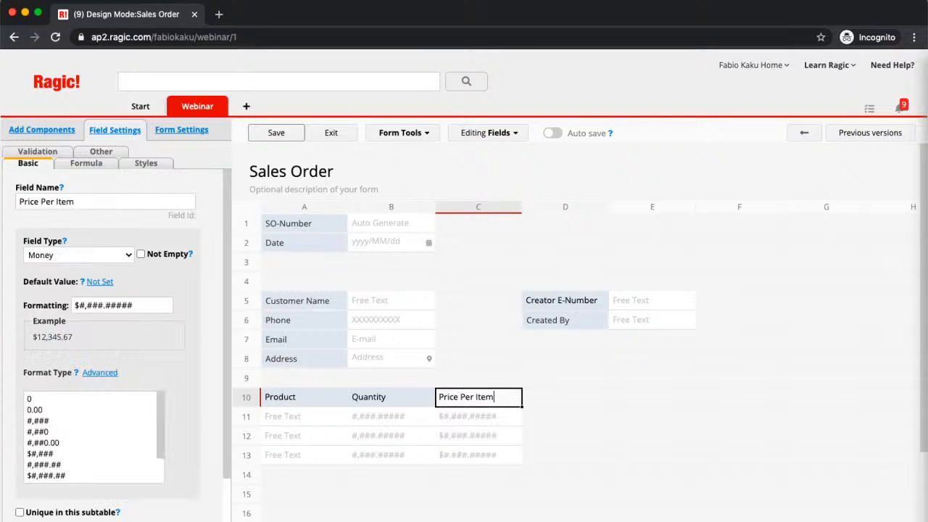
{"action": "key", "text": "Tab"}
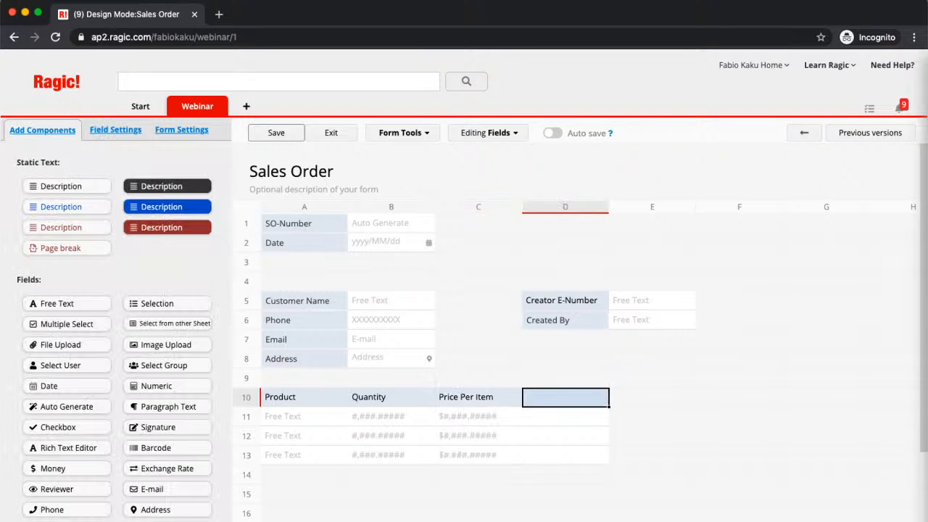
{"action": "type", "text": "Total"}
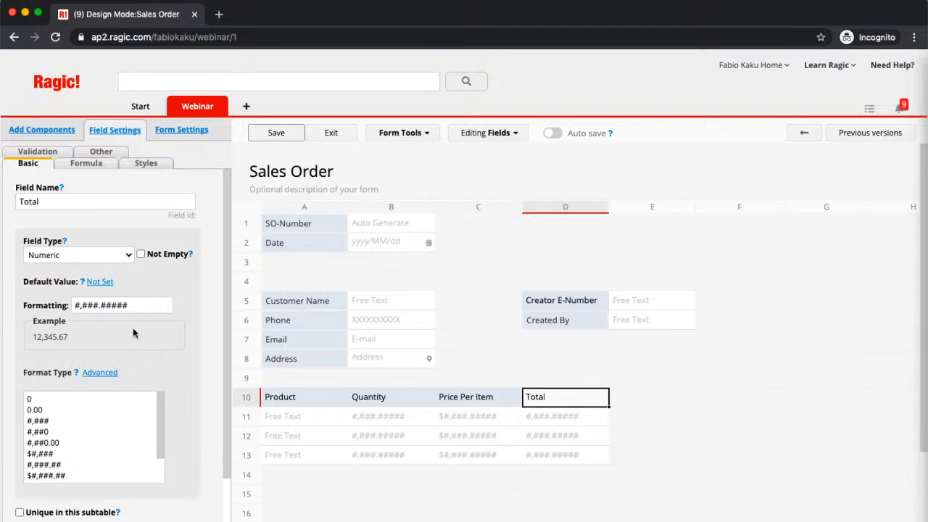
{"action": "left_click", "coordinate": [103, 262]}
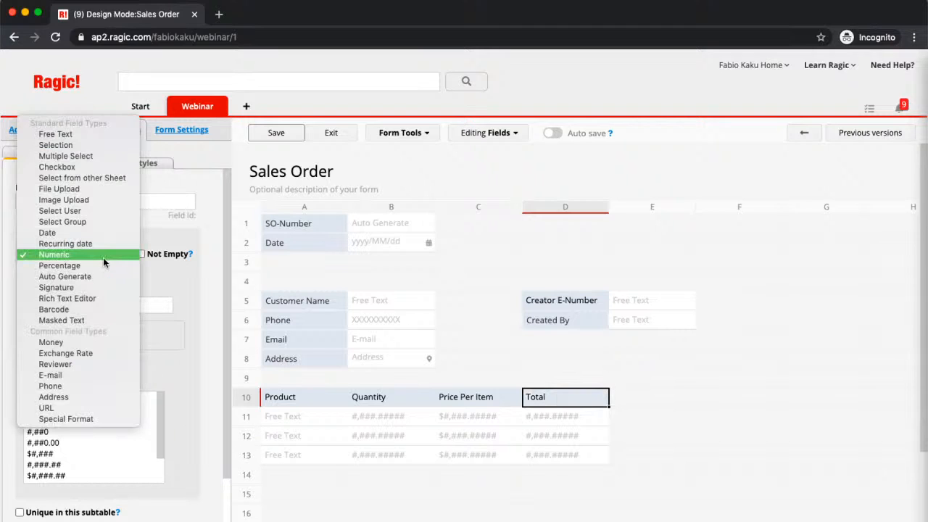
{"action": "left_click", "coordinate": [72, 342]}
Add a Money-type 'Grand Total' field in C14 and save the form design
{"action": "left_click", "coordinate": [485, 474]}
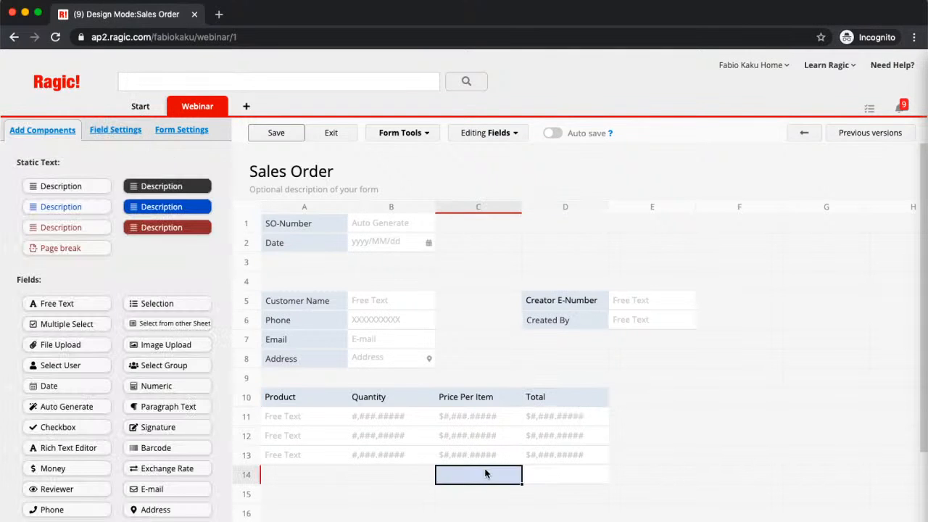
{"action": "type", "text": "Grand Total"}
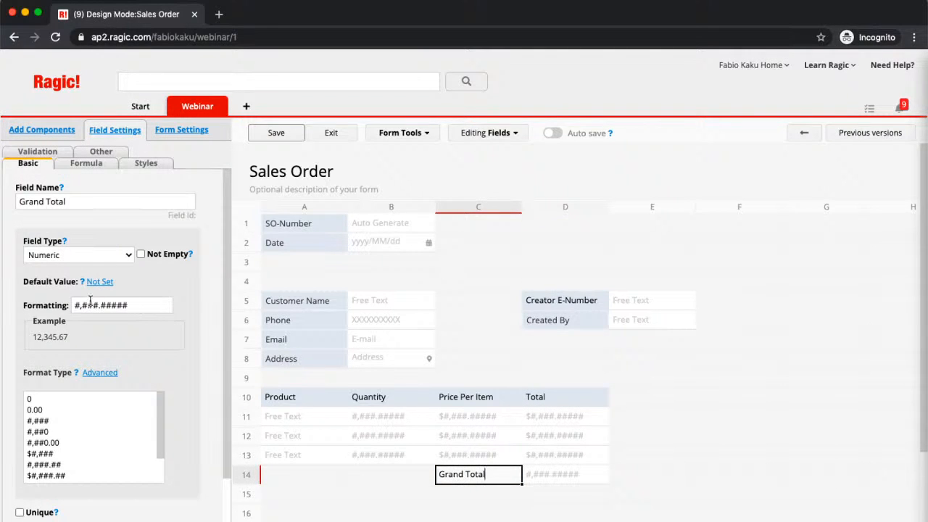
{"action": "left_click", "coordinate": [78, 252]}
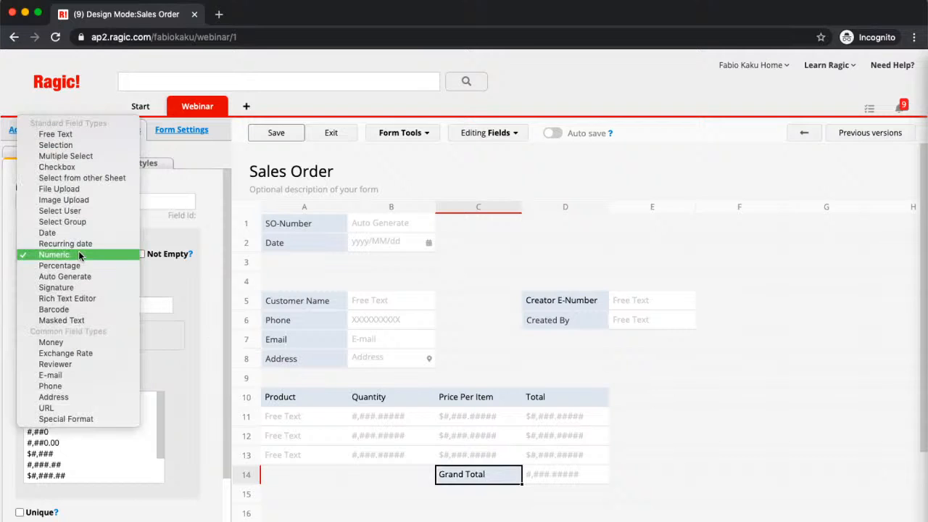
{"action": "left_click", "coordinate": [53, 341]}
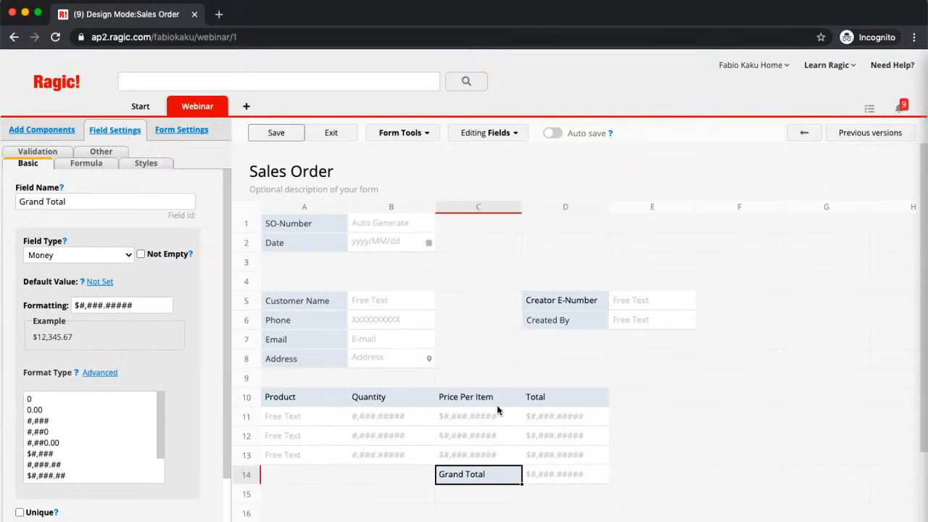
{"action": "left_click", "coordinate": [268, 135]}
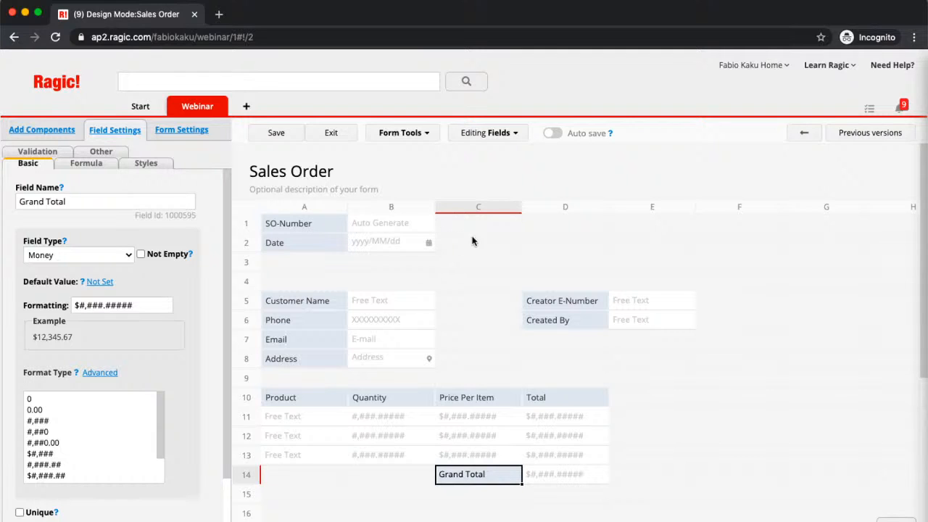
{"action": "left_click", "coordinate": [579, 304]}
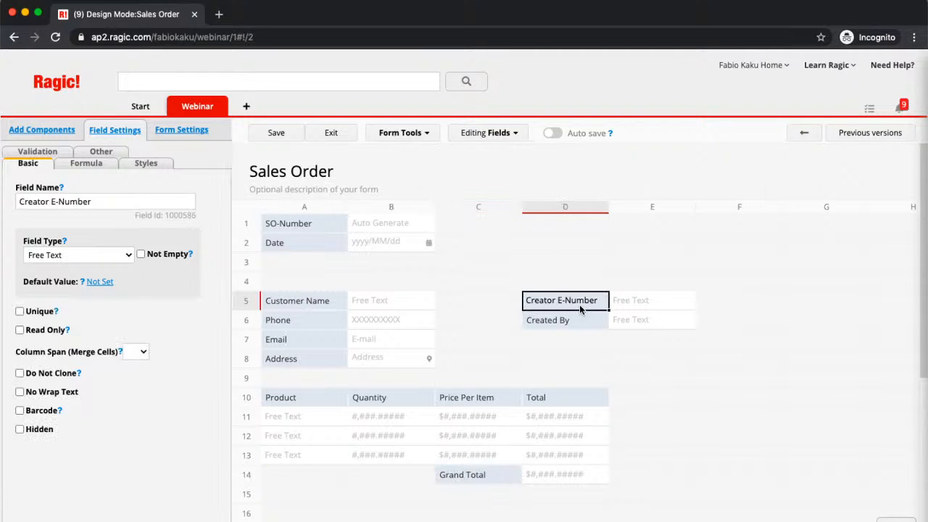
{"action": "left_click", "coordinate": [410, 133]}
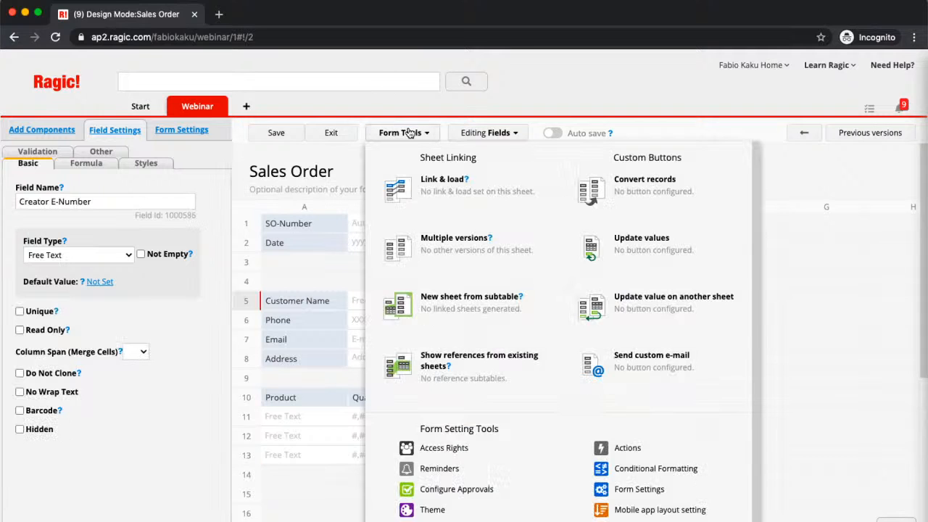
Link Creator E-Number to Employees Sheet E-Number, loading Name, Department, Email and Office Extension
{"action": "left_click", "coordinate": [435, 192]}
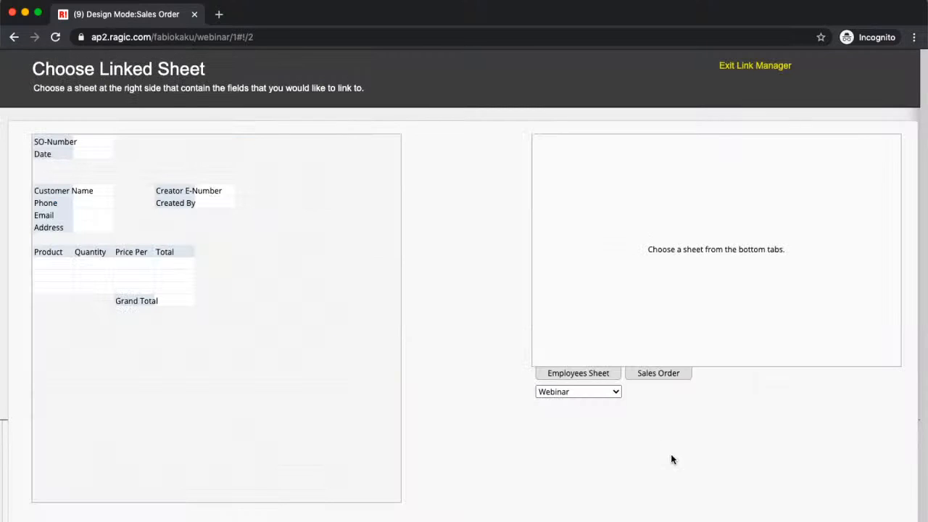
{"action": "left_click", "coordinate": [595, 373]}
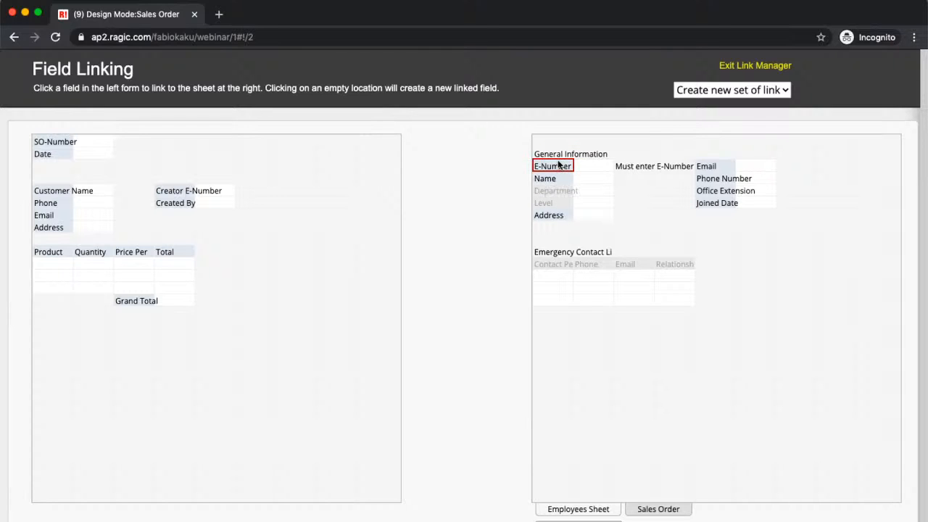
{"action": "left_click_drag", "start_coordinate": [559, 168], "coordinate": [181, 190]}
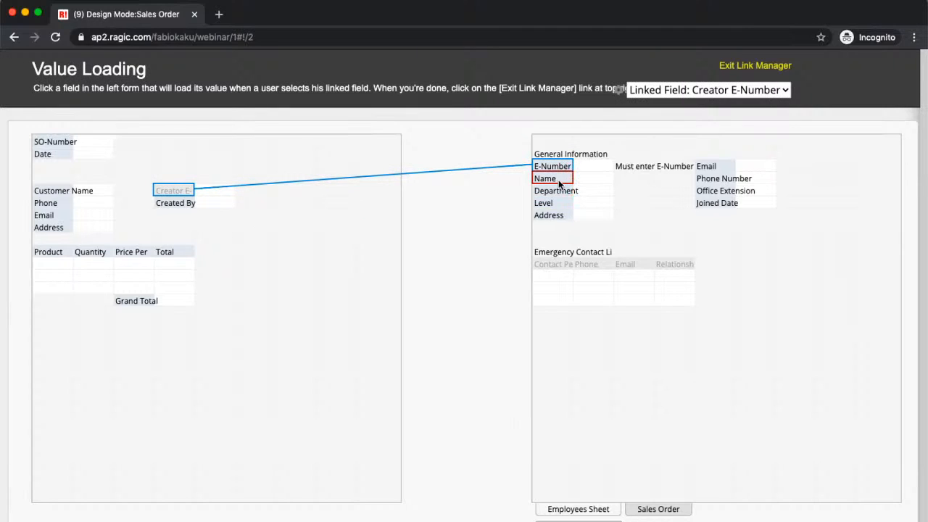
{"action": "left_click_drag", "start_coordinate": [558, 181], "coordinate": [162, 198]}
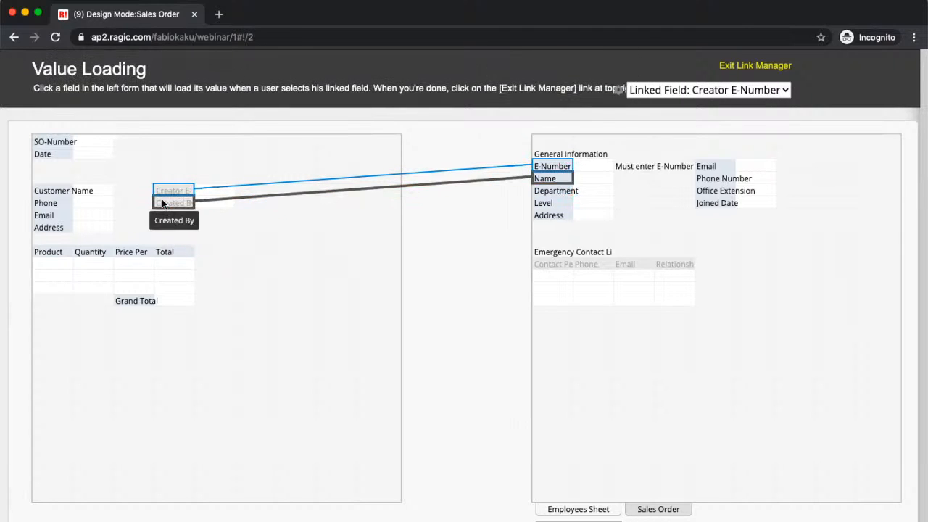
{"action": "left_click_drag", "start_coordinate": [563, 190], "coordinate": [175, 215]}
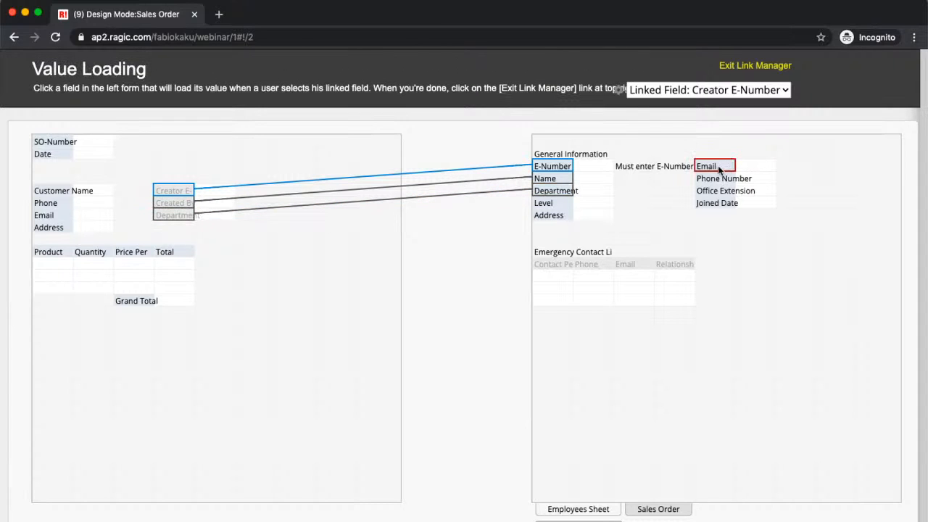
{"action": "left_click_drag", "start_coordinate": [384, 259], "coordinate": [174, 227]}
{"action": "left_click_drag", "start_coordinate": [706, 187], "coordinate": [183, 241]}
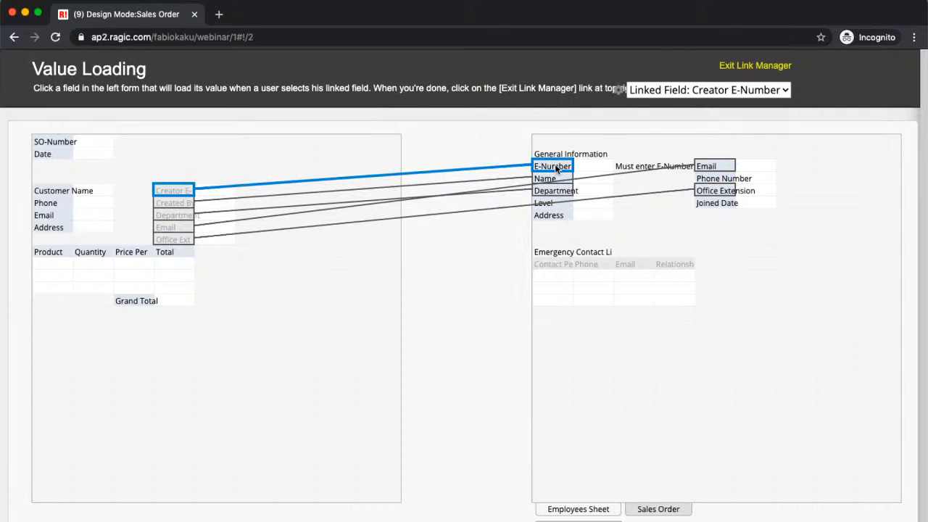
{"action": "left_click_drag", "start_coordinate": [556, 169], "coordinate": [176, 191]}
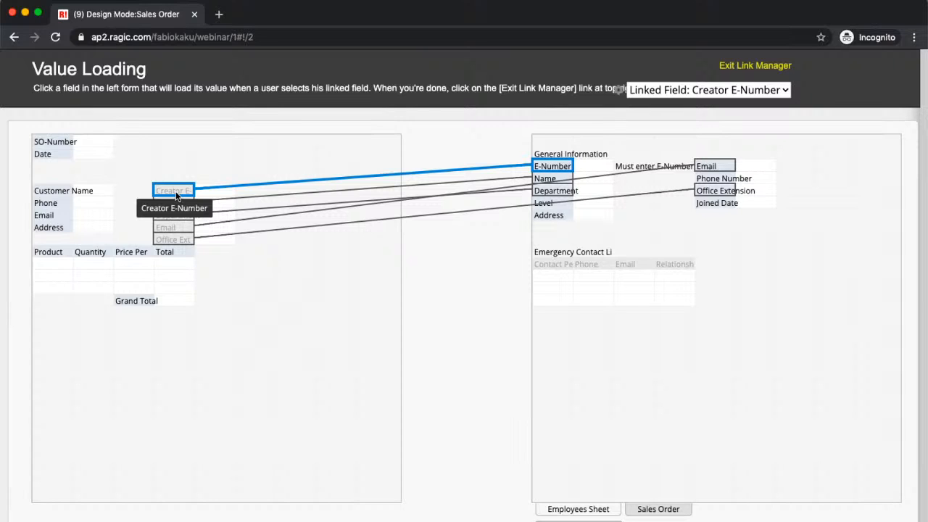
Return to the form designer and move the Grand Total field lower on the form
{"action": "left_click", "coordinate": [740, 69]}
{"action": "left_click", "coordinate": [896, 365]}
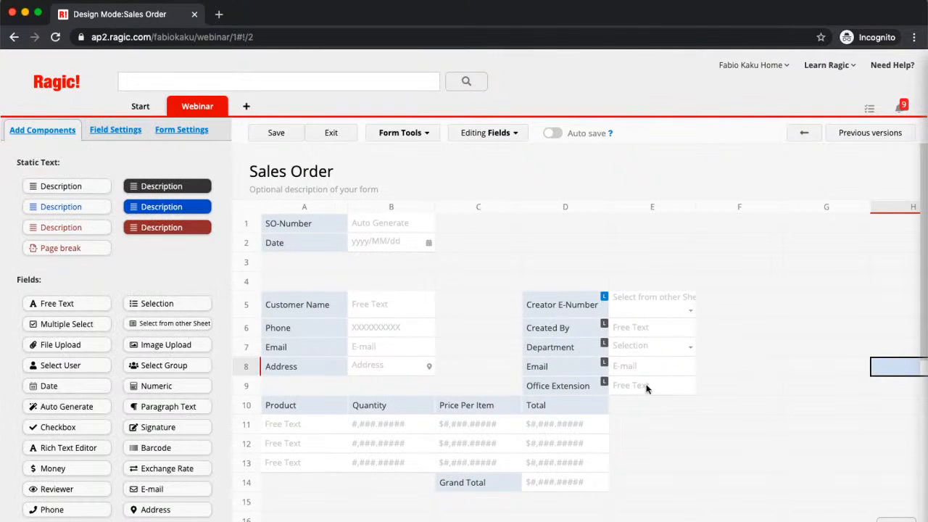
{"action": "left_click", "coordinate": [285, 364]}
{"action": "left_click", "coordinate": [446, 481]}
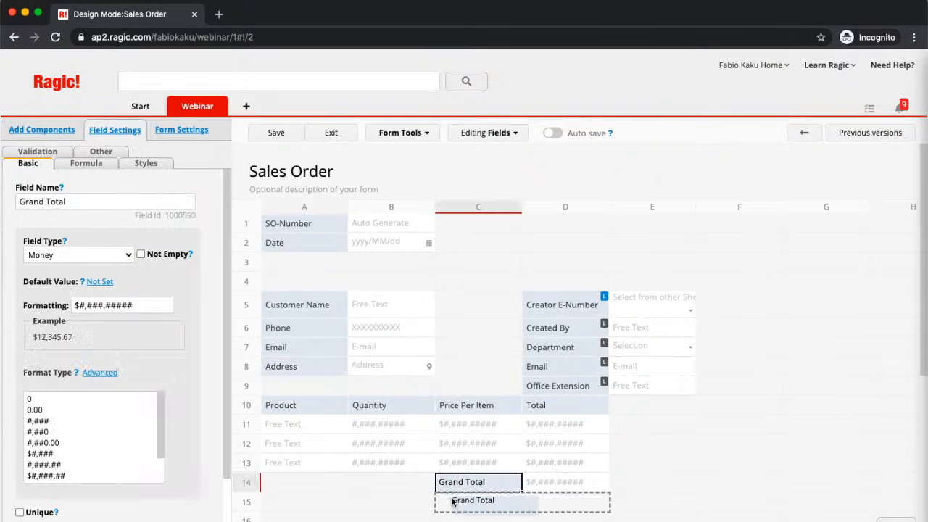
{"action": "left_click_drag", "start_coordinate": [448, 482], "coordinate": [464, 519]}
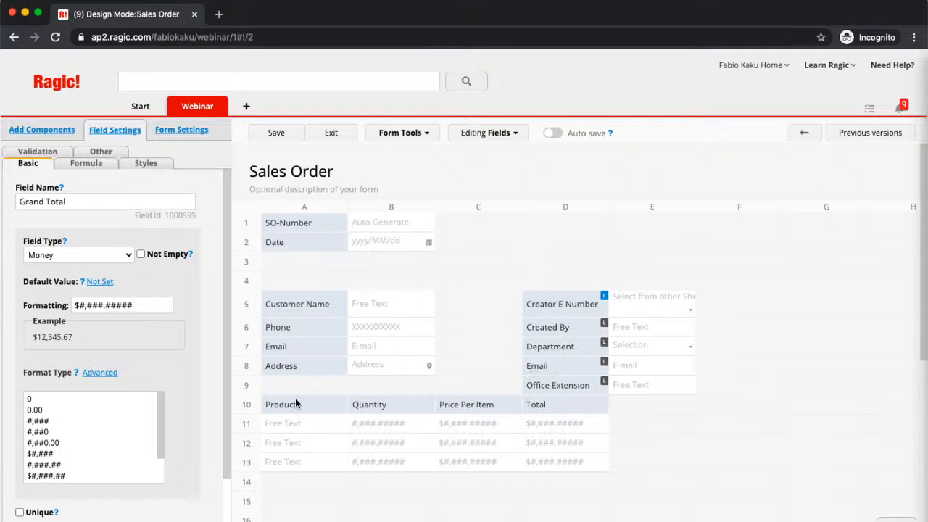
Move the Product subtable down so it starts at cell A14
{"action": "left_click_drag", "start_coordinate": [294, 404], "coordinate": [292, 485]}
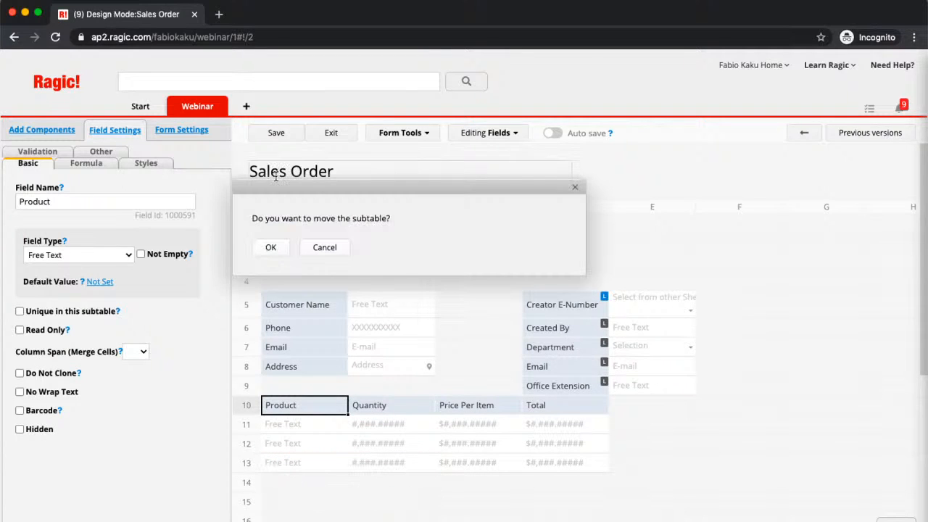
{"action": "left_click", "coordinate": [269, 248]}
{"action": "left_click", "coordinate": [286, 250]}
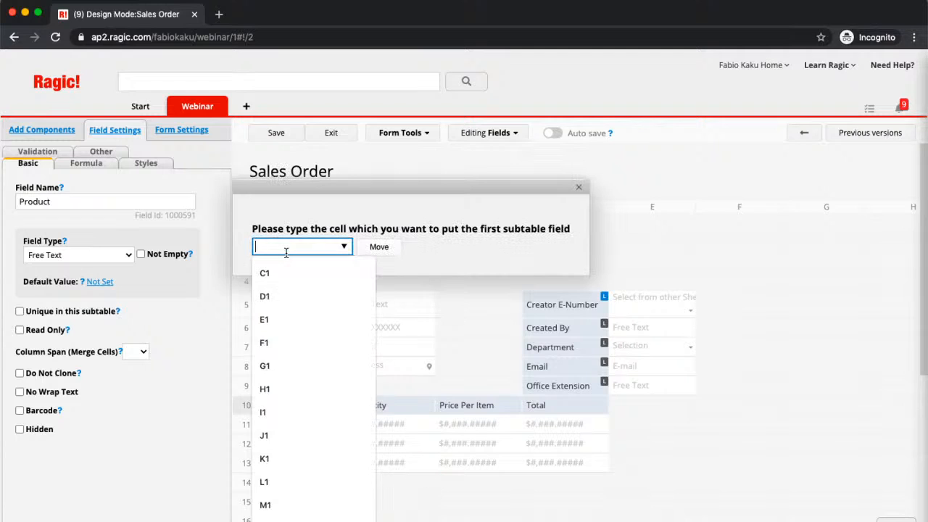
{"action": "left_click", "coordinate": [511, 249]}
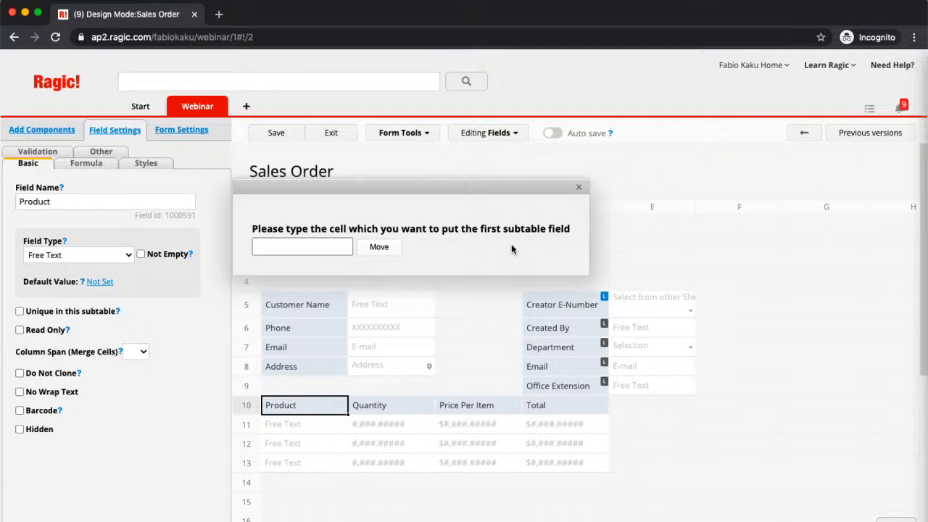
{"action": "left_click", "coordinate": [290, 246]}
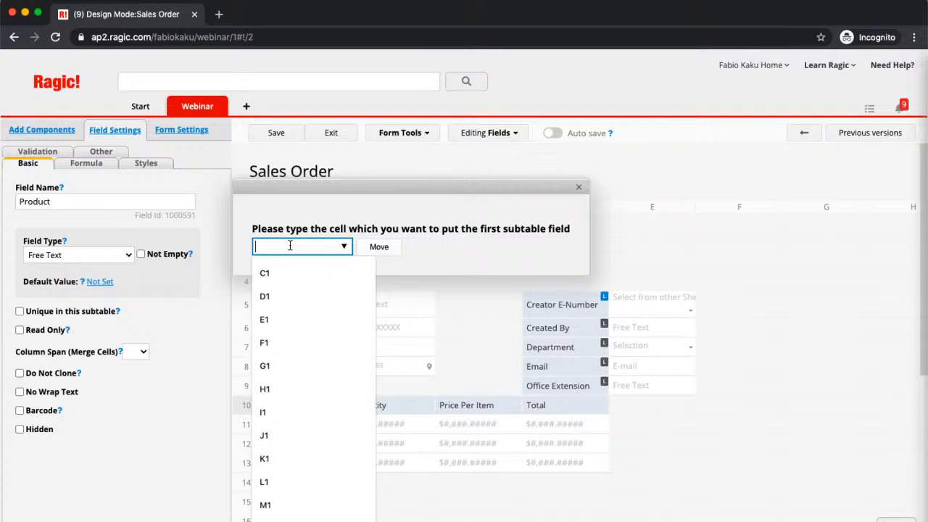
{"action": "type", "text": "A14"}
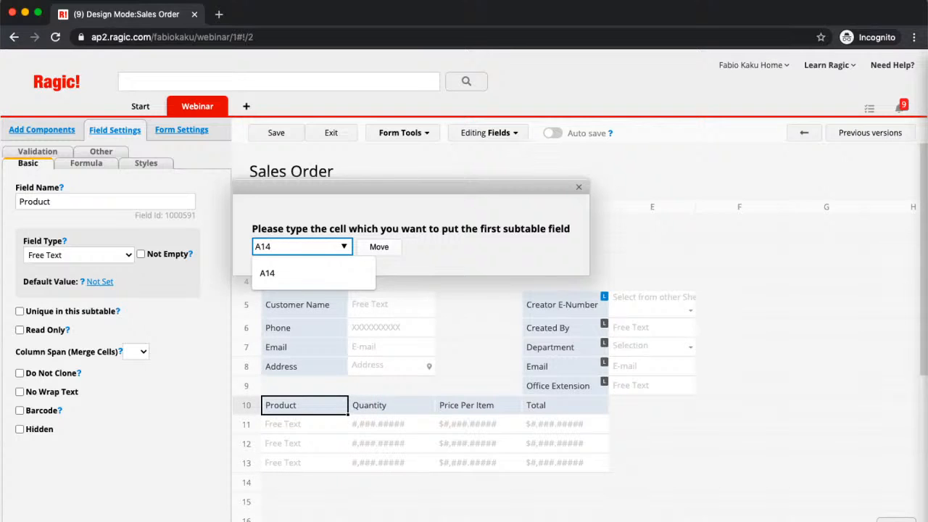
{"action": "left_click", "coordinate": [380, 247]}
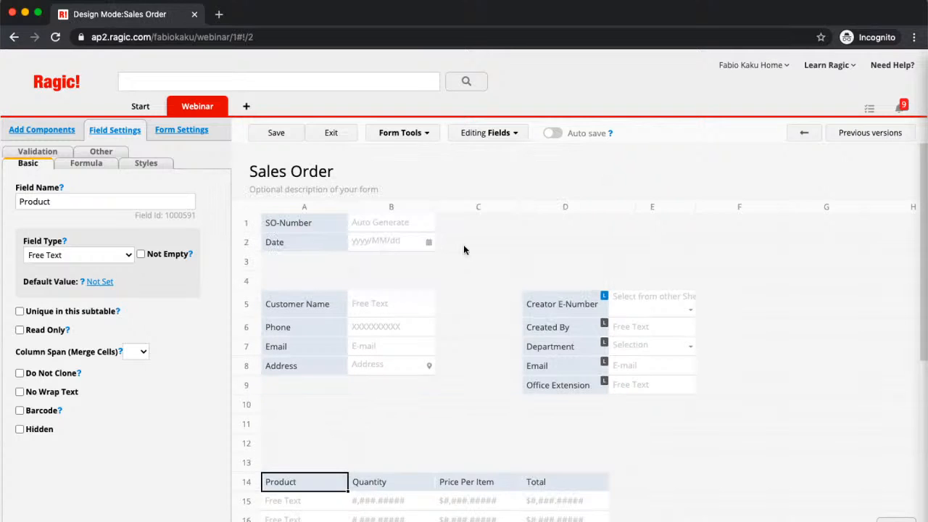
Move the Product subtable back up to start at cell A13
{"action": "left_click_drag", "start_coordinate": [307, 261], "coordinate": [304, 244]}
{"action": "left_click", "coordinate": [272, 246]}
{"action": "left_click", "coordinate": [272, 245]}
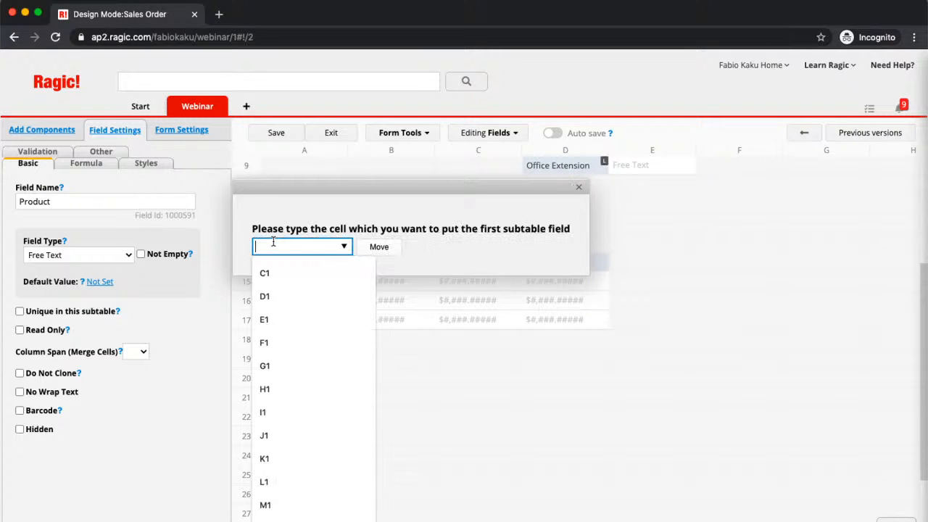
{"action": "type", "text": "A13"}
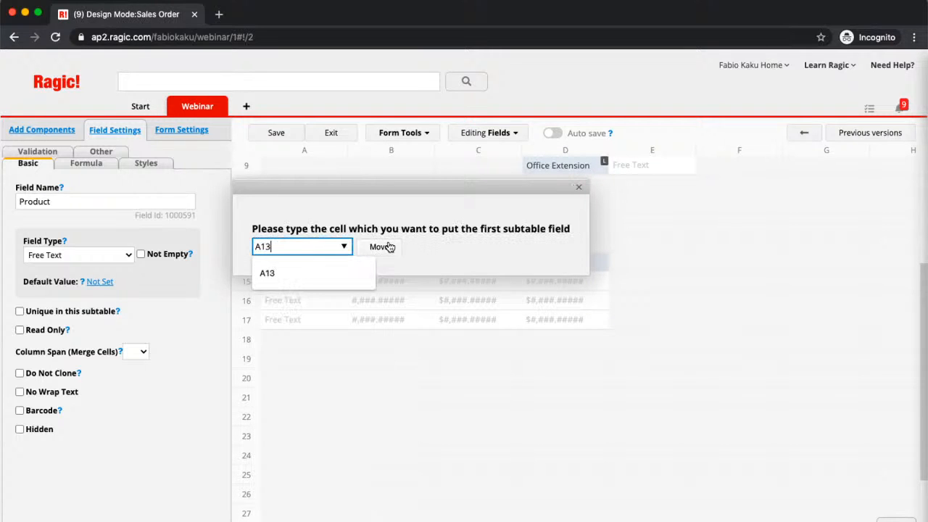
{"action": "left_click", "coordinate": [384, 246]}
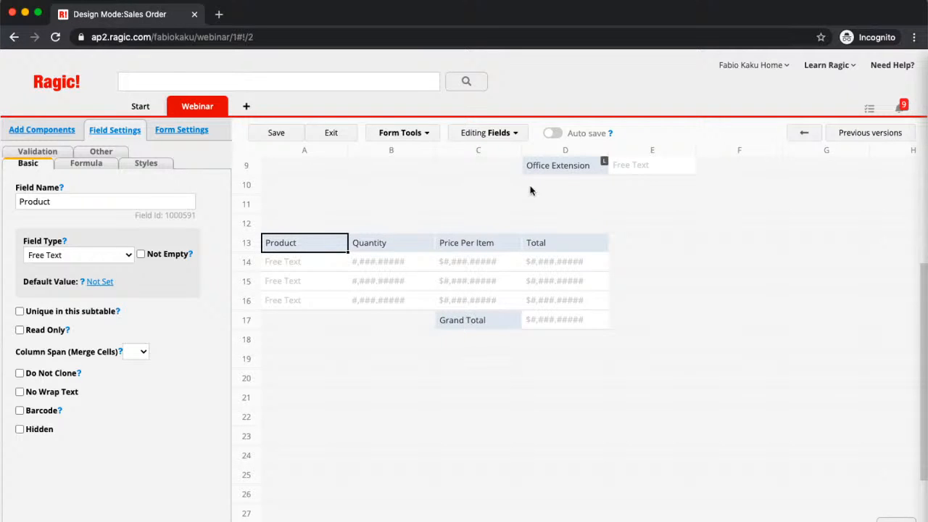
{"action": "scroll", "coordinate": [501, 302], "scroll_direction": "up", "scroll_amount": 2}
{"action": "scroll", "coordinate": [501, 302], "scroll_direction": "up", "scroll_amount": 3}
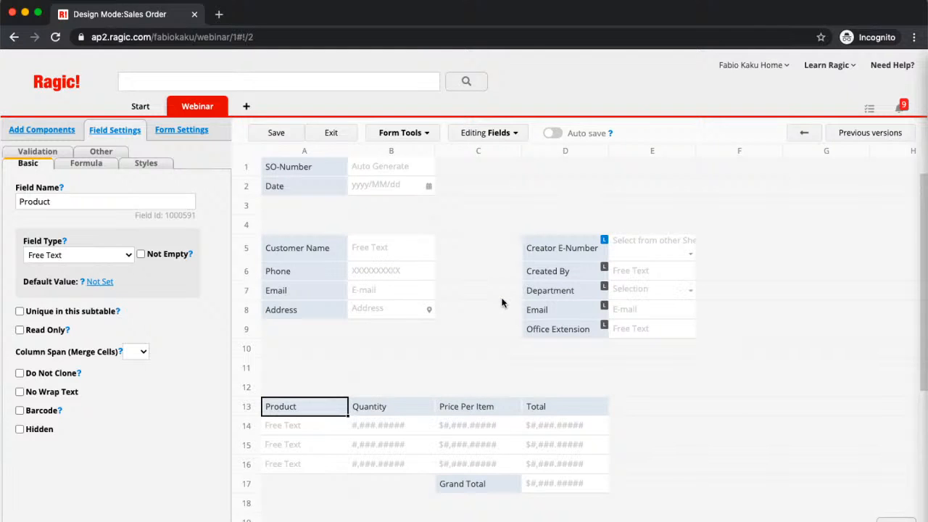
{"action": "scroll", "coordinate": [502, 302], "scroll_direction": "up", "scroll_amount": 1}
{"action": "scroll", "coordinate": [502, 302], "scroll_direction": "up", "scroll_amount": 1}
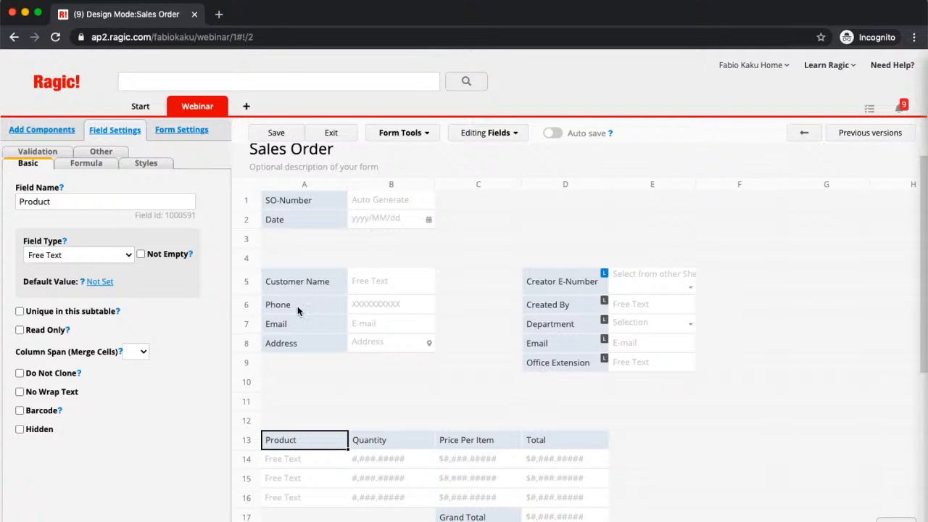
Select the subtable's Total cell D13 to show its Money settings with $#,###.##### format
{"action": "left_click", "coordinate": [319, 478]}
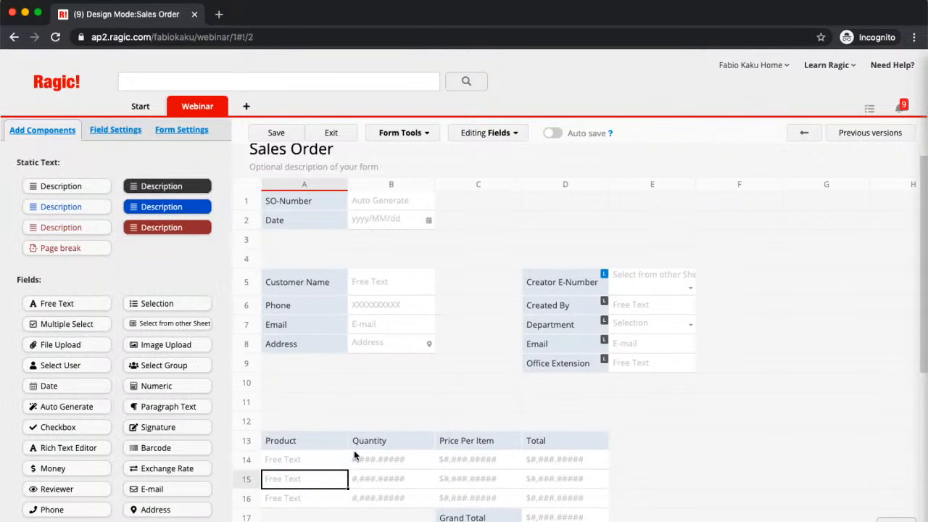
{"action": "left_click", "coordinate": [375, 441]}
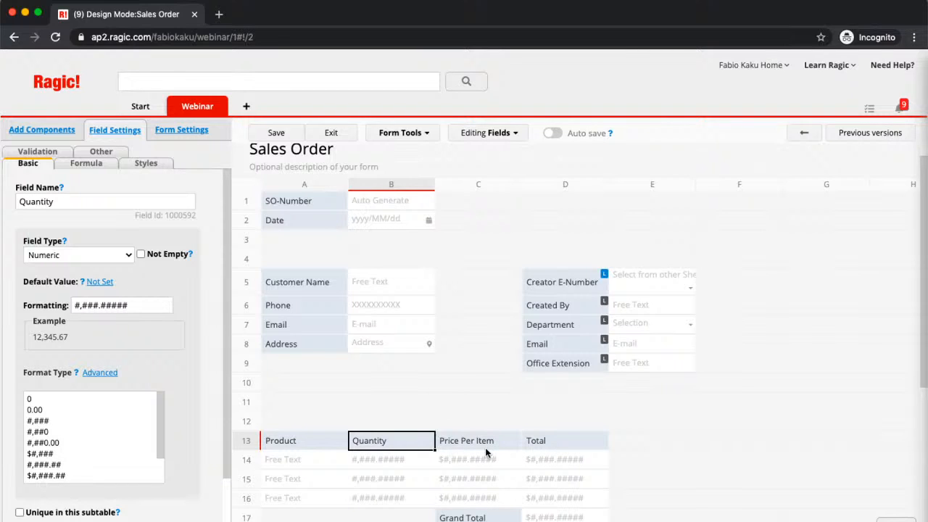
{"action": "left_click", "coordinate": [569, 439]}
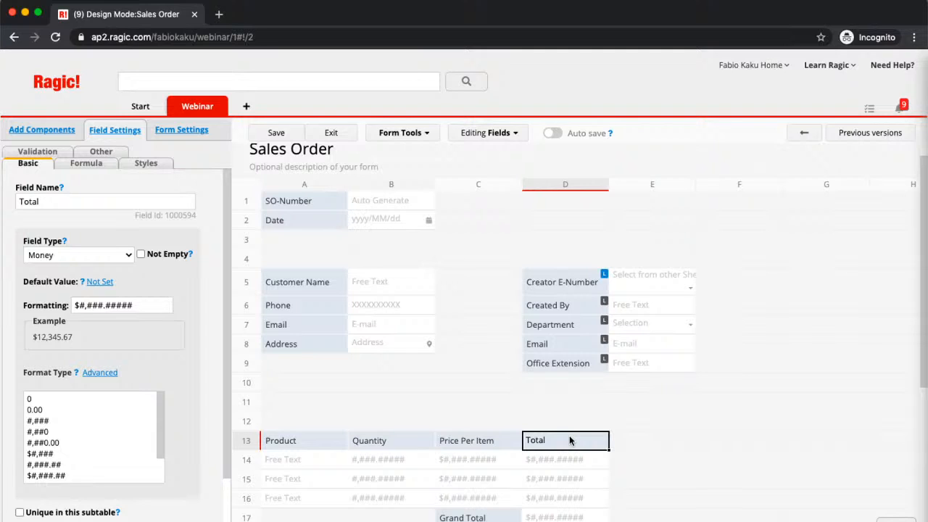
Give the Total column the formula B13*C13
{"action": "left_click", "coordinate": [97, 165]}
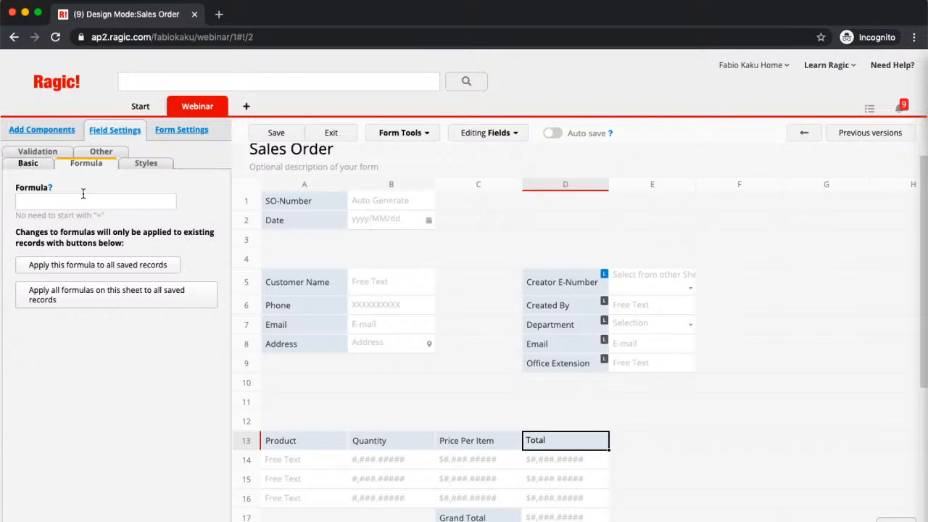
{"action": "left_click", "coordinate": [84, 194]}
{"action": "type", "text": "B"}
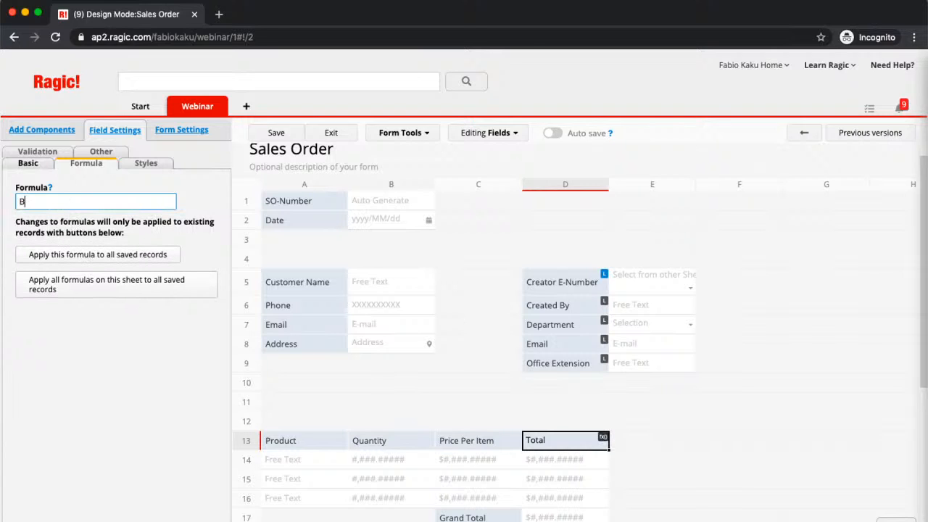
{"action": "type", "text": "13*C13"}
Set Grand Total's formula to D13, save the design, and exit to the order form
{"action": "left_click", "coordinate": [500, 518]}
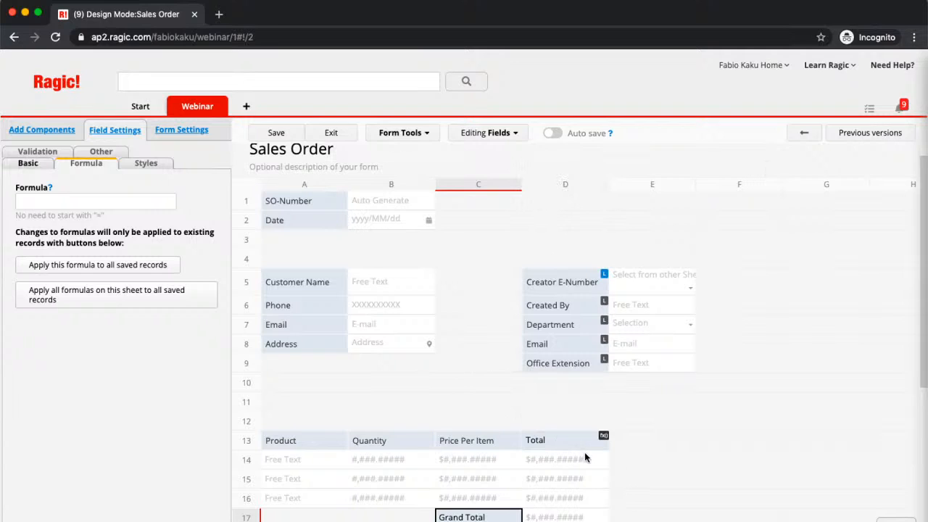
{"action": "left_click", "coordinate": [45, 197]}
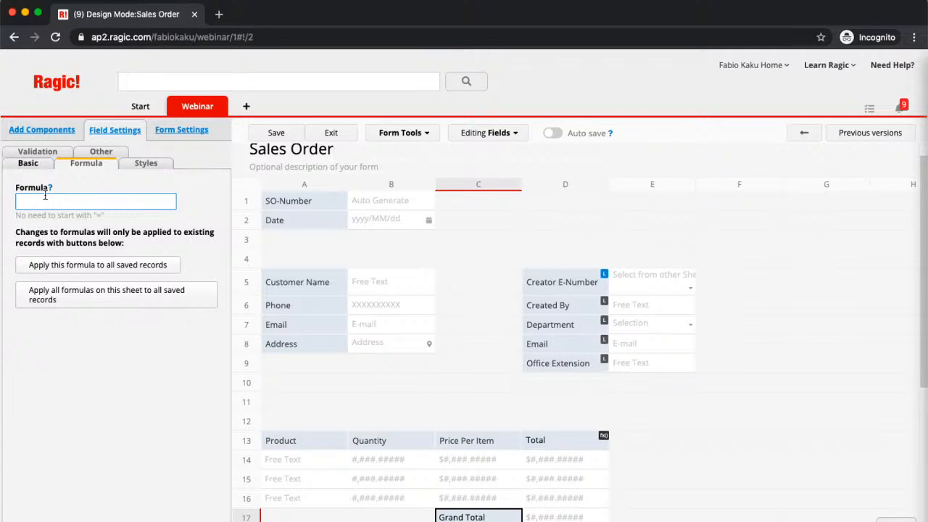
{"action": "type", "text": "D13"}
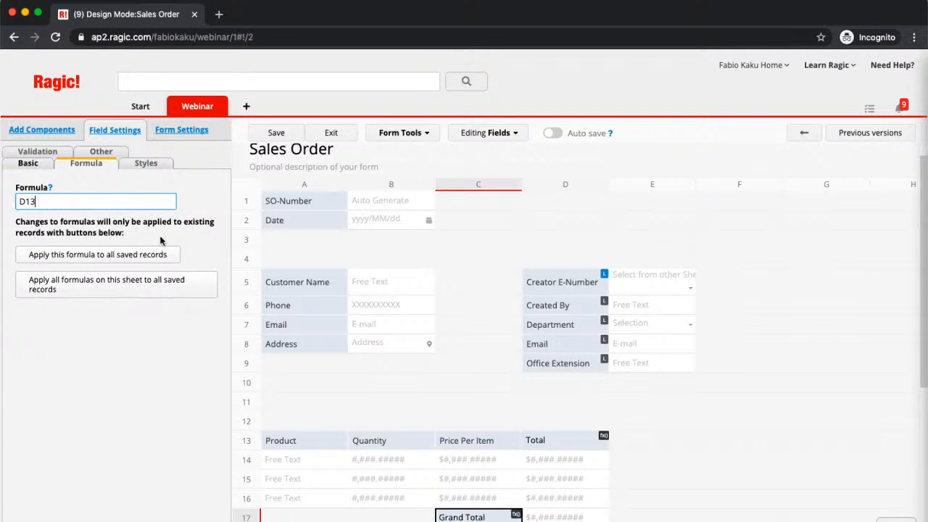
{"action": "left_click", "coordinate": [286, 131]}
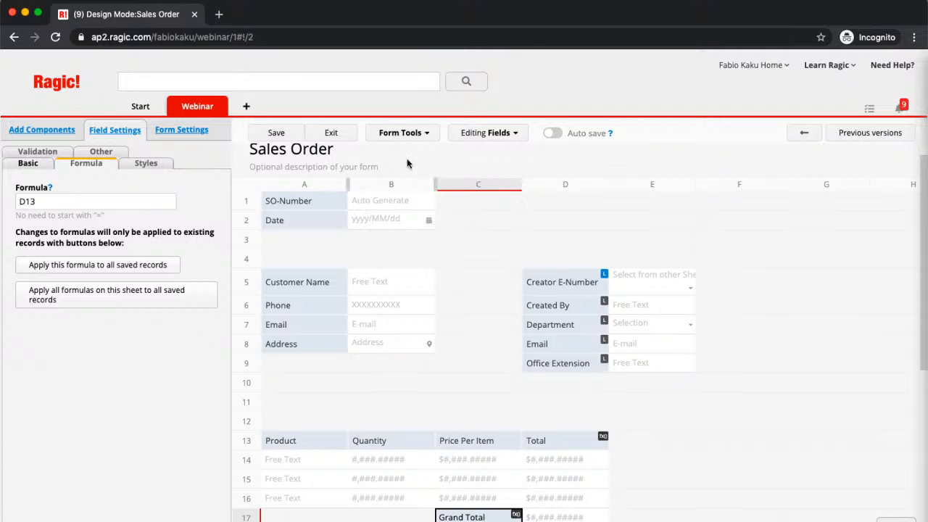
{"action": "left_click", "coordinate": [329, 134]}
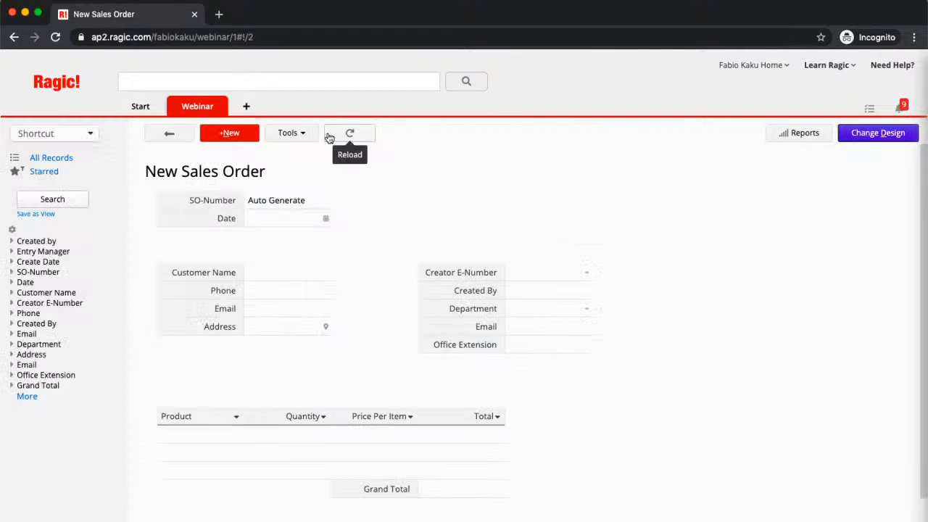
Start a new sales order record dated 2020/09/24
{"action": "left_click_drag", "start_coordinate": [348, 133], "coordinate": [467, 249]}
{"action": "left_click", "coordinate": [468, 248]}
{"action": "left_click", "coordinate": [231, 135]}
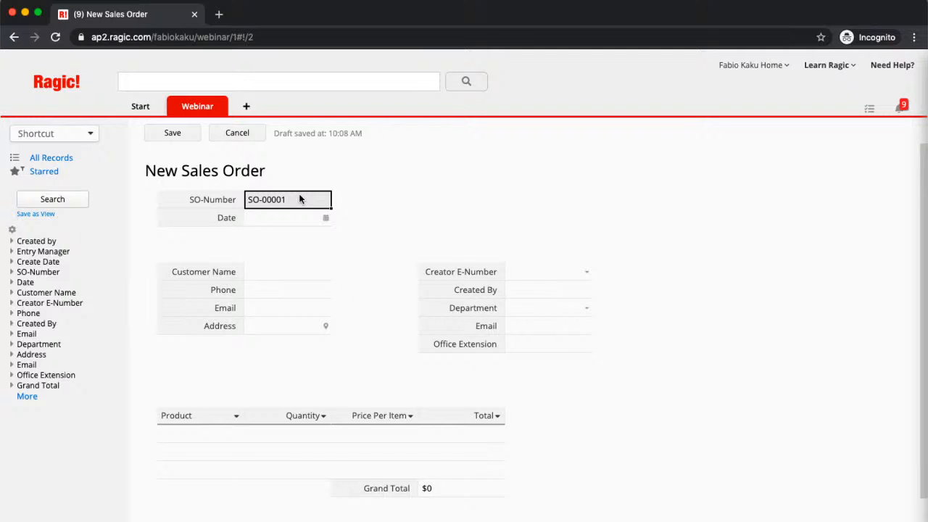
{"action": "left_click", "coordinate": [328, 220]}
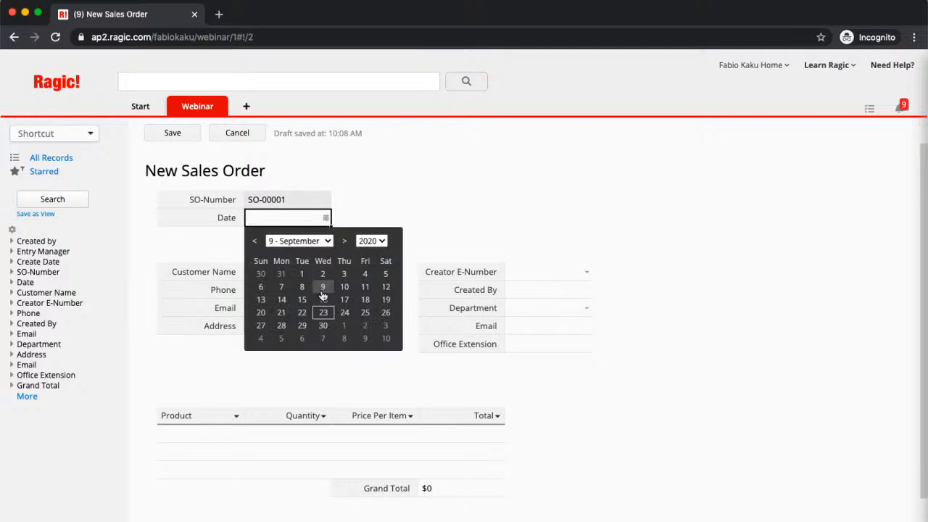
{"action": "left_click", "coordinate": [345, 312]}
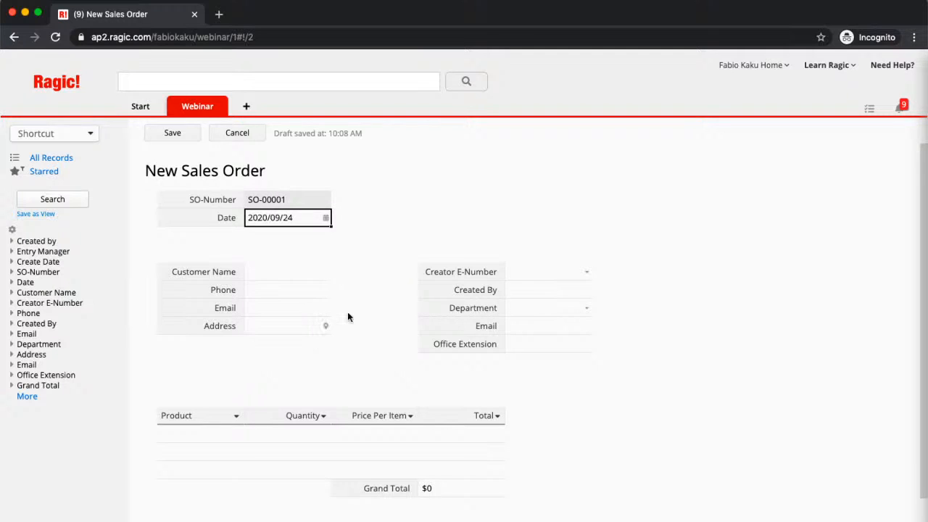
Enter the customer's name, phone, email and postal address, and pick the Sales employee as creator
{"action": "left_click", "coordinate": [303, 269]}
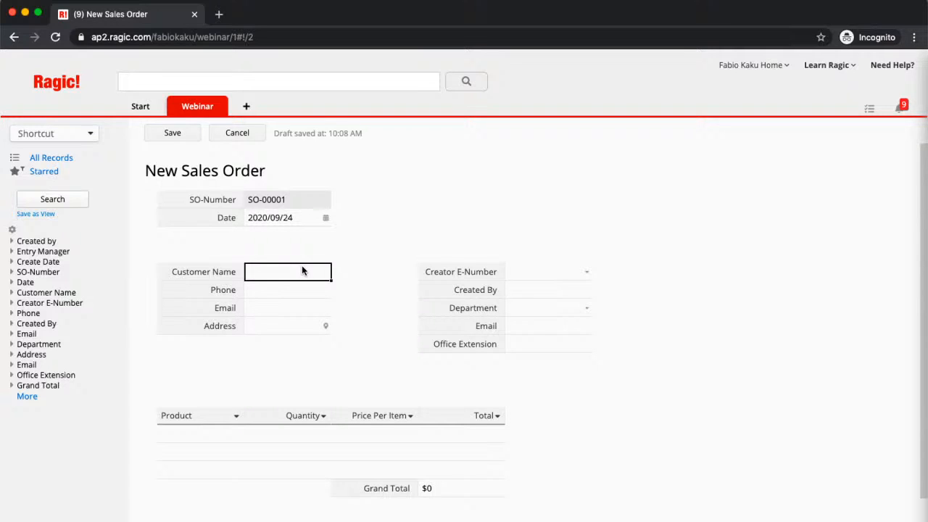
{"action": "left_click", "coordinate": [290, 291]}
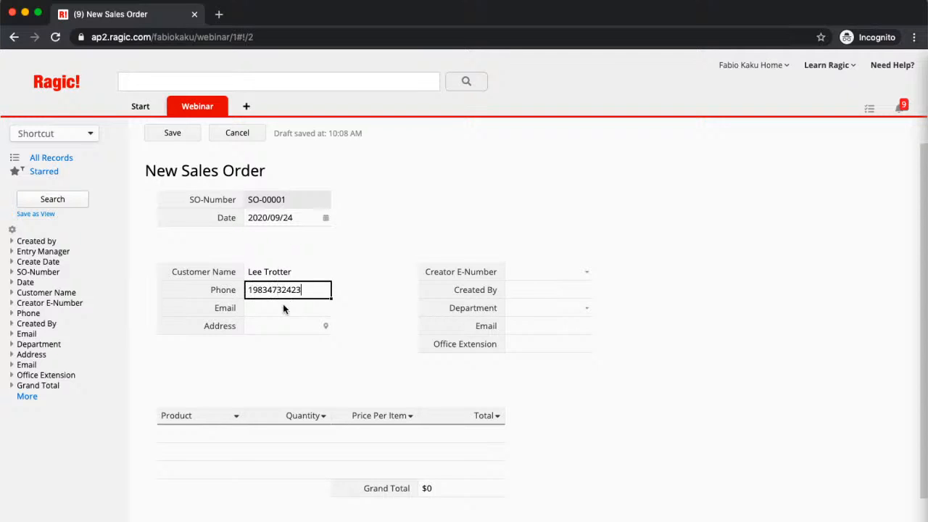
{"action": "left_click", "coordinate": [274, 311]}
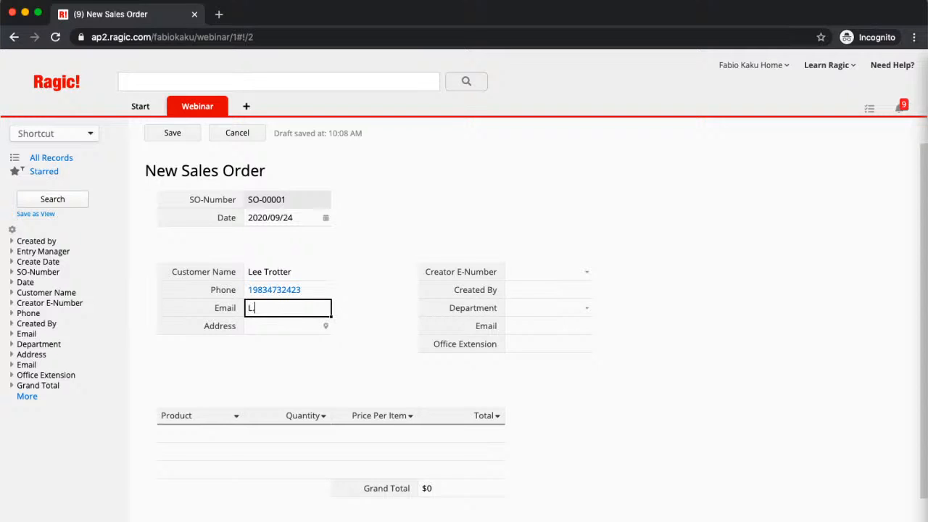
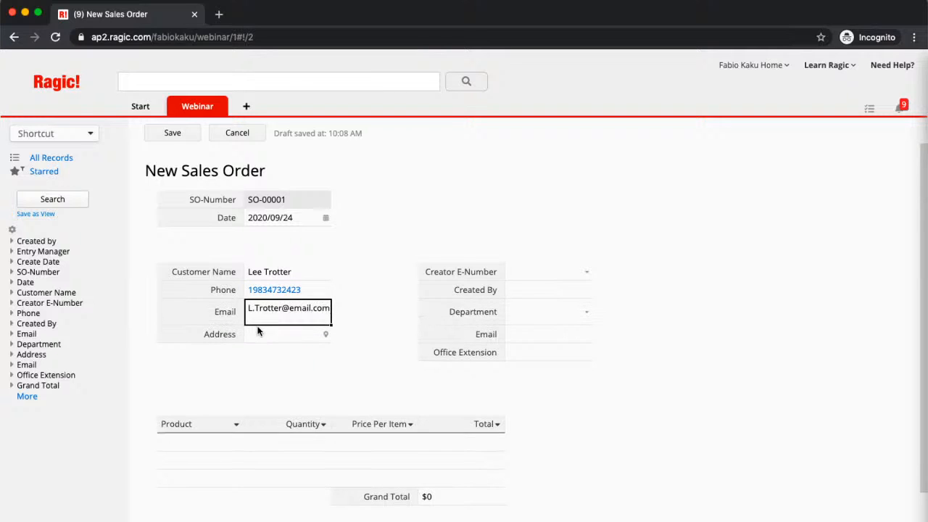
{"action": "left_click", "coordinate": [258, 331]}
{"action": "type", "text": "1 Main St"}
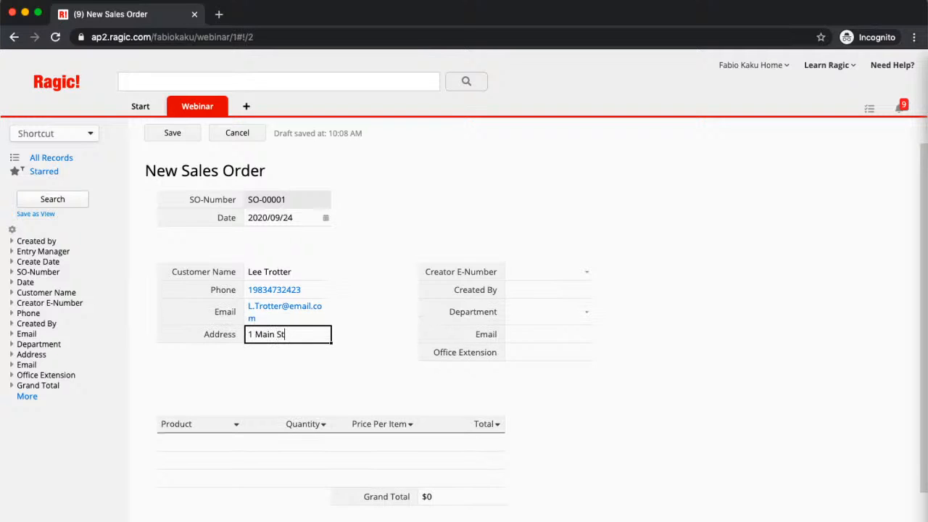
{"action": "type", "text": "reet"}
{"action": "left_click", "coordinate": [588, 274]}
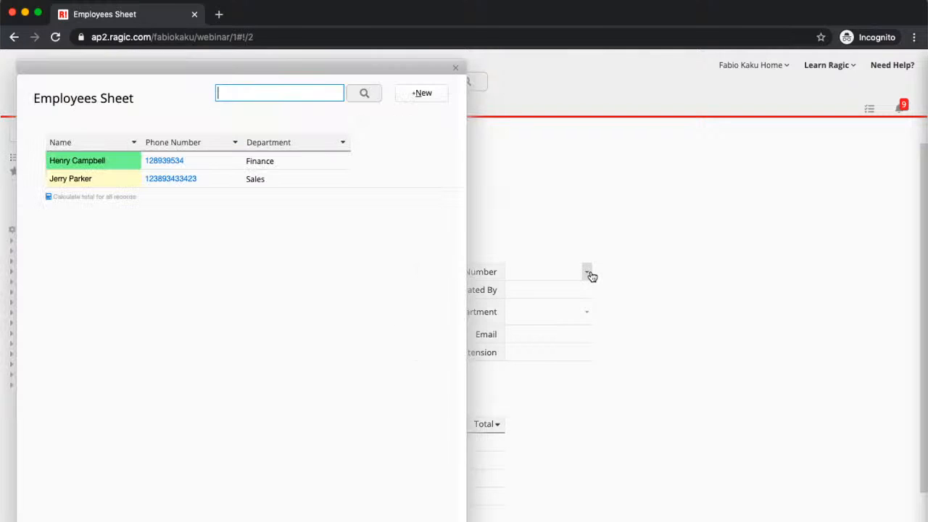
{"action": "left_click", "coordinate": [279, 180]}
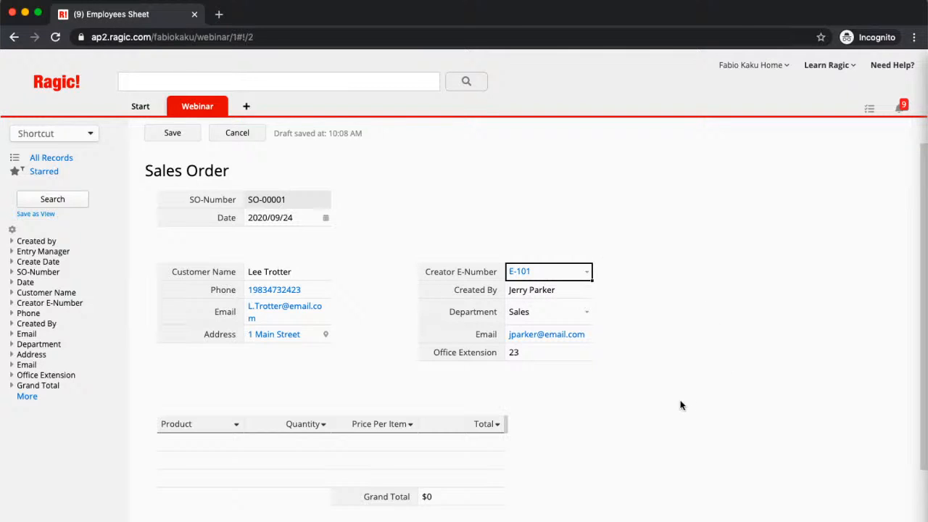
Add a Notebook line item with quantity 400 at $10 each
{"action": "left_click", "coordinate": [193, 439]}
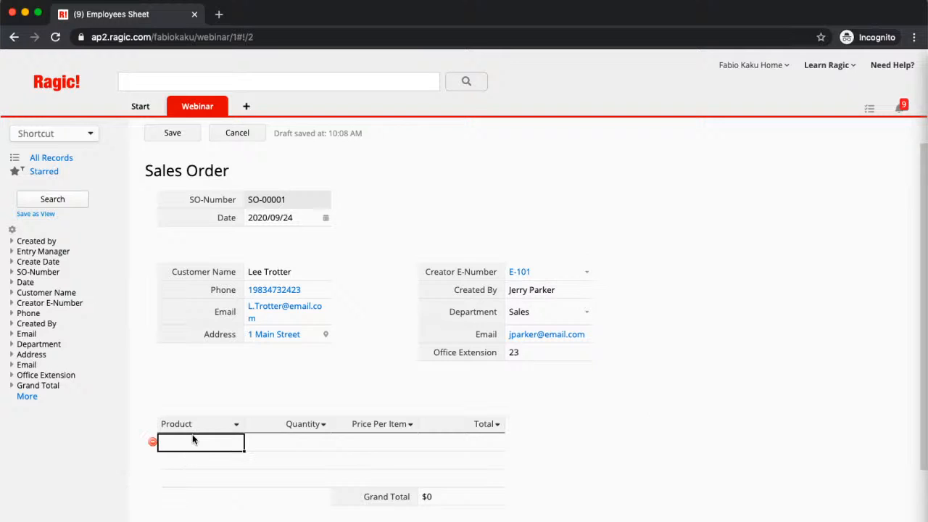
{"action": "type", "text": "Notebook"}
{"action": "left_click", "coordinate": [305, 446]}
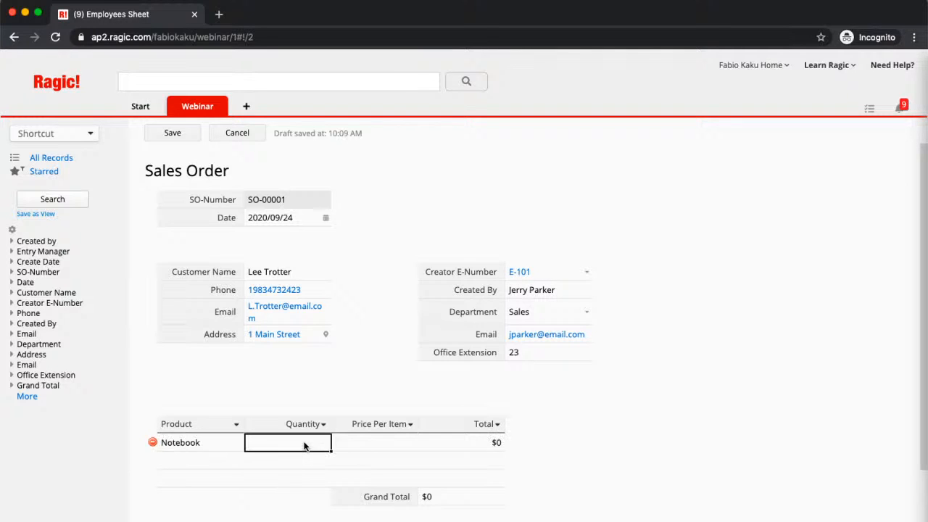
{"action": "type", "text": "400"}
{"action": "key", "text": "Tab"}
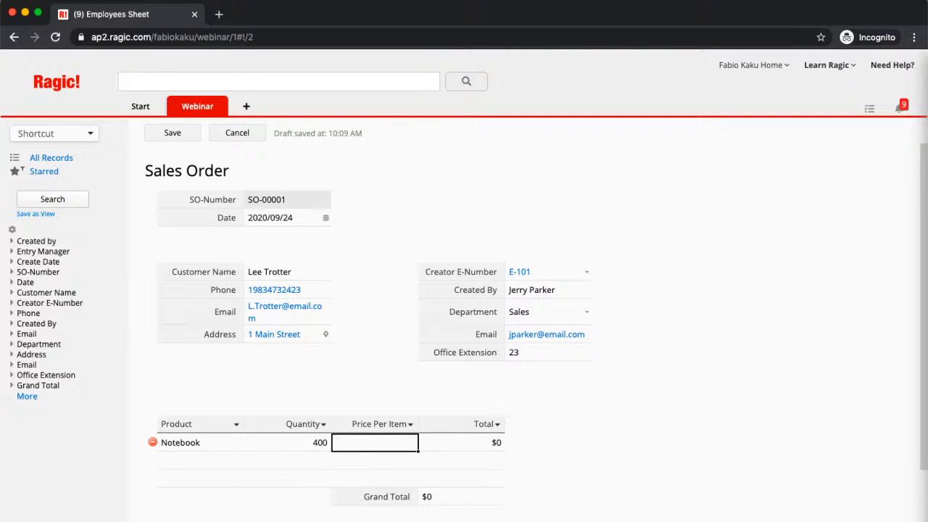
{"action": "type", "text": "10"}
{"action": "left_click", "coordinate": [386, 467]}
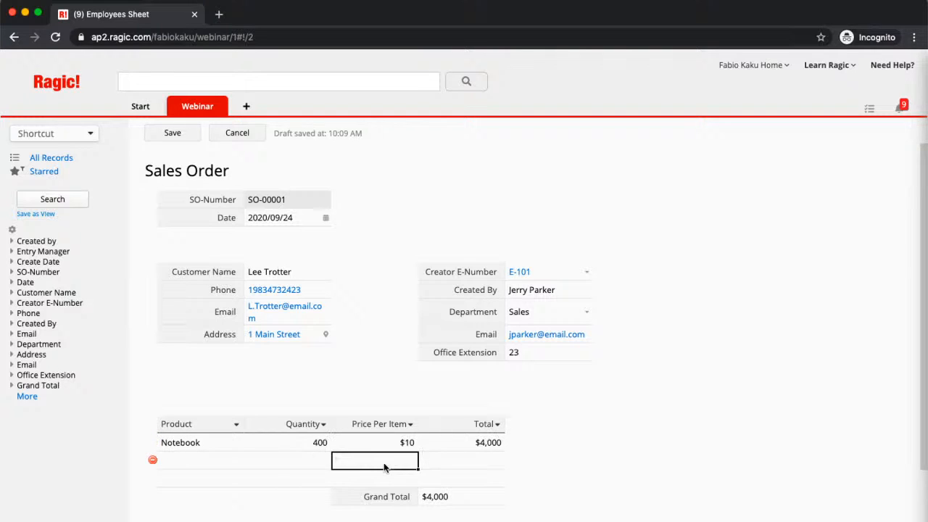
Add a Pen line item of 1,000 at $3 each and save the order
{"action": "left_click", "coordinate": [200, 462]}
{"action": "type", "text": "Pen"}
{"action": "key", "text": "Tab"}
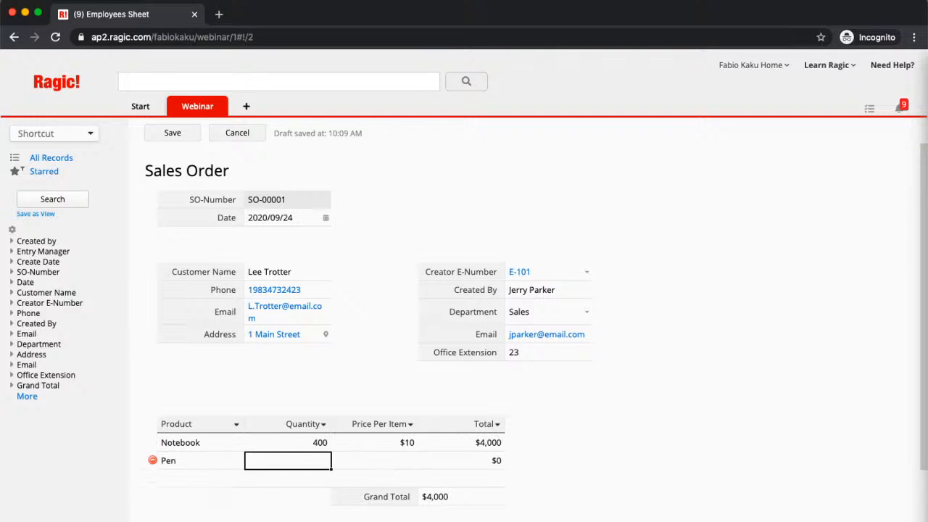
{"action": "type", "text": "1000"}
{"action": "key", "text": "Tab"}
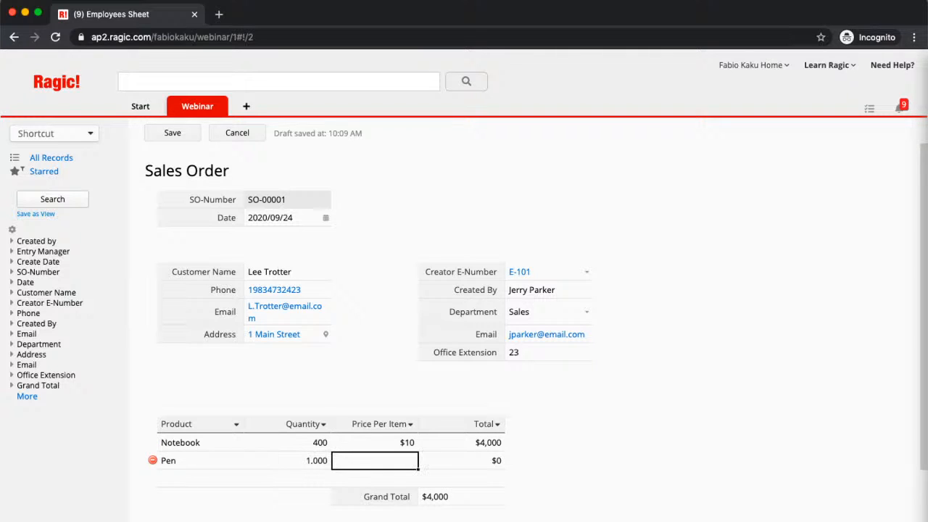
{"action": "type", "text": "3"}
{"action": "left_click", "coordinate": [455, 448]}
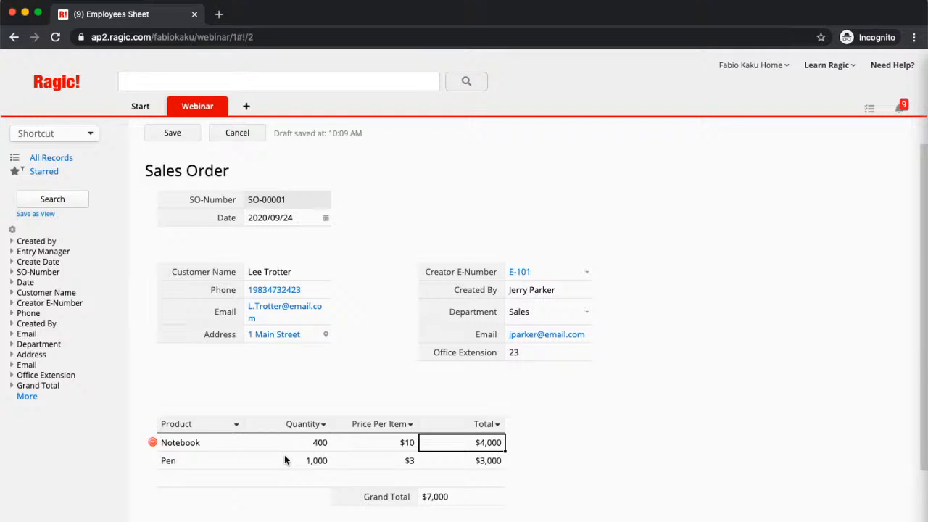
{"action": "left_click", "coordinate": [555, 319]}
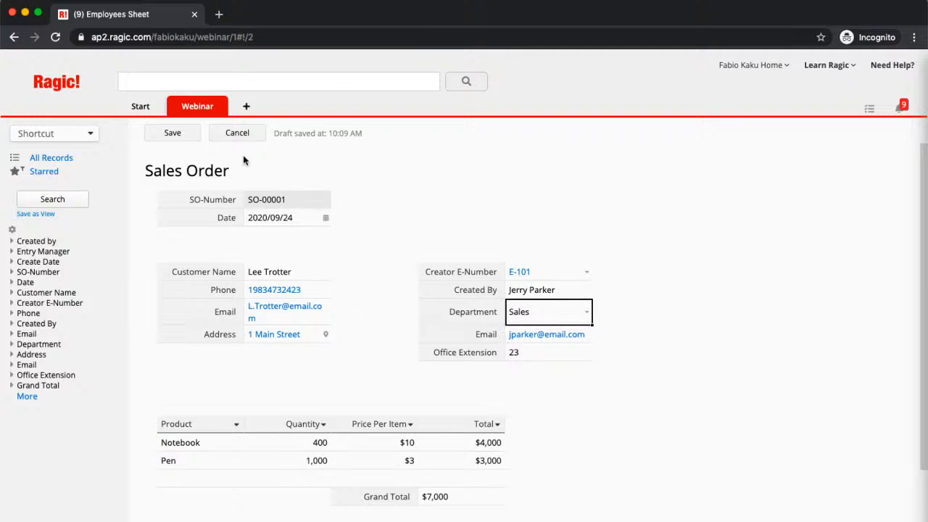
{"action": "left_click", "coordinate": [170, 136]}
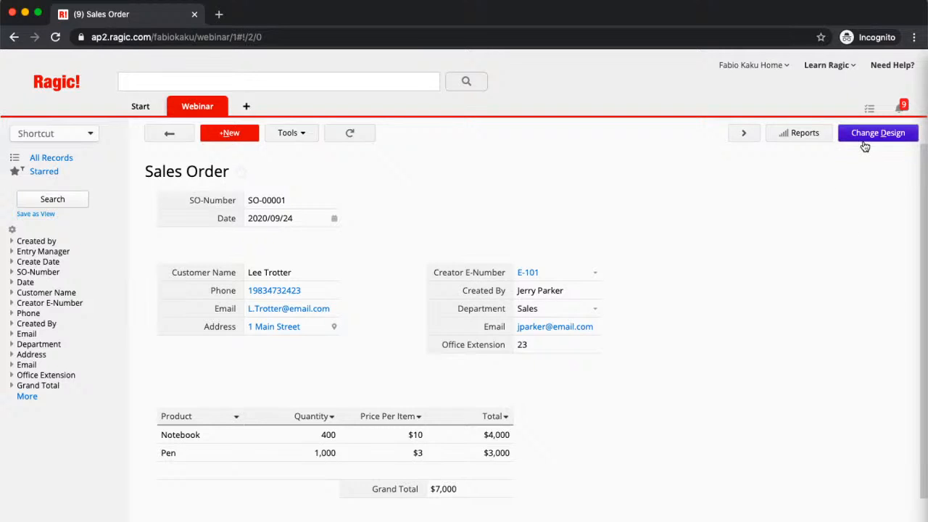
Open the Sales Order sheet from the Webinar tab's sheet list
{"action": "left_click", "coordinate": [220, 107]}
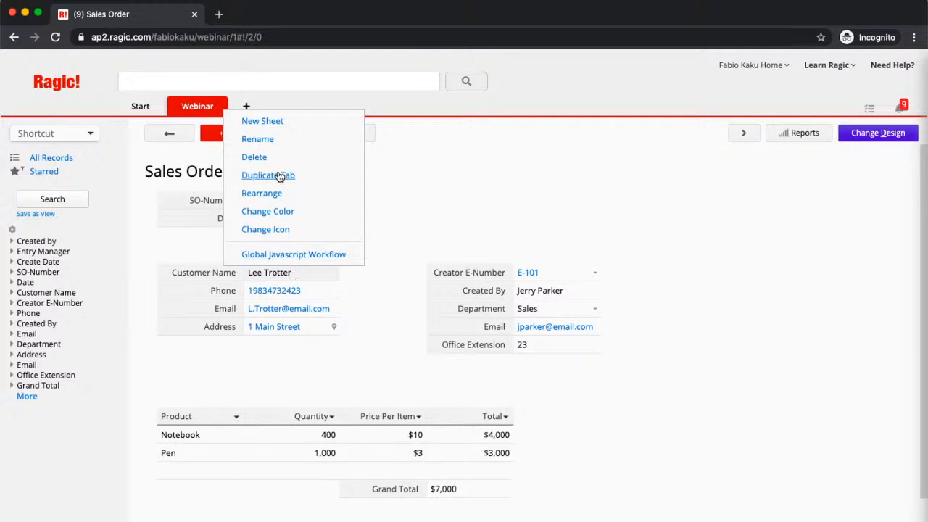
{"action": "left_click", "coordinate": [188, 114]}
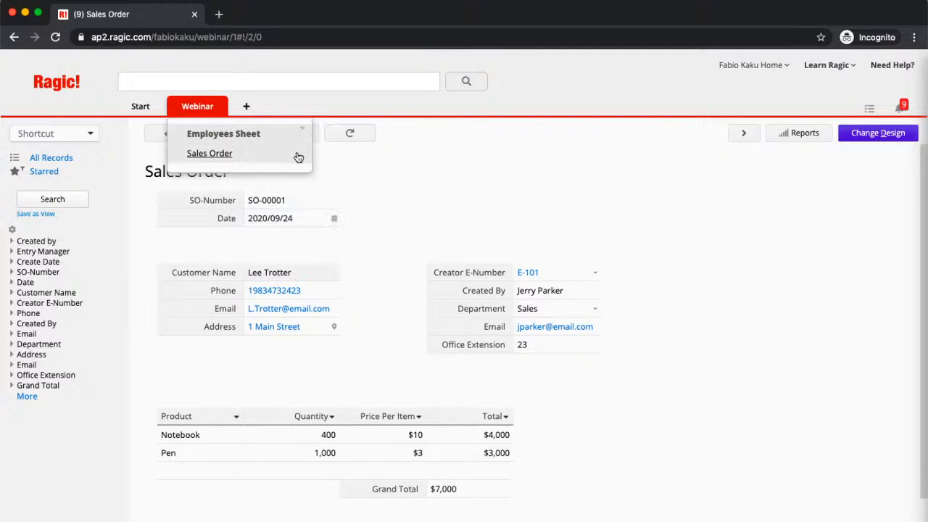
{"action": "left_click", "coordinate": [298, 157]}
{"action": "mouse_move", "coordinate": [200, 113]}
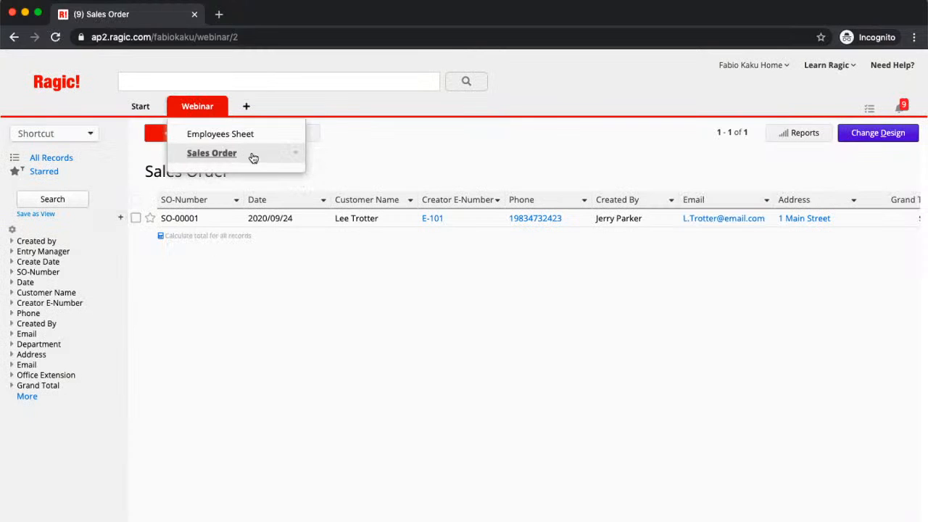
Duplicate Sales Order as a new sheet named 'Invoice' with its own separate data
{"action": "left_click", "coordinate": [294, 153]}
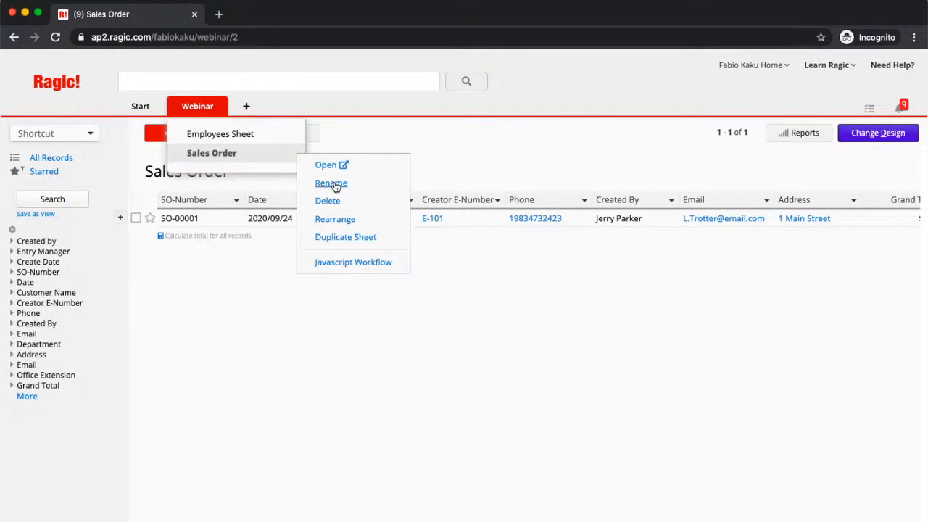
{"action": "left_click", "coordinate": [364, 236]}
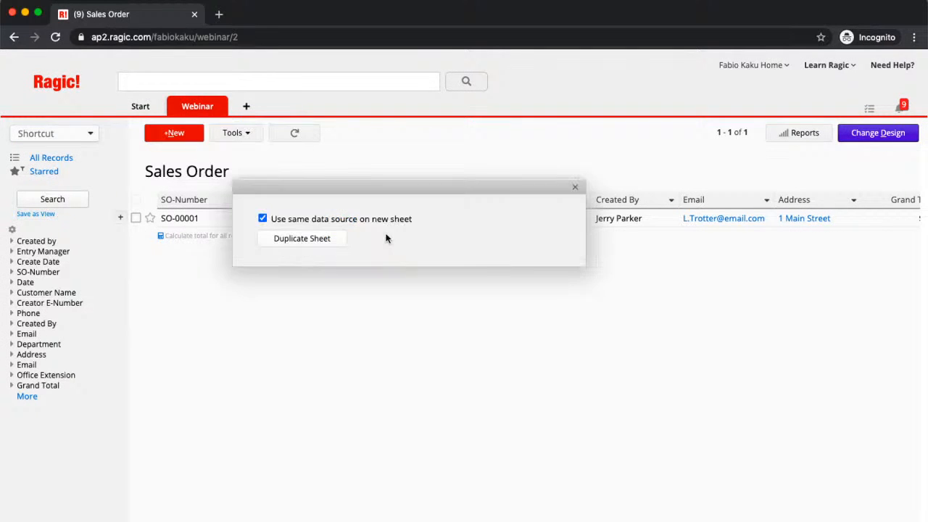
{"action": "left_click", "coordinate": [263, 218]}
{"action": "left_click", "coordinate": [299, 237]}
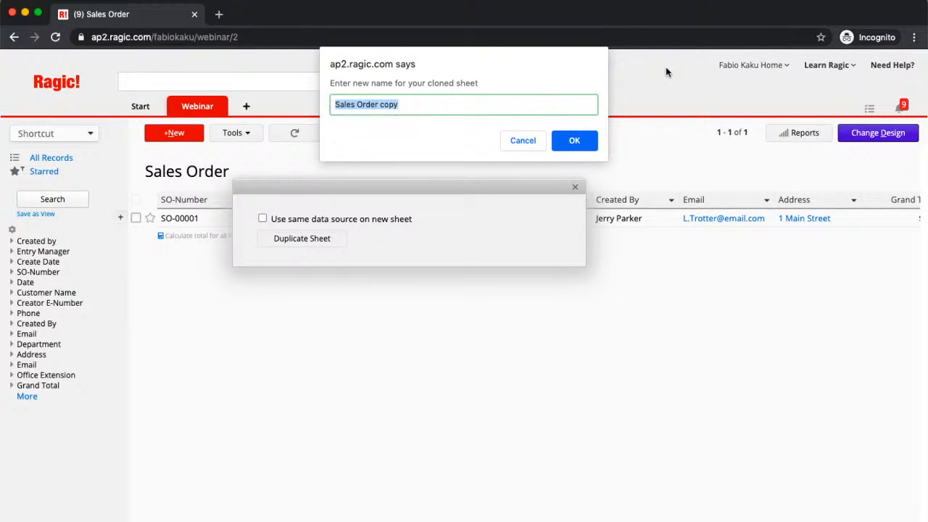
{"action": "type", "text": "Invoice"}
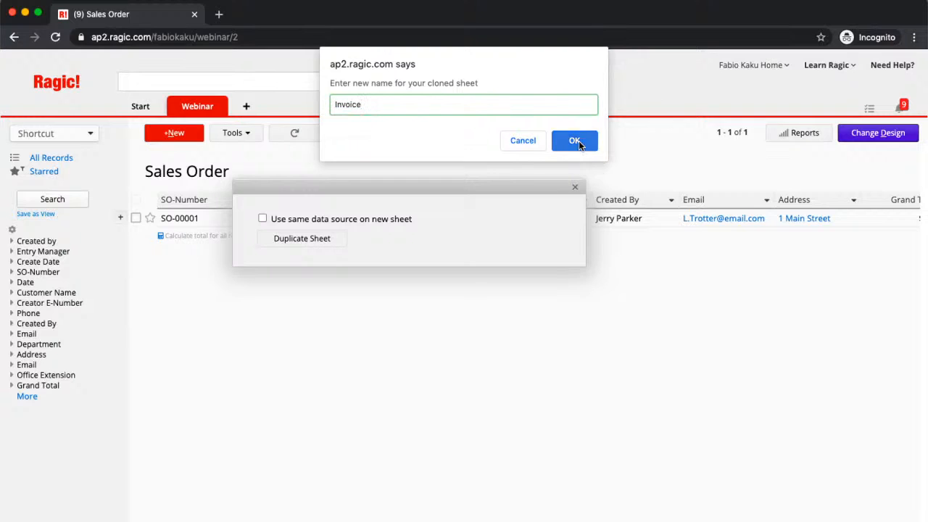
{"action": "left_click", "coordinate": [574, 140]}
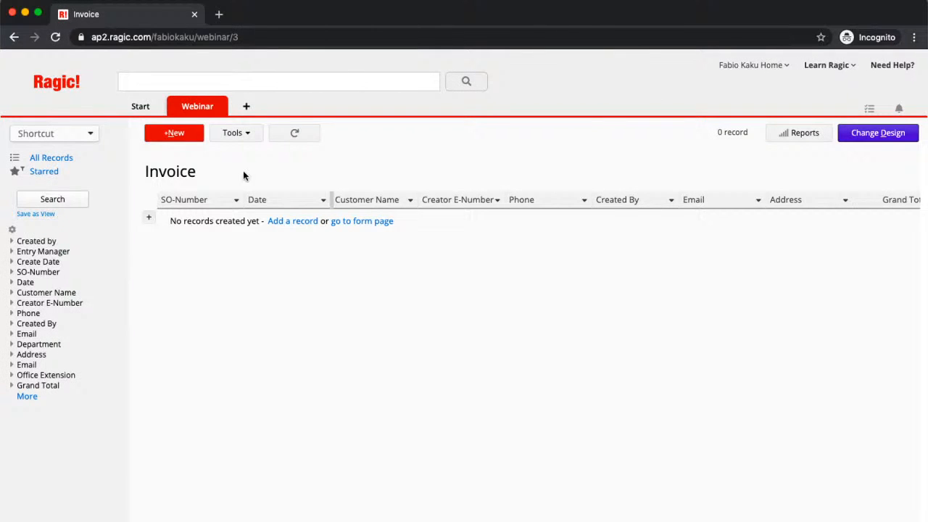
{"action": "mouse_move", "coordinate": [200, 112]}
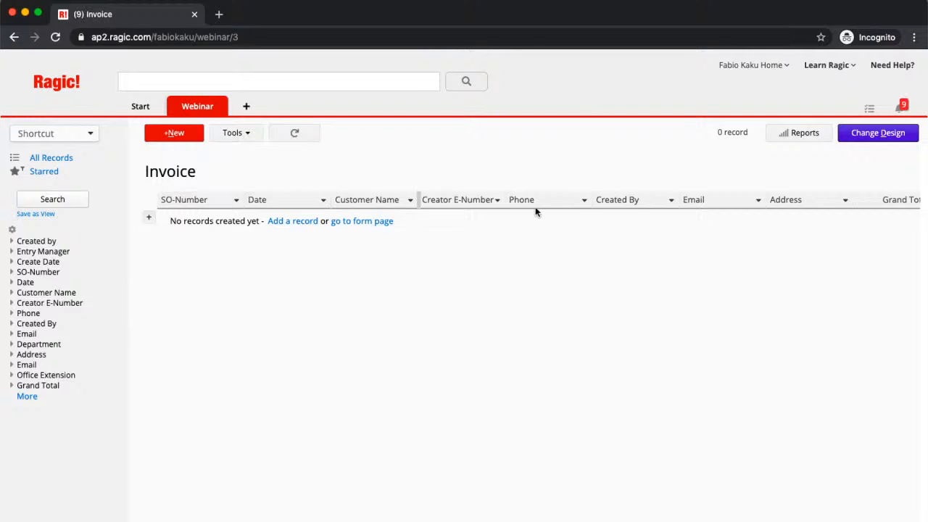
Add an auto-generated Invoice Number field in D1 with numbers prefixed 'Invoice-'
{"action": "left_click", "coordinate": [864, 131]}
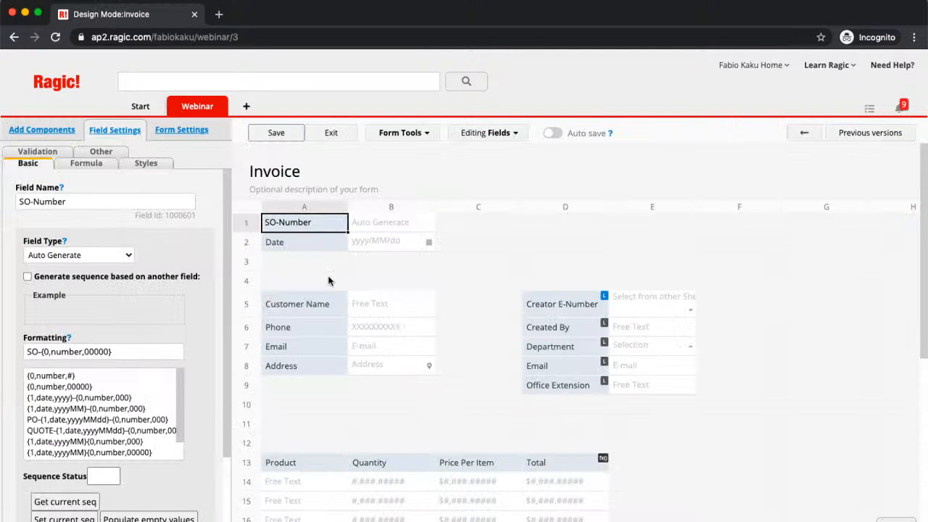
{"action": "left_click", "coordinate": [568, 230]}
{"action": "type", "text": "In"}
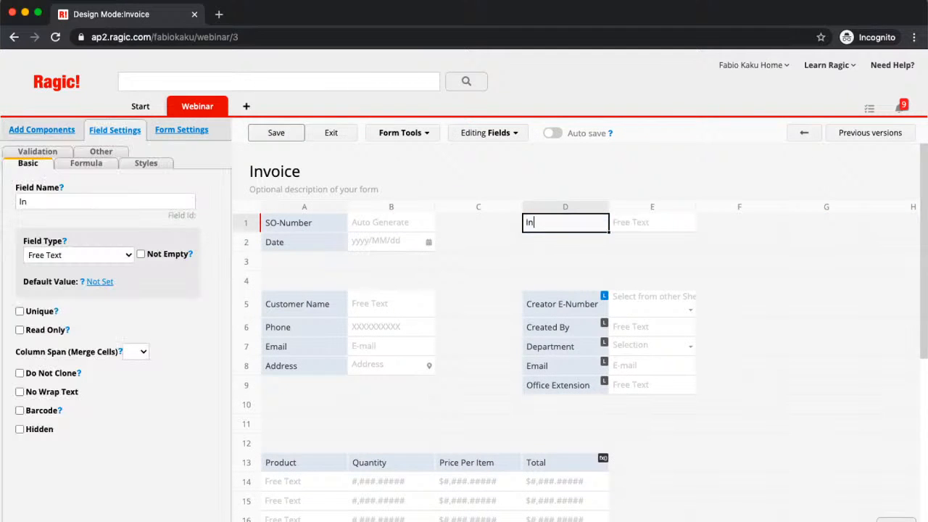
{"action": "type", "text": "voice Number"}
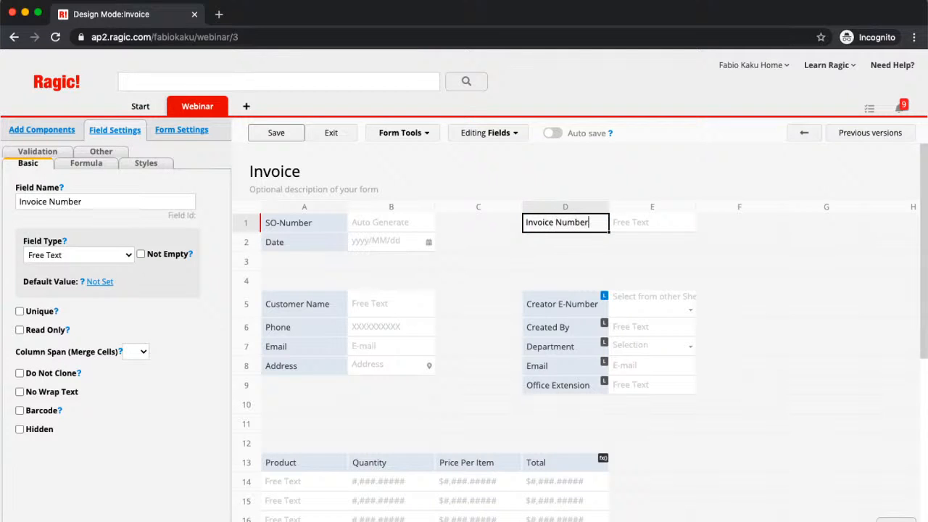
{"action": "left_click", "coordinate": [76, 166]}
{"action": "left_click", "coordinate": [27, 163]}
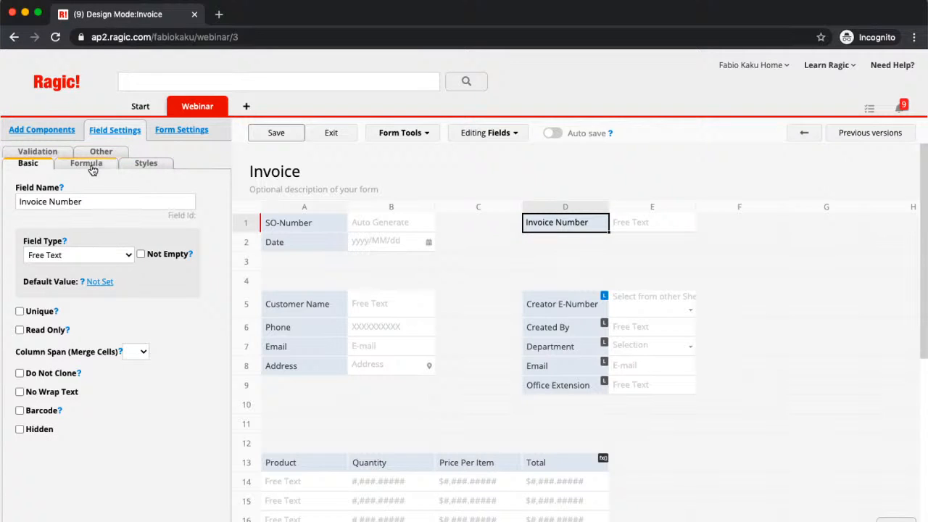
{"action": "left_click", "coordinate": [110, 255]}
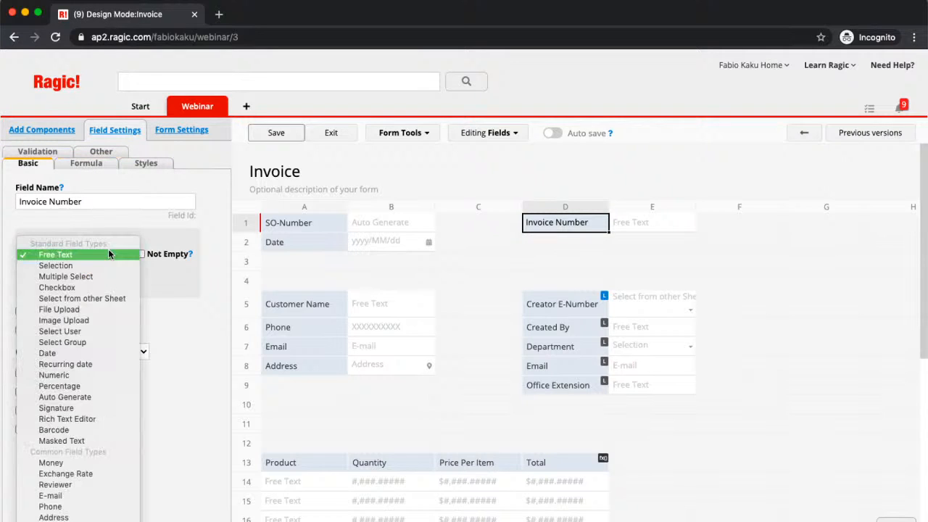
{"action": "left_click", "coordinate": [66, 396]}
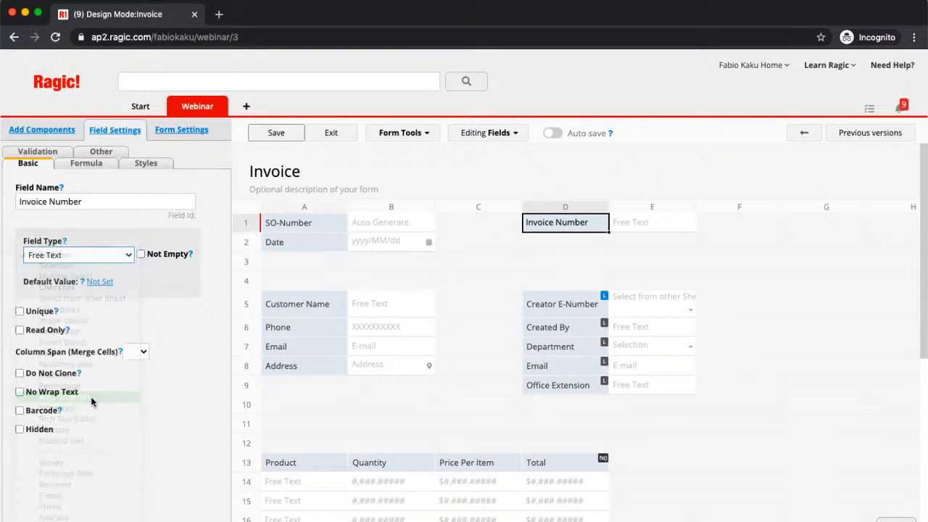
{"action": "left_click", "coordinate": [28, 351]}
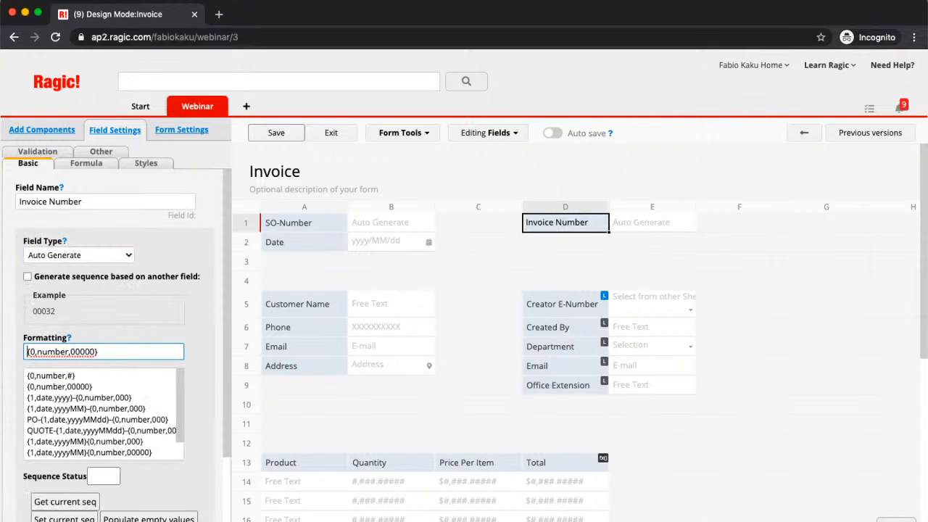
{"action": "type", "text": "Inv"}
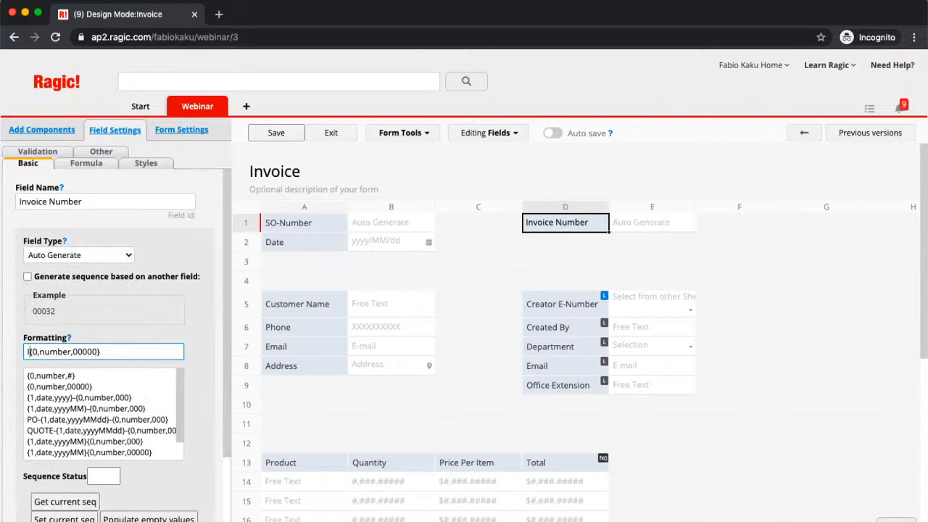
{"action": "type", "text": "oice-"}
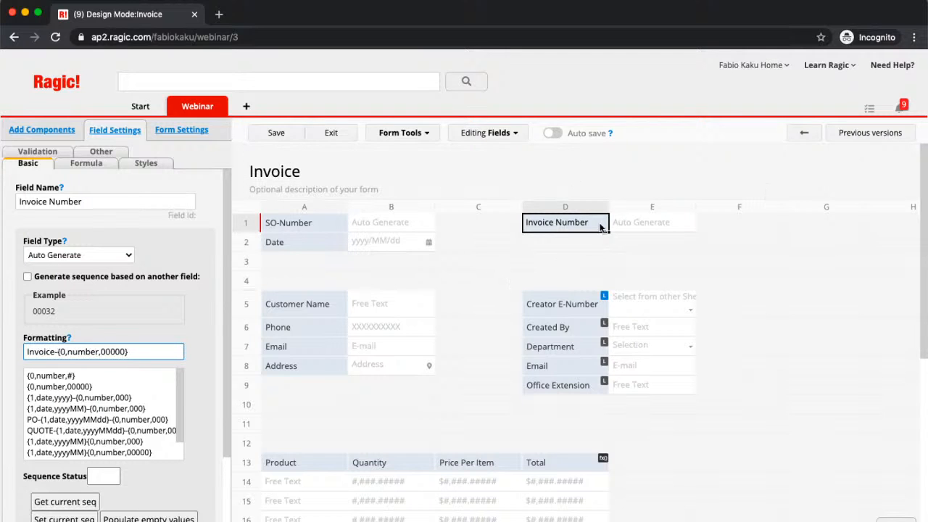
Add an Invoice Date field in D2 defaulting to the creation date, then save and exit design
{"action": "left_click", "coordinate": [556, 246]}
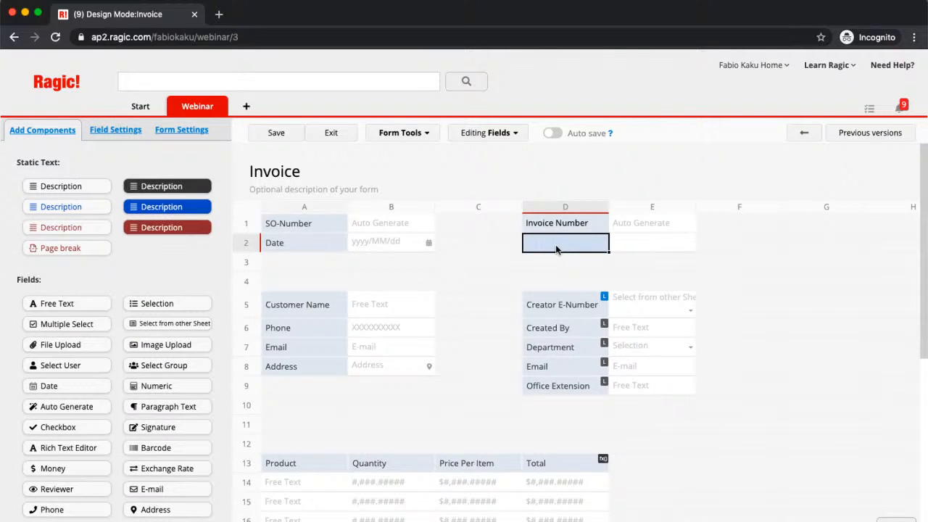
{"action": "type", "text": "Invoice Date"}
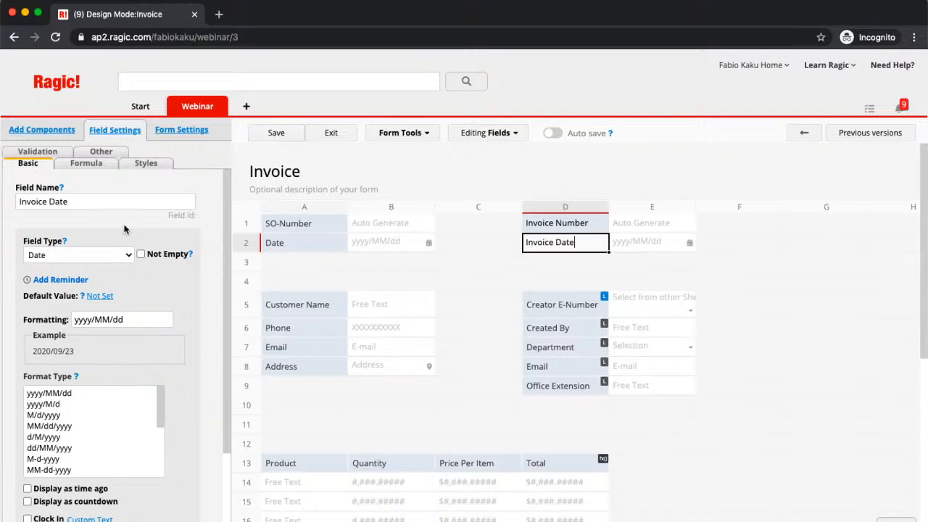
{"action": "left_click", "coordinate": [100, 295]}
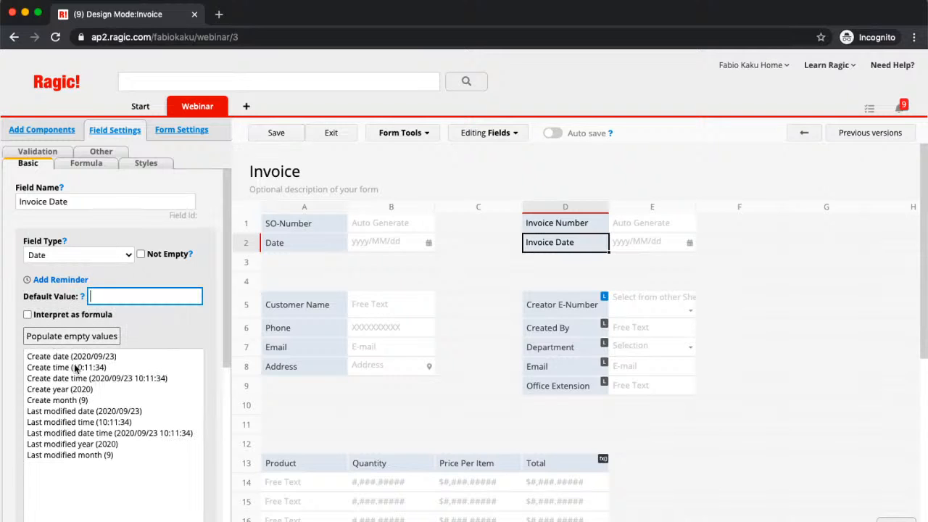
{"action": "left_click", "coordinate": [54, 356]}
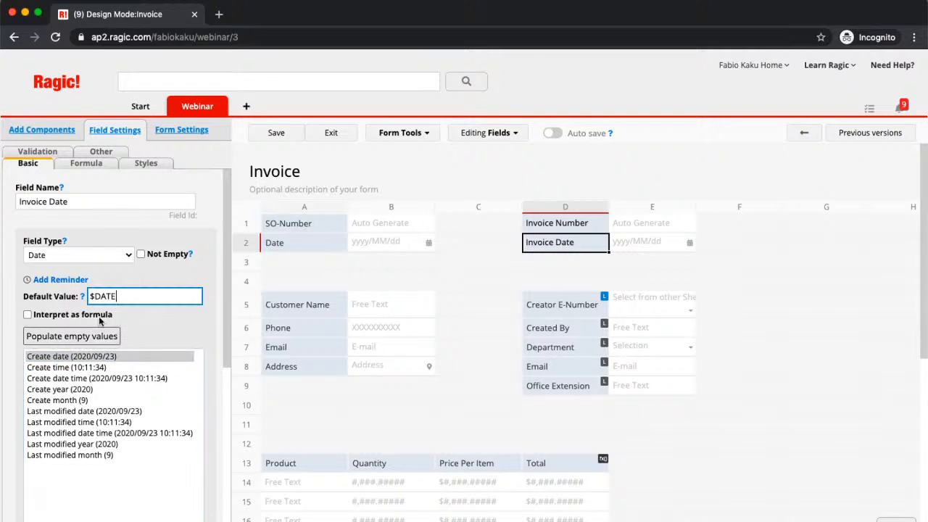
{"action": "left_click", "coordinate": [275, 133]}
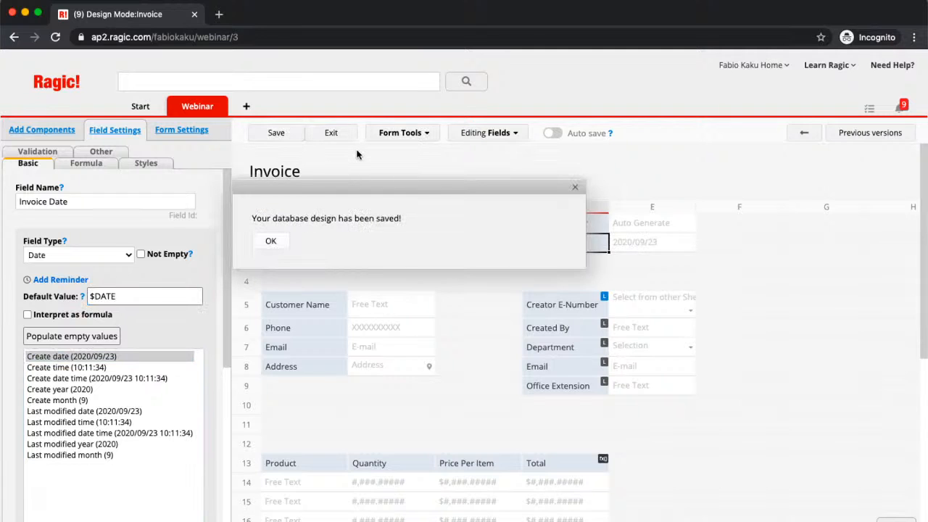
{"action": "left_click", "coordinate": [332, 135]}
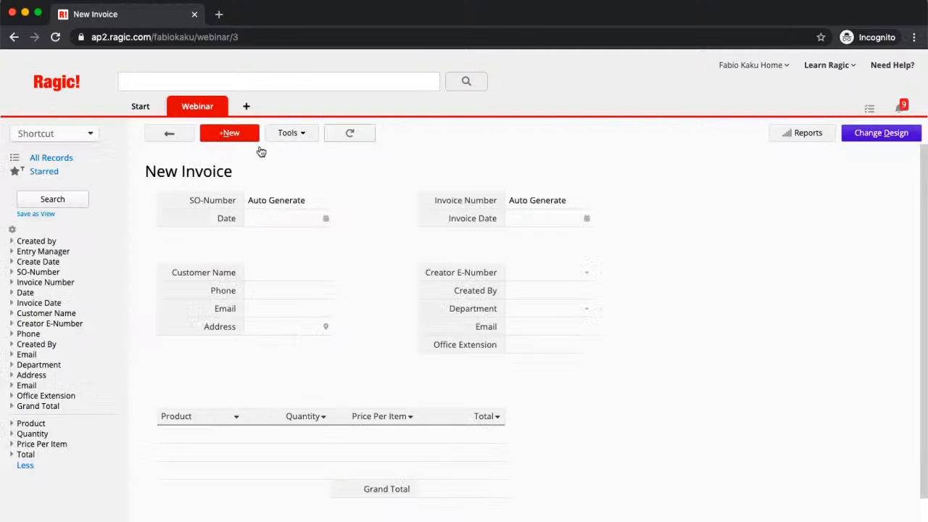
Open the Sales Order form design and start a Convert records setup
{"action": "mouse_move", "coordinate": [192, 111]}
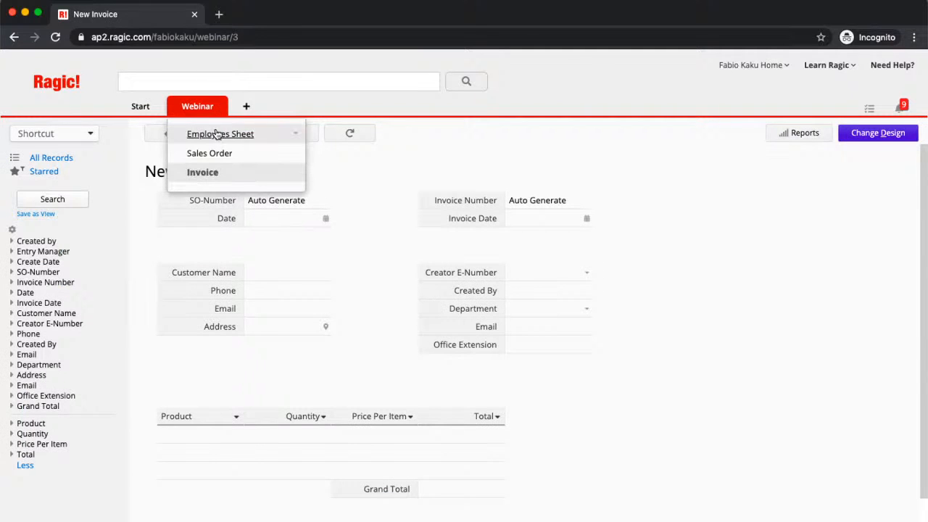
{"action": "left_click", "coordinate": [254, 148]}
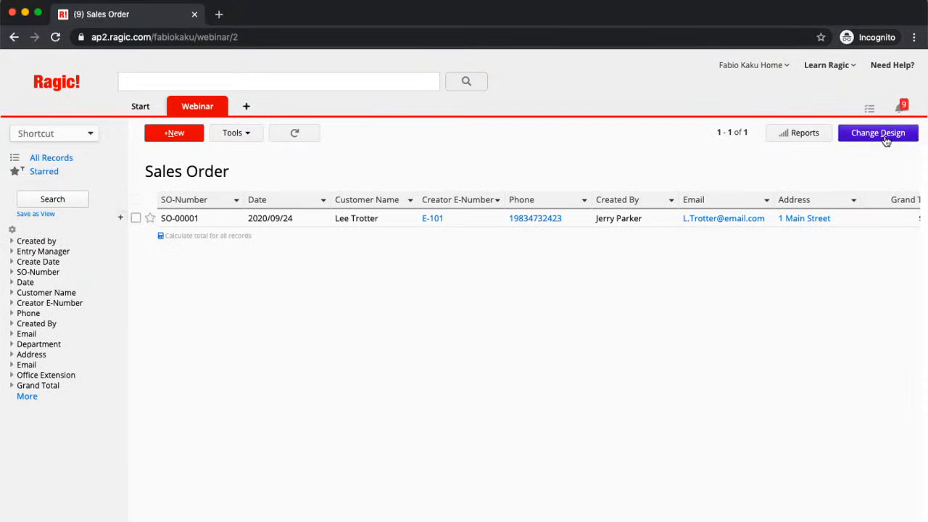
{"action": "left_click", "coordinate": [886, 140]}
{"action": "left_click", "coordinate": [810, 135]}
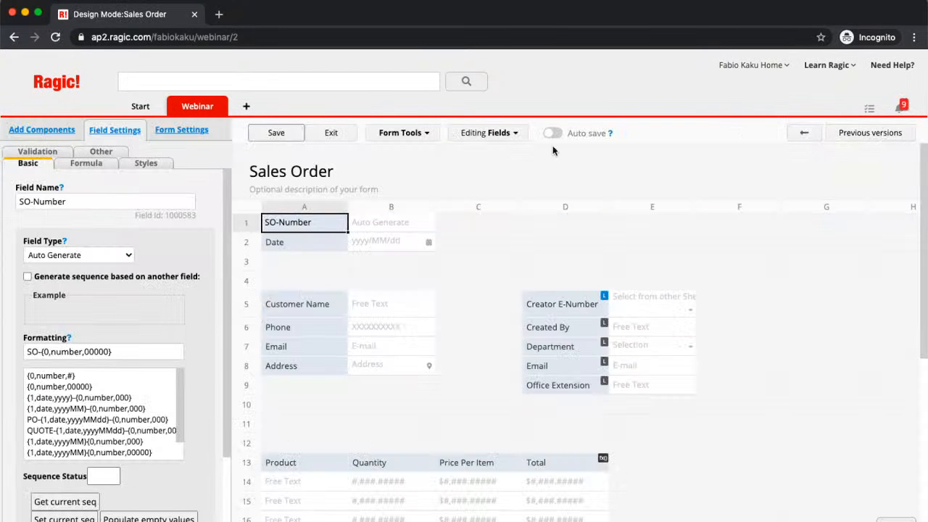
{"action": "left_click", "coordinate": [424, 136]}
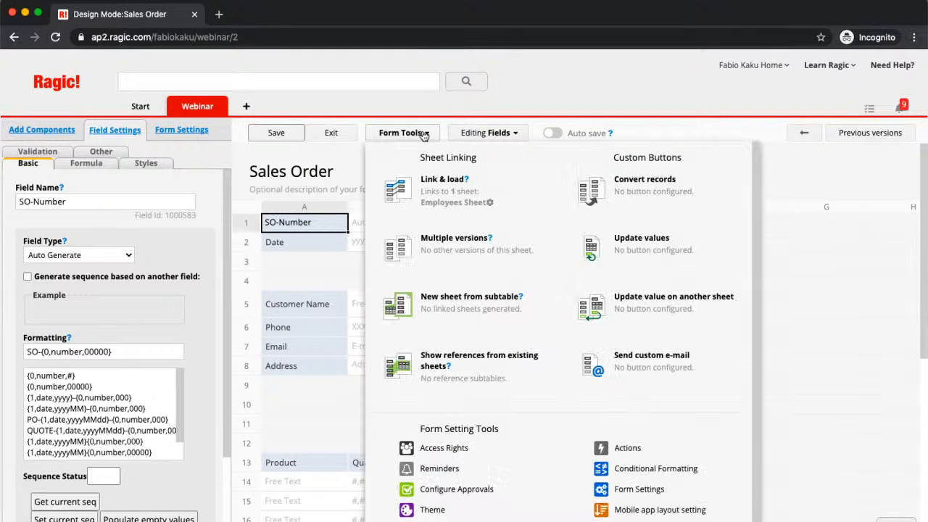
{"action": "left_click", "coordinate": [643, 194]}
Target the Invoice sheet and auto-map matching fields, keeping Email mapped to Email
{"action": "left_click", "coordinate": [316, 231]}
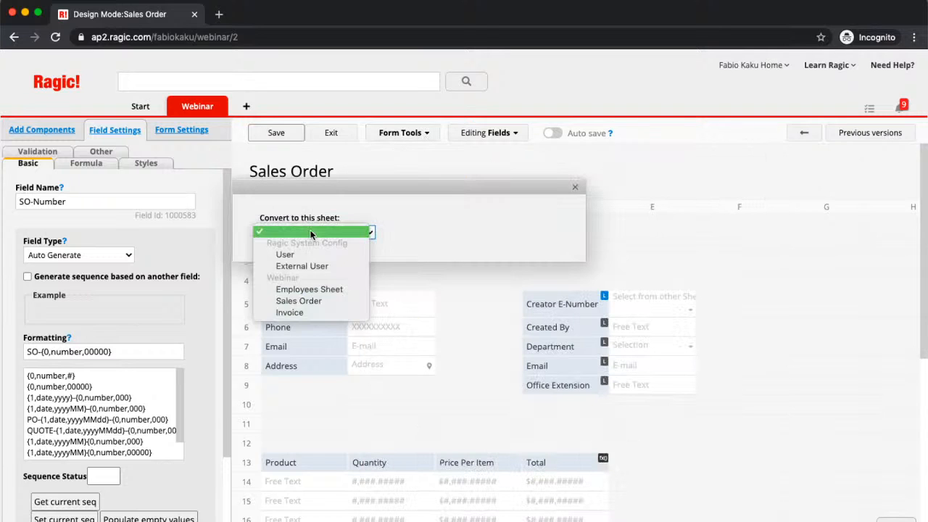
{"action": "left_click", "coordinate": [291, 314]}
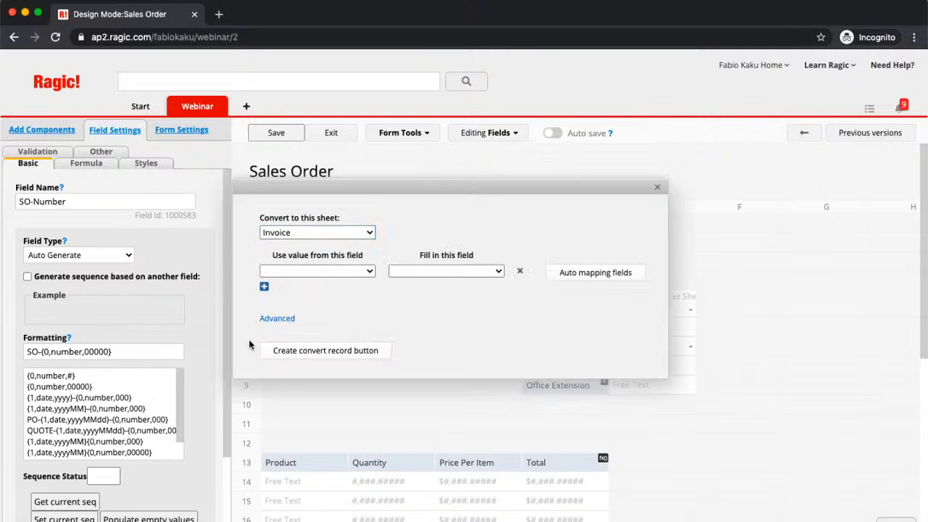
{"action": "left_click", "coordinate": [592, 279]}
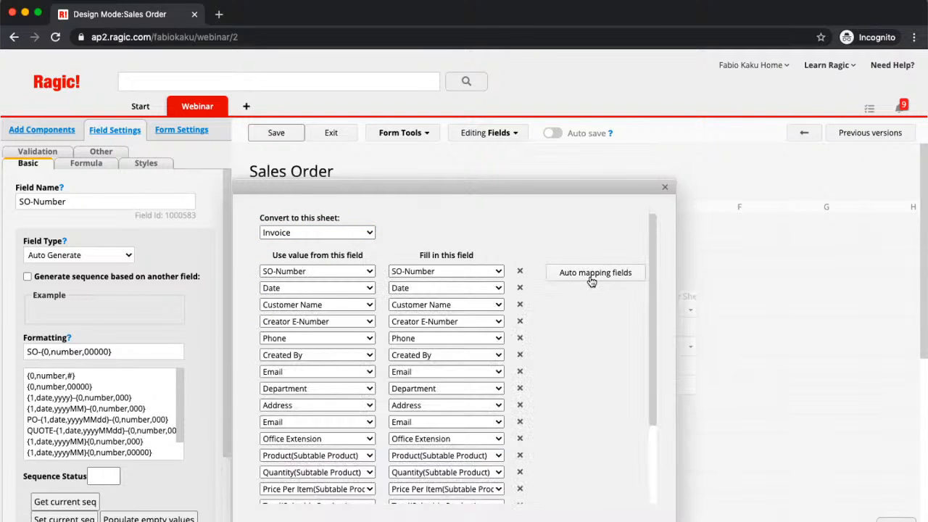
{"action": "scroll", "coordinate": [459, 347], "scroll_direction": "down", "scroll_amount": 2}
{"action": "left_click", "coordinate": [459, 349]}
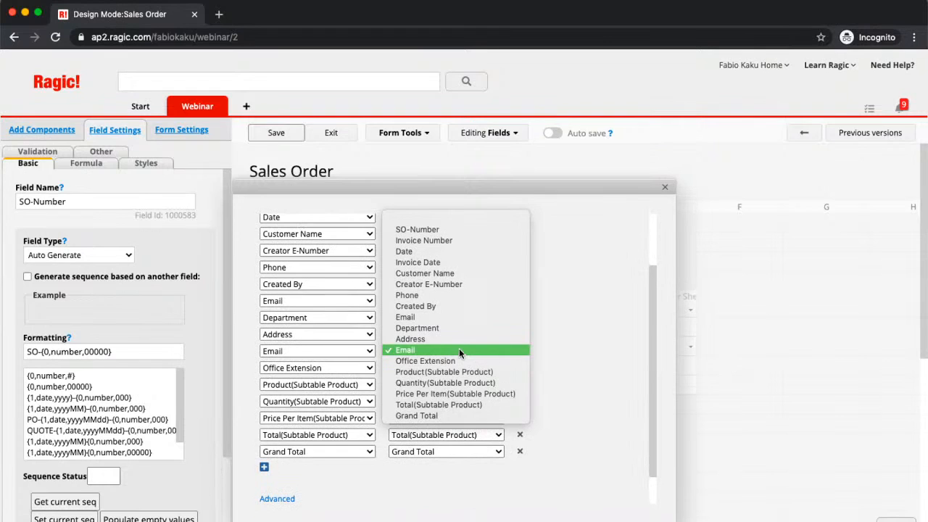
{"action": "left_click", "coordinate": [609, 345]}
{"action": "scroll", "coordinate": [609, 346], "scroll_direction": "up", "scroll_amount": 2}
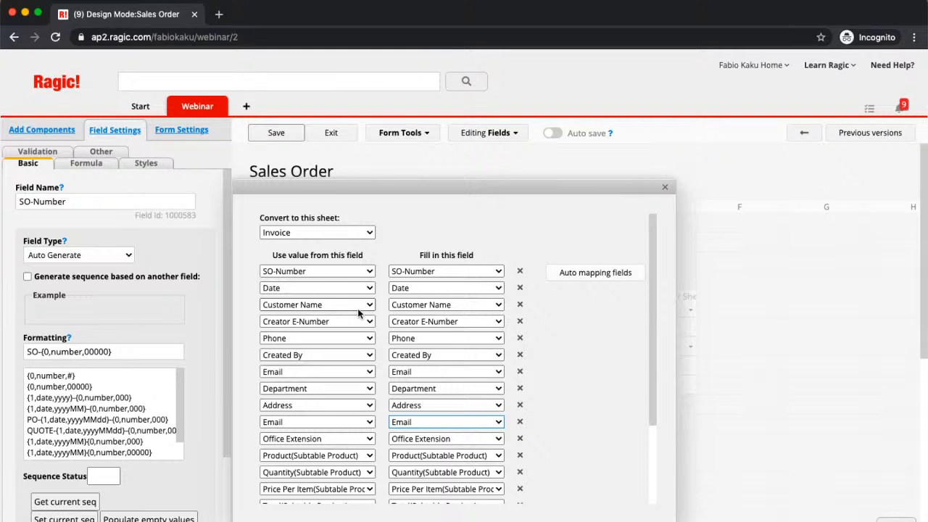
{"action": "scroll", "coordinate": [632, 365], "scroll_direction": "down", "scroll_amount": 3}
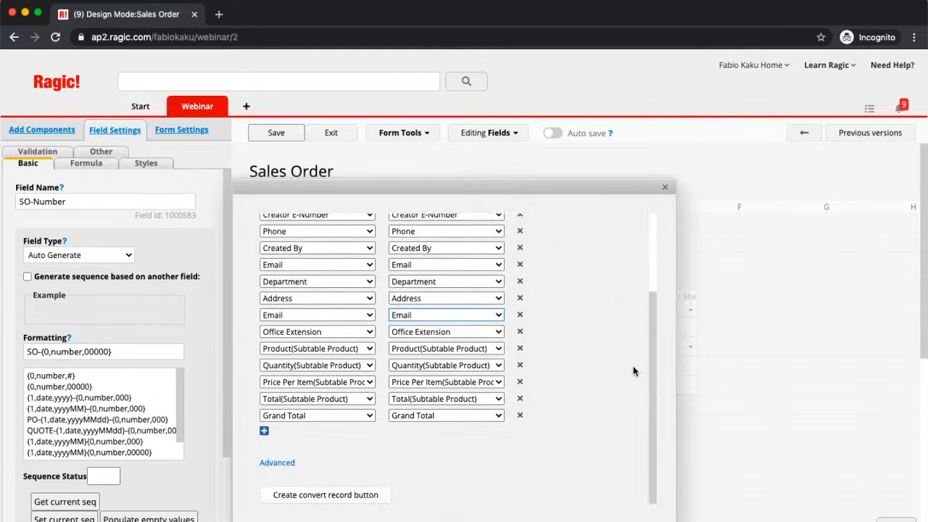
Review the advanced conversion options, leaving opening the converted record enabled
{"action": "left_click", "coordinate": [275, 464]}
{"action": "scroll", "coordinate": [560, 363], "scroll_direction": "down", "scroll_amount": 2}
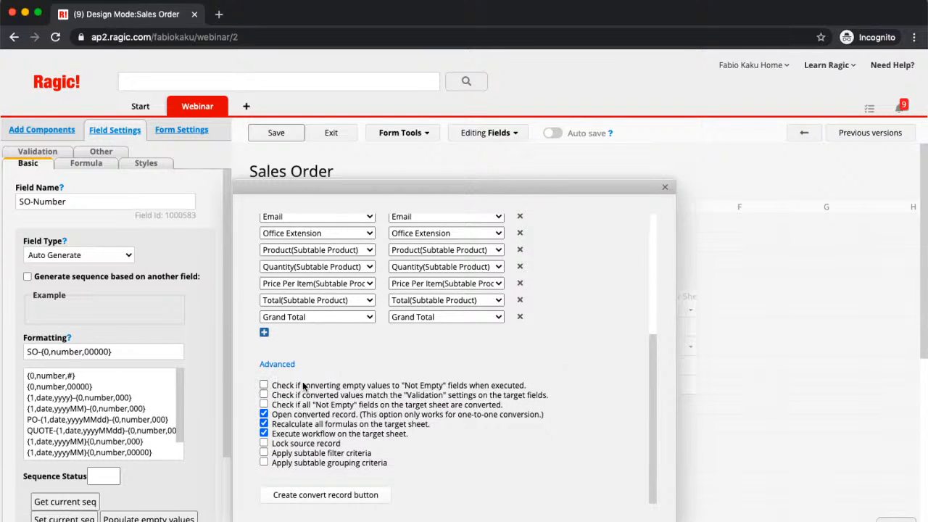
{"action": "left_click", "coordinate": [283, 414]}
{"action": "left_click", "coordinate": [264, 414]}
{"action": "scroll", "coordinate": [576, 421], "scroll_direction": "up", "scroll_amount": 1}
{"action": "scroll", "coordinate": [577, 422], "scroll_direction": "down", "scroll_amount": 1}
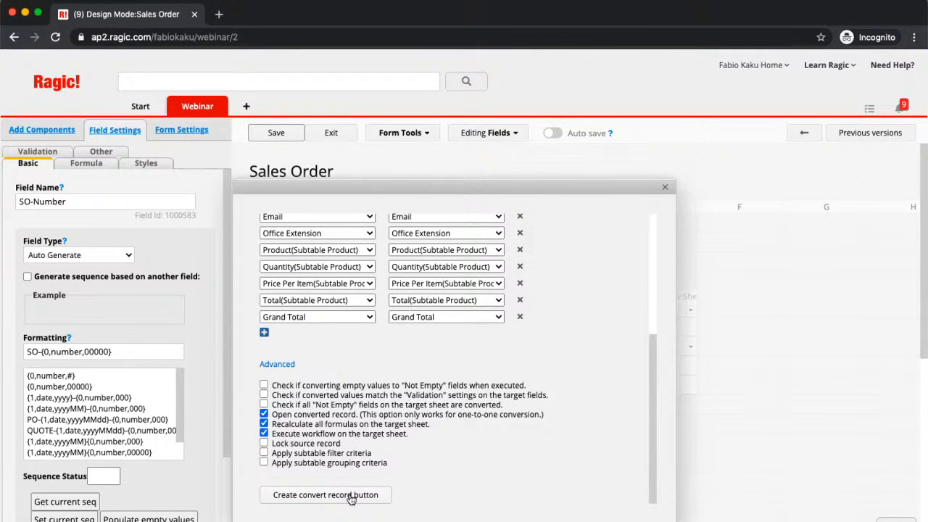
Create the conversion action button named 'Convert to Invoice'
{"action": "left_click", "coordinate": [351, 497]}
{"action": "type", "text": "Co"}
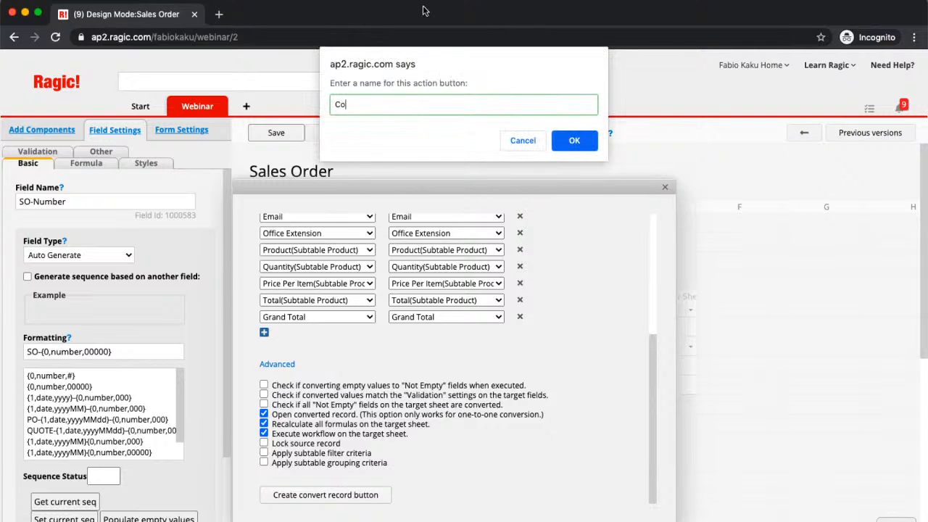
{"action": "type", "text": "nvert Invoice"}
{"action": "left_click", "coordinate": [365, 106]}
{"action": "type", "text": "to"}
{"action": "left_click", "coordinate": [587, 141]}
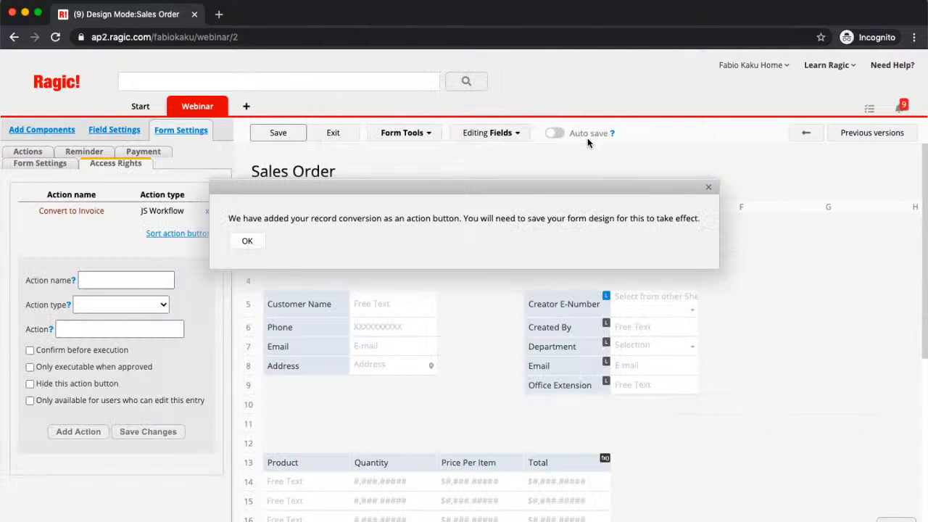
Dismiss the confirmation and start an Update value on another sheet setup targeting Invoice
{"action": "left_click", "coordinate": [247, 240]}
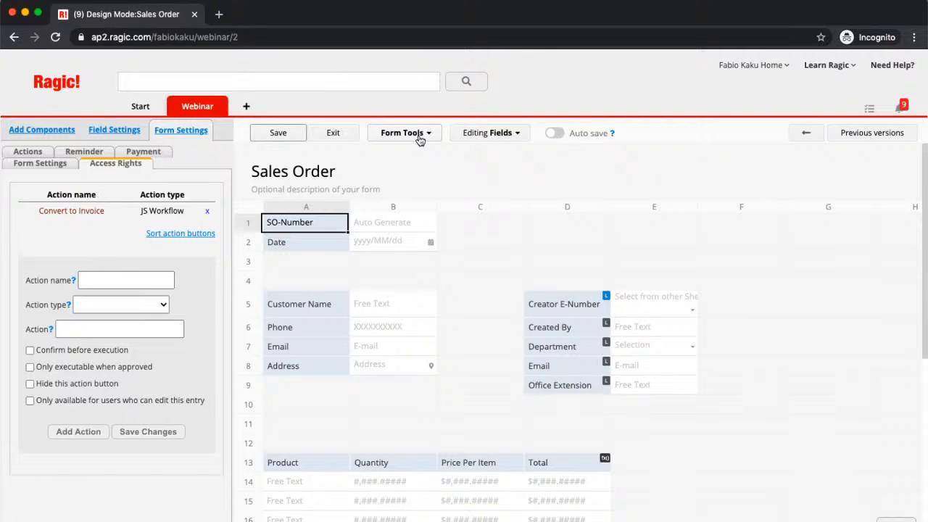
{"action": "left_click", "coordinate": [419, 137]}
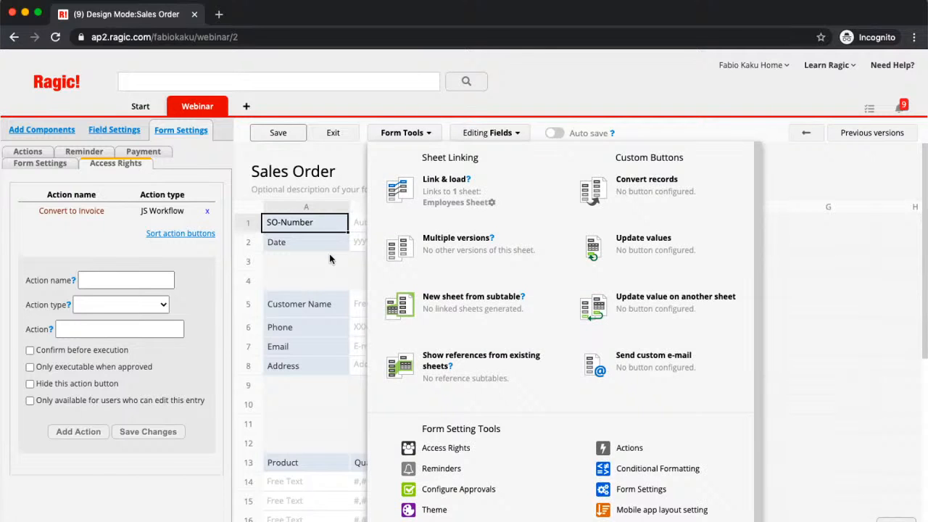
{"action": "left_click", "coordinate": [331, 261]}
{"action": "left_click", "coordinate": [330, 223]}
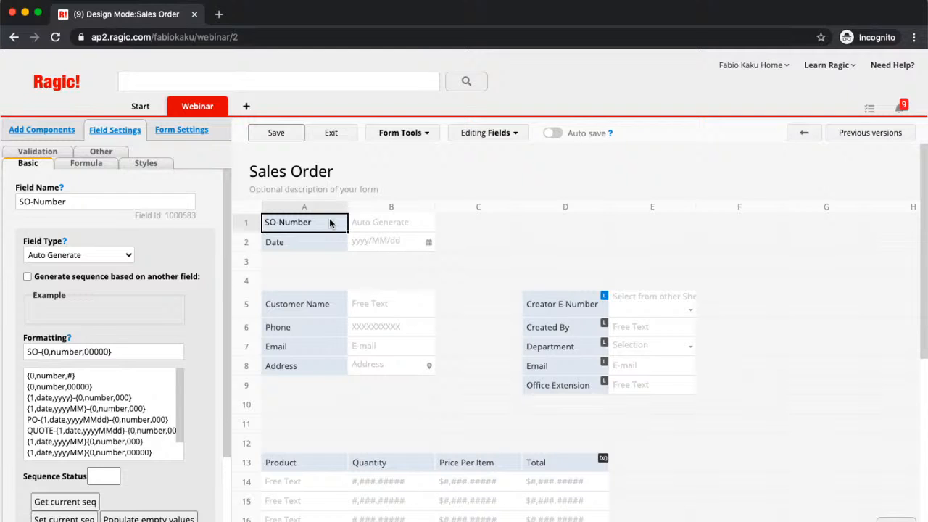
{"action": "left_click", "coordinate": [416, 140]}
{"action": "left_click", "coordinate": [616, 260]}
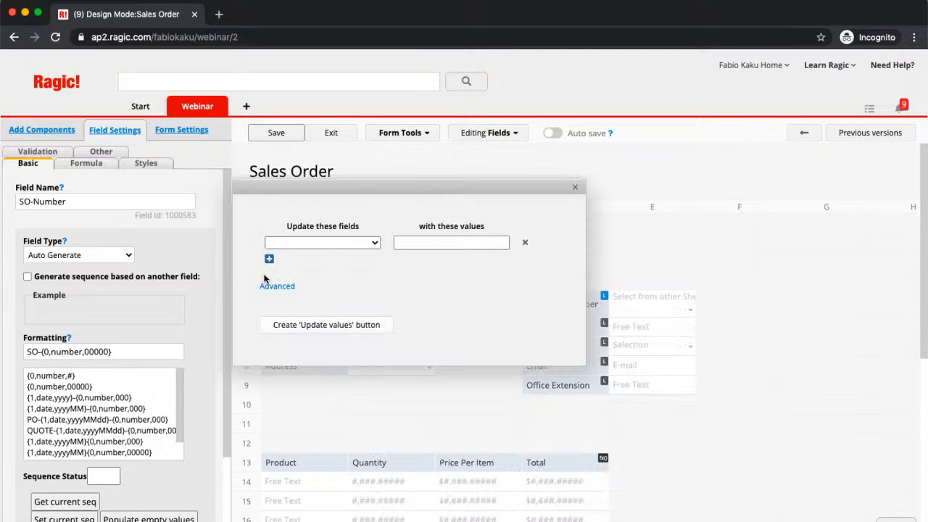
{"action": "left_click", "coordinate": [576, 187]}
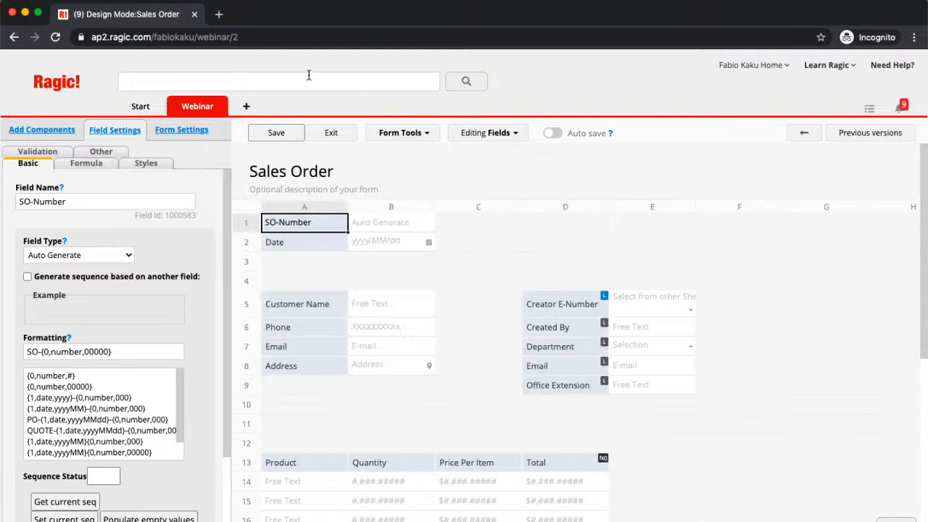
{"action": "left_click", "coordinate": [404, 136]}
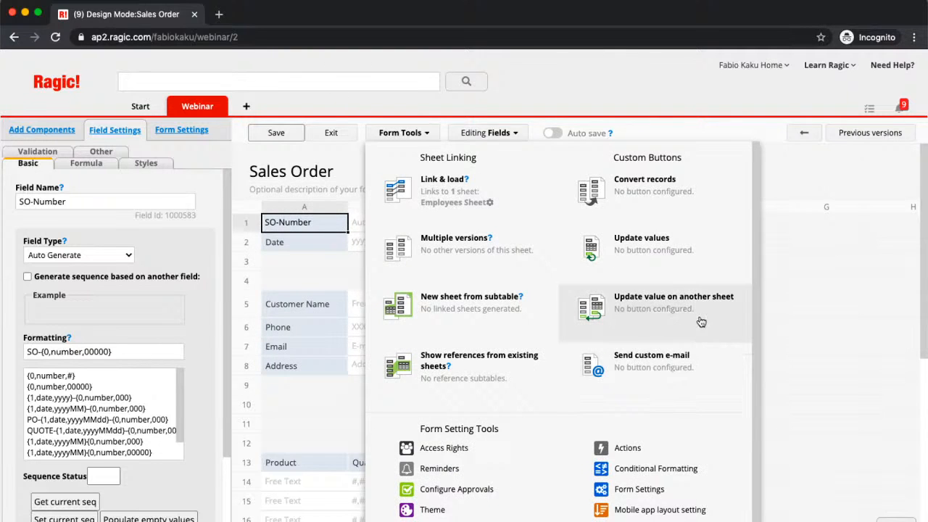
{"action": "left_click", "coordinate": [621, 242]}
{"action": "left_click", "coordinate": [529, 272]}
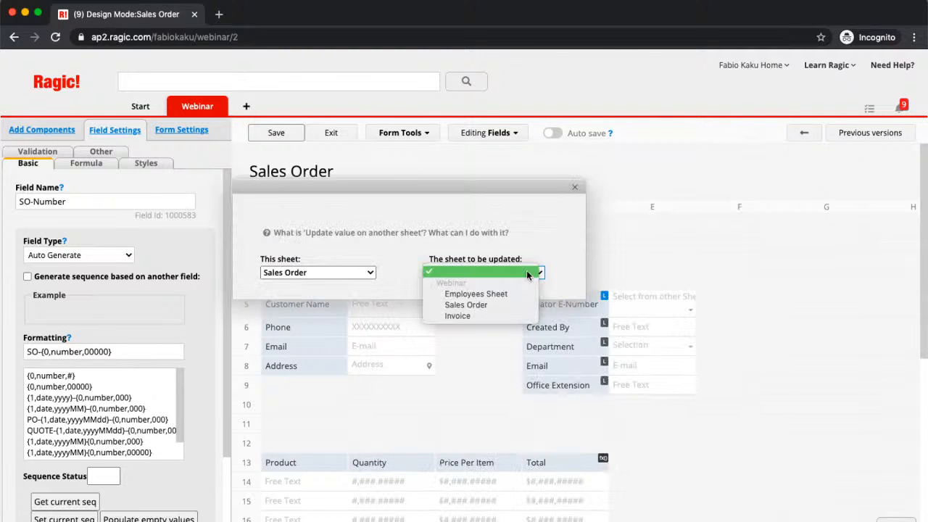
Choose Invoice as the sheet to update and copy Date into Invoice Date with '='
{"action": "left_click", "coordinate": [510, 315]}
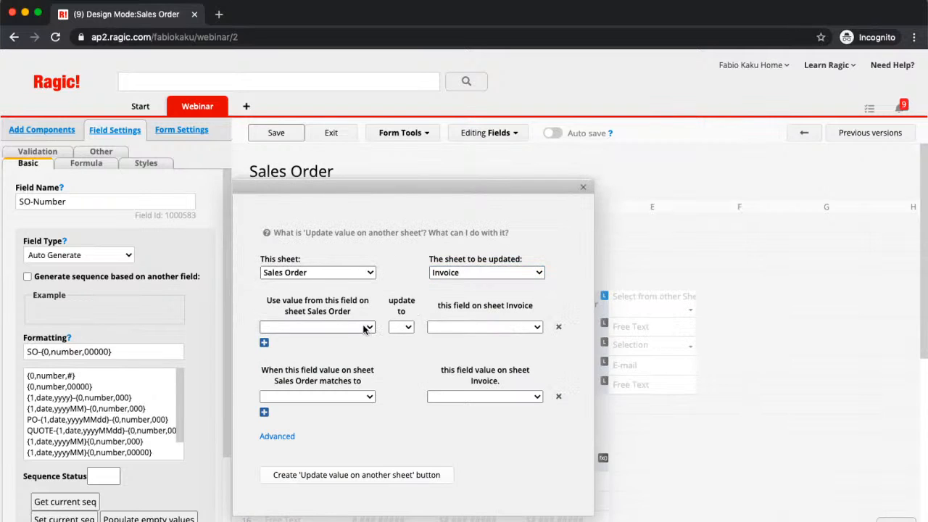
{"action": "left_click", "coordinate": [332, 327]}
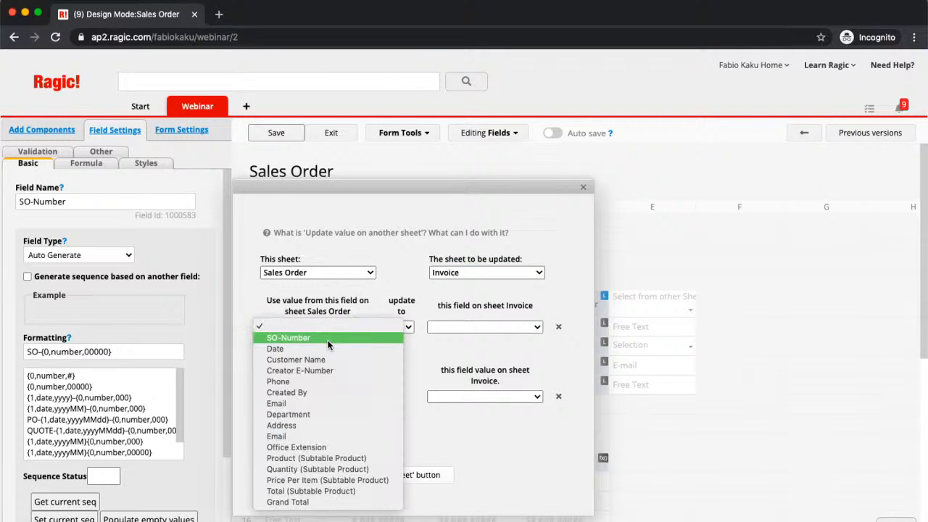
{"action": "left_click", "coordinate": [332, 338]}
{"action": "left_click", "coordinate": [340, 328]}
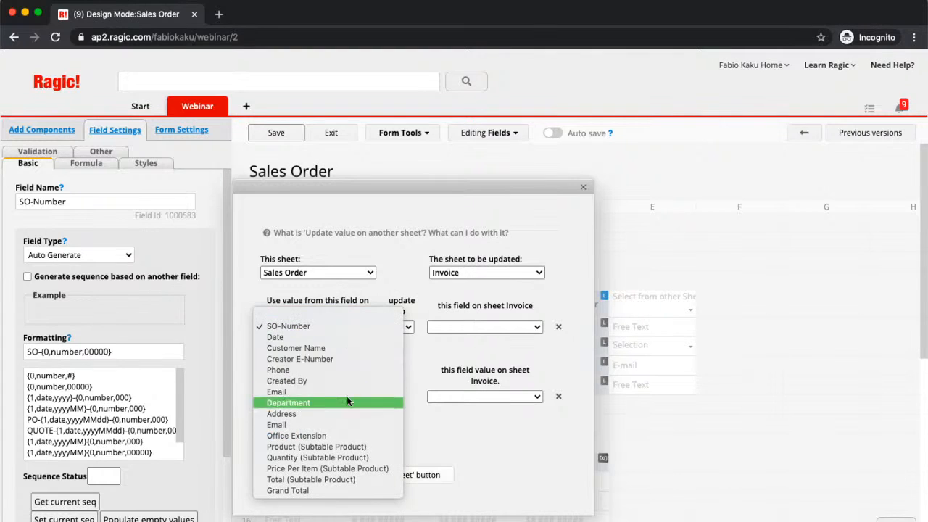
{"action": "left_click", "coordinate": [365, 337]}
{"action": "left_click", "coordinate": [503, 327]}
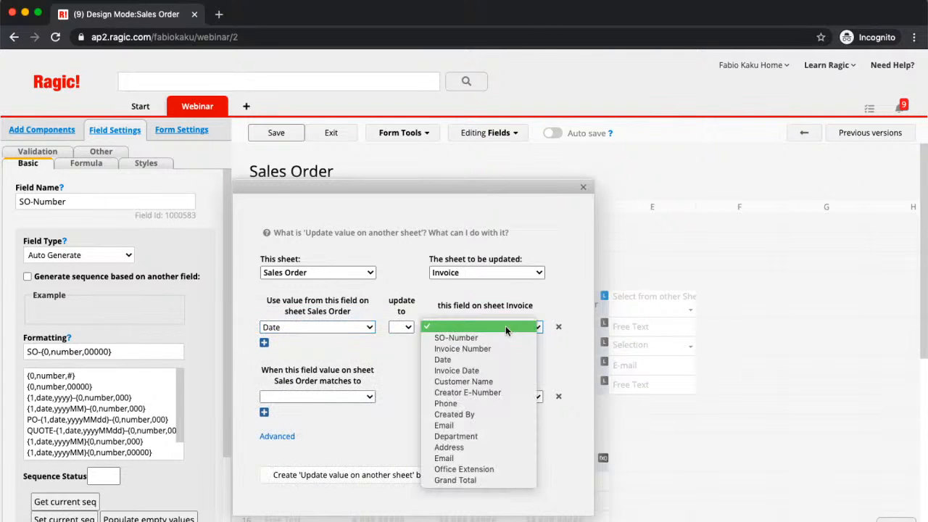
{"action": "left_click", "coordinate": [498, 359]}
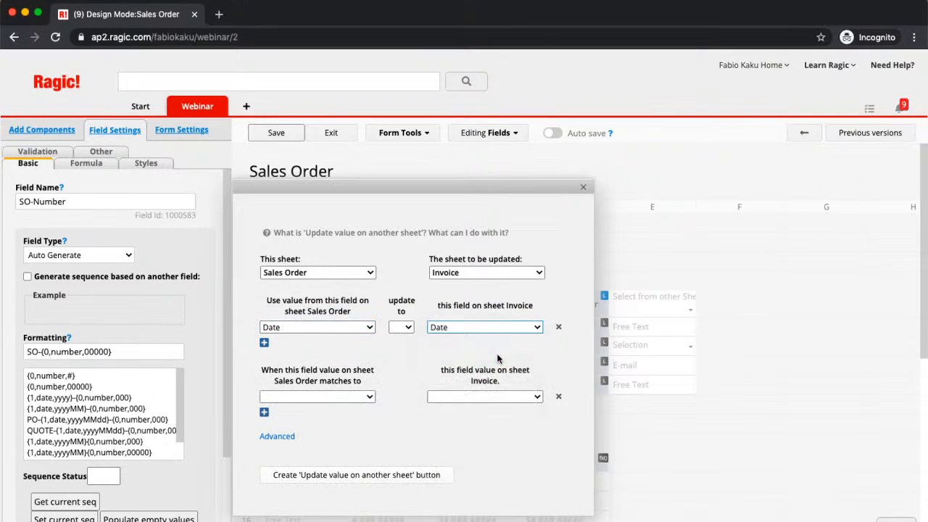
{"action": "left_click", "coordinate": [408, 328]}
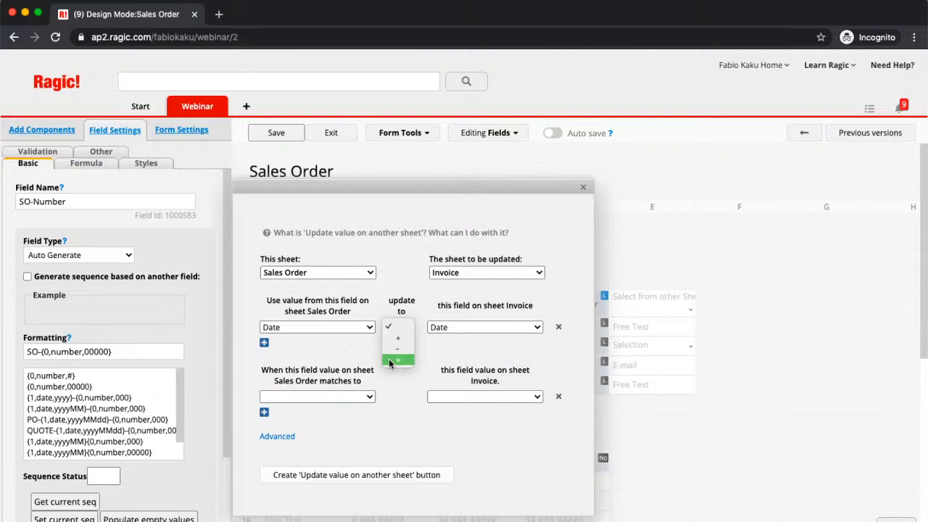
{"action": "left_click", "coordinate": [388, 358]}
Match records by SO-Number on both Sales Order and Invoice
{"action": "left_click", "coordinate": [336, 396]}
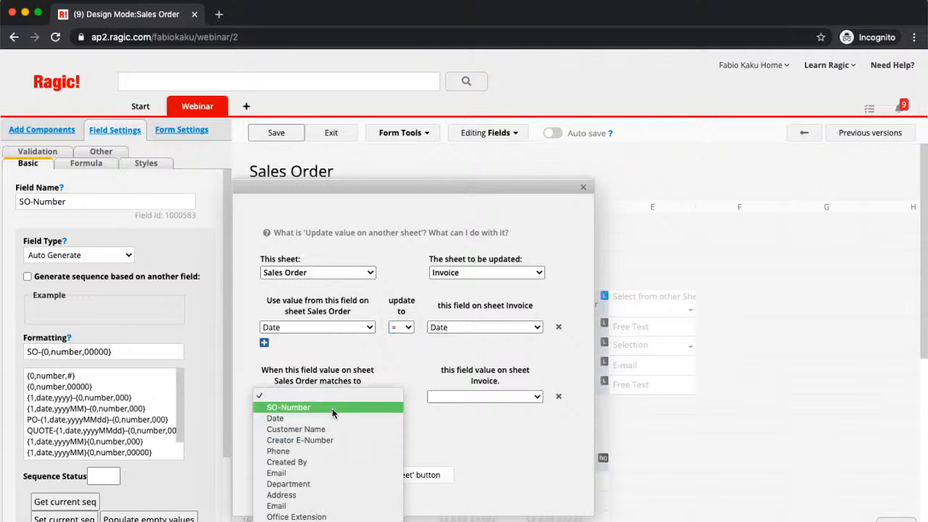
{"action": "left_click", "coordinate": [332, 408]}
{"action": "left_click", "coordinate": [444, 397]}
{"action": "left_click", "coordinate": [445, 407]}
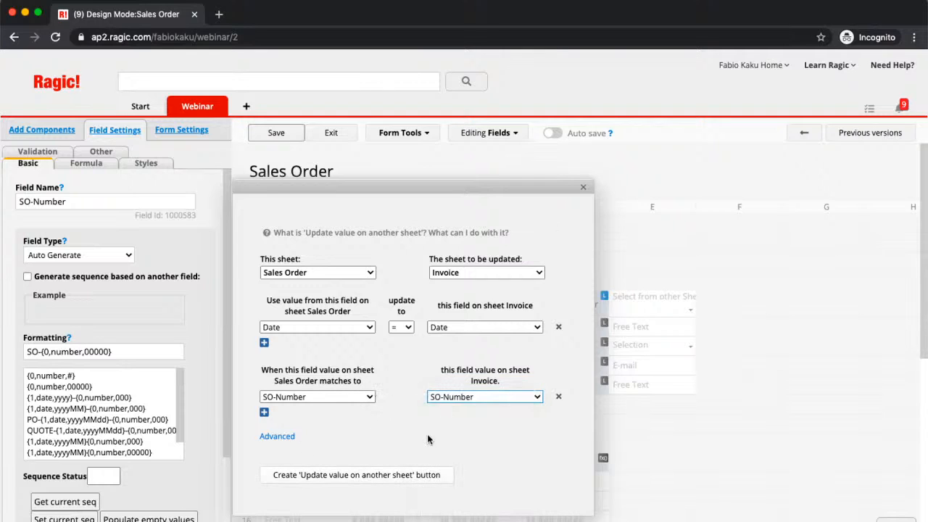
{"action": "left_click", "coordinate": [288, 436]}
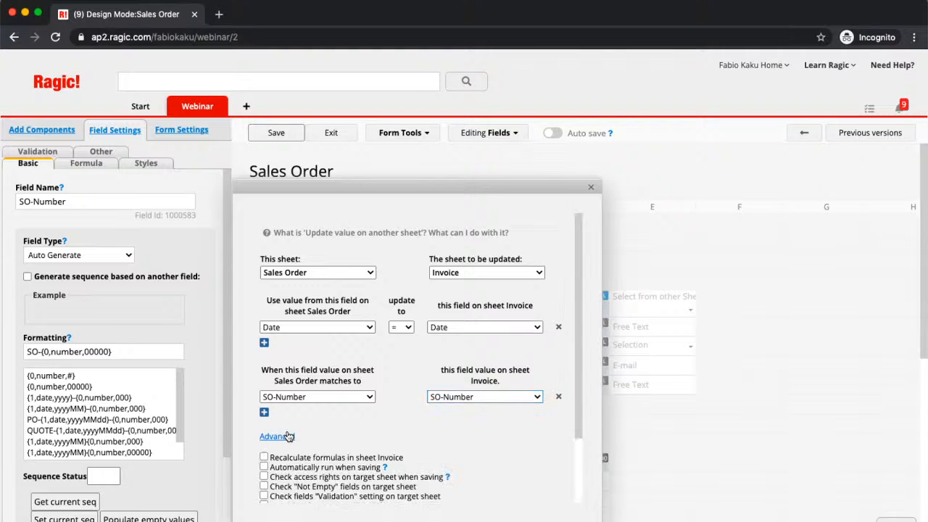
Tick 'Recalculate formulas in sheet Invoice' and 'Automatically run when saving' under Advanced
{"action": "scroll", "coordinate": [276, 406], "scroll_direction": "down", "scroll_amount": 2}
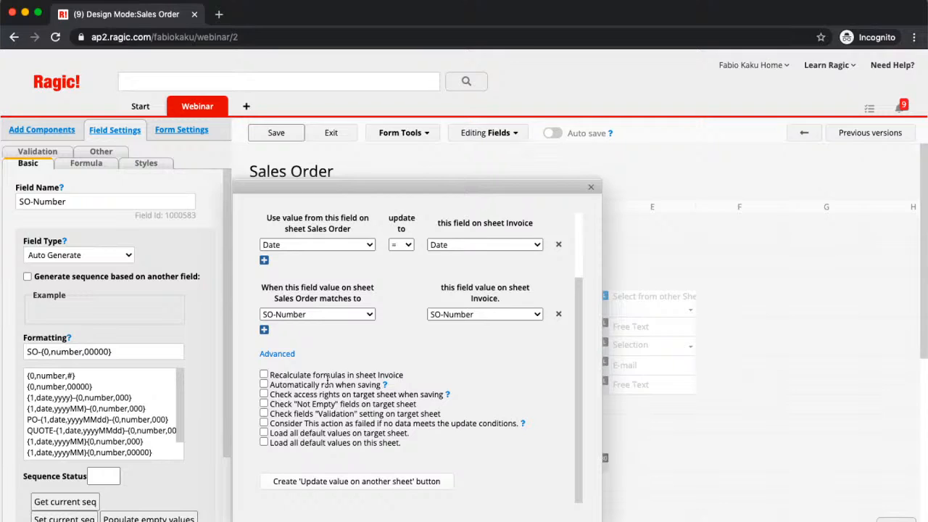
{"action": "left_click", "coordinate": [264, 376]}
{"action": "left_click", "coordinate": [264, 386]}
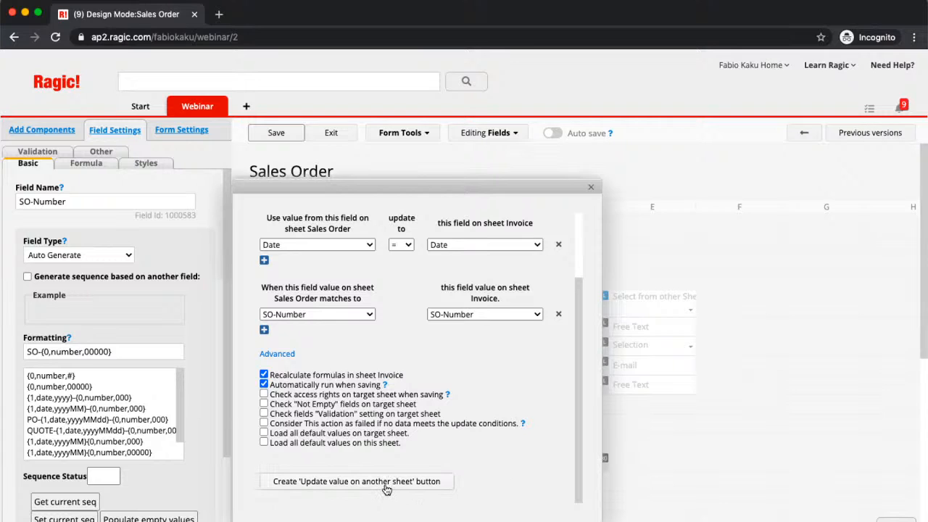
Create the update action button named 'Update Value' and dismiss the confirmation
{"action": "left_click", "coordinate": [386, 490]}
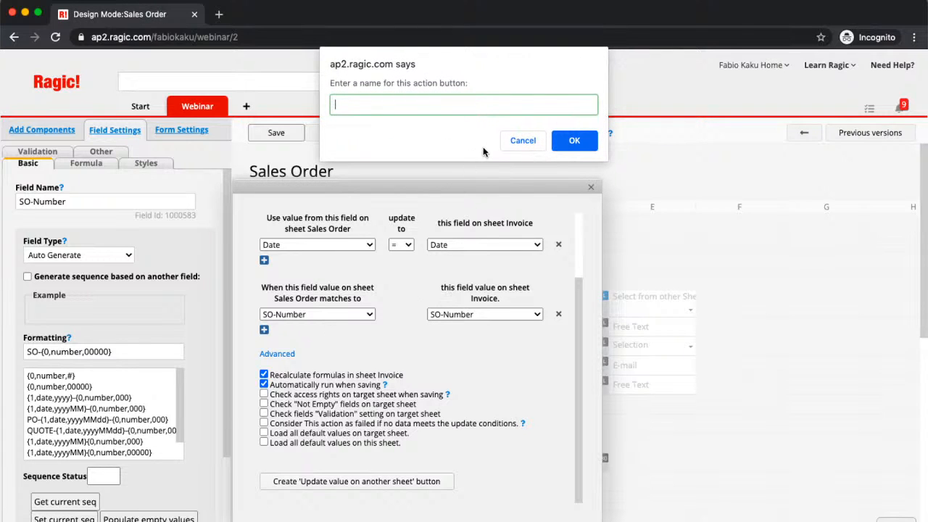
{"action": "type", "text": "Update Value"}
{"action": "left_click", "coordinate": [572, 142]}
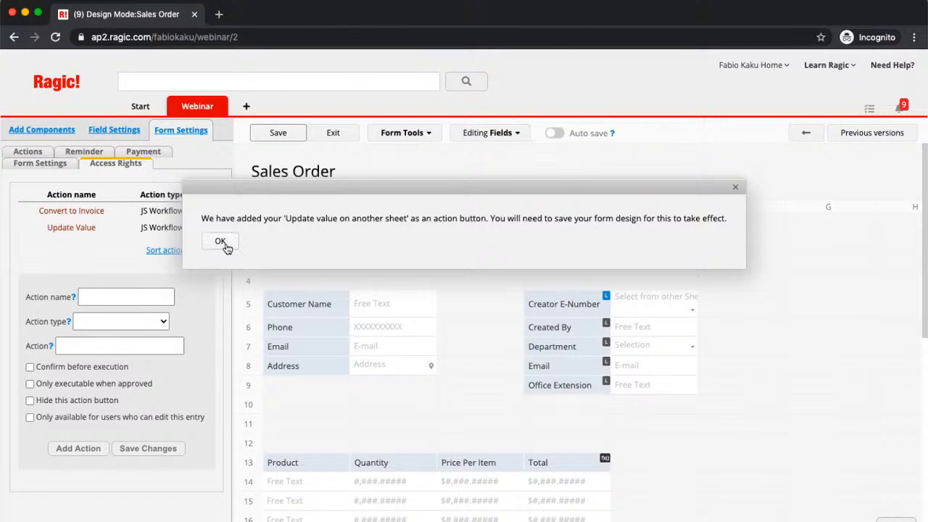
{"action": "left_click", "coordinate": [220, 243]}
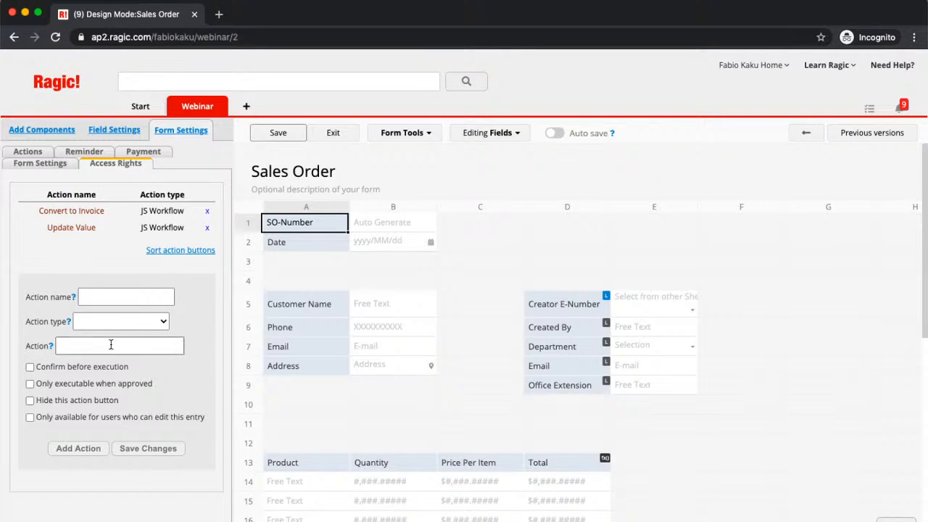
Set the new action's type to Tool: Apply all formulas to this record
{"action": "left_click", "coordinate": [69, 449]}
{"action": "left_click", "coordinate": [269, 242]}
{"action": "left_click", "coordinate": [154, 448]}
{"action": "left_click", "coordinate": [271, 241]}
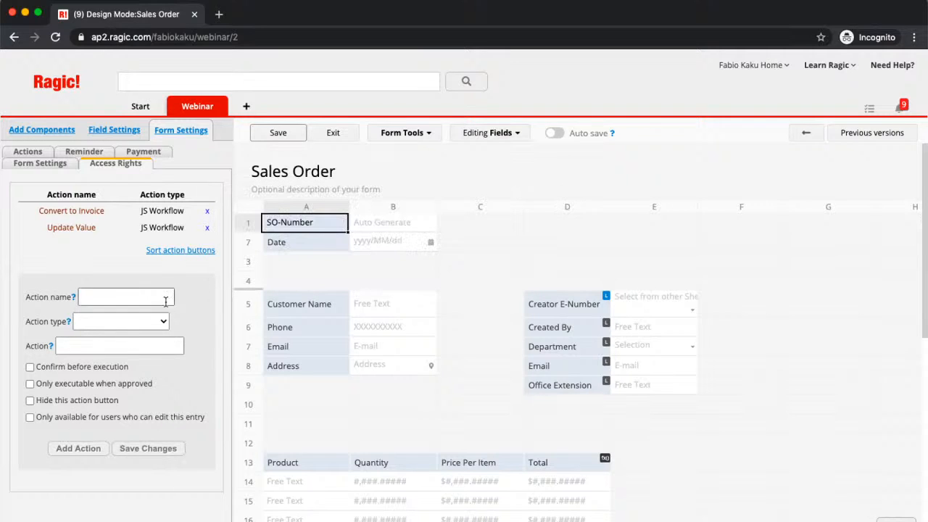
{"action": "left_click", "coordinate": [142, 321]}
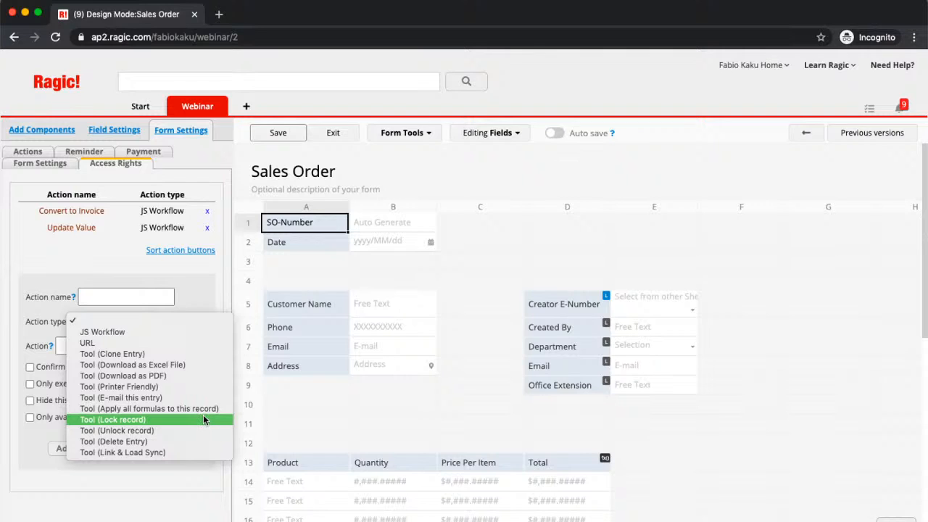
{"action": "left_click", "coordinate": [209, 408]}
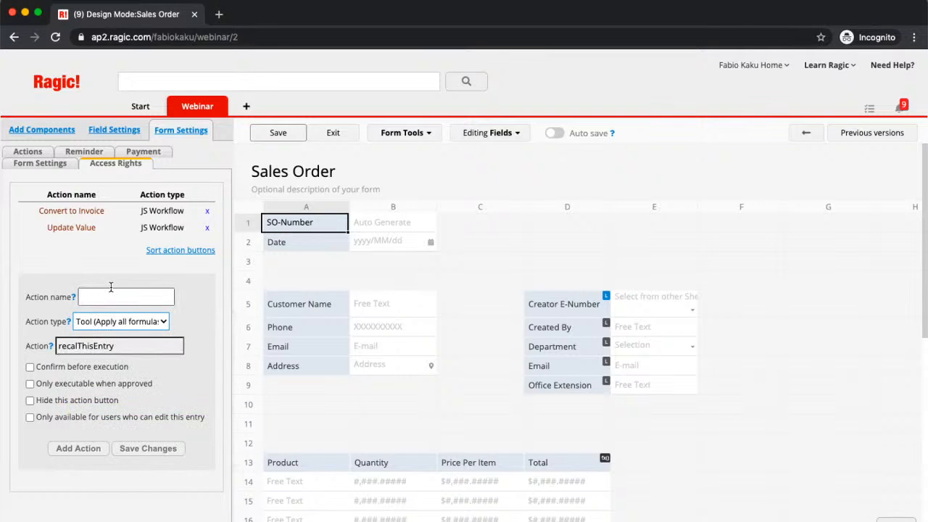
Name the action 'Recalculation', add it, and save the Sales Order form design
{"action": "left_click", "coordinate": [112, 294]}
{"action": "type", "text": "Rea"}
{"action": "key", "text": "BackSpace"}
{"action": "type", "text": "calculation"}
{"action": "left_click", "coordinate": [80, 448]}
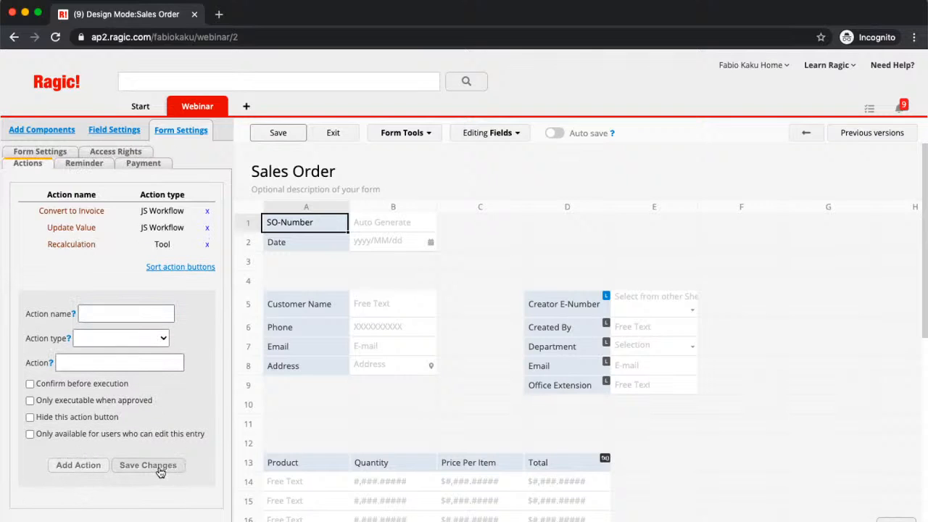
{"action": "left_click", "coordinate": [161, 467]}
{"action": "left_click", "coordinate": [256, 239]}
{"action": "left_click", "coordinate": [288, 138]}
{"action": "left_click", "coordinate": [262, 242]}
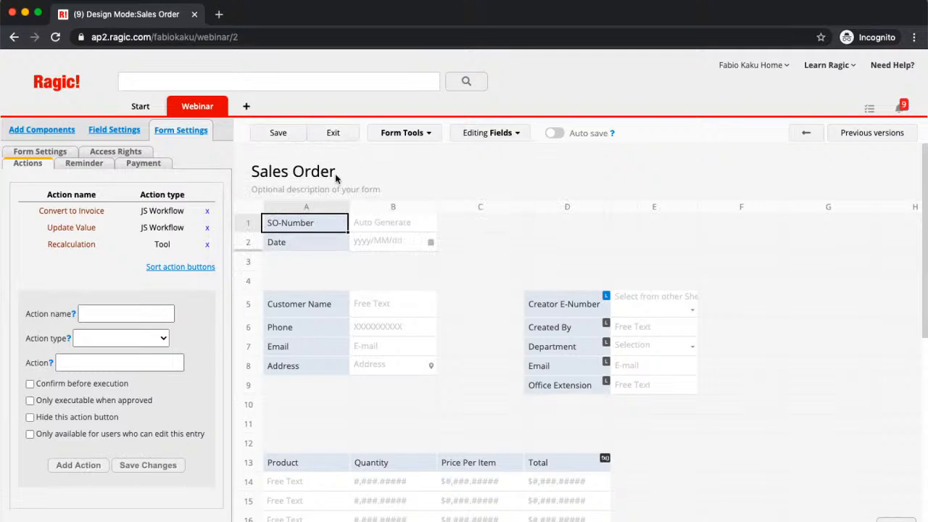
Leave design mode and convert sales order SO-00001 ($7,000 total) into an invoice
{"action": "left_click", "coordinate": [333, 132]}
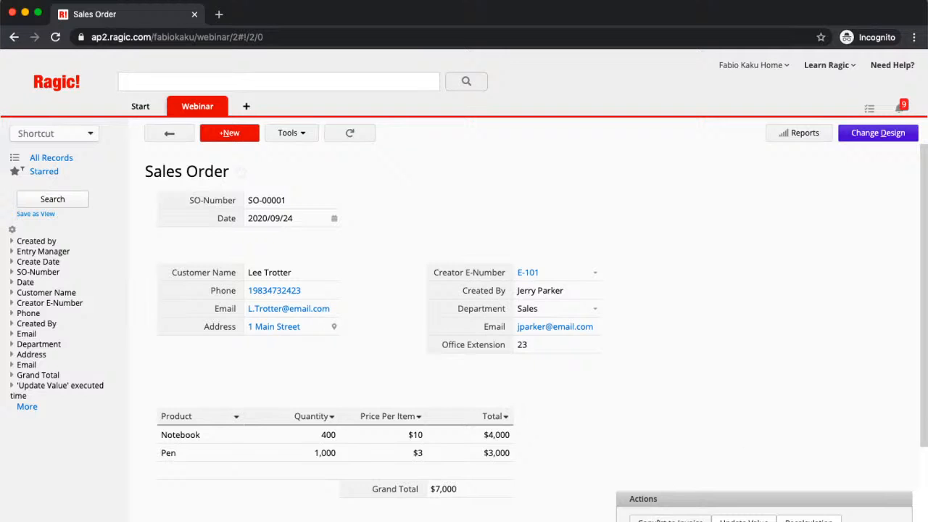
{"action": "left_click", "coordinate": [667, 519]}
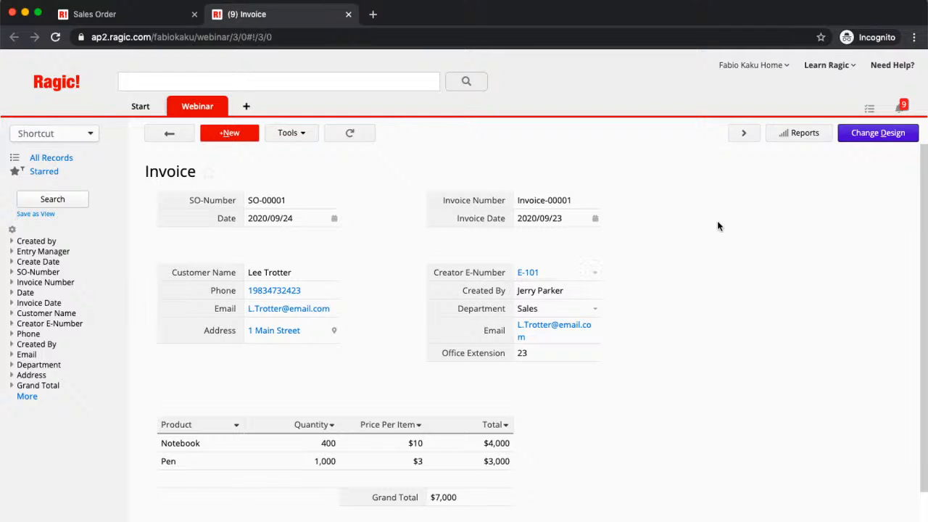
Enter the Invoice form's design and review the SO-Number Auto Generate field settings
{"action": "left_click", "coordinate": [871, 137]}
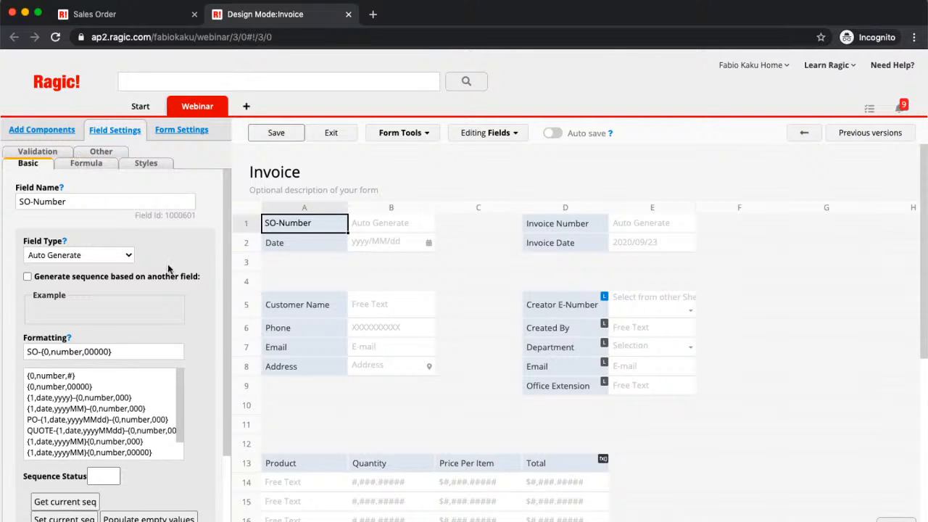
{"action": "scroll", "coordinate": [58, 472], "scroll_direction": "down", "scroll_amount": 3}
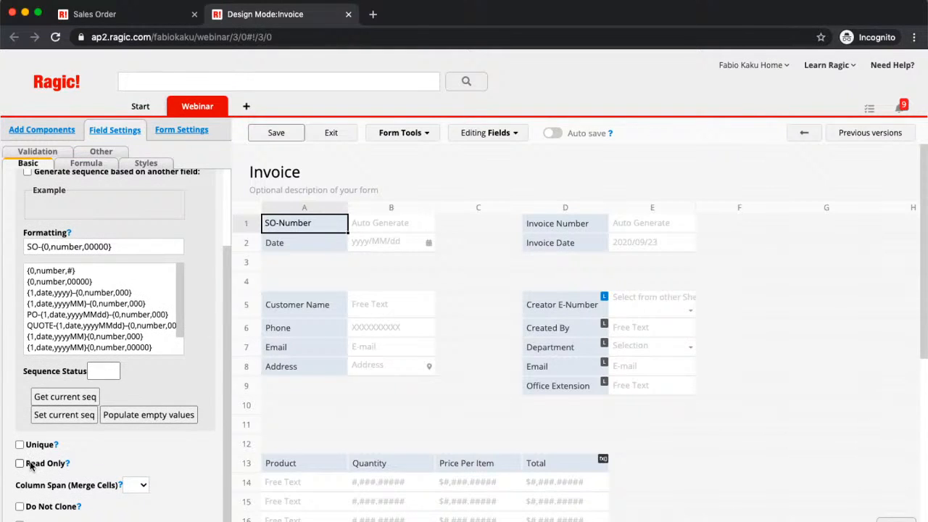
{"action": "scroll", "coordinate": [92, 451], "scroll_direction": "down", "scroll_amount": 1}
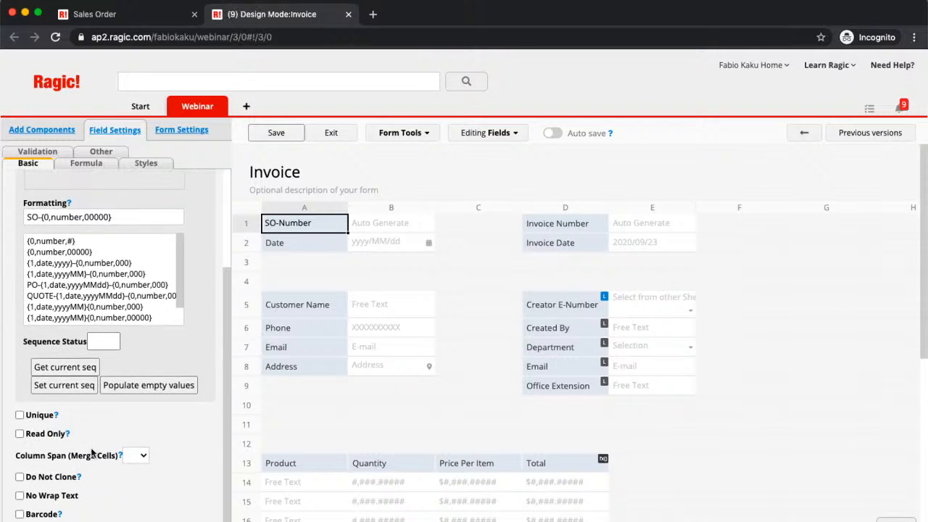
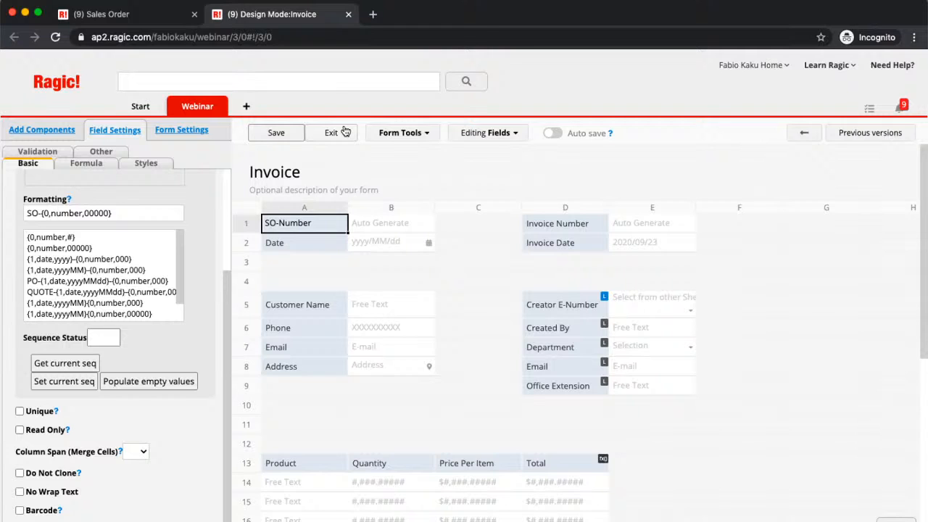
Exit Design Mode to view Invoice-00001 with its $7,000 Notebook and Pen items
{"action": "left_click", "coordinate": [345, 132]}
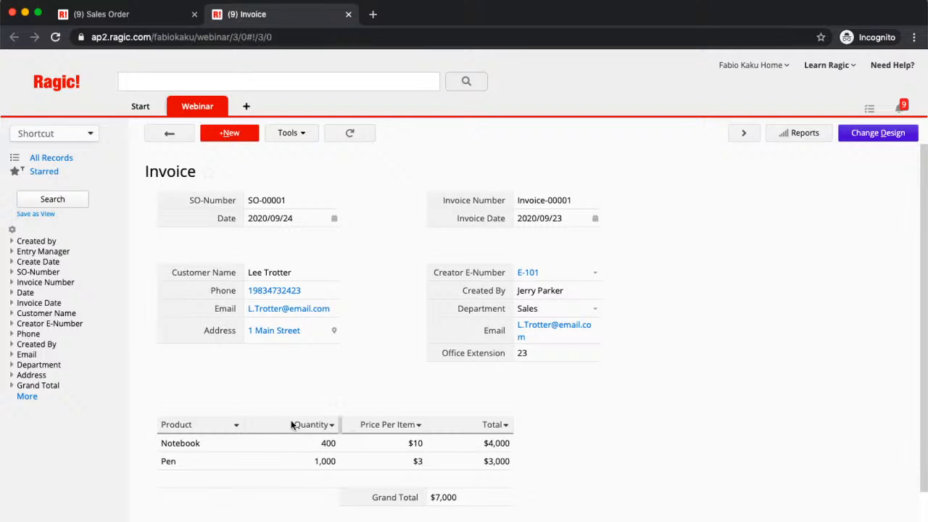
Go to Account Setup from the Start menu and start a new user
{"action": "mouse_move", "coordinate": [150, 106]}
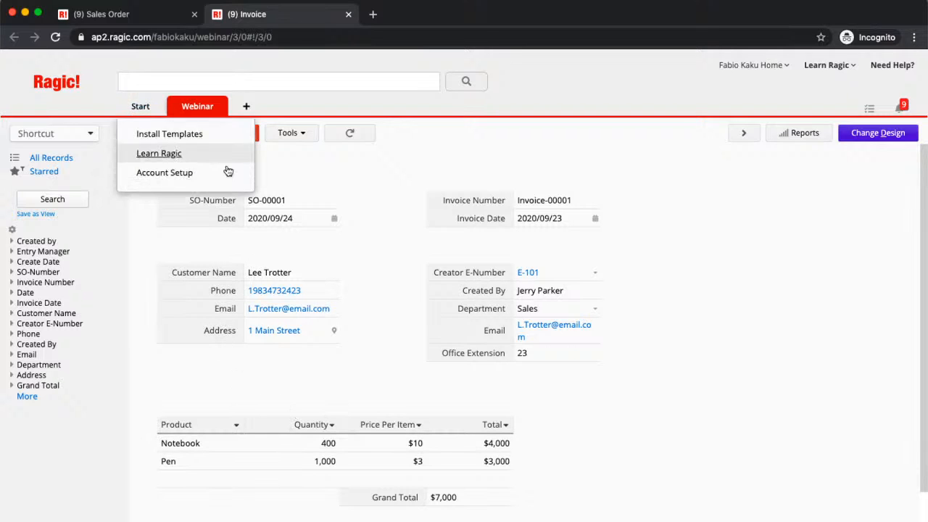
{"action": "left_click", "coordinate": [224, 173]}
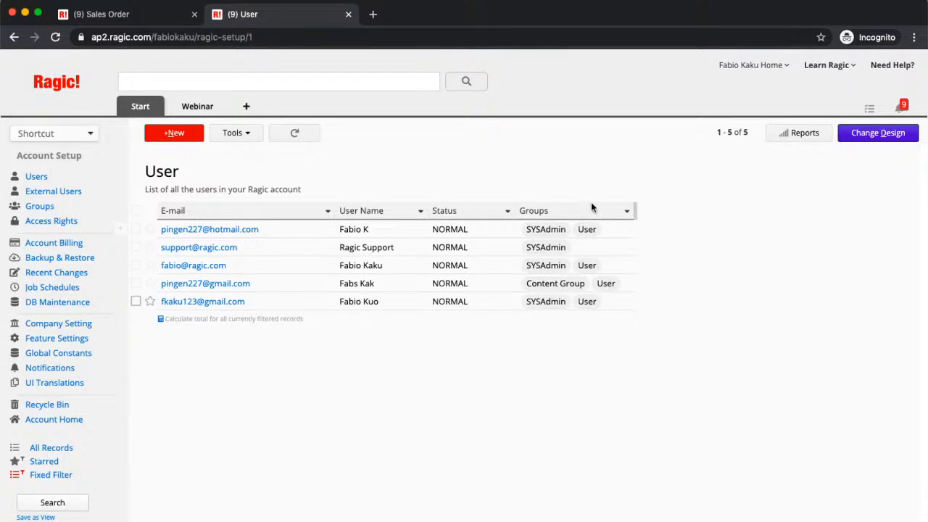
{"action": "left_click", "coordinate": [179, 133]}
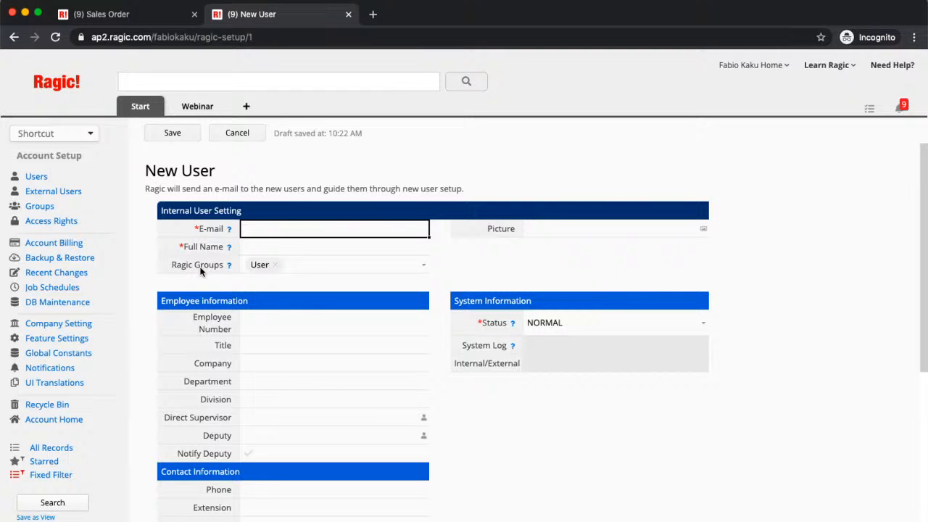
Check the new user's available Ragic Groups, then cancel the form without saving
{"action": "left_click", "coordinate": [428, 267]}
{"action": "left_click", "coordinate": [428, 267]}
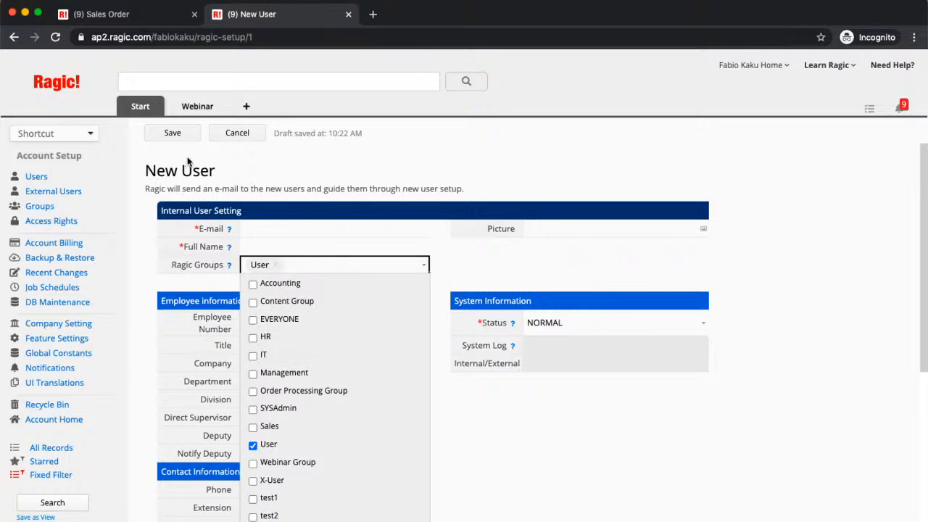
{"action": "left_click", "coordinate": [241, 137]}
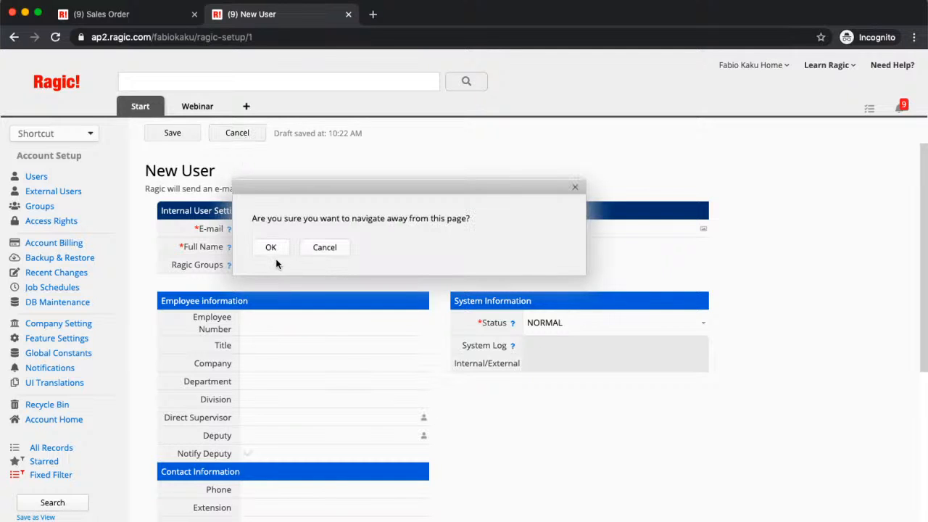
{"action": "left_click", "coordinate": [271, 247]}
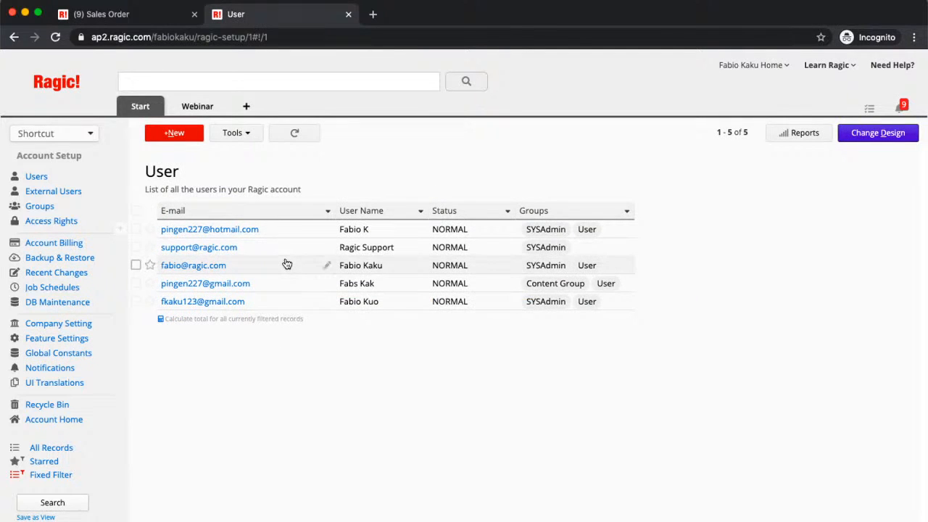
For the last user, untick SYSAdmin, tick Order Processing Group, save, and return to the list
{"action": "left_click", "coordinate": [281, 301]}
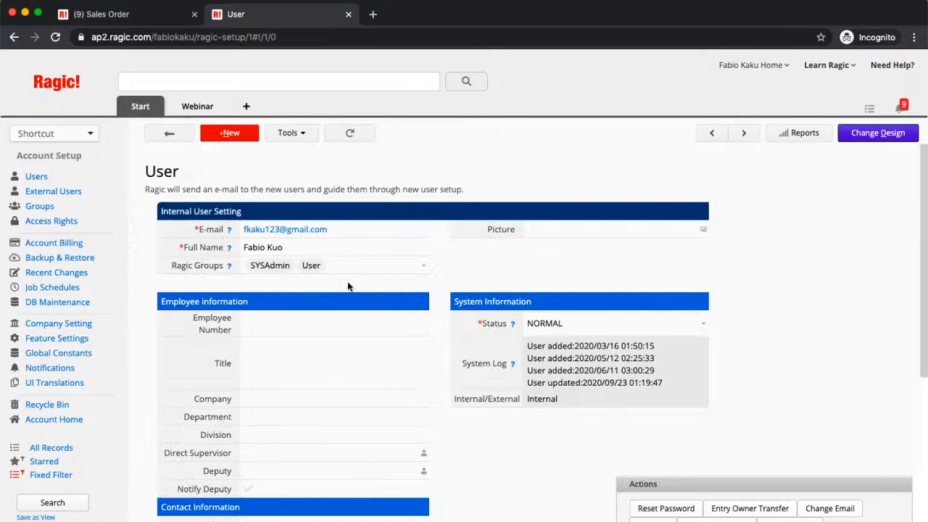
{"action": "left_click", "coordinate": [423, 267]}
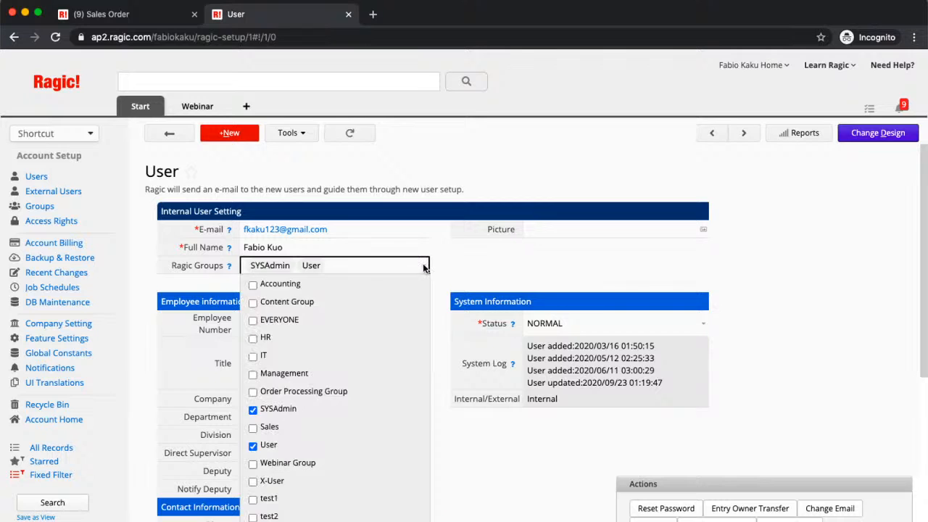
{"action": "left_click", "coordinate": [253, 409]}
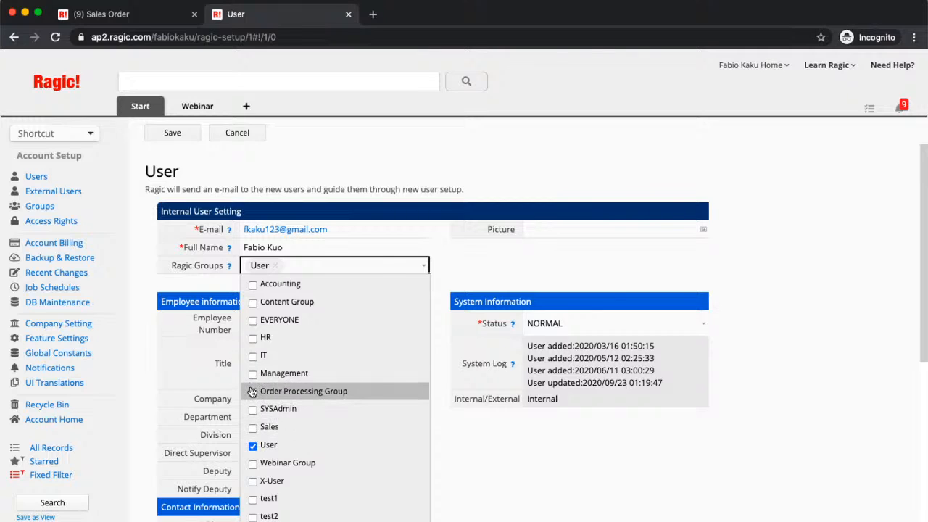
{"action": "left_click", "coordinate": [252, 391]}
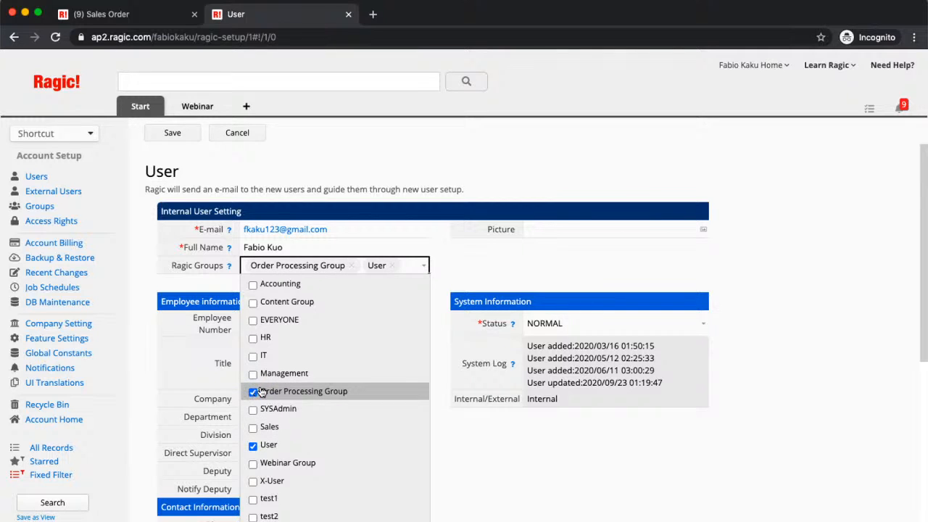
{"action": "left_click", "coordinate": [172, 133]}
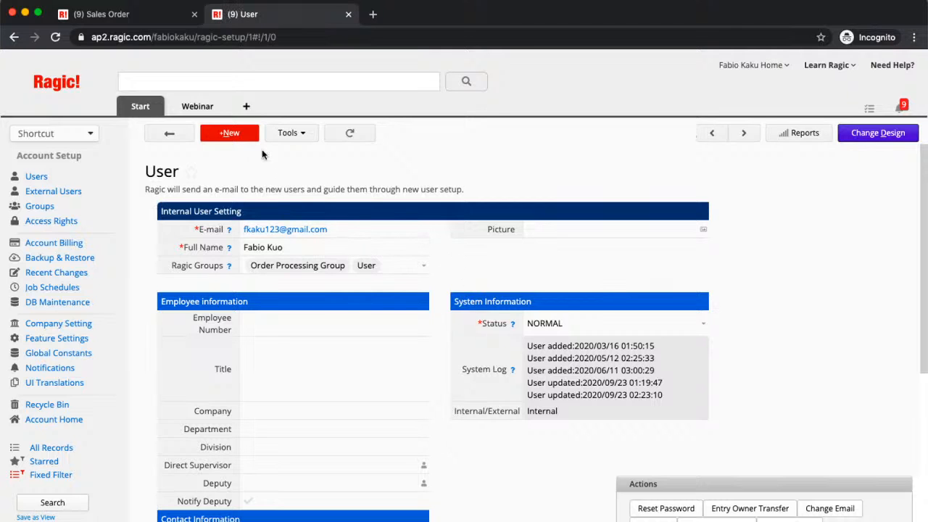
{"action": "left_click", "coordinate": [180, 130]}
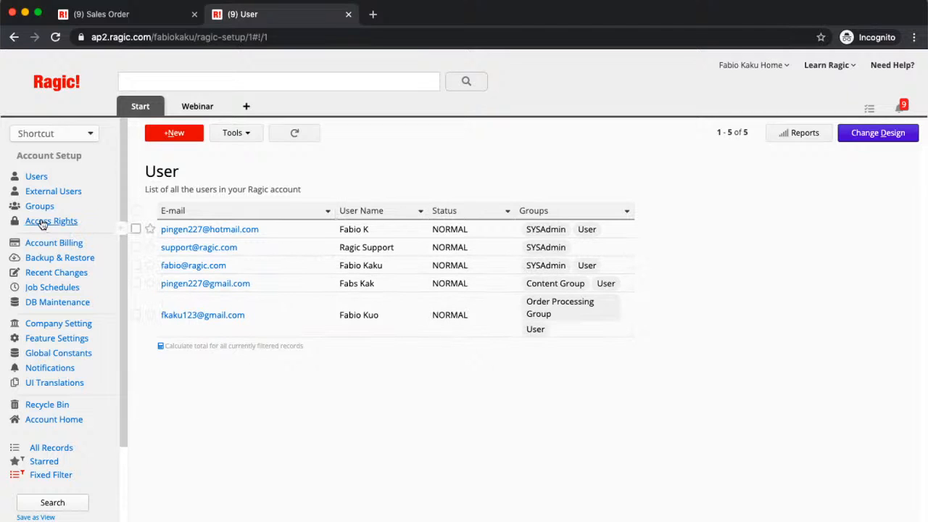
Show the Groups list, starting a new group and discarding it unsaved
{"action": "left_click", "coordinate": [39, 208]}
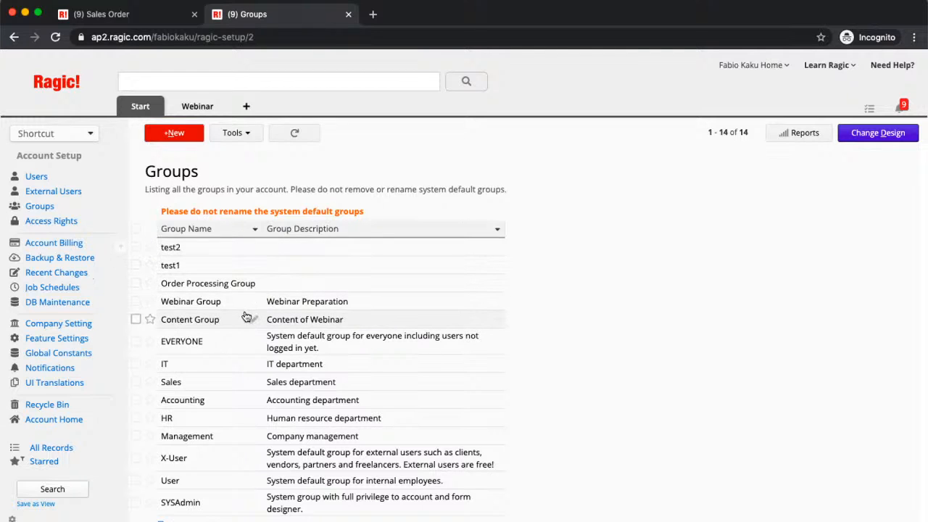
{"action": "left_click", "coordinate": [194, 136]}
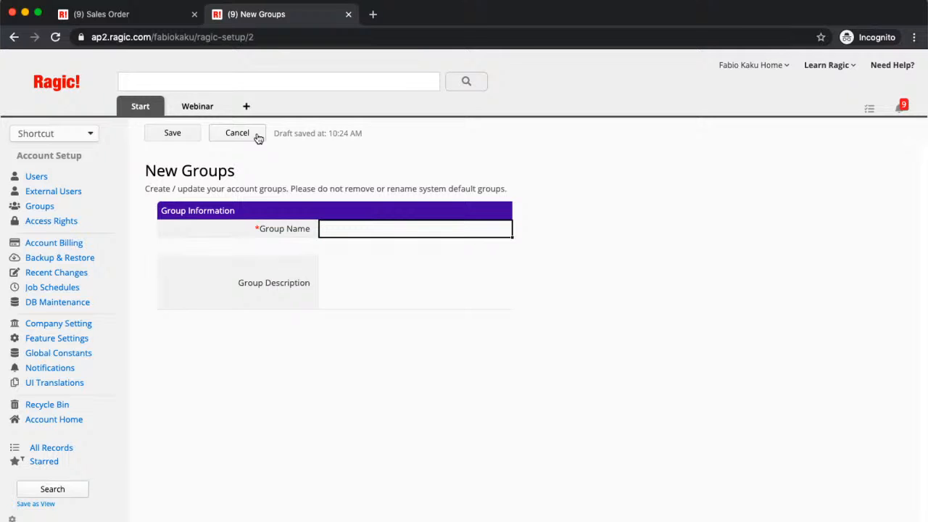
{"action": "left_click", "coordinate": [256, 135]}
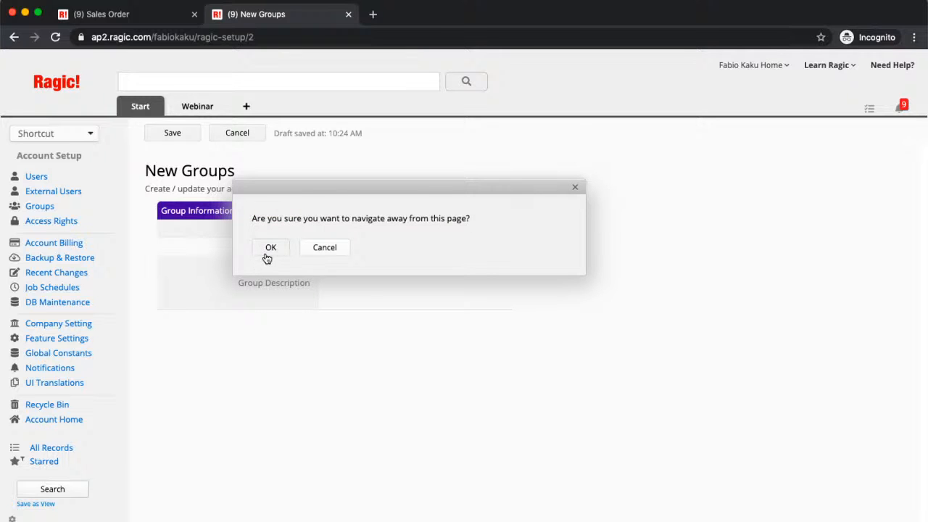
{"action": "left_click", "coordinate": [268, 250]}
{"action": "mouse_move", "coordinate": [224, 104]}
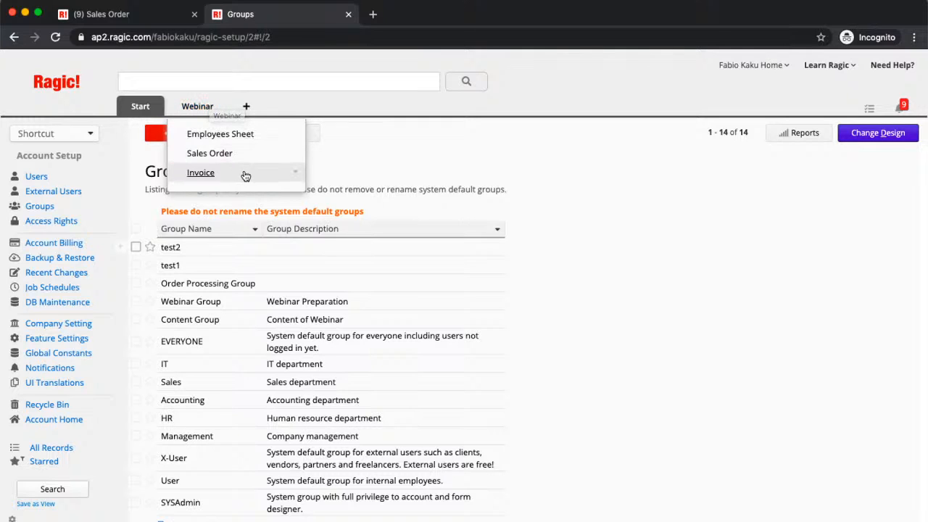
Duplicate the Sales Order sheet, sharing the same data source
{"action": "right_click", "coordinate": [296, 156]}
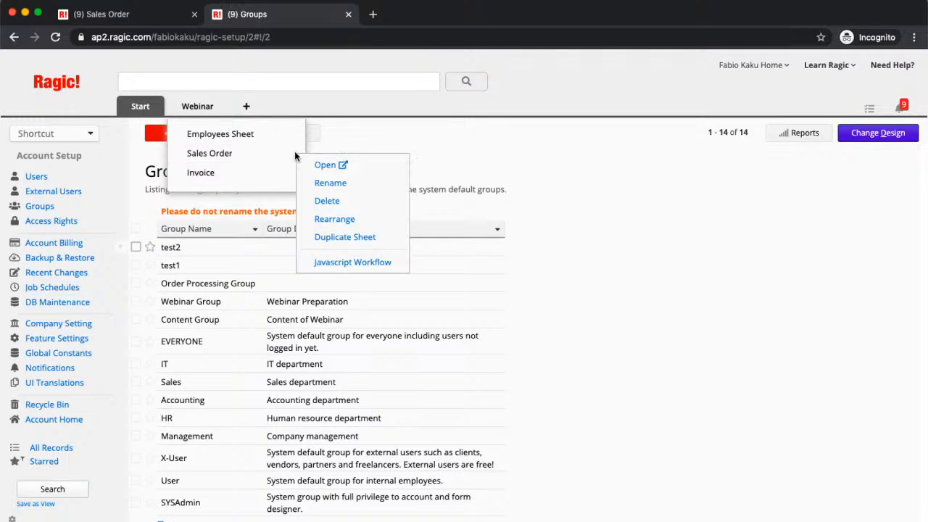
{"action": "left_click", "coordinate": [331, 237]}
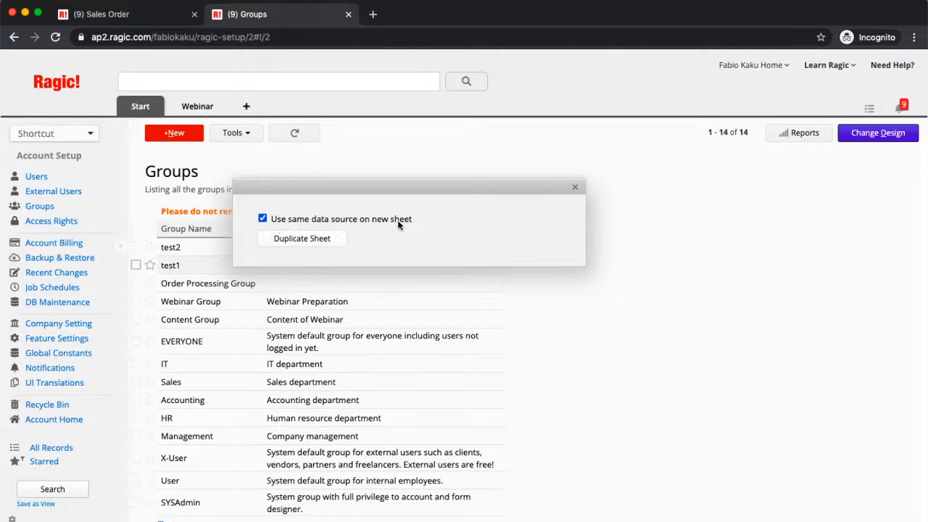
{"action": "left_click", "coordinate": [324, 243]}
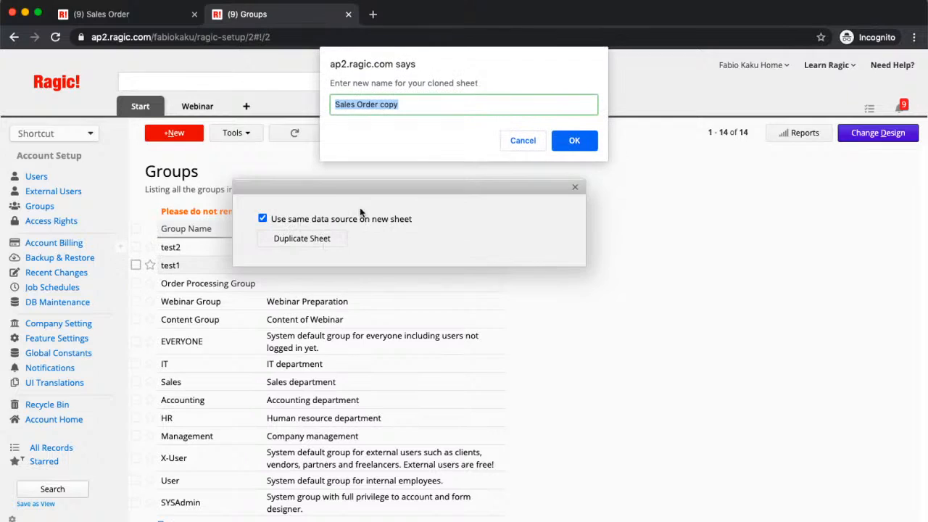
Rename the copy 'Sales Order (Access Rights Modified)' and open SO-00001's form design
{"action": "left_click", "coordinate": [490, 112]}
{"action": "key", "text": "BackSpace"}
{"action": "key", "text": "BackSpace"}
{"action": "key", "text": "BackSpace"}
{"action": "key", "text": "BackSpace"}
{"action": "type", "text": "(A"}
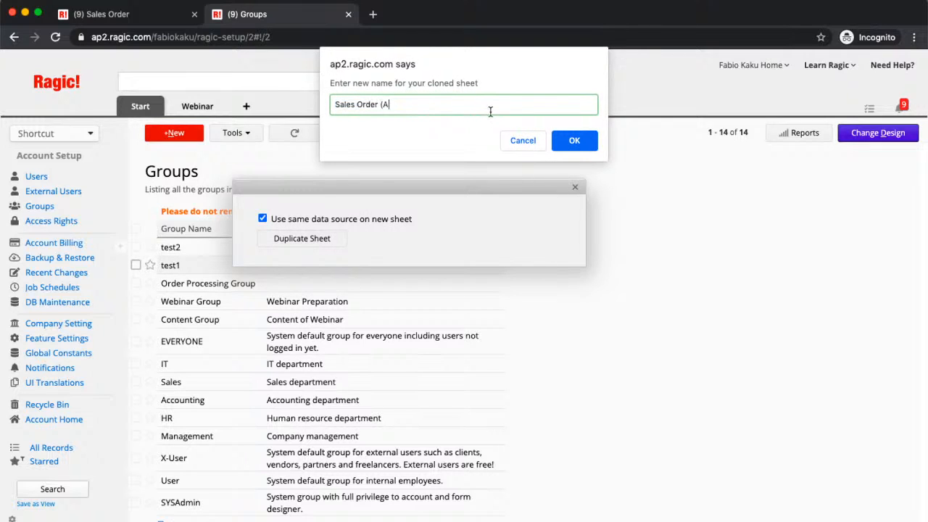
{"action": "type", "text": "ccess ri"}
{"action": "key", "text": "BackSpace"}
{"action": "key", "text": "BackSpace"}
{"action": "type", "text": "Rights Modified)"}
{"action": "left_click", "coordinate": [592, 148]}
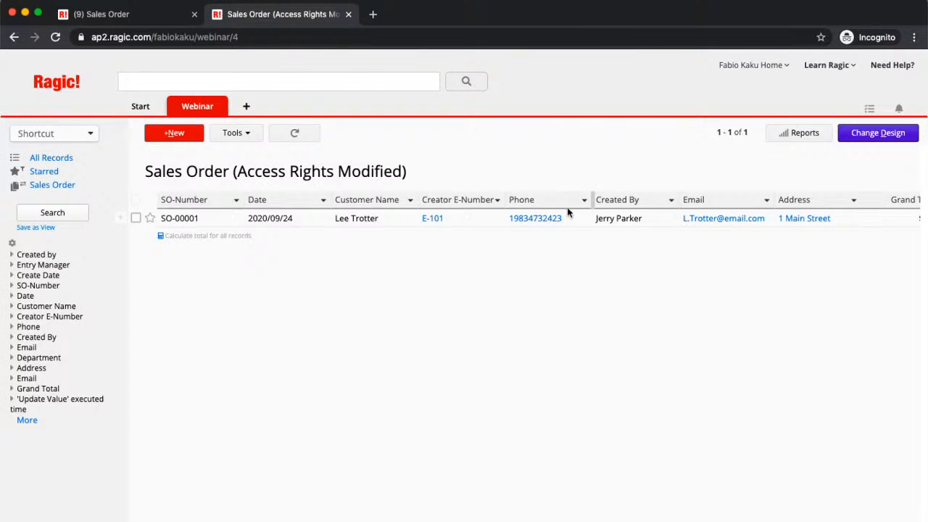
{"action": "left_click", "coordinate": [574, 222]}
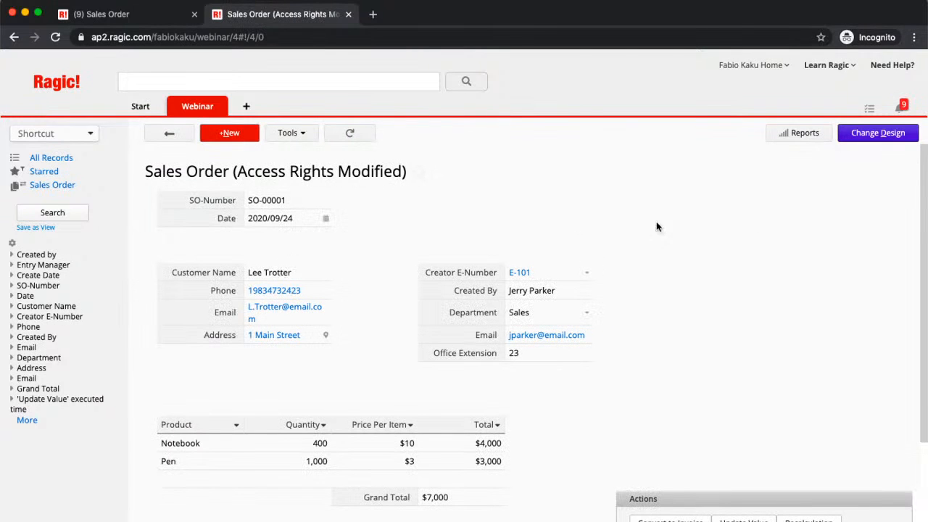
{"action": "left_click", "coordinate": [886, 140]}
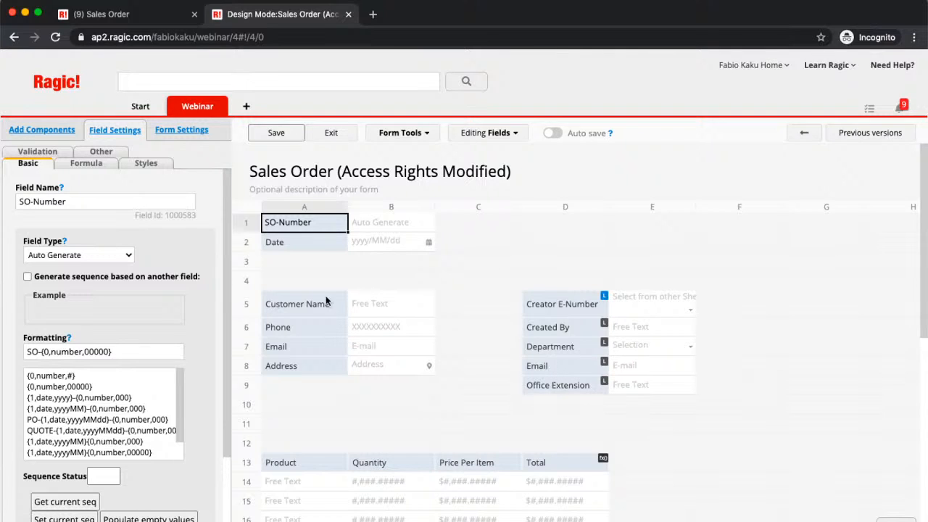
Tick Hidden in Field Settings for the Phone, Email and Address fields
{"action": "left_click", "coordinate": [276, 351]}
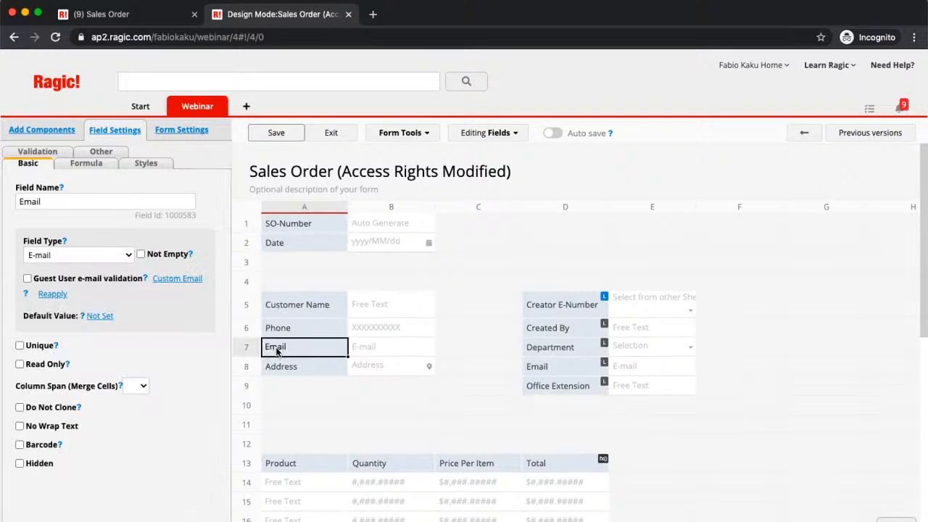
{"action": "left_click", "coordinate": [280, 332]}
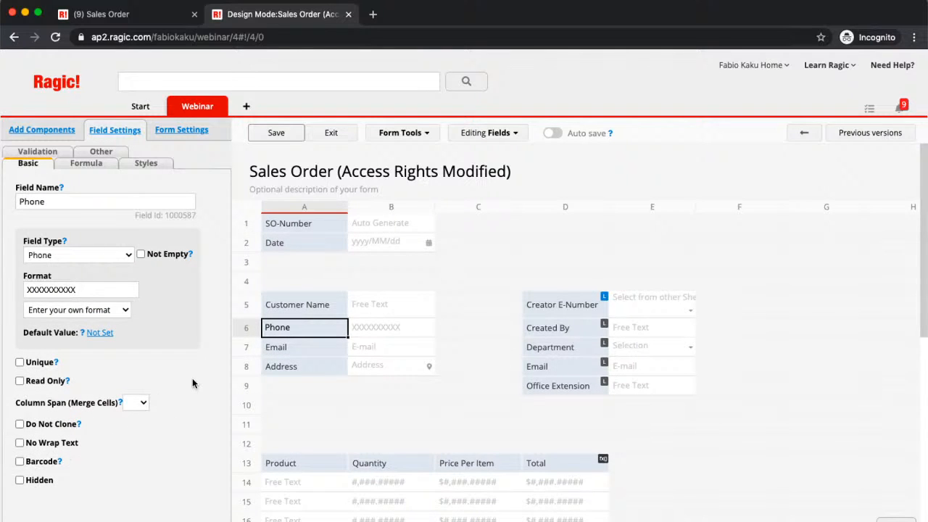
{"action": "left_click", "coordinate": [19, 480]}
{"action": "left_click", "coordinate": [287, 346]}
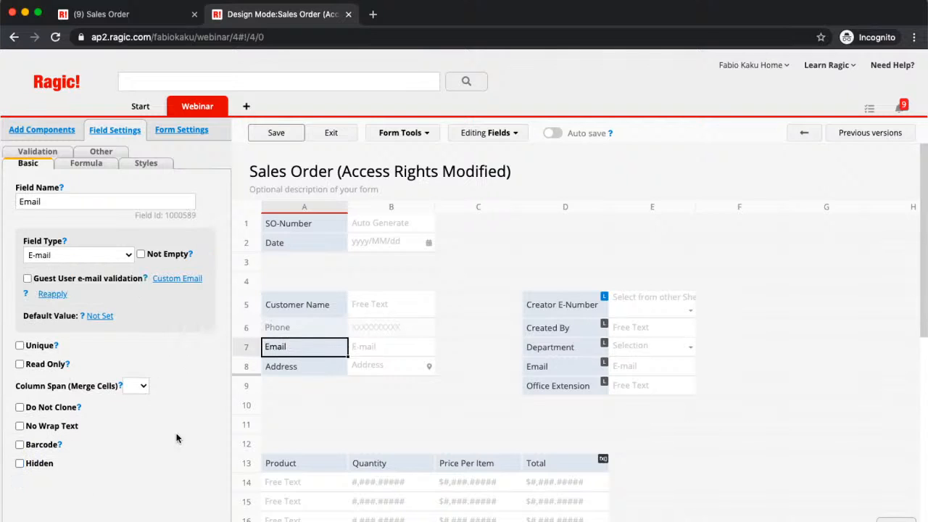
{"action": "left_click", "coordinate": [20, 463]}
{"action": "left_click", "coordinate": [299, 371]}
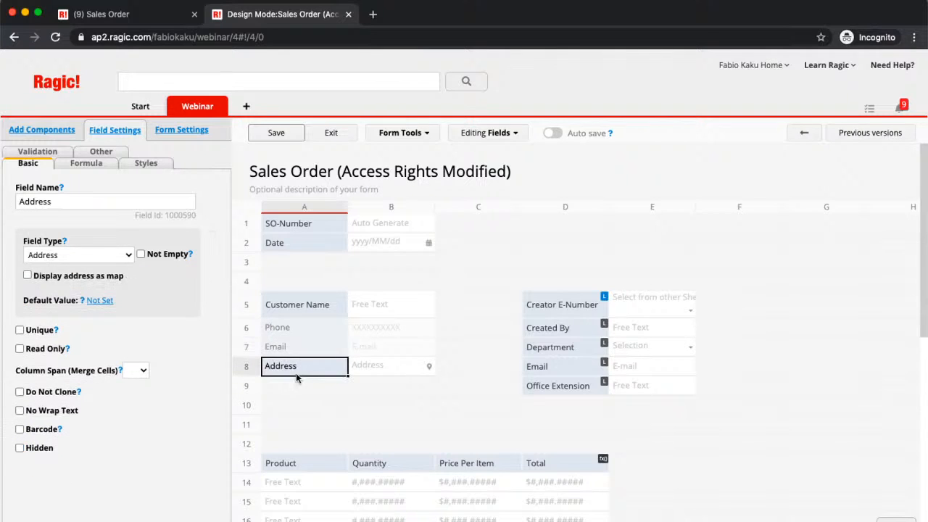
{"action": "left_click", "coordinate": [20, 448]}
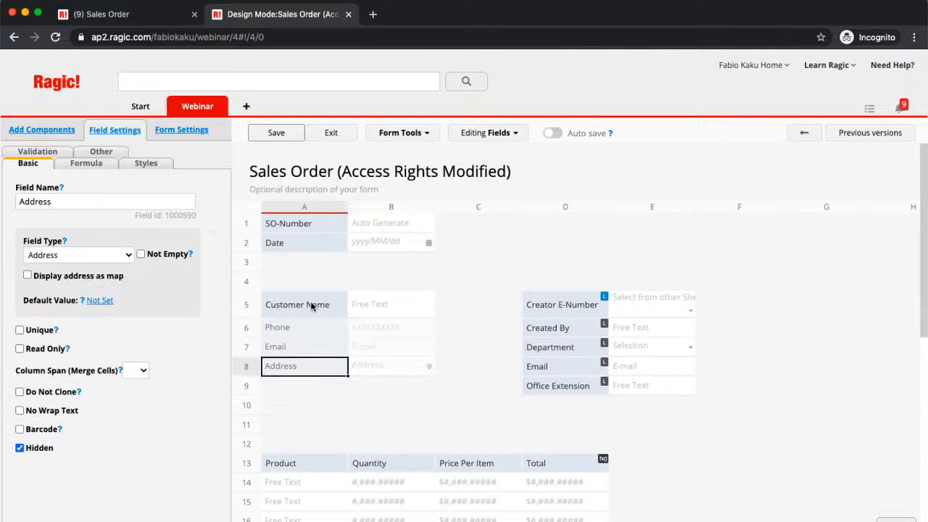
Move Customer Name, Phone and Email into column F, with Customer Name at F5
{"action": "left_click_drag", "start_coordinate": [311, 305], "coordinate": [705, 255]}
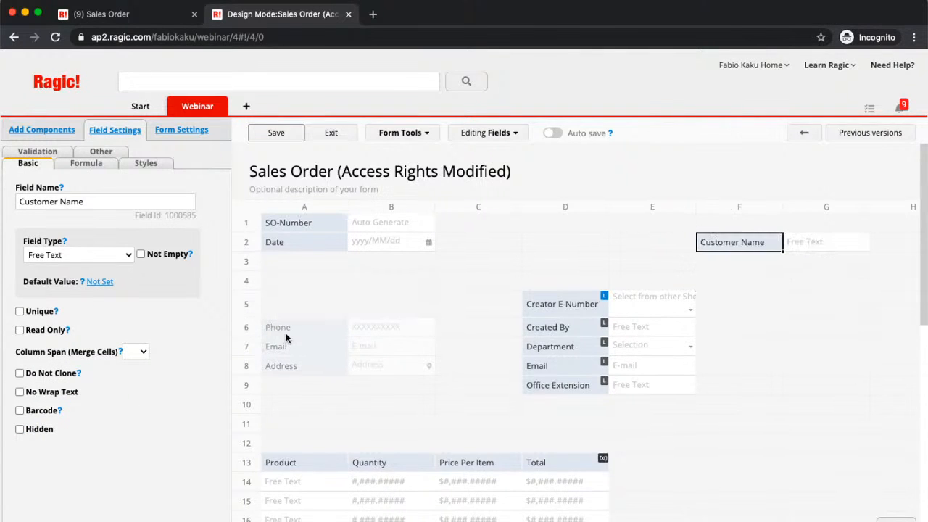
{"action": "left_click_drag", "start_coordinate": [287, 332], "coordinate": [714, 354]}
{"action": "left_click_drag", "start_coordinate": [722, 243], "coordinate": [720, 313]}
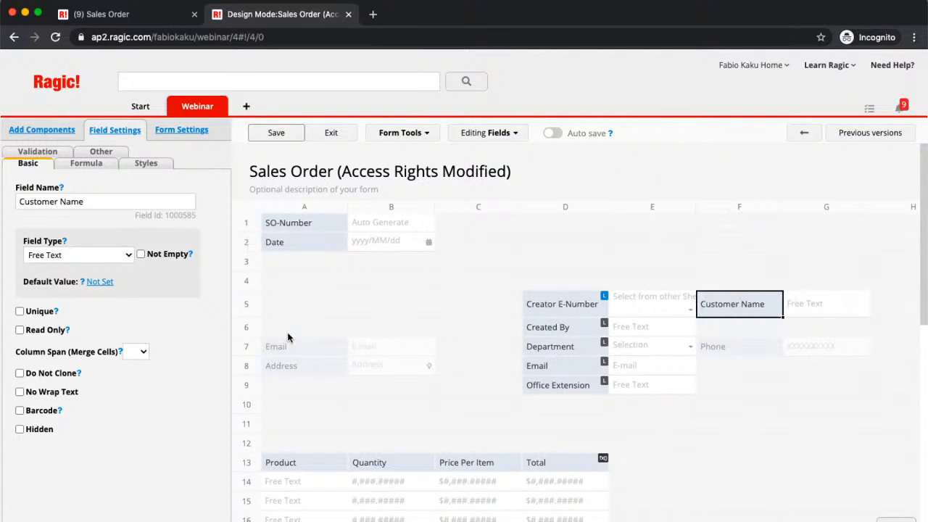
{"action": "left_click_drag", "start_coordinate": [292, 354], "coordinate": [708, 364]}
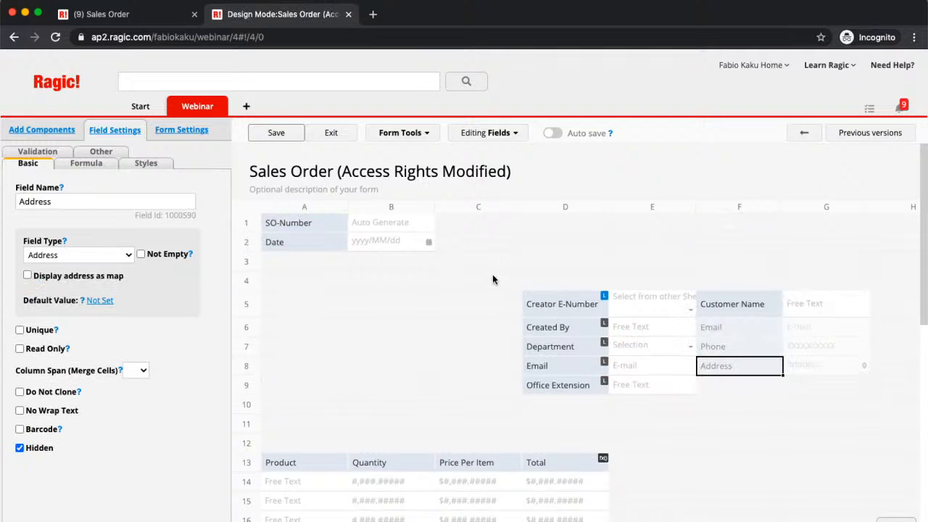
Place Creator E-Number, Created By, Department, Email and Office Extension in A5–A9
{"action": "left_click_drag", "start_coordinate": [534, 307], "coordinate": [302, 311]}
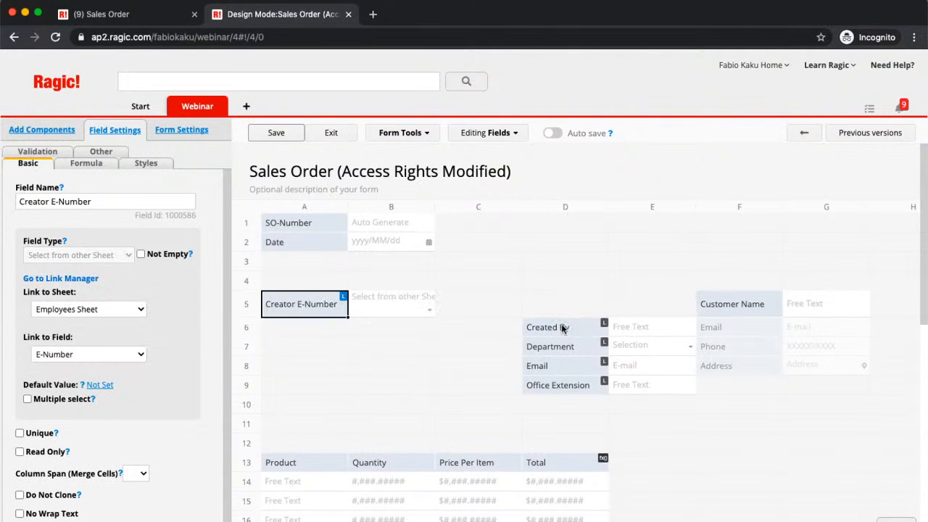
{"action": "left_click_drag", "start_coordinate": [562, 328], "coordinate": [270, 329]}
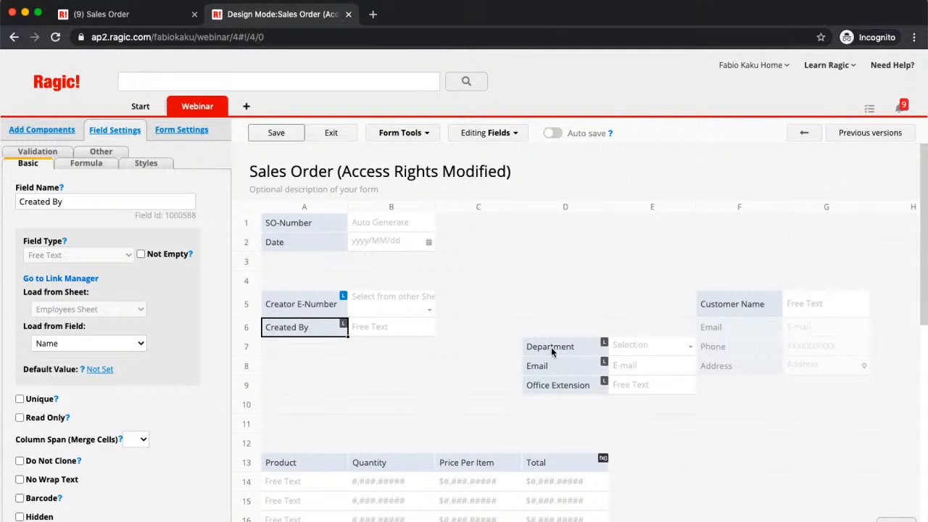
{"action": "left_click_drag", "start_coordinate": [552, 352], "coordinate": [319, 355]}
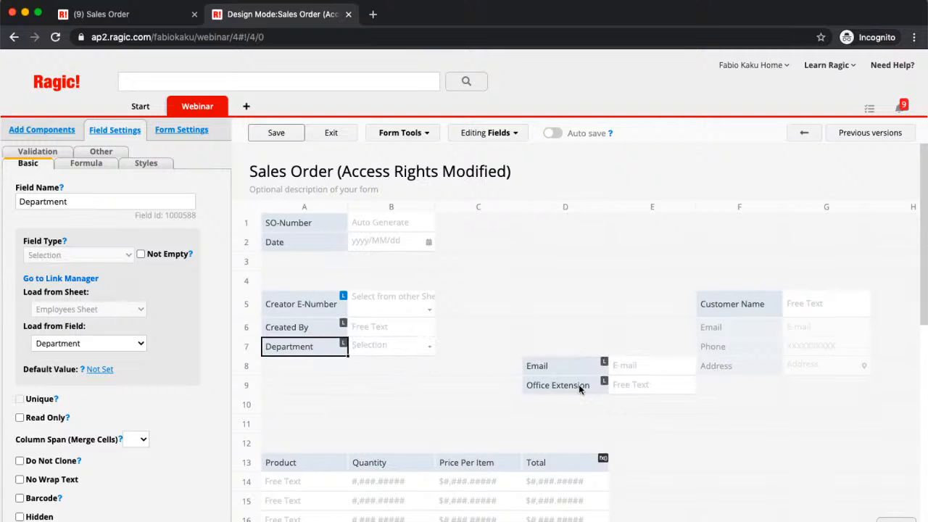
{"action": "left_click_drag", "start_coordinate": [579, 361], "coordinate": [322, 364]}
{"action": "left_click_drag", "start_coordinate": [573, 382], "coordinate": [322, 385]}
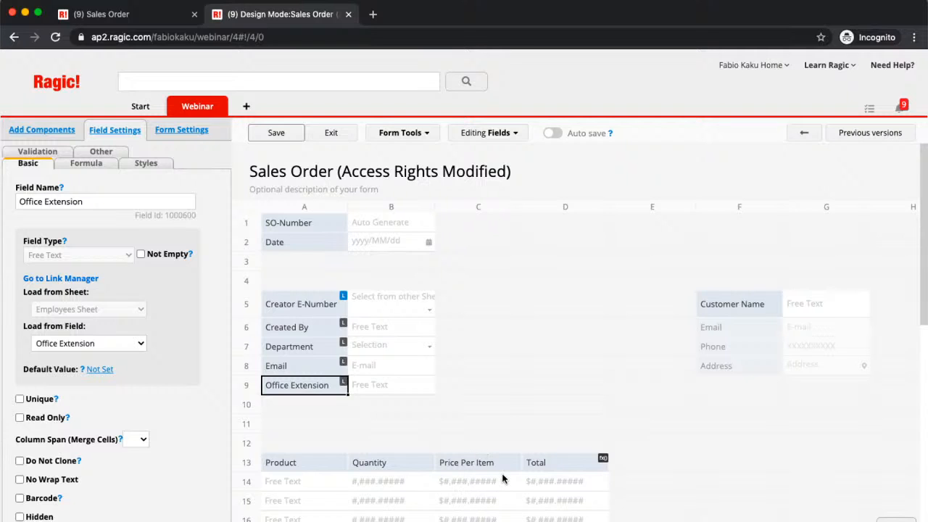
{"action": "scroll", "coordinate": [503, 479], "scroll_direction": "down", "scroll_amount": 1}
{"action": "left_click", "coordinate": [479, 500]}
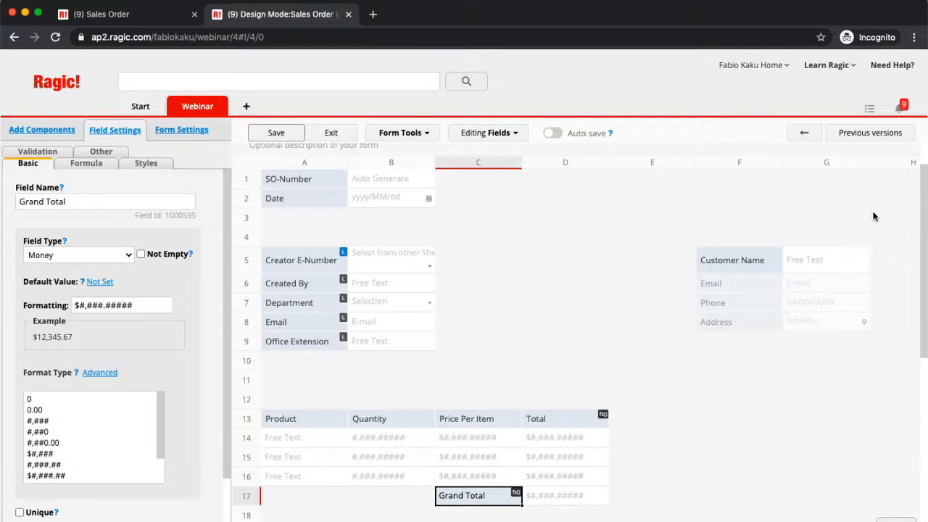
Drag Customer Name, Email, Phone and Address from F5–F8 to D5–D8, then save
{"action": "mouse_move", "coordinate": [216, 113]}
{"action": "left_click_drag", "start_coordinate": [748, 259], "coordinate": [573, 266]}
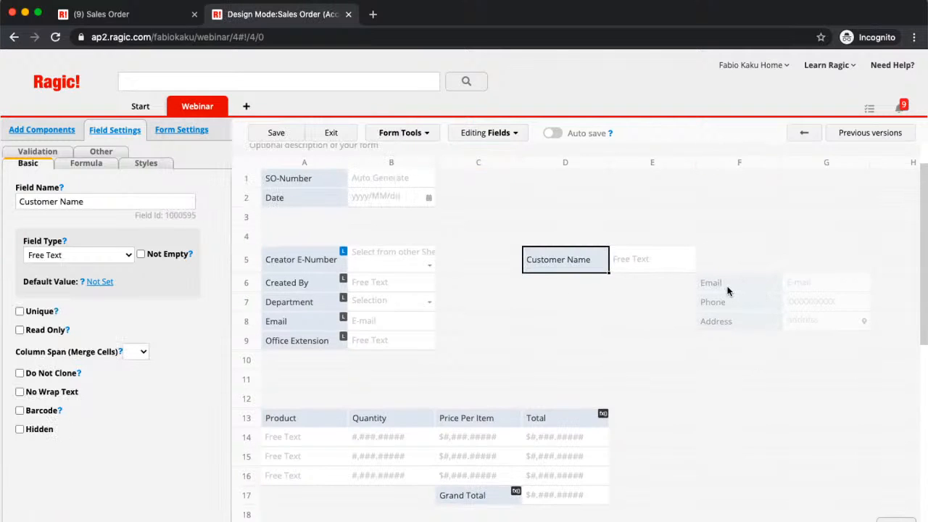
{"action": "left_click_drag", "start_coordinate": [728, 289], "coordinate": [534, 288]}
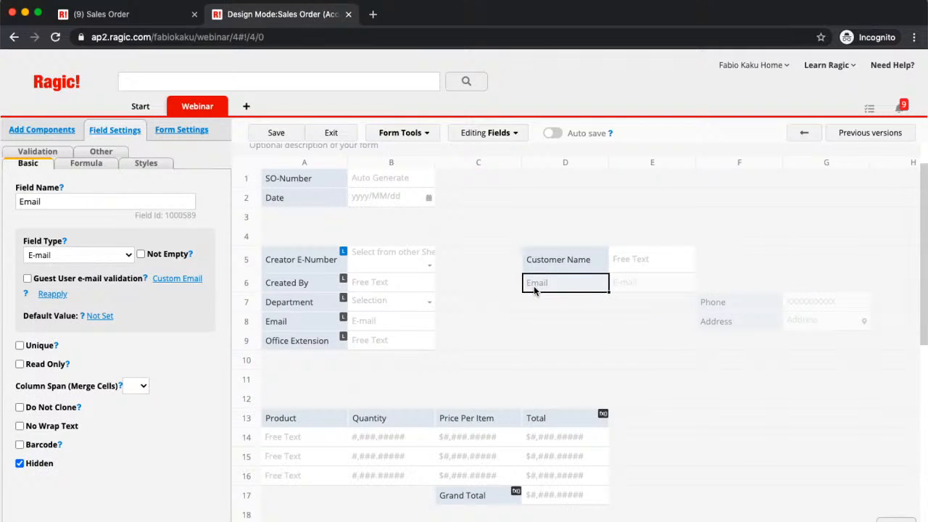
{"action": "left_click_drag", "start_coordinate": [708, 310], "coordinate": [564, 302]}
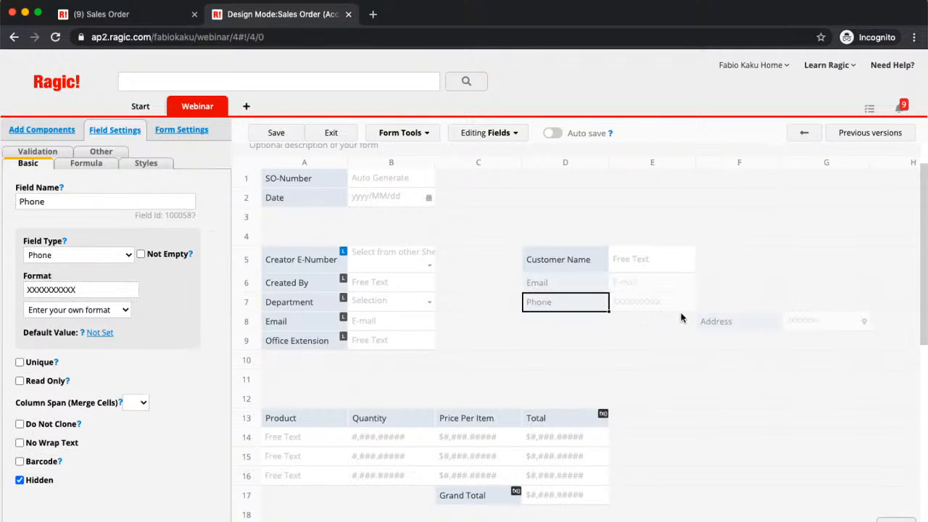
{"action": "left_click", "coordinate": [701, 322]}
{"action": "left_click_drag", "start_coordinate": [700, 322], "coordinate": [579, 328]}
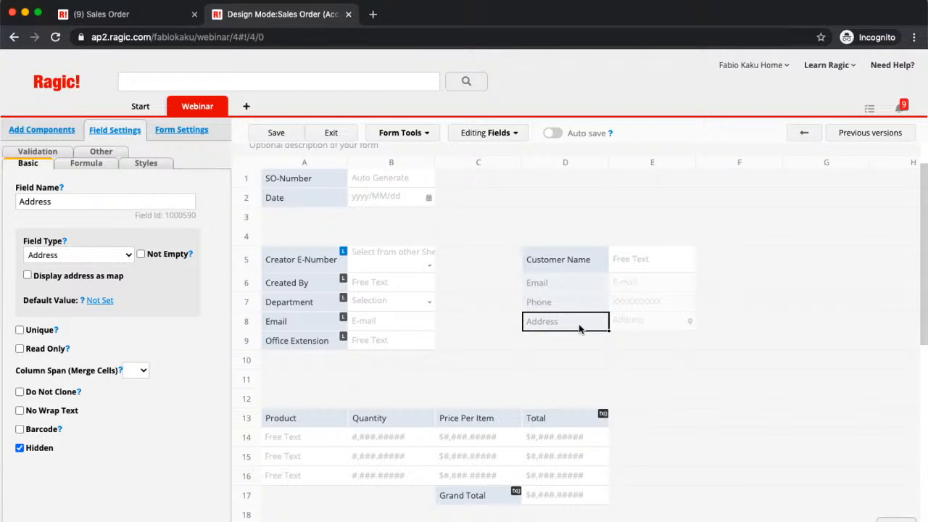
{"action": "left_click", "coordinate": [579, 268]}
{"action": "left_click", "coordinate": [276, 133]}
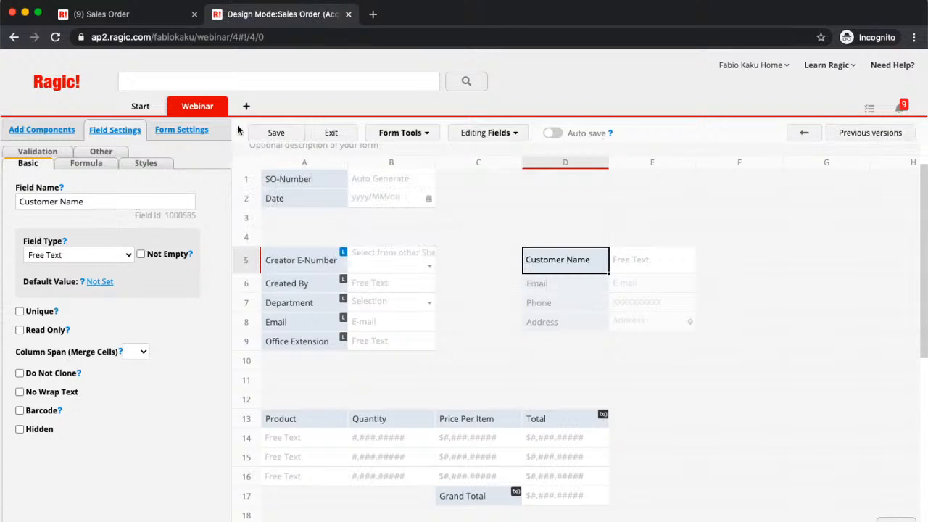
On the original Sales Order form, set Customer Name to Not Empty and save
{"action": "left_click", "coordinate": [234, 150]}
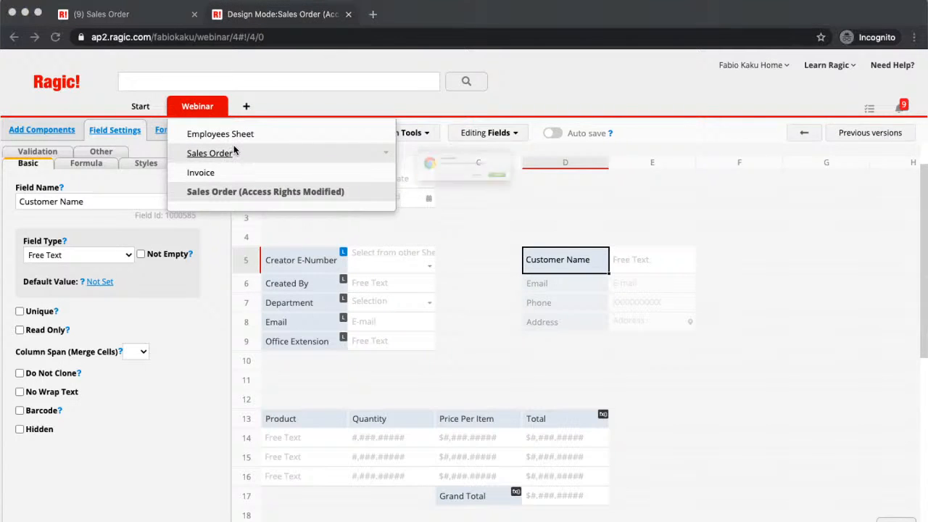
{"action": "left_click", "coordinate": [555, 201]}
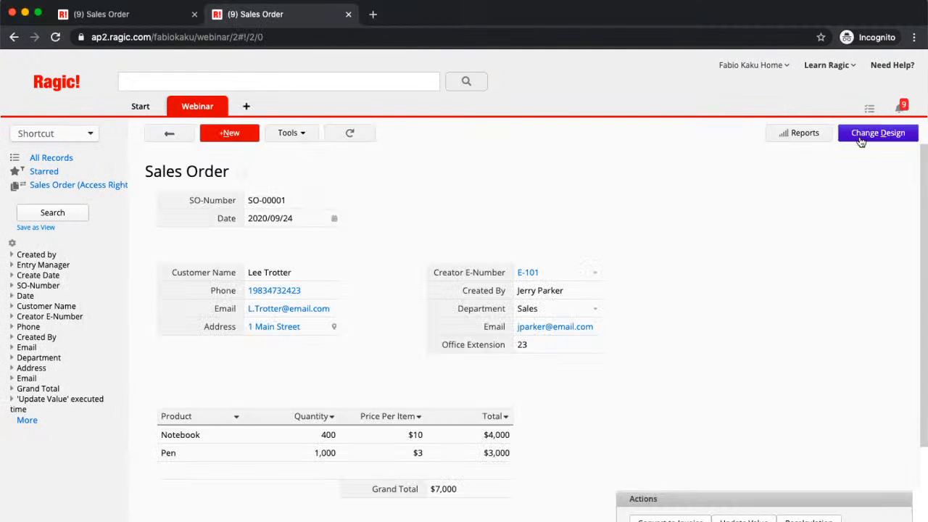
{"action": "left_click", "coordinate": [855, 145]}
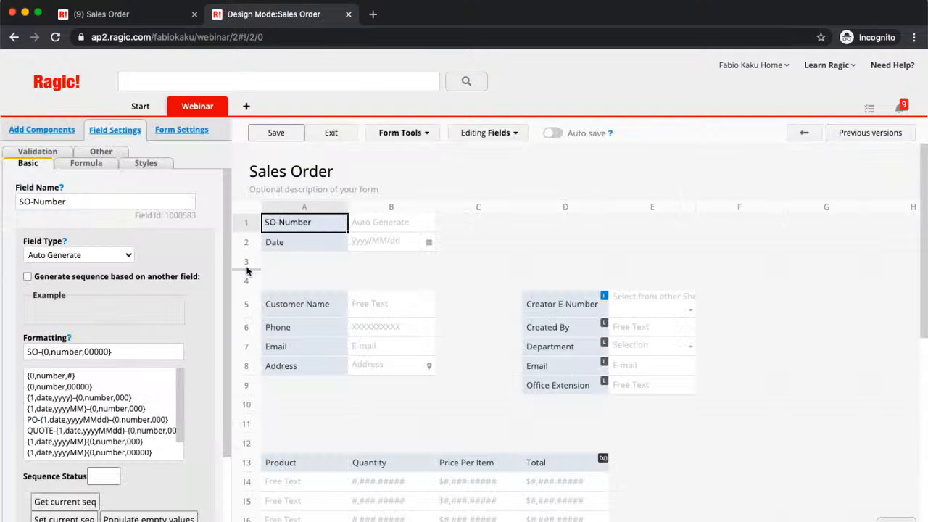
{"action": "left_click", "coordinate": [268, 293]}
{"action": "left_click", "coordinate": [141, 253]}
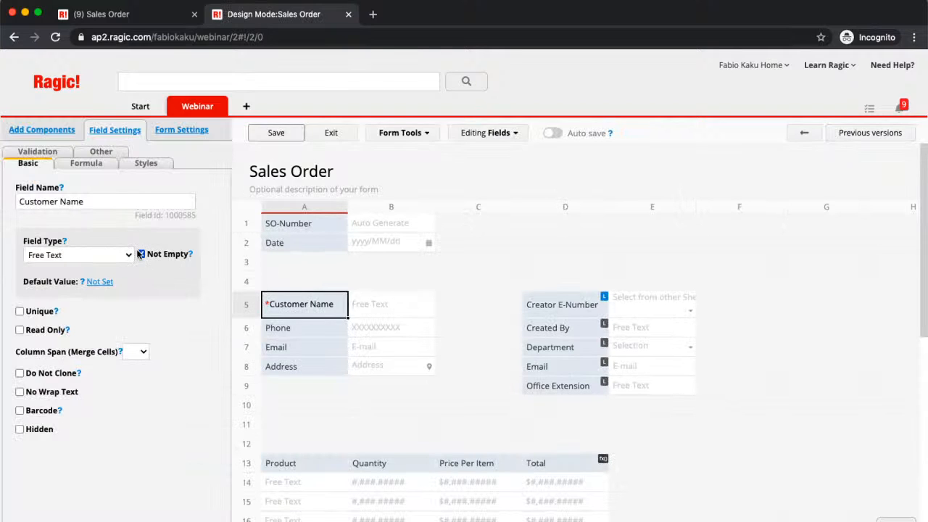
{"action": "left_click", "coordinate": [292, 135]}
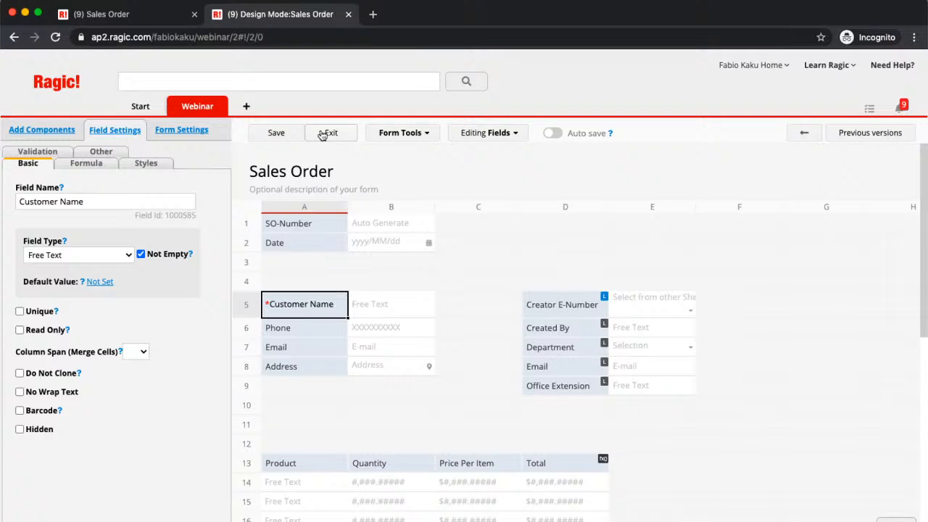
Leave design mode, open record SO-00001 in Sales Order (Access Rights Modified), and enter Change Design
{"action": "left_click", "coordinate": [323, 133]}
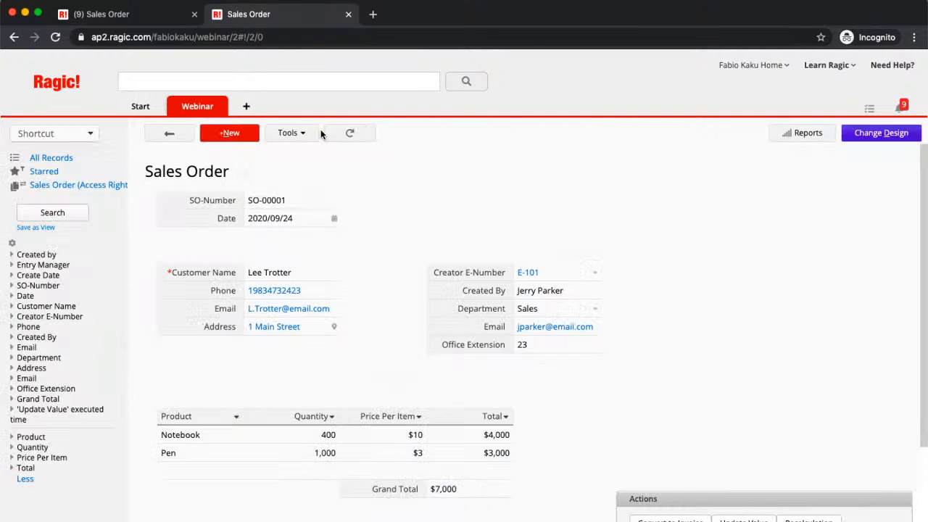
{"action": "mouse_move", "coordinate": [211, 109]}
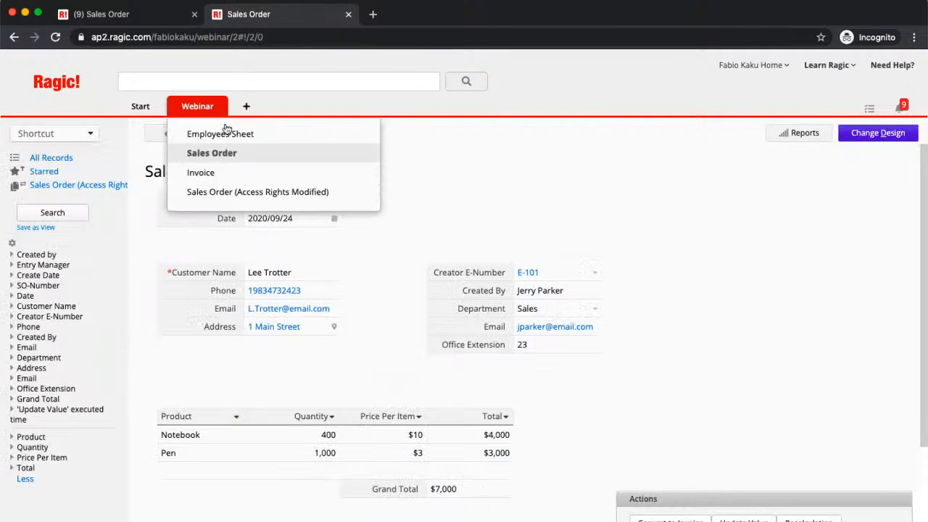
{"action": "left_click", "coordinate": [337, 194]}
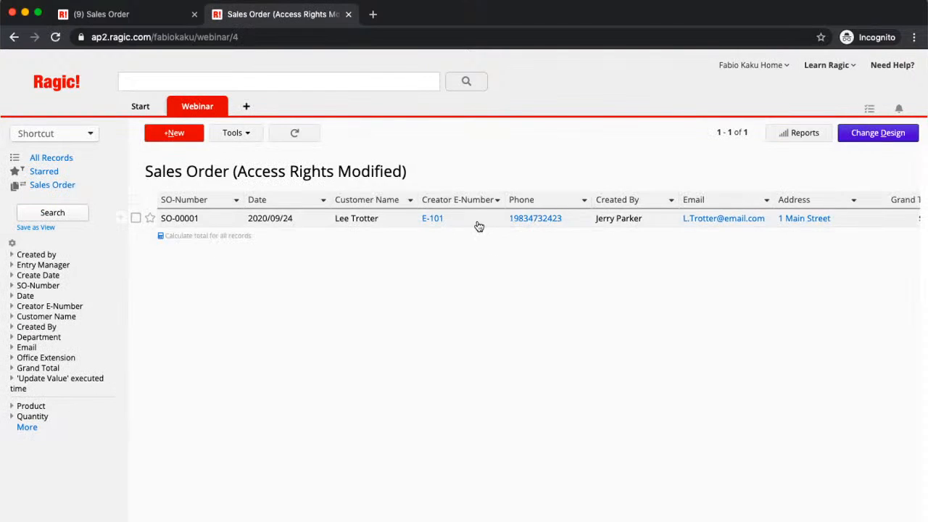
{"action": "left_click", "coordinate": [476, 224]}
{"action": "left_click", "coordinate": [892, 137]}
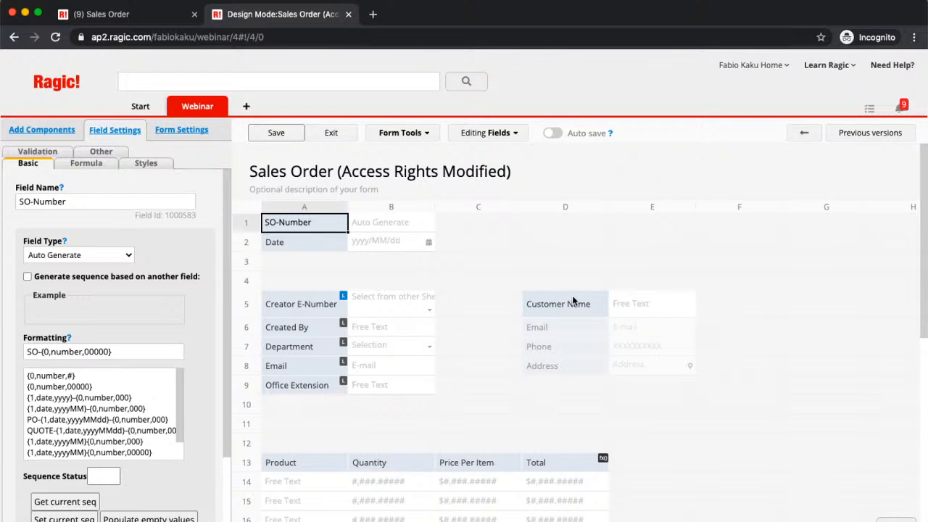
Tick Not Empty in the Customer Name field's Field Settings
{"action": "left_click", "coordinate": [572, 300]}
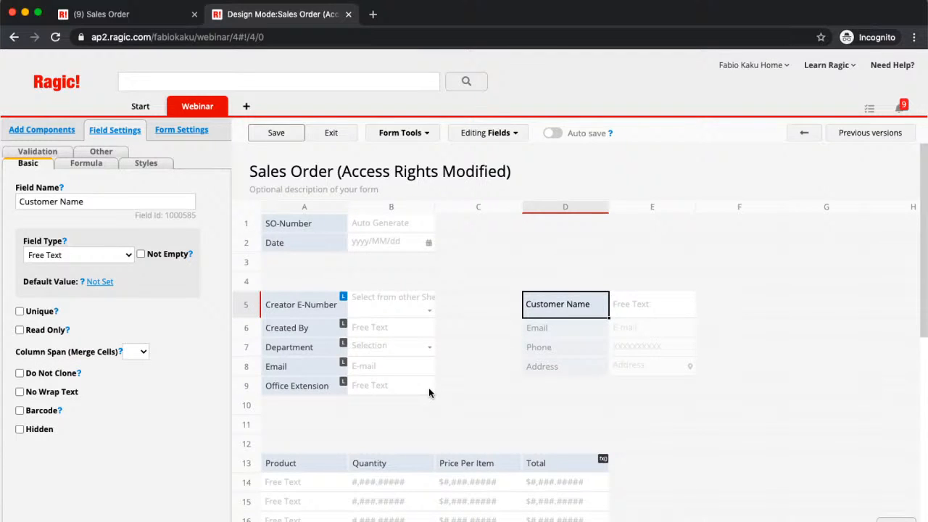
{"action": "left_click", "coordinate": [142, 255]}
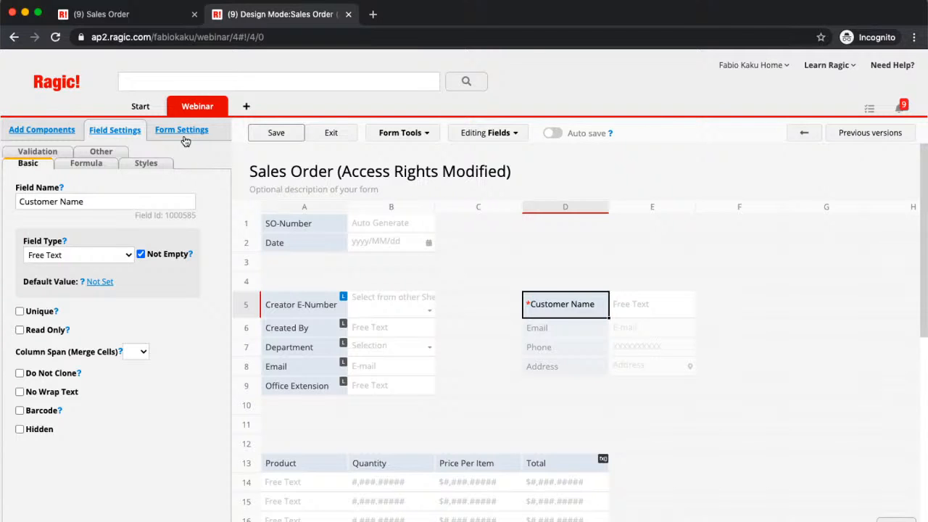
Set Order Processing Group to Bulletin User under Form Settings > Access Rights, then save the design
{"action": "left_click", "coordinate": [183, 131]}
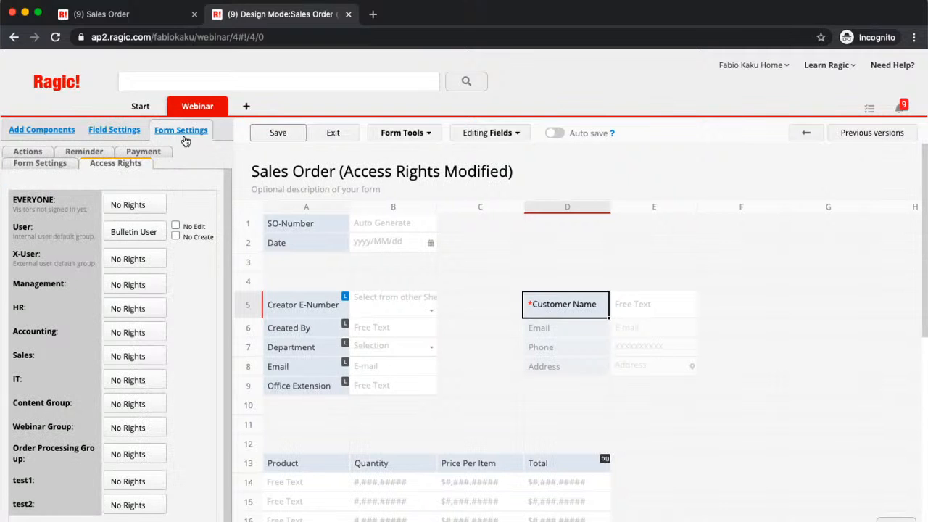
{"action": "left_click", "coordinate": [154, 259]}
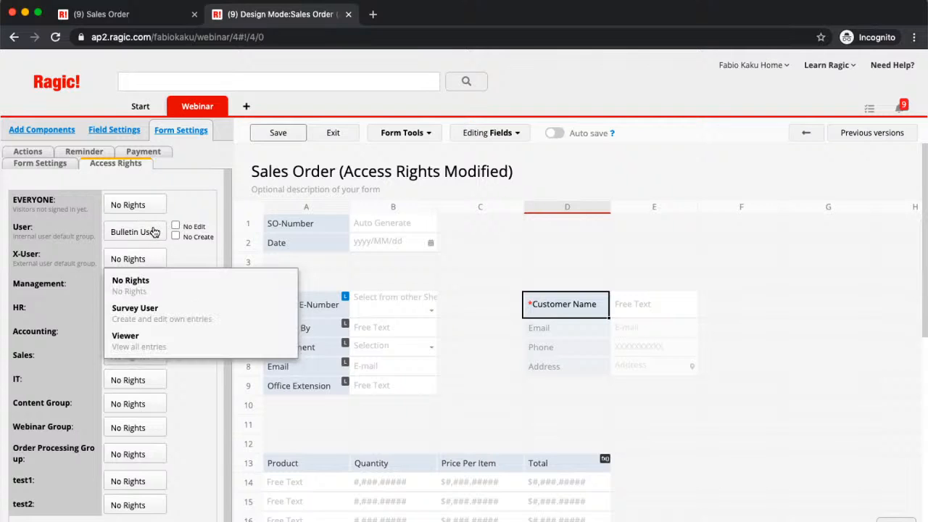
{"action": "left_click", "coordinate": [148, 407]}
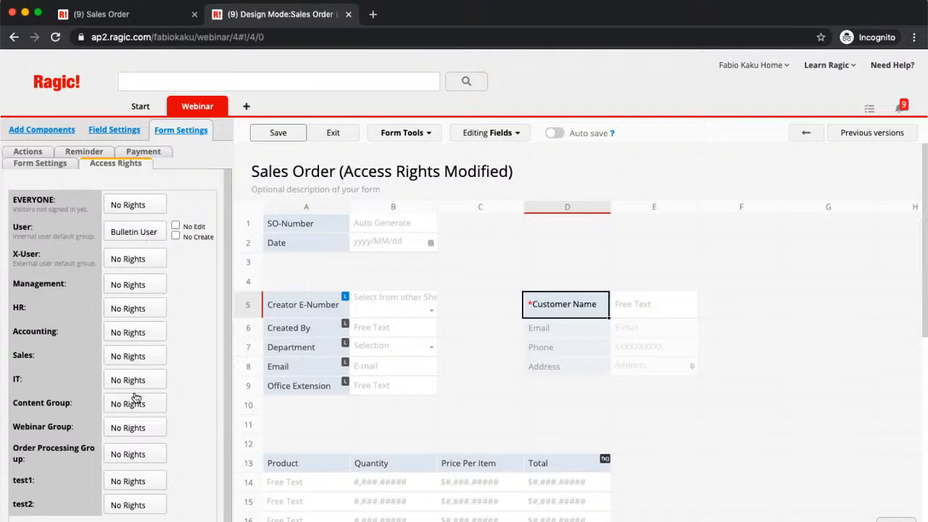
{"action": "left_click", "coordinate": [148, 452]}
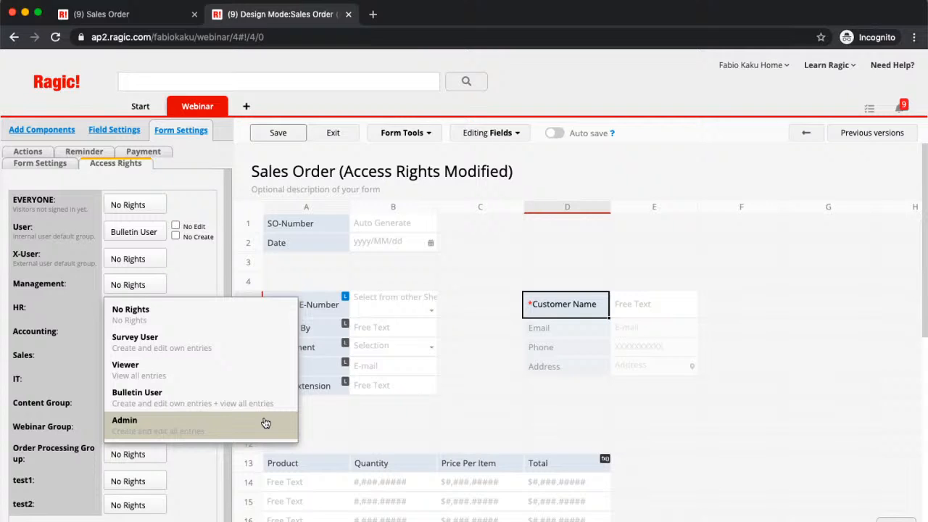
{"action": "left_click", "coordinate": [264, 391]}
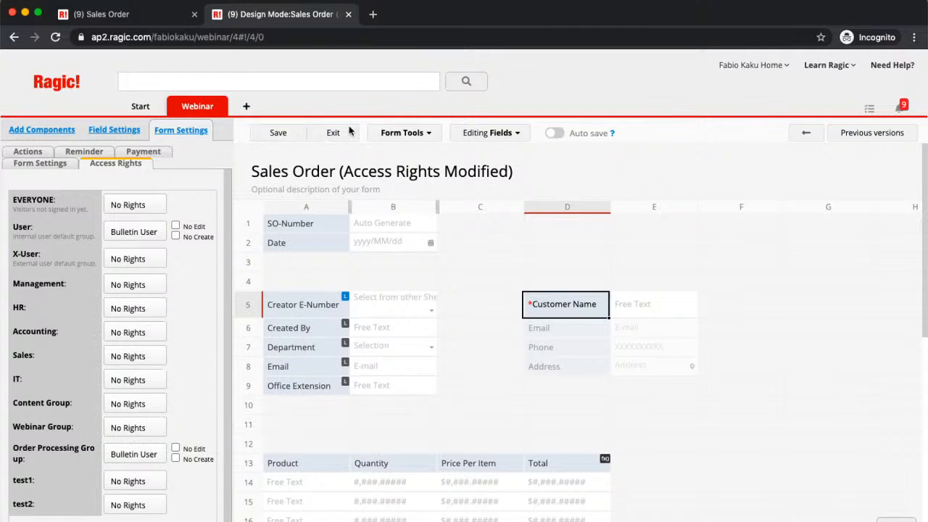
{"action": "left_click", "coordinate": [280, 133]}
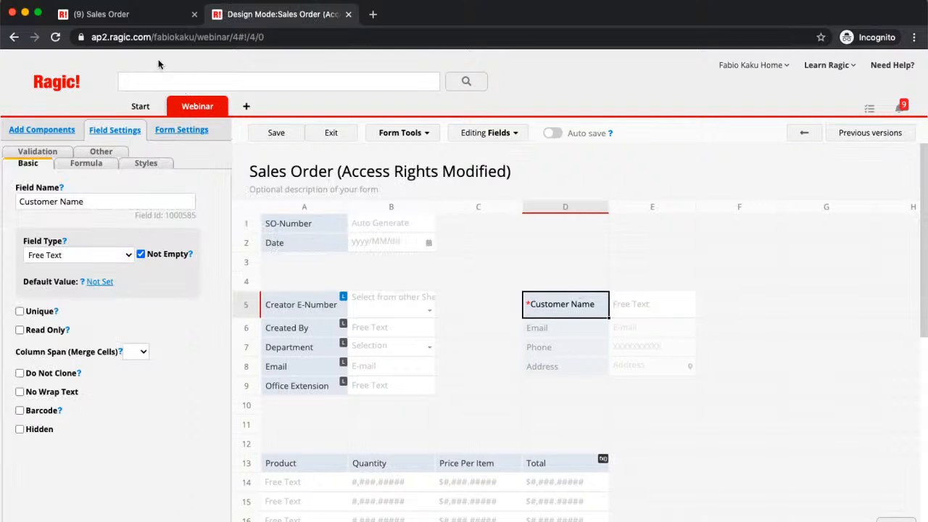
Leave design mode, open the original Sales Order form's design, and view its Access Rights
{"action": "left_click", "coordinate": [332, 133]}
{"action": "mouse_move", "coordinate": [204, 118]}
{"action": "left_click", "coordinate": [291, 154]}
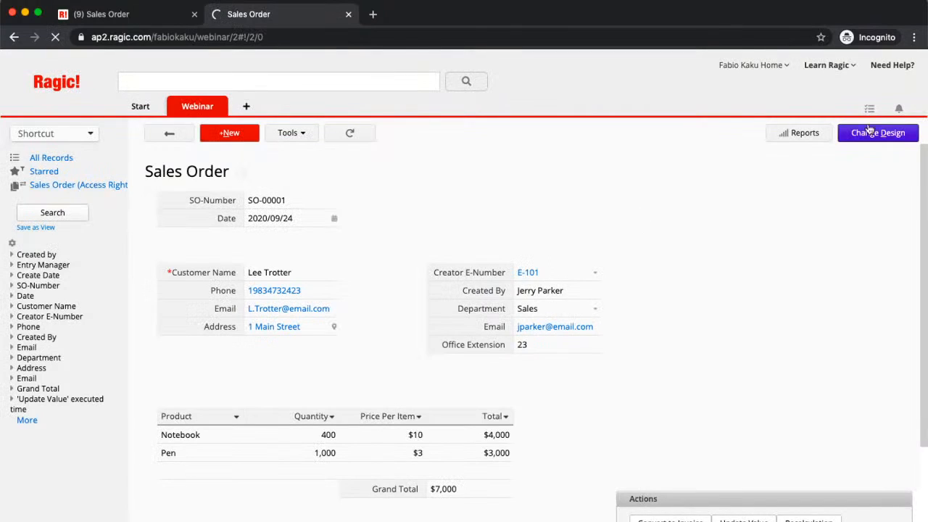
{"action": "left_click", "coordinate": [891, 136]}
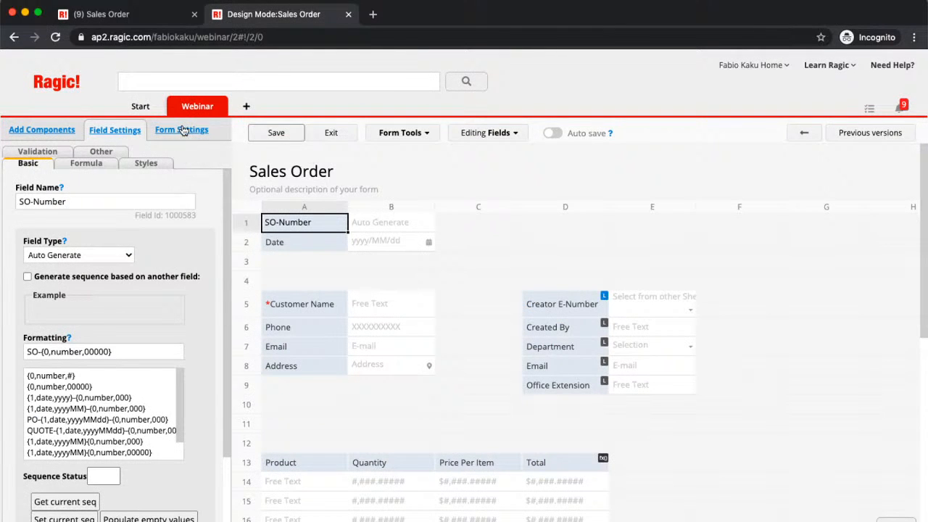
{"action": "left_click", "coordinate": [180, 130]}
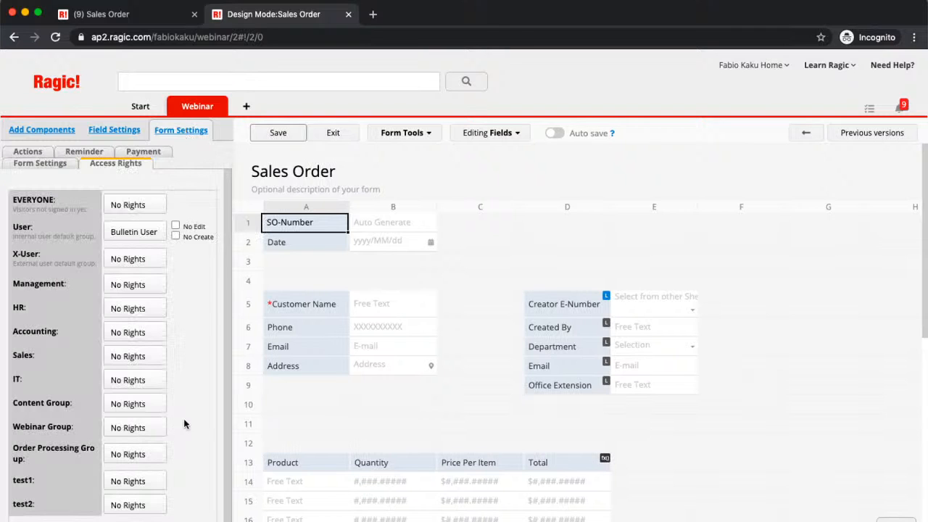
{"action": "mouse_move", "coordinate": [217, 107]}
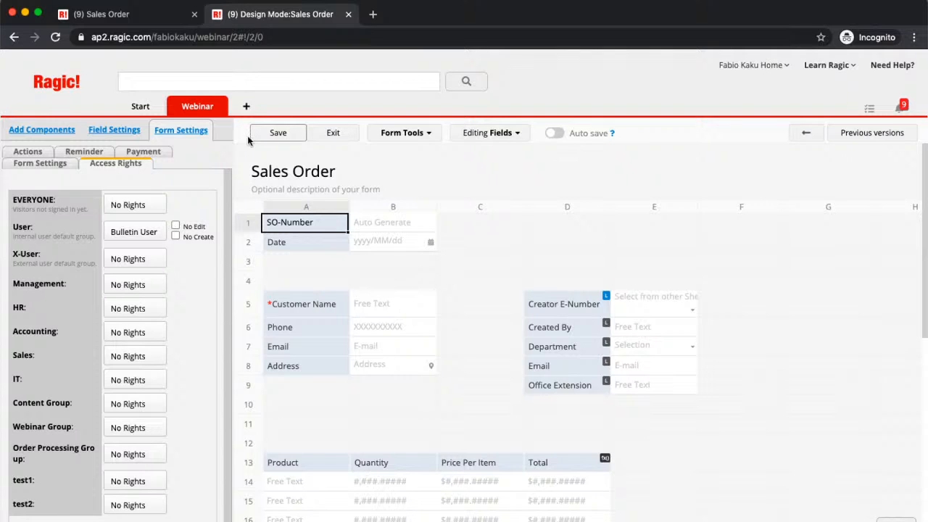
Open the Employees Sheet, leave the design page, and view the Finance employee's record
{"action": "mouse_move", "coordinate": [206, 115]}
{"action": "left_click", "coordinate": [280, 142]}
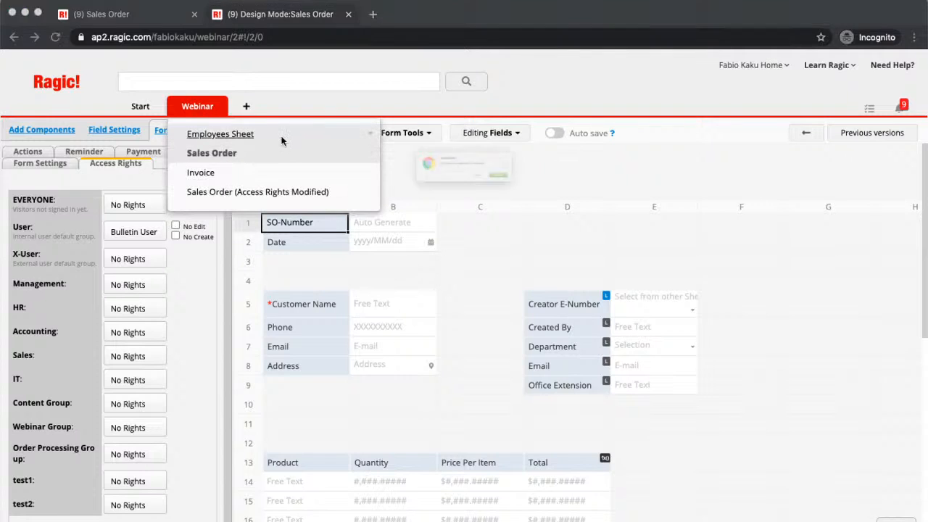
{"action": "left_click", "coordinate": [552, 195]}
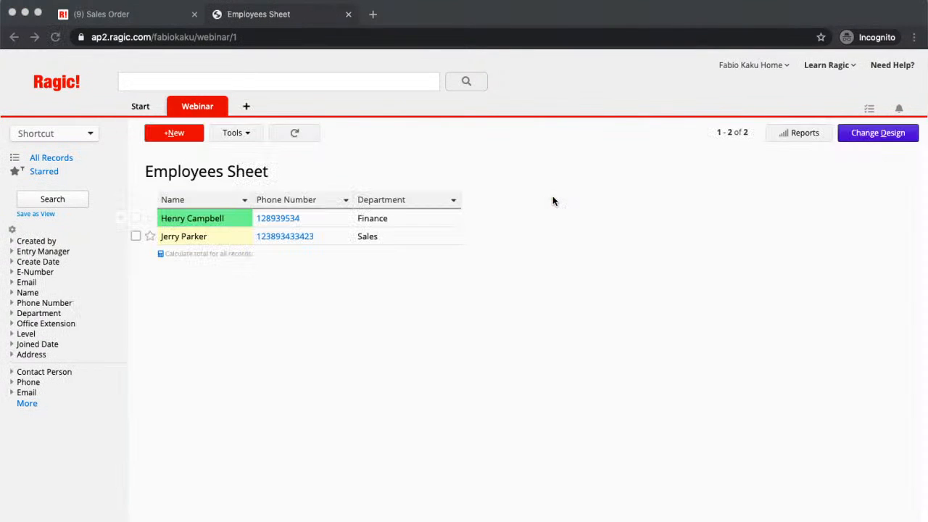
{"action": "left_click", "coordinate": [405, 223]}
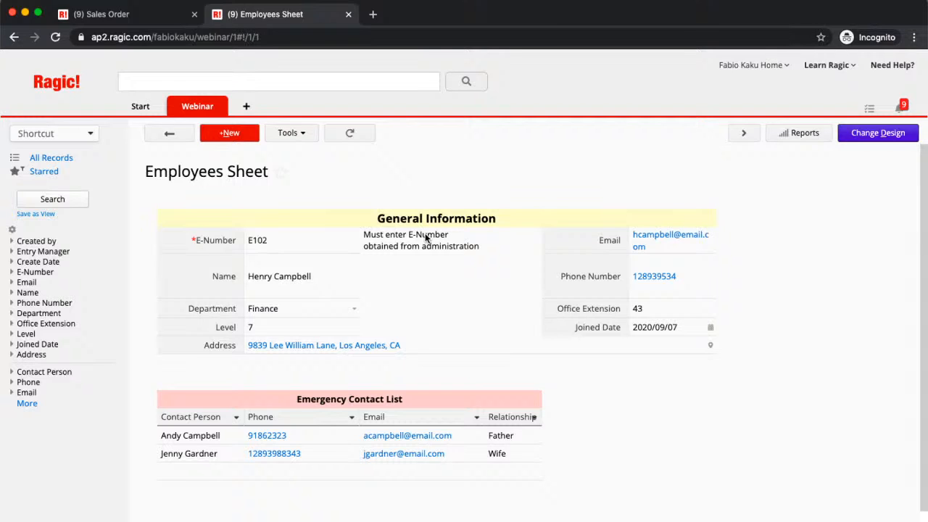
{"action": "key", "text": "super+Tab"}
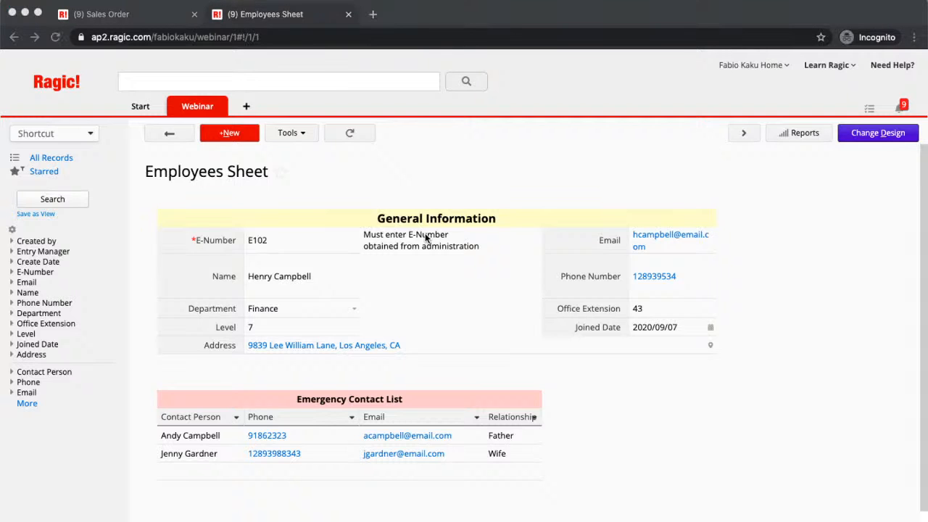
{"action": "key", "text": "super+Tab"}
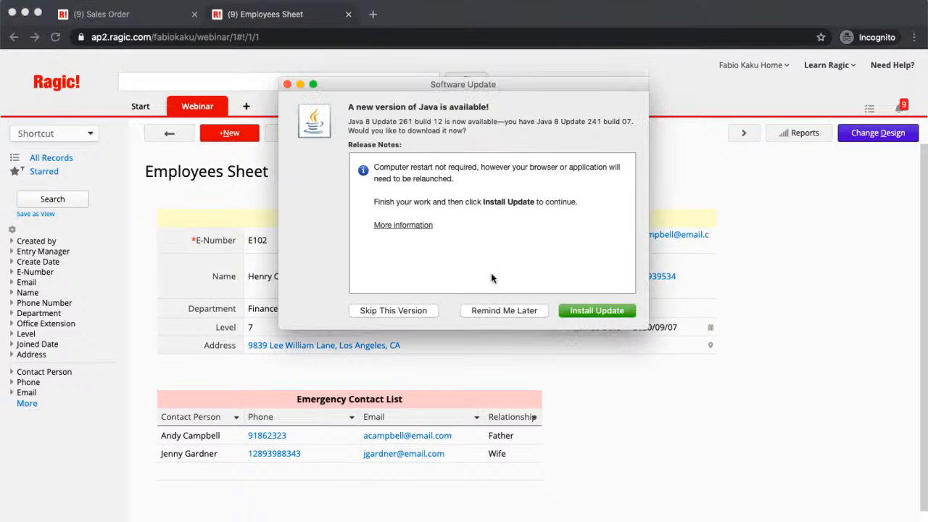
Dismiss the Java Software Update prompt to reveal Employees Sheet record E102
{"action": "left_click", "coordinate": [287, 85]}
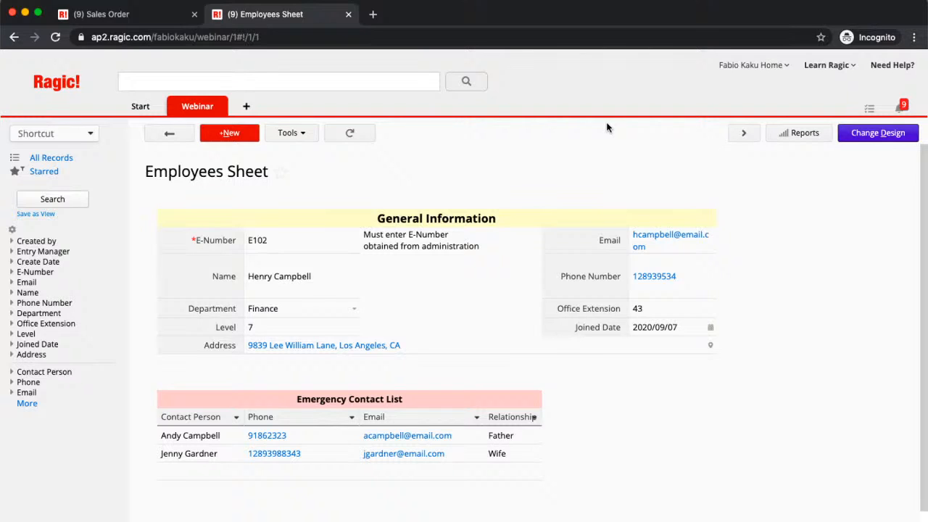
Open the Need Help? support page in a new tab, then return to the Employees Sheet tab
{"action": "left_click", "coordinate": [891, 68]}
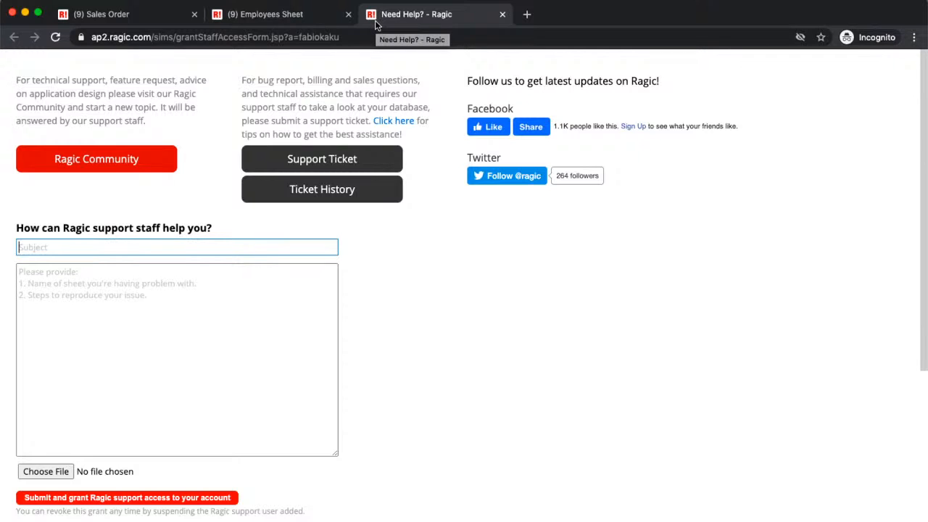
{"action": "left_click", "coordinate": [327, 20]}
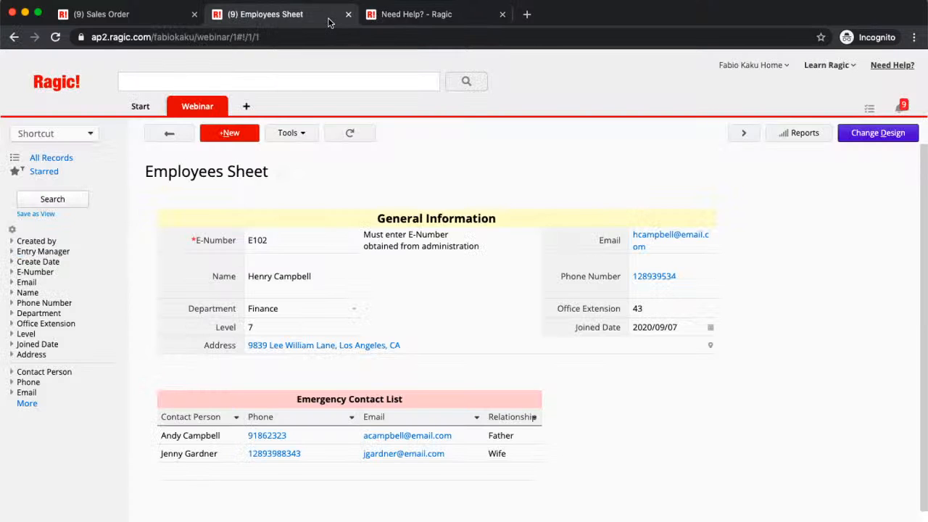